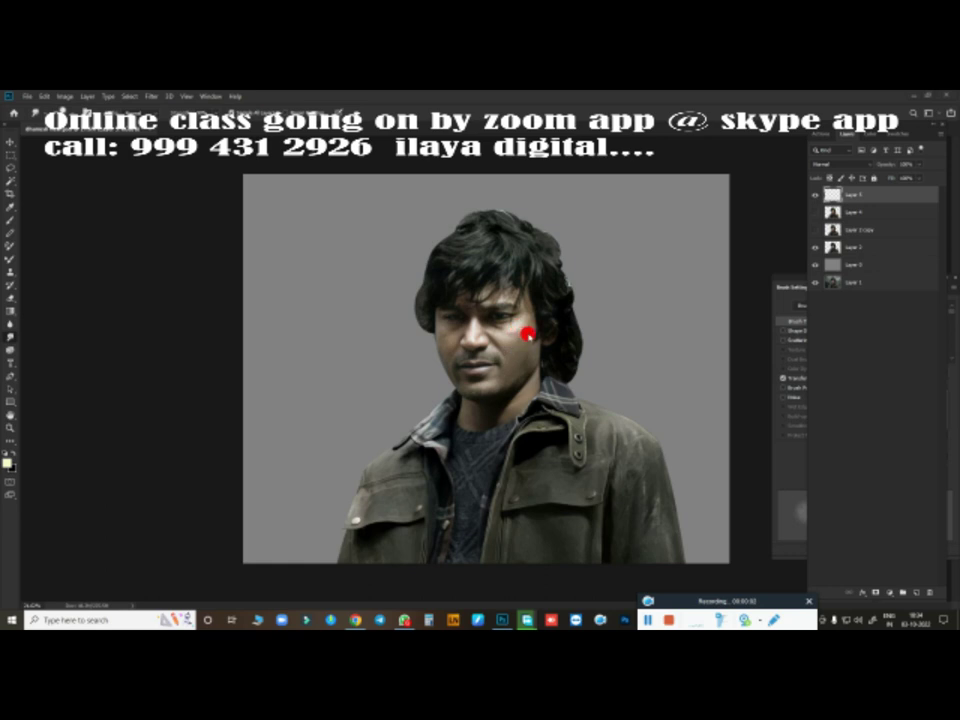
Step: Zoom in closely on the nose and check the brush's Transfer settings
mouse_move(494, 355)
mouse_down()
mouse_move(561, 371)
mouse_move(784, 240)
mouse_move(531, 309)
mouse_move(551, 416)
mouse_move(568, 424)
mouse_move(644, 323)
mouse_move(555, 347)
mouse_up()
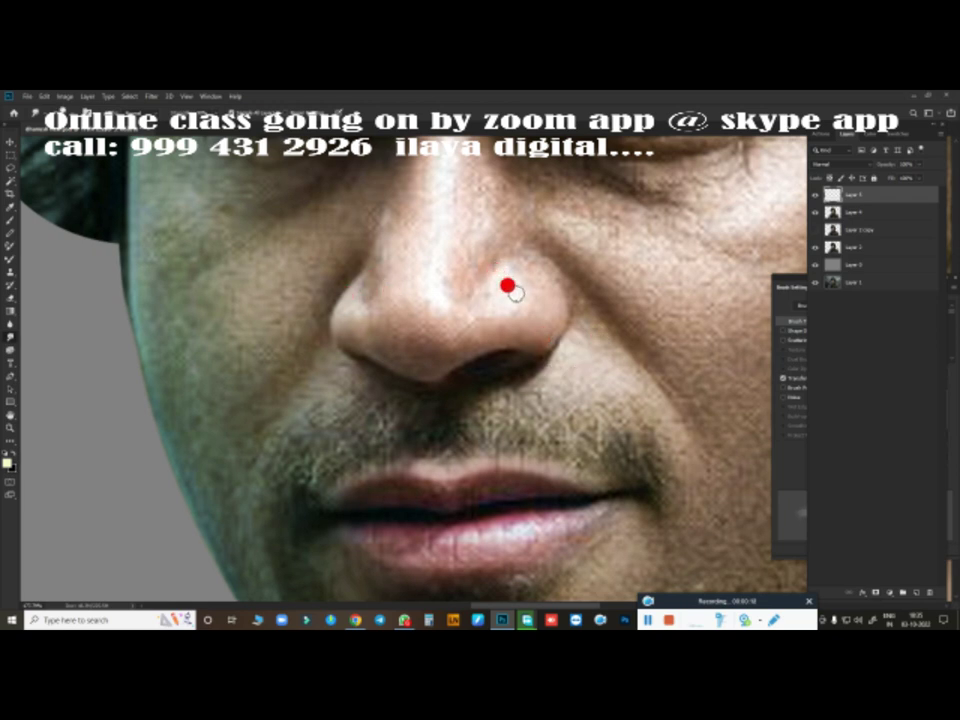
click(800, 379)
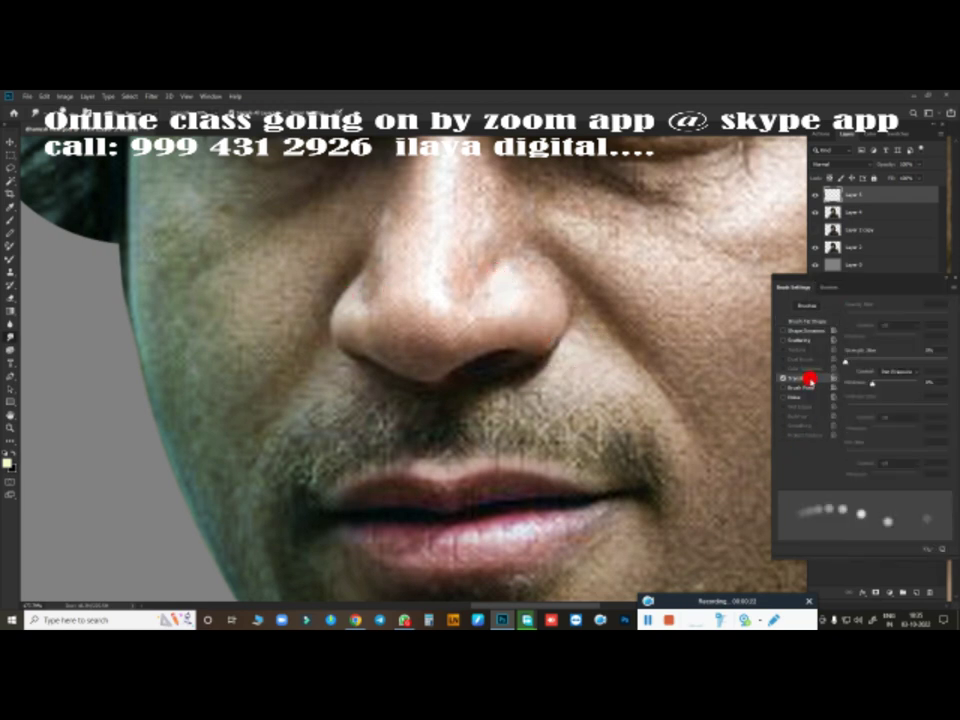
click(825, 214)
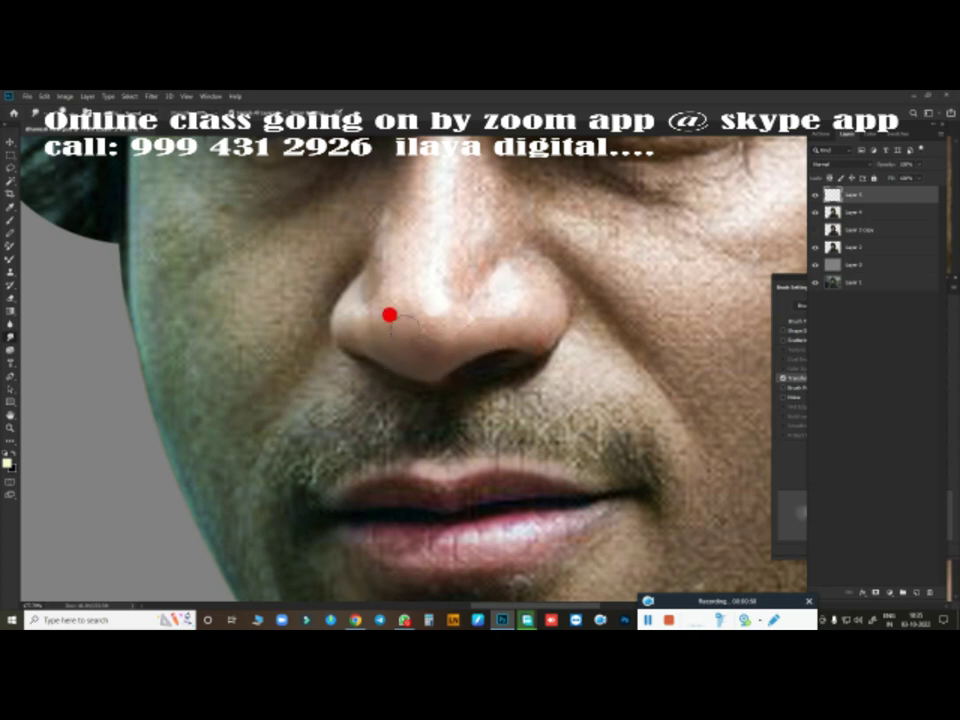
Step: Smudge the nose tip and the nose's left edge into smooth, pore-free skin
mouse_move(377, 310)
mouse_down()
mouse_move(369, 249)
mouse_move(375, 311)
mouse_move(386, 264)
mouse_move(373, 242)
mouse_move(368, 256)
mouse_up()
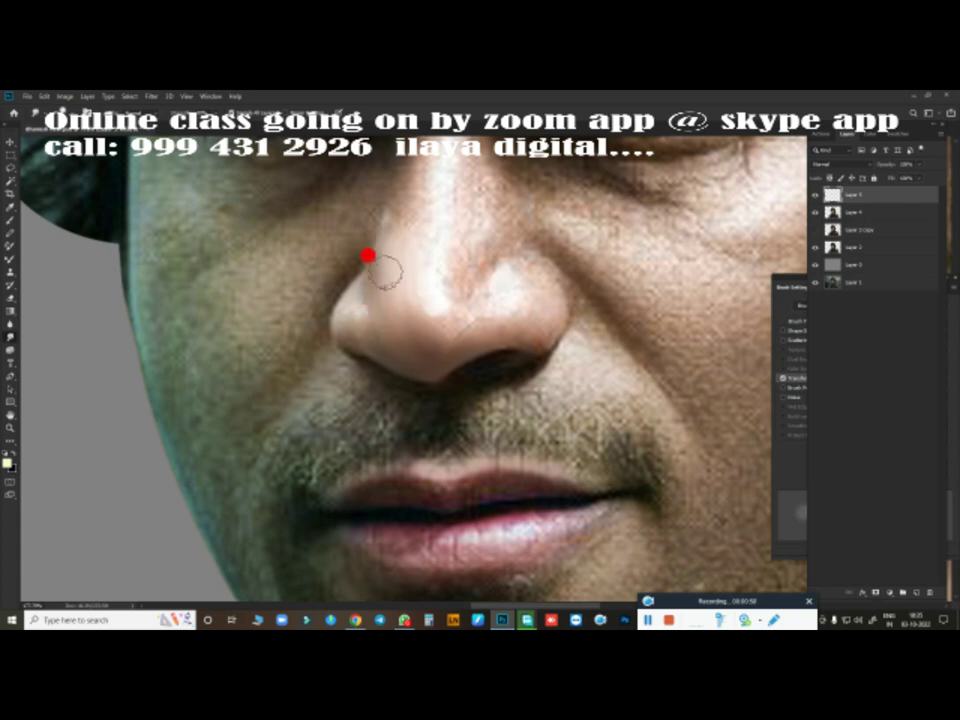
mouse_move(398, 328)
mouse_down()
mouse_move(428, 336)
mouse_move(441, 309)
mouse_move(407, 313)
mouse_move(384, 330)
mouse_move(446, 328)
mouse_up()
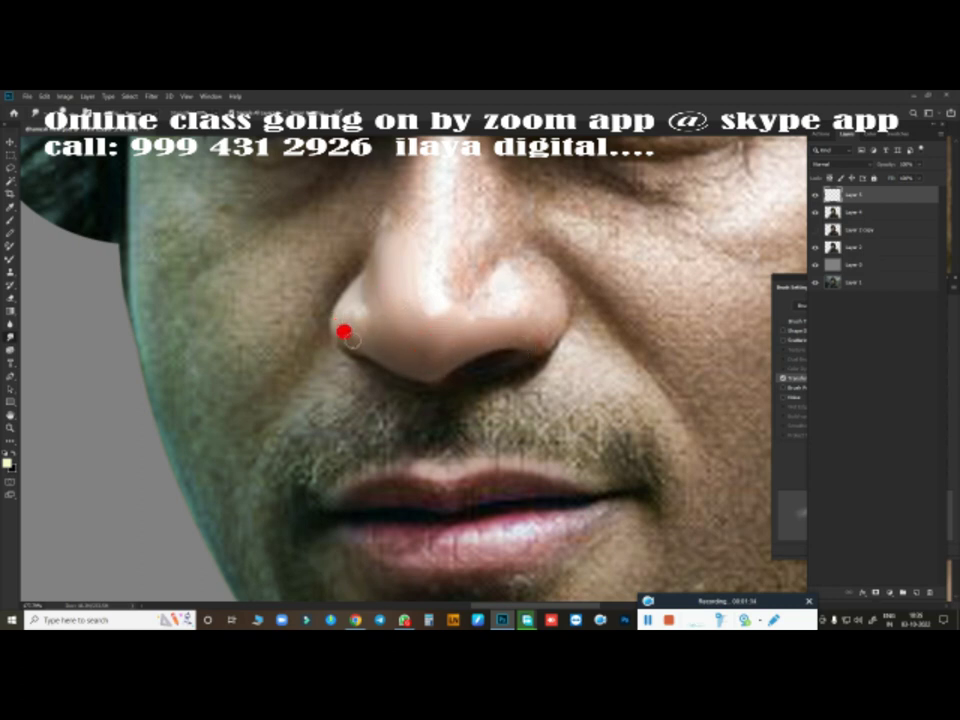
scroll(365, 348, up, 2)
scroll(418, 358, up, 2)
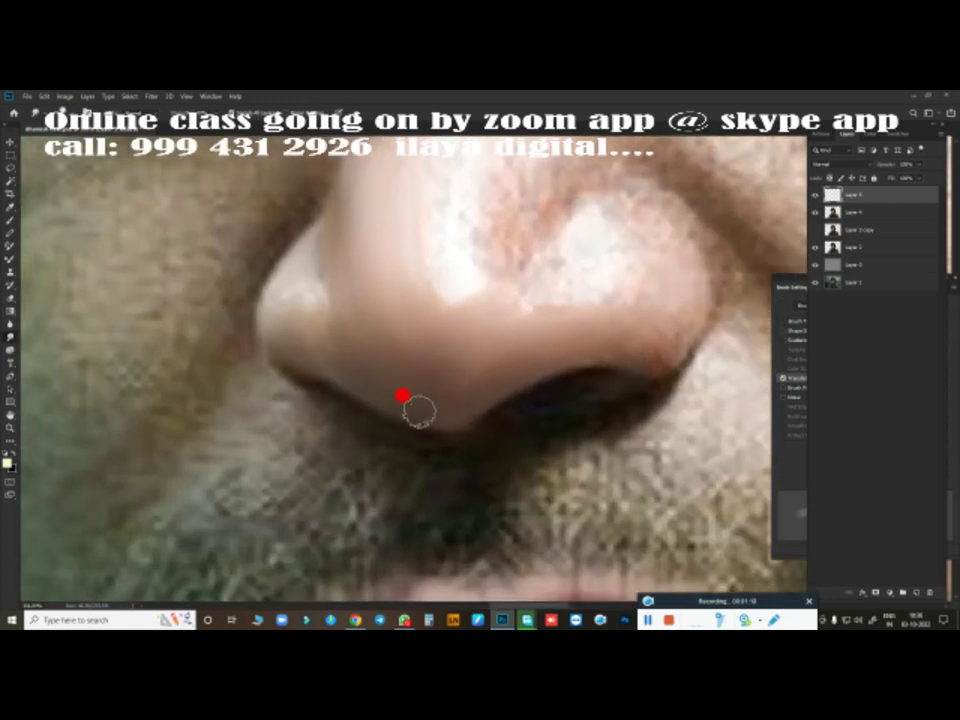
mouse_move(290, 276)
mouse_down()
mouse_move(280, 283)
mouse_move(306, 275)
mouse_move(315, 244)
mouse_up()
mouse_move(291, 326)
mouse_down()
mouse_move(261, 302)
mouse_move(291, 285)
mouse_move(315, 332)
mouse_move(316, 292)
mouse_move(286, 352)
mouse_up()
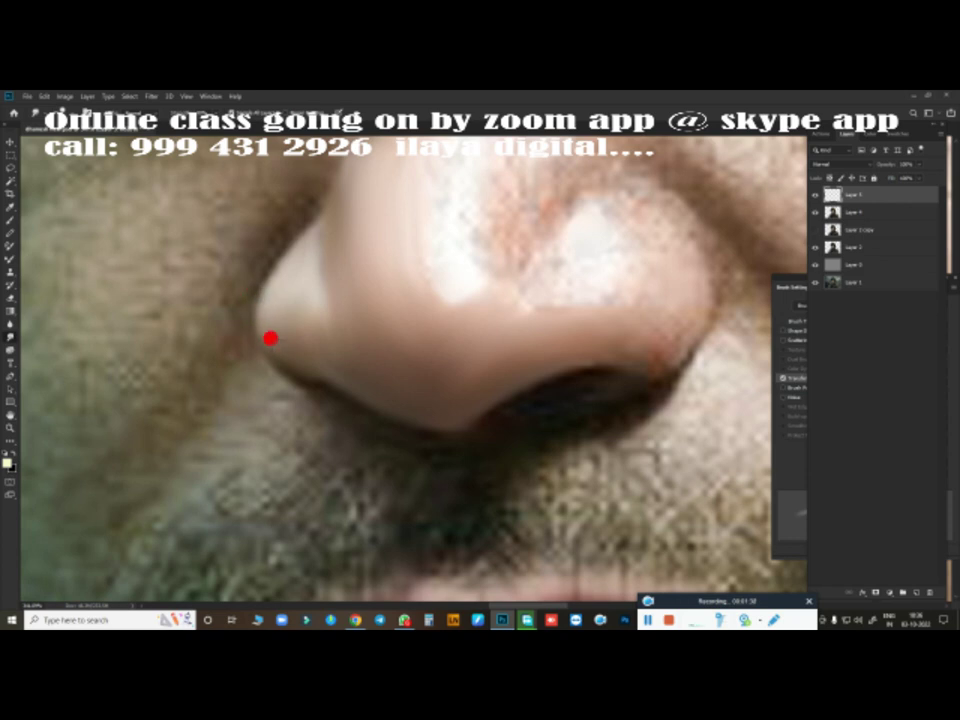
mouse_move(304, 327)
mouse_down()
mouse_move(288, 280)
mouse_move(303, 276)
mouse_move(600, 364)
mouse_move(280, 242)
mouse_up()
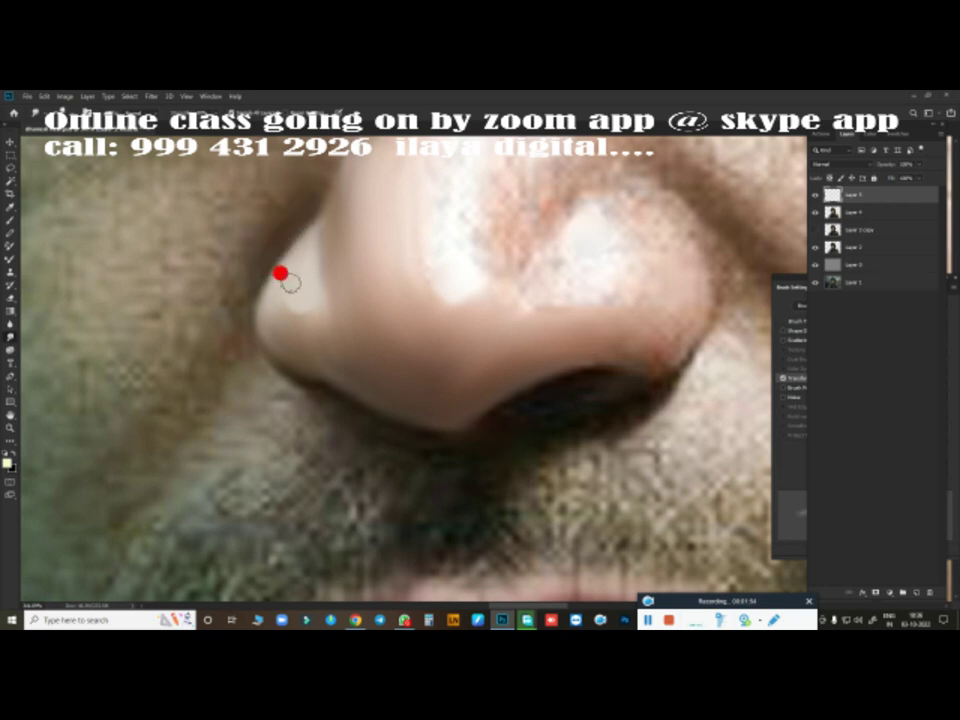
Step: Switch to a different brush tip and smudge the nose's left edge with it
right_click(478, 374)
click(623, 509)
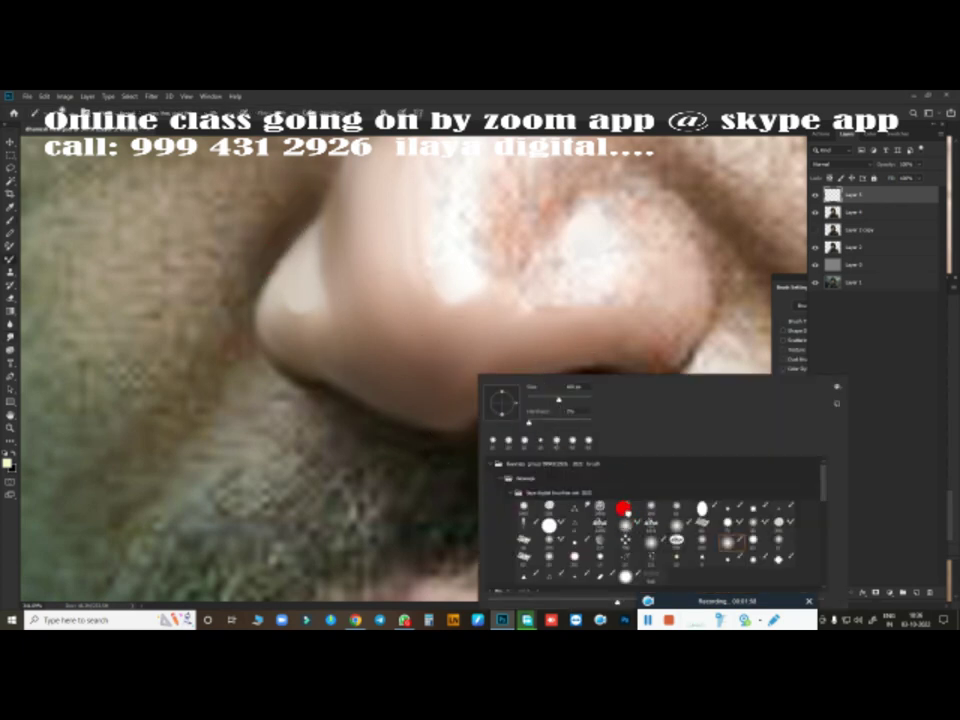
click(429, 300)
drag(429, 300, 276, 233)
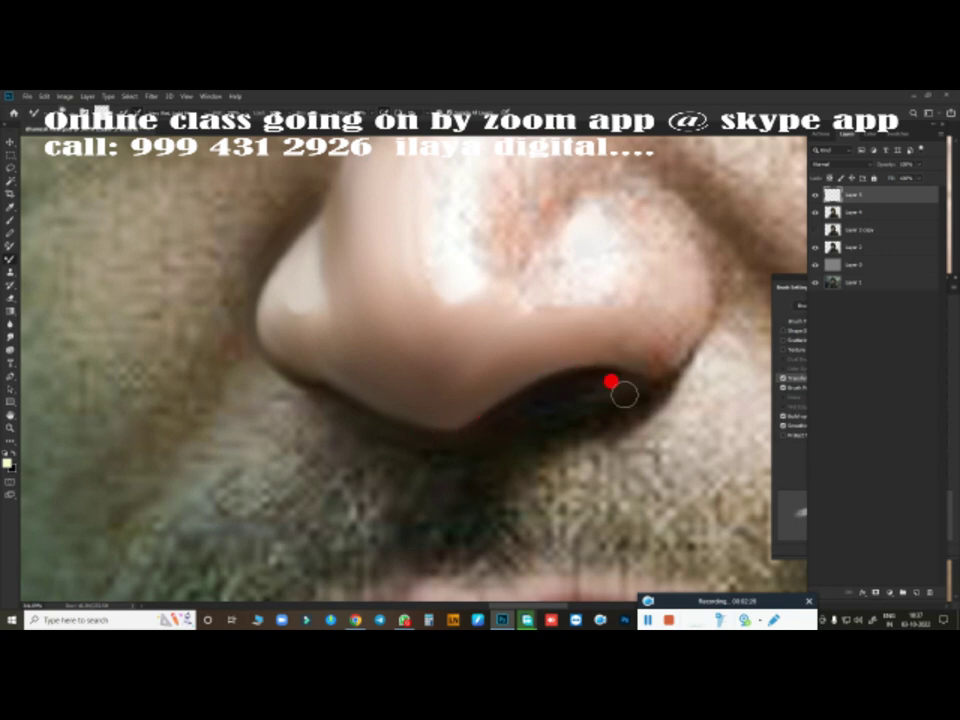
Step: Define the dark crease under the nostril and smooth the nose bridge skin
scroll(547, 417, up, 1)
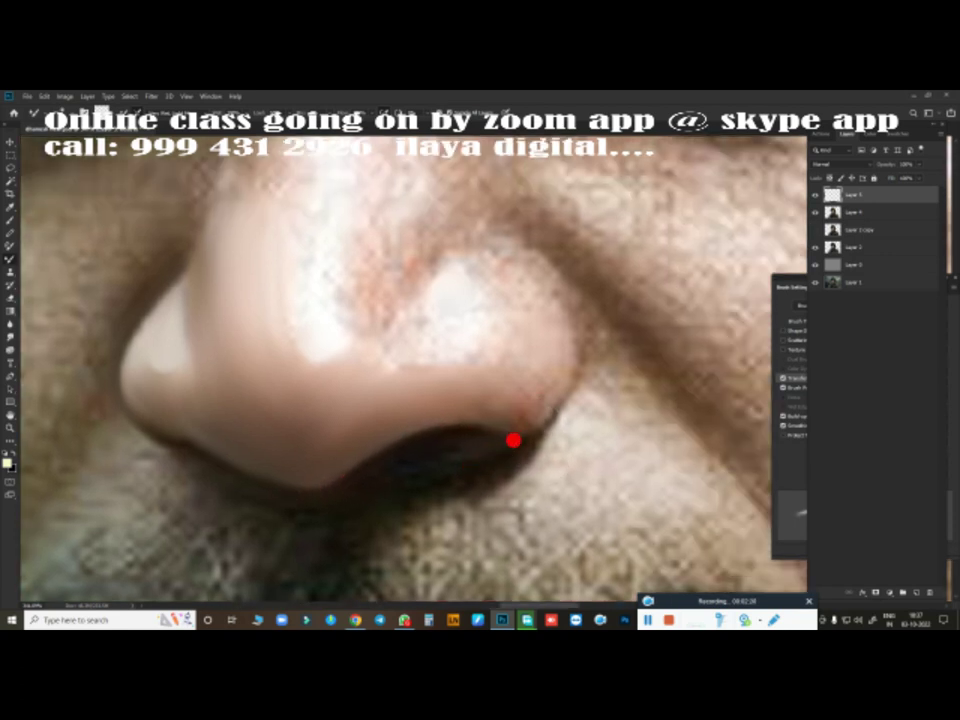
drag(514, 442, 560, 387)
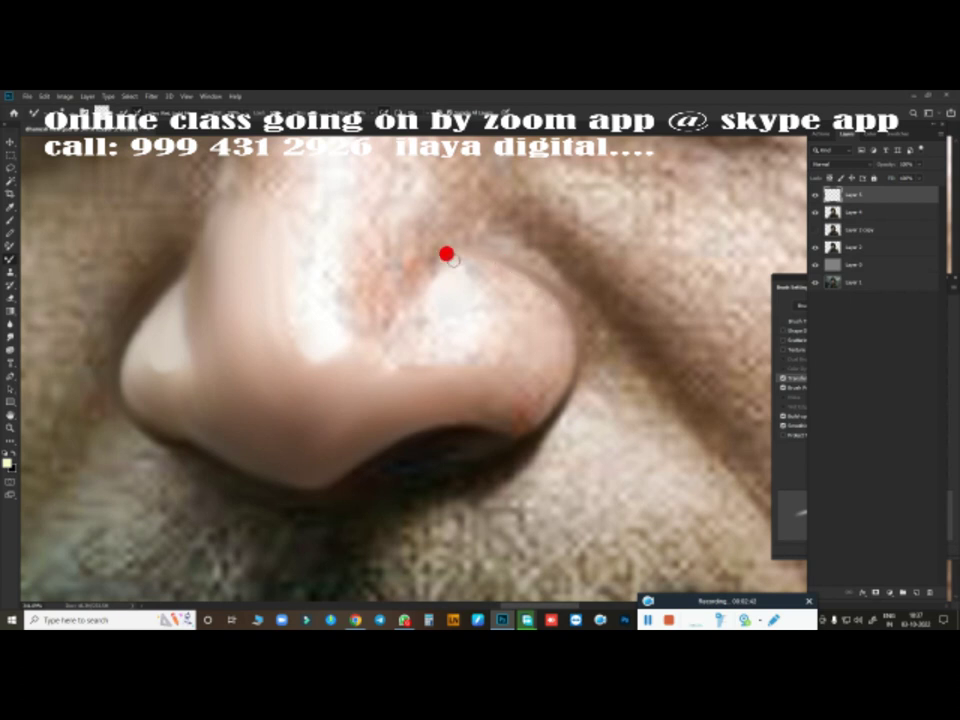
mouse_move(446, 254)
mouse_down()
mouse_move(411, 259)
mouse_move(371, 313)
mouse_move(401, 285)
mouse_up()
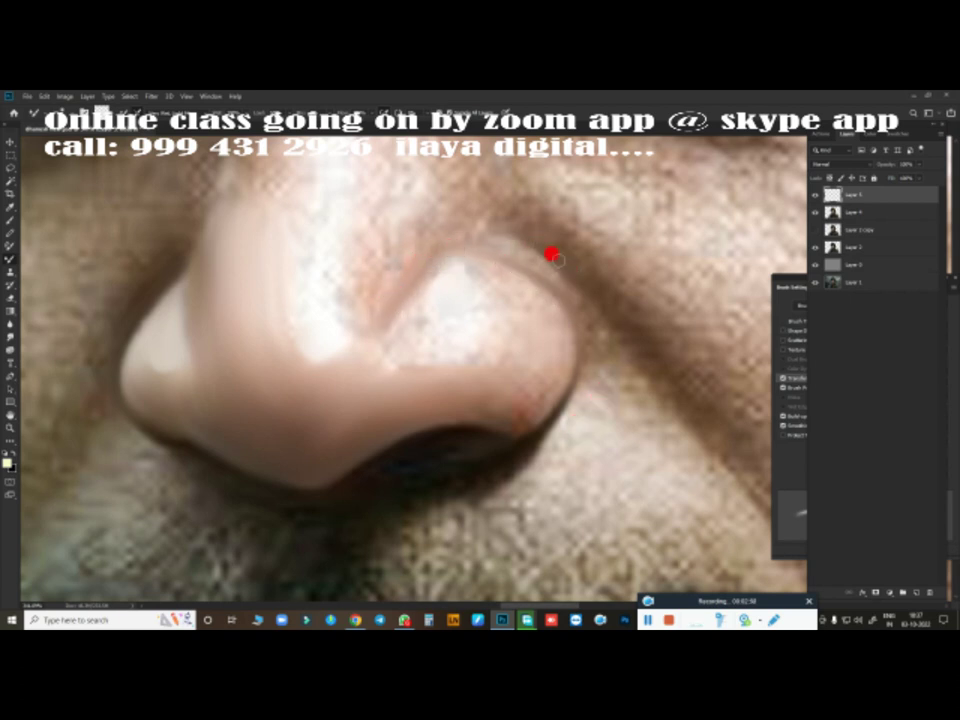
drag(641, 354, 575, 292)
drag(649, 454, 776, 392)
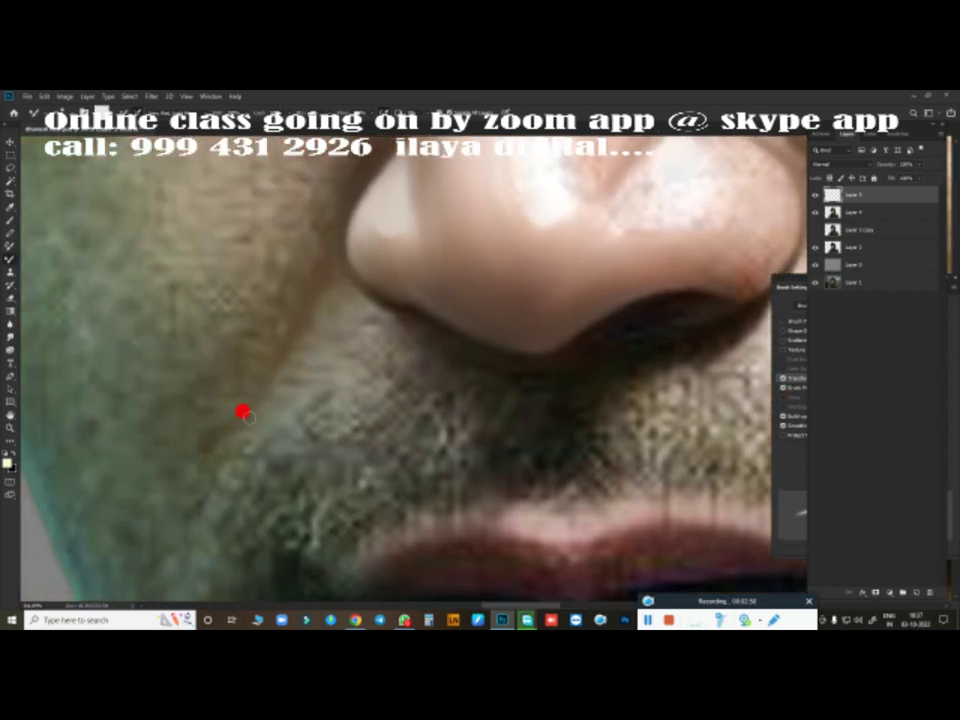
Step: Compare the retouched nose with the original by toggling the top layer's visibility
scroll(465, 403, down, 3)
scroll(587, 384, up, 1)
scroll(601, 388, up, 2)
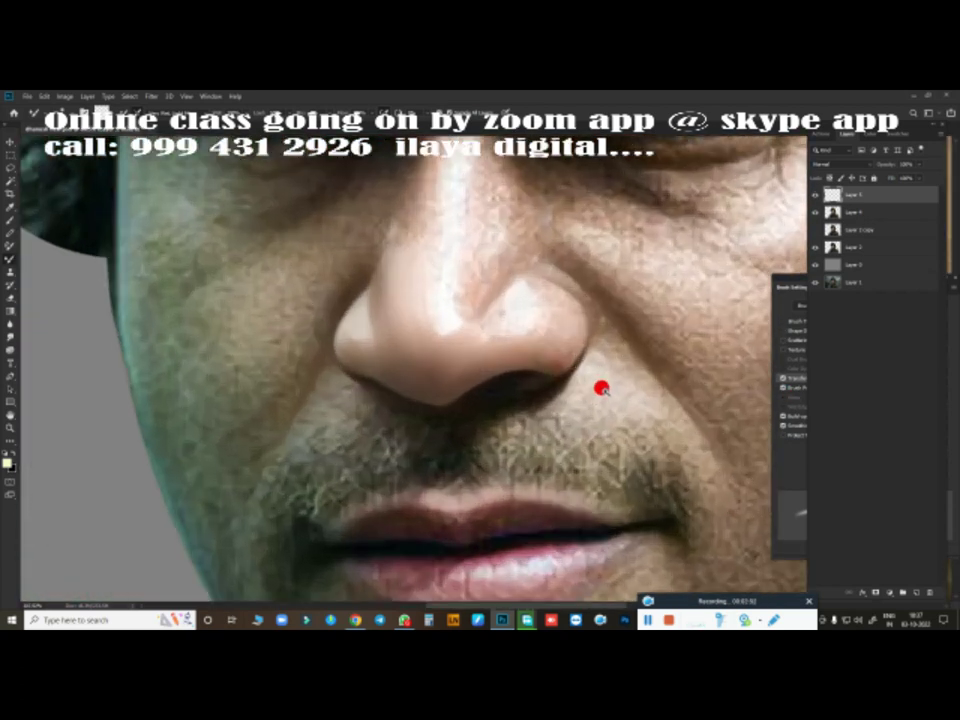
scroll(540, 407, down, 3)
scroll(589, 433, up, 3)
scroll(583, 426, up, 1)
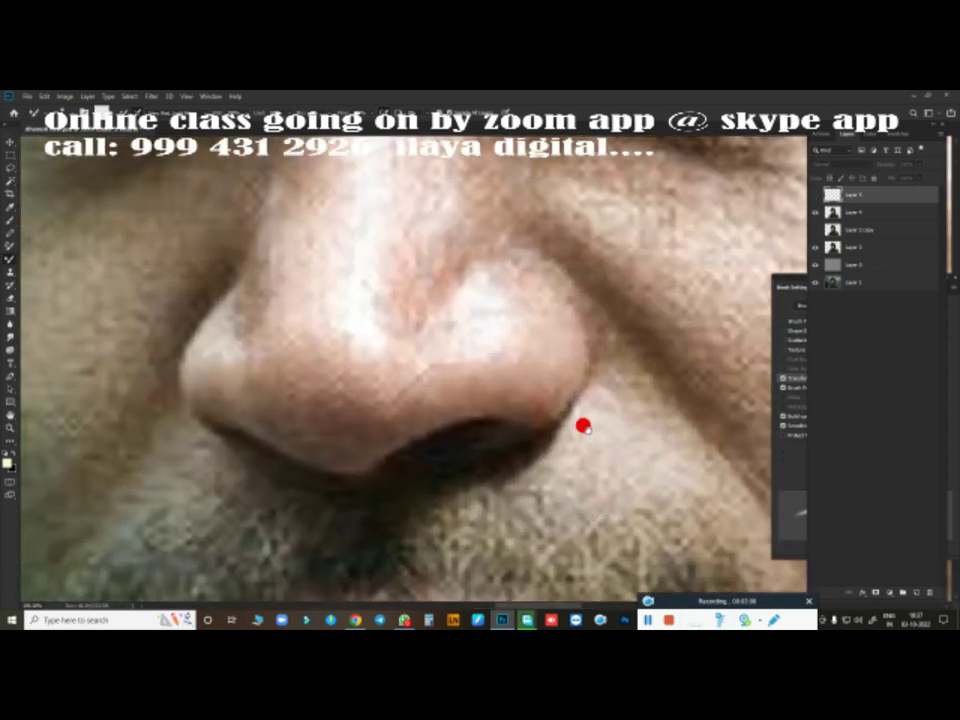
scroll(583, 426, down, 2)
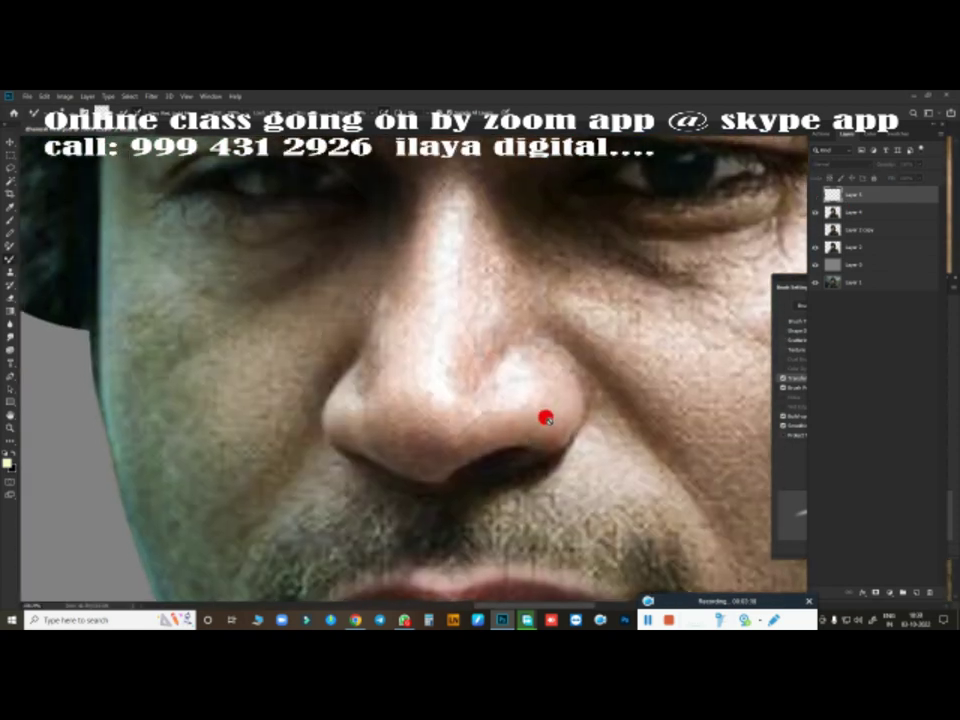
click(814, 194)
Step: Smudge along the lower nostril edge to blend the wing into the tip
drag(573, 410, 596, 287)
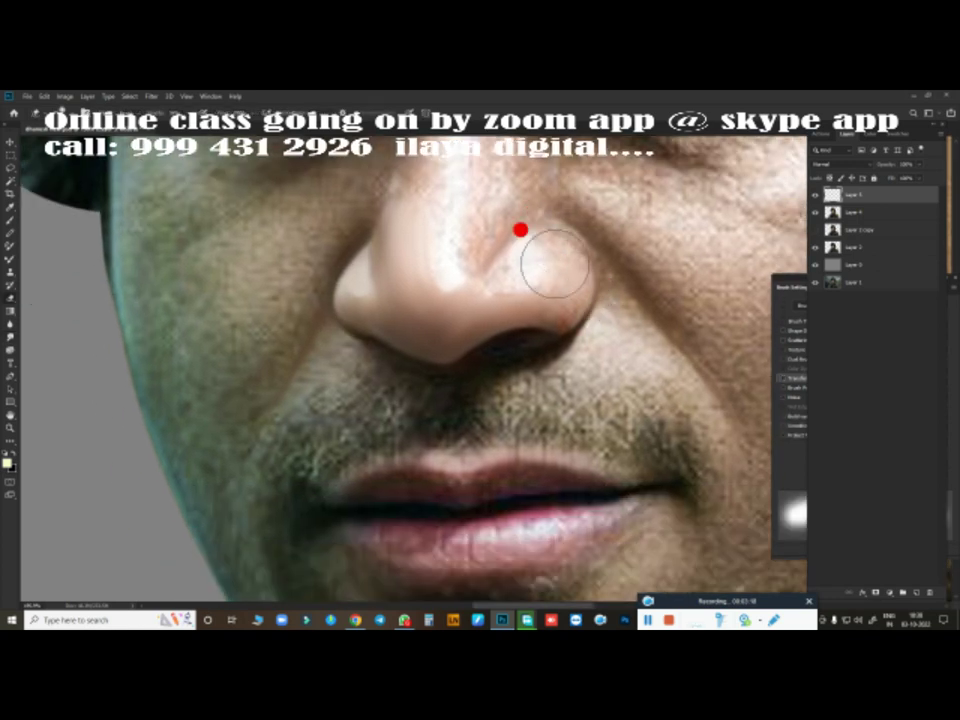
scroll(461, 437, up, 2)
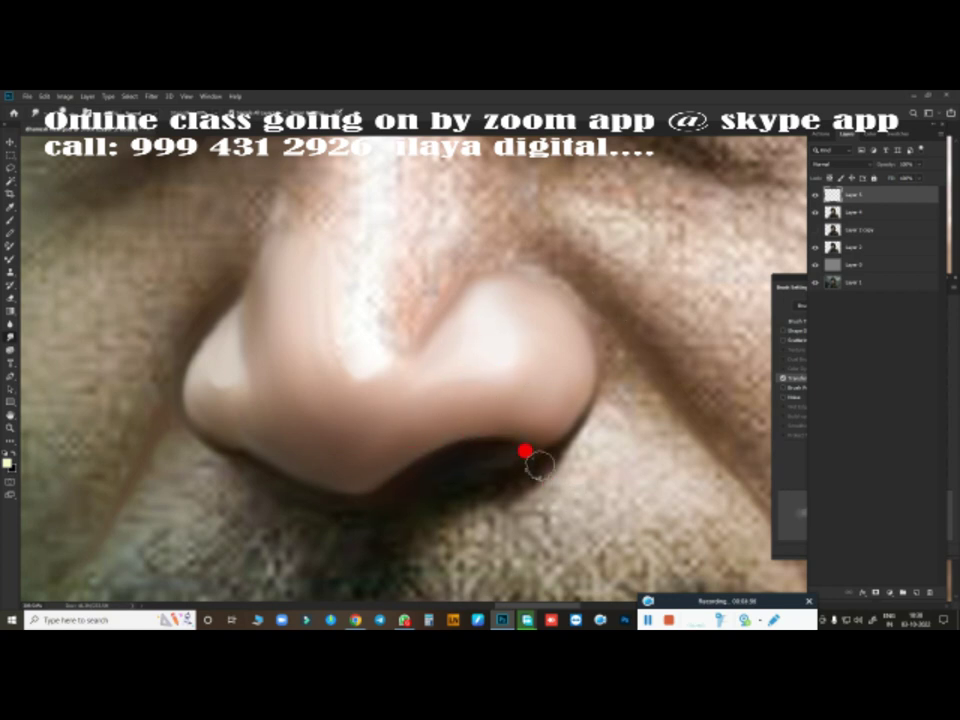
drag(537, 463, 505, 450)
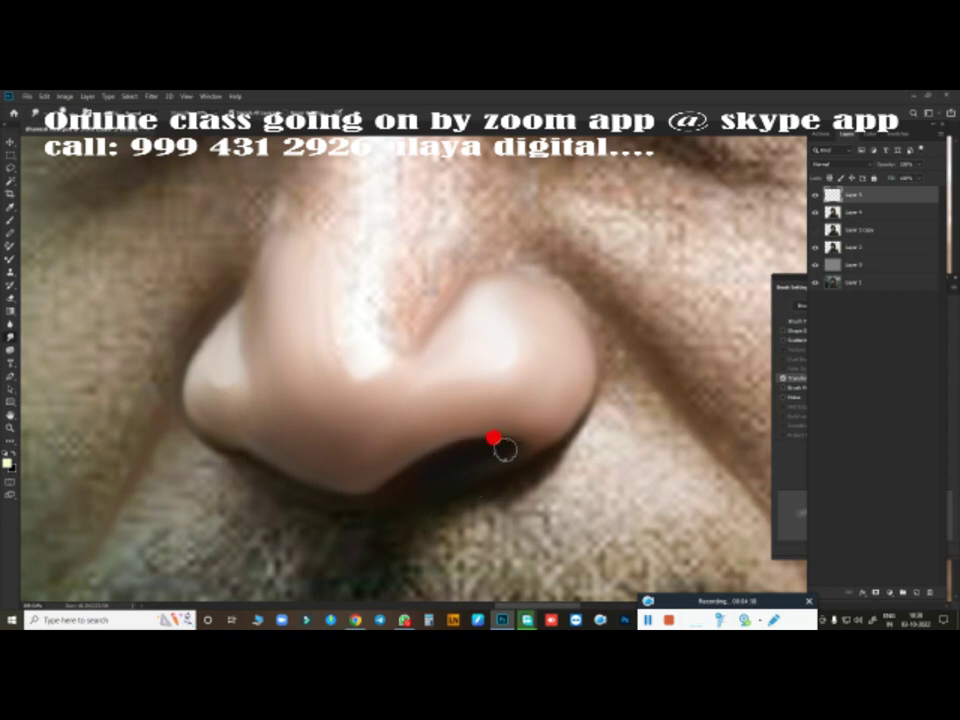
mouse_move(506, 443)
mouse_down()
mouse_move(510, 456)
mouse_move(561, 437)
mouse_up()
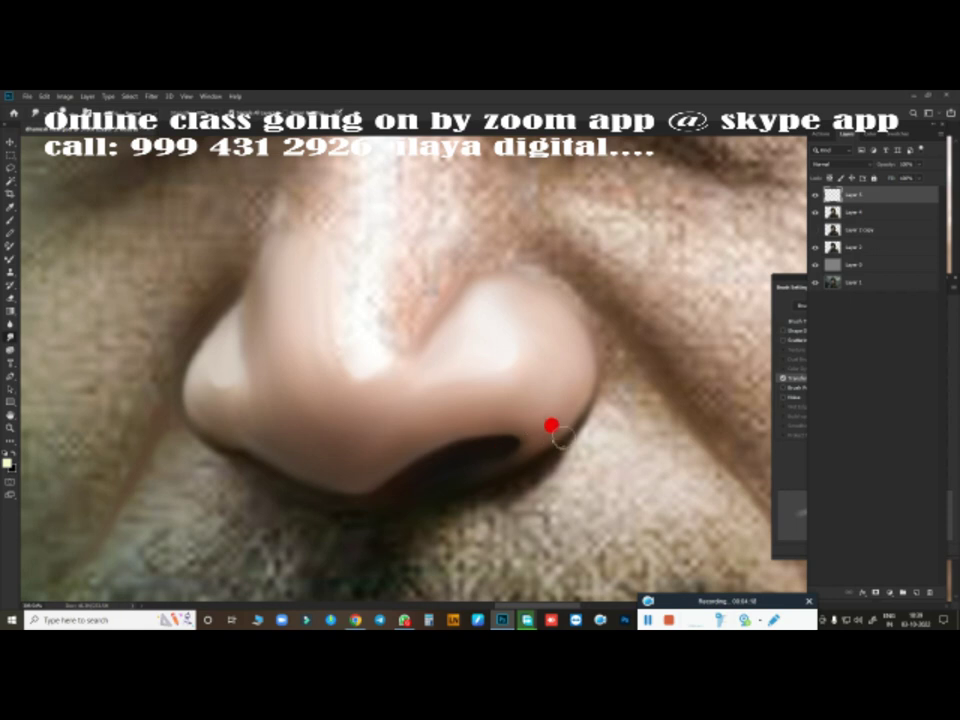
Step: Smudge from between the eyes down the nose bridge, then blend the nostril side and right flank
scroll(456, 460, down, 2)
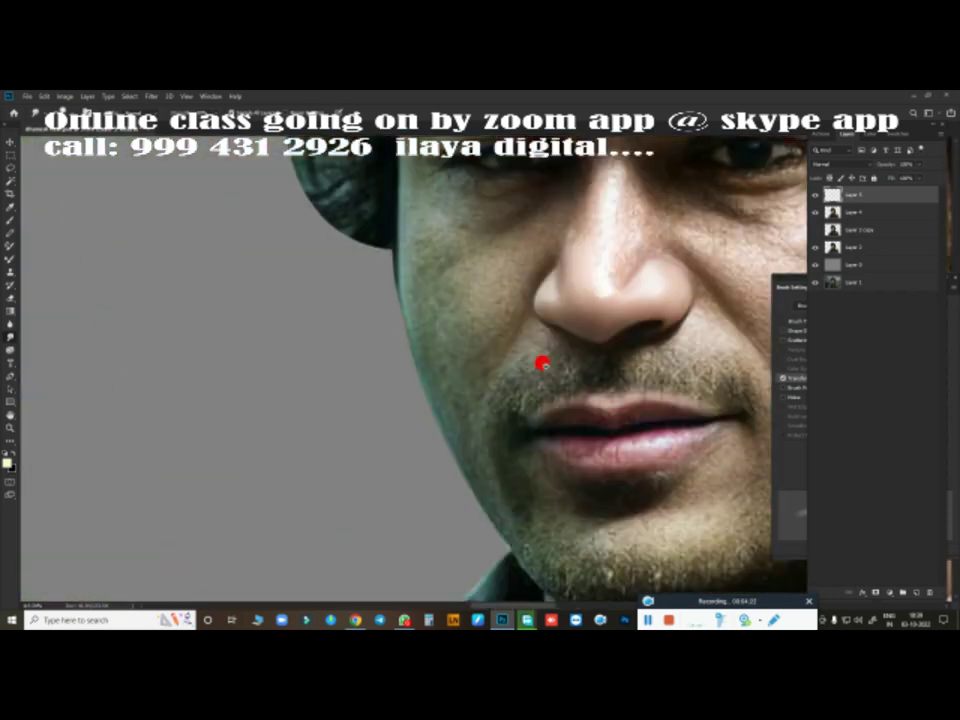
scroll(542, 360, down, 2)
scroll(477, 455, up, 1)
scroll(477, 455, up, 1)
scroll(495, 393, up, 1)
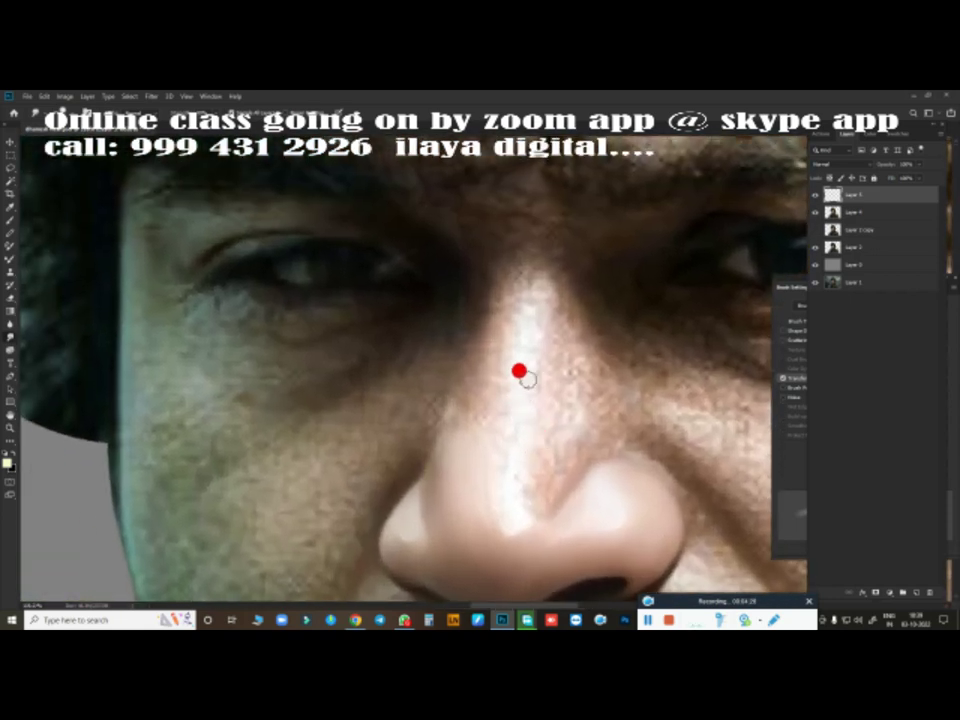
mouse_move(470, 243)
mouse_down()
mouse_move(463, 234)
mouse_move(501, 242)
mouse_move(503, 308)
mouse_move(454, 386)
mouse_move(463, 309)
mouse_move(456, 330)
mouse_move(448, 373)
mouse_move(459, 379)
mouse_move(496, 240)
mouse_move(476, 204)
mouse_move(534, 219)
mouse_move(619, 345)
mouse_move(531, 268)
mouse_move(536, 236)
mouse_move(536, 343)
mouse_move(552, 248)
mouse_move(566, 354)
mouse_move(531, 396)
mouse_move(561, 429)
mouse_move(541, 447)
mouse_move(566, 439)
mouse_move(513, 520)
mouse_move(587, 433)
mouse_move(546, 476)
mouse_move(558, 488)
mouse_up()
mouse_move(589, 437)
mouse_down()
mouse_move(617, 463)
mouse_move(480, 523)
mouse_move(500, 469)
mouse_move(474, 261)
mouse_move(463, 394)
mouse_move(459, 375)
mouse_move(470, 525)
mouse_move(491, 474)
mouse_move(495, 491)
mouse_move(506, 383)
mouse_move(478, 240)
mouse_move(478, 332)
mouse_move(504, 253)
mouse_move(497, 379)
mouse_move(485, 401)
mouse_move(461, 328)
mouse_move(446, 366)
mouse_move(533, 305)
mouse_move(538, 429)
mouse_move(536, 446)
mouse_move(497, 480)
mouse_move(497, 396)
mouse_move(482, 360)
mouse_move(444, 495)
mouse_move(464, 528)
mouse_move(506, 456)
mouse_up()
scroll(531, 377, down, 2)
mouse_move(531, 377)
mouse_down()
mouse_move(486, 394)
mouse_move(420, 441)
mouse_move(399, 384)
mouse_move(439, 471)
mouse_move(419, 459)
mouse_up()
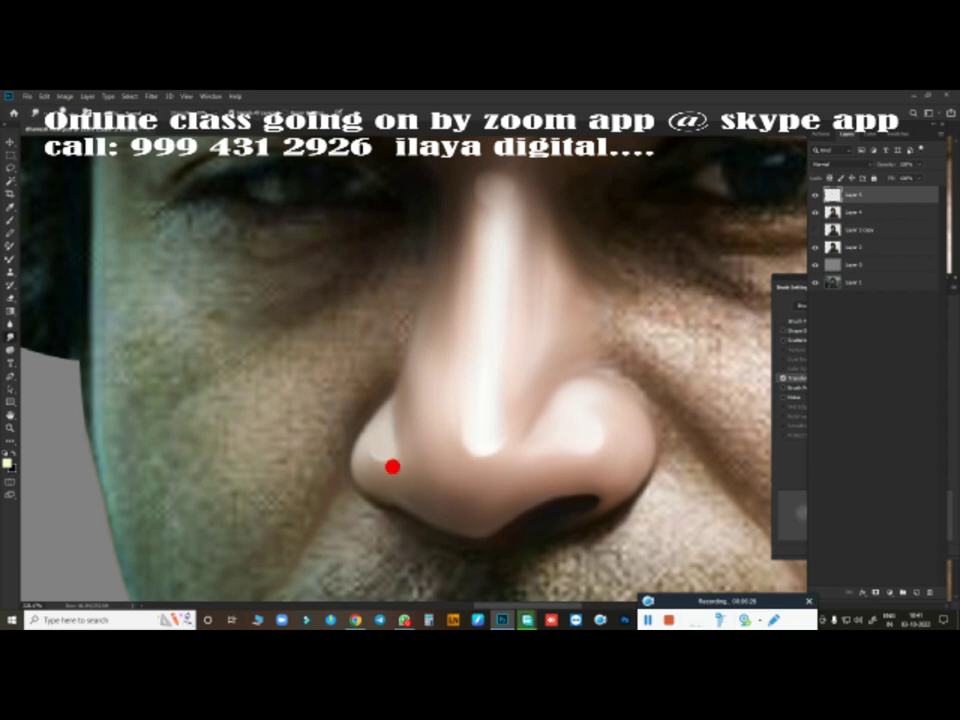
Step: Smudge the folds beside both nostrils, blending the cheeks toward the moustache and up to the nose
scroll(557, 396, down, 5)
scroll(546, 364, up, 5)
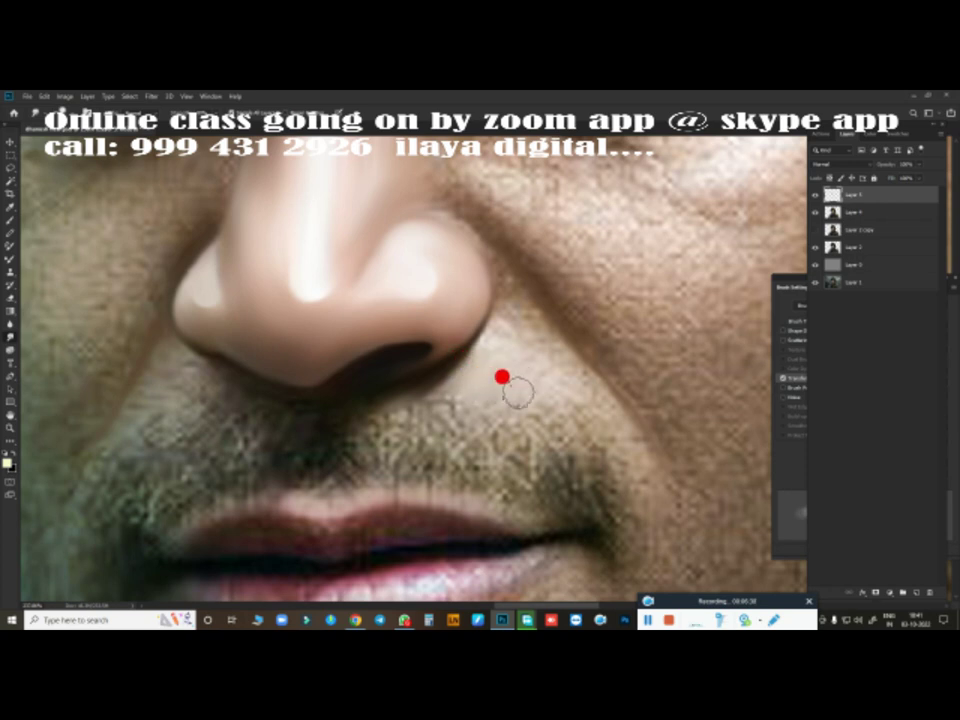
mouse_move(485, 320)
mouse_down()
mouse_move(510, 304)
mouse_move(600, 404)
mouse_move(531, 390)
mouse_move(576, 392)
mouse_move(475, 356)
mouse_move(521, 311)
mouse_move(492, 311)
mouse_up()
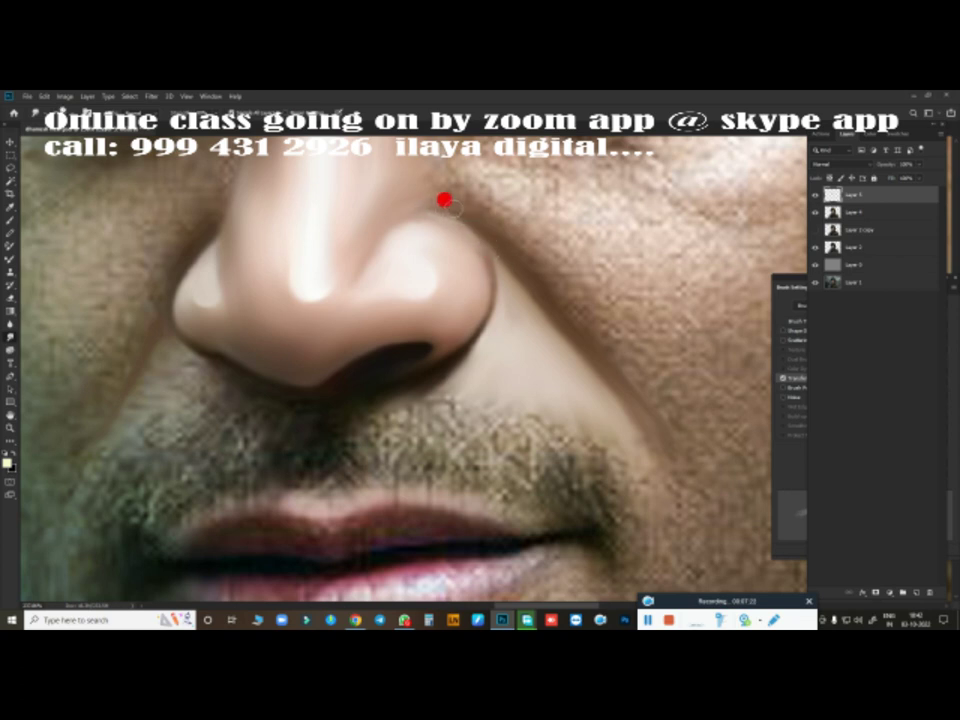
mouse_move(424, 226)
mouse_down()
mouse_move(482, 282)
mouse_move(458, 330)
mouse_move(461, 236)
mouse_move(405, 268)
mouse_move(444, 377)
mouse_move(367, 385)
mouse_move(345, 367)
mouse_move(398, 337)
mouse_move(600, 305)
mouse_up()
mouse_move(501, 213)
mouse_down()
mouse_move(579, 321)
mouse_move(425, 423)
mouse_move(505, 347)
mouse_move(480, 349)
mouse_move(531, 313)
mouse_move(613, 376)
mouse_move(497, 414)
mouse_move(409, 364)
mouse_move(377, 381)
mouse_move(381, 426)
mouse_move(315, 349)
mouse_move(414, 377)
mouse_move(514, 273)
mouse_up()
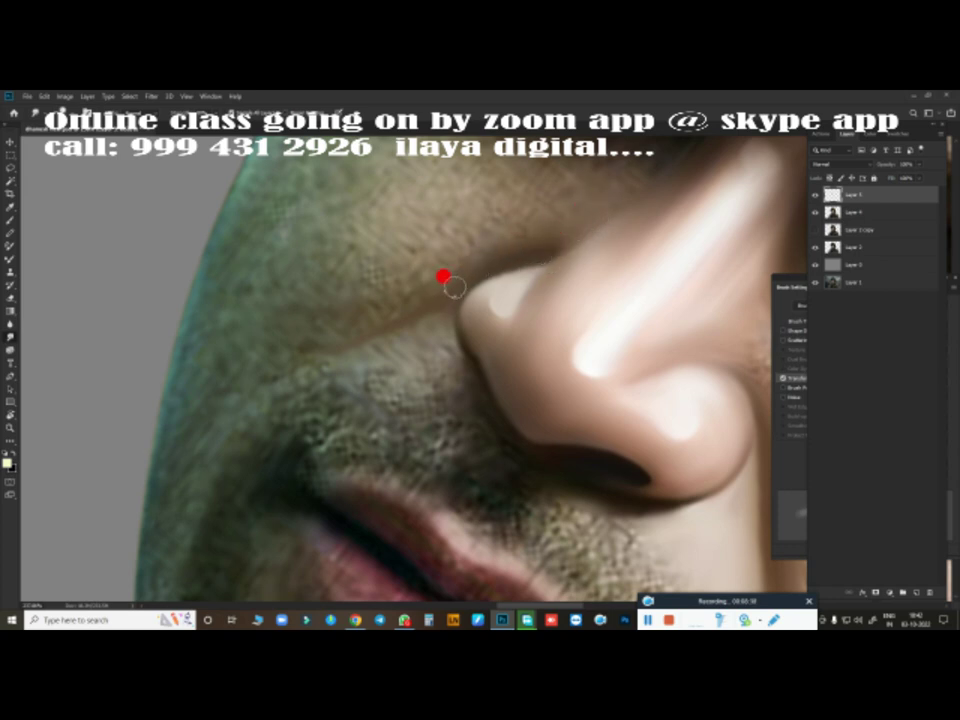
mouse_move(321, 337)
mouse_down()
mouse_move(309, 341)
mouse_move(461, 274)
mouse_move(348, 331)
mouse_up()
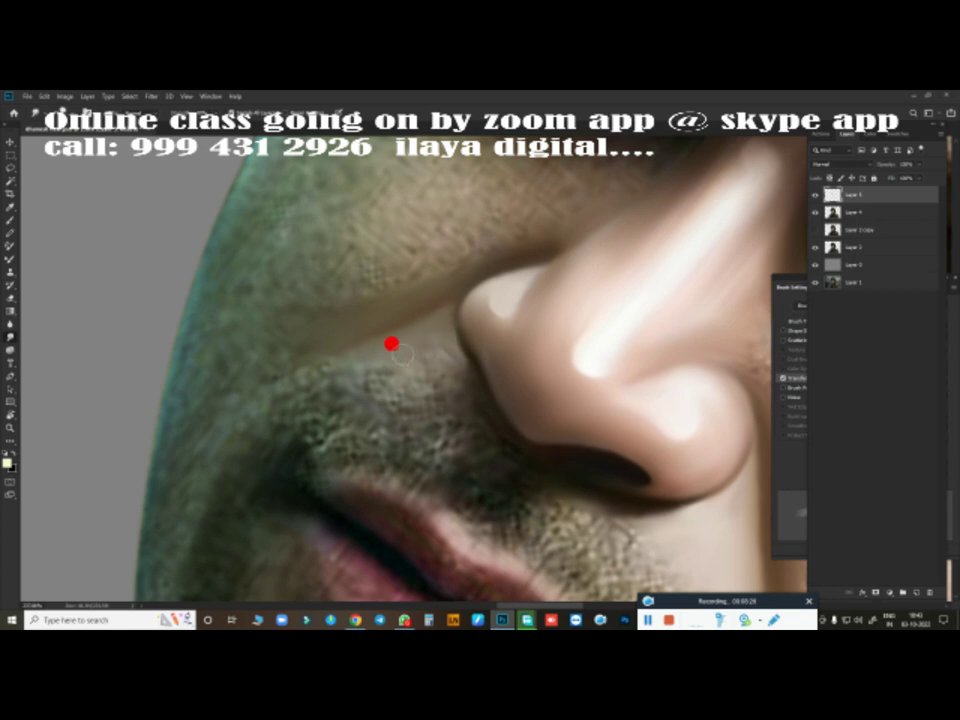
mouse_move(413, 353)
mouse_down()
mouse_move(469, 392)
mouse_move(446, 394)
mouse_up()
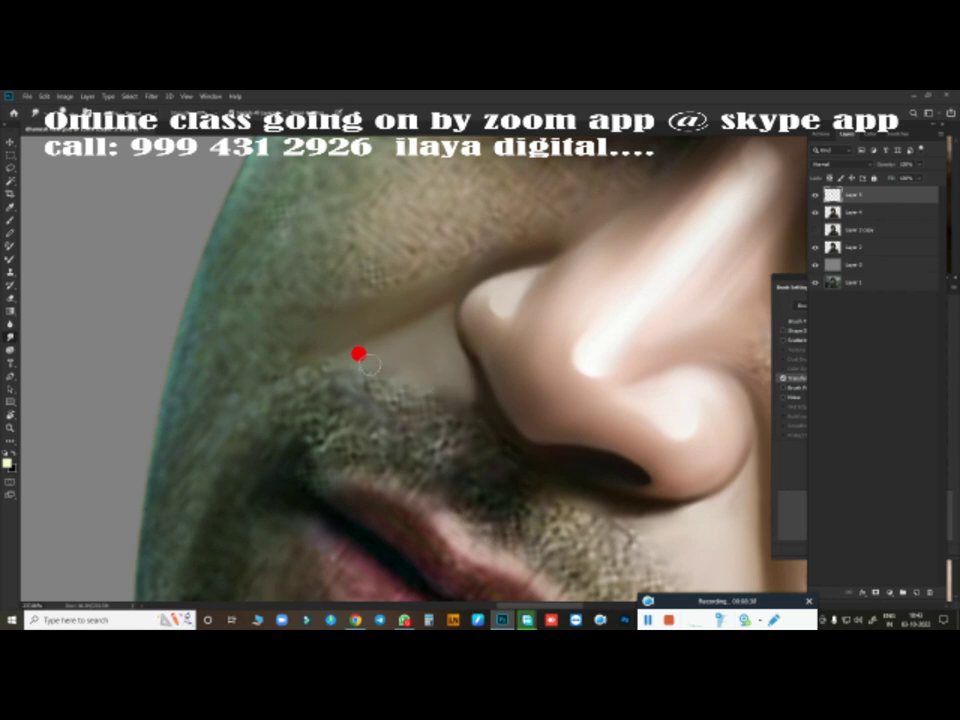
drag(326, 324, 546, 238)
Step: Shrink the brush and smudge the right-hand brow toward the hair strand
scroll(544, 229, down, 2)
scroll(439, 388, down, 2)
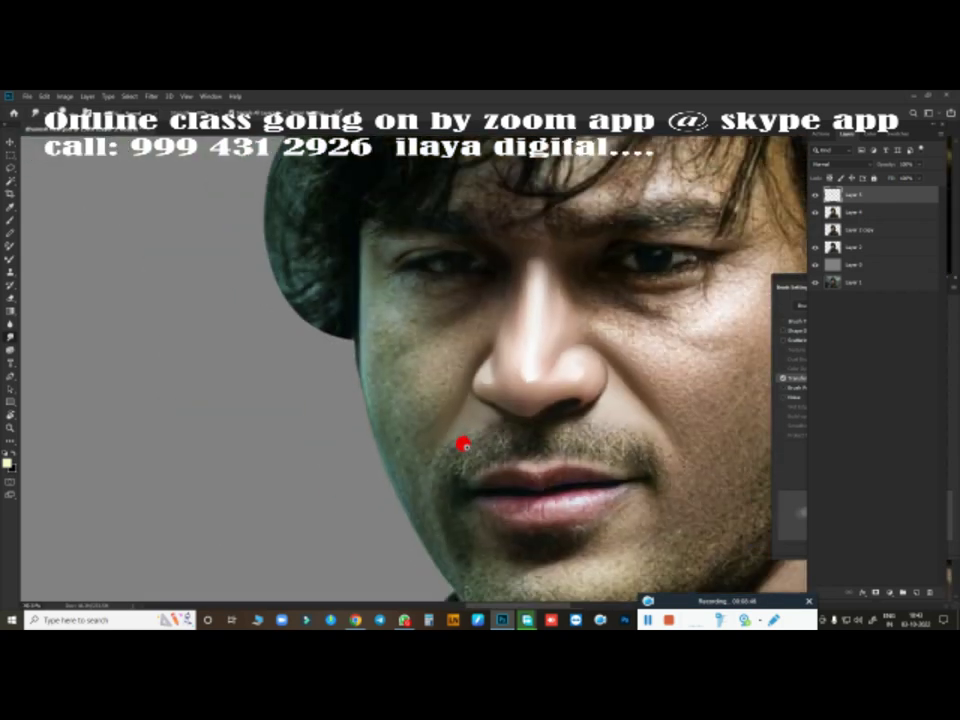
scroll(463, 444, up, 2)
scroll(493, 358, up, 1)
key(bracketleft)
key(bracketleft)
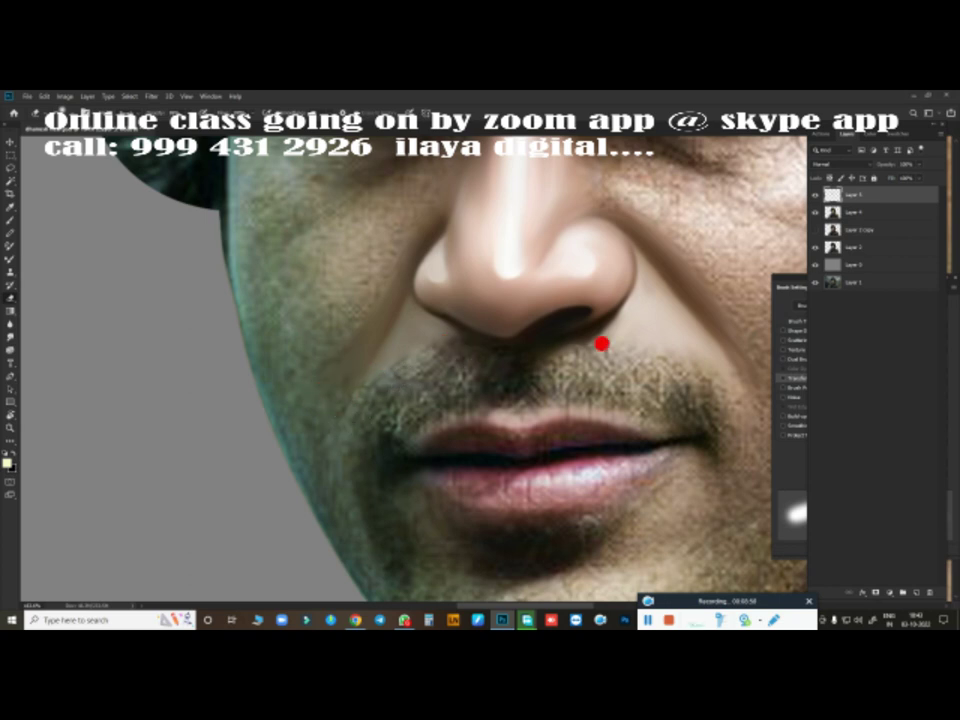
scroll(494, 397, down, 2)
scroll(527, 386, up, 1)
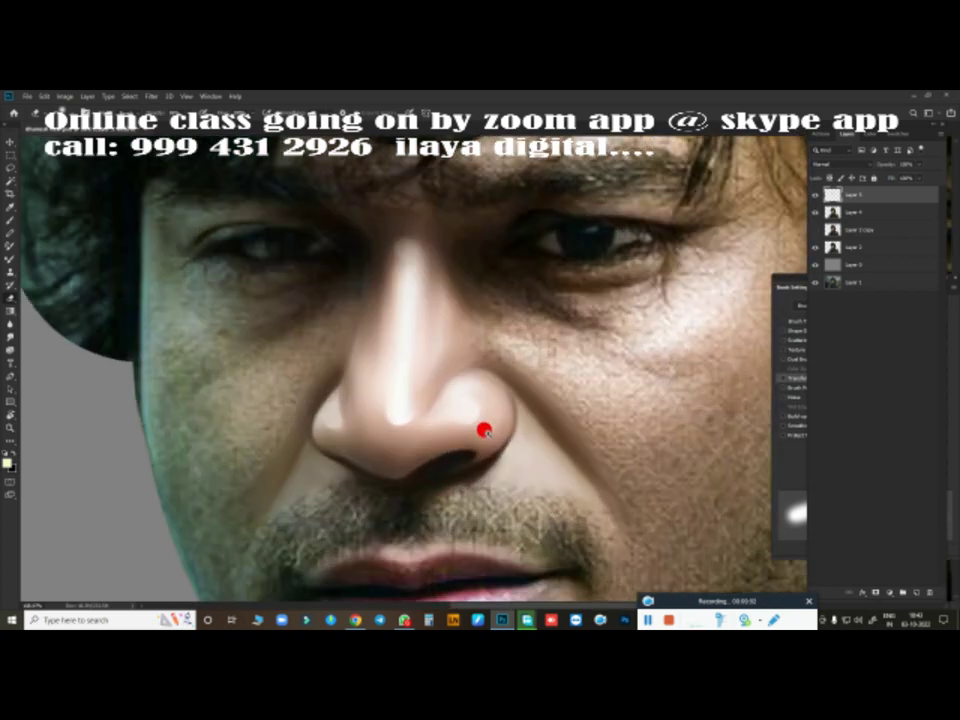
scroll(484, 429, up, 1)
scroll(450, 415, up, 1)
scroll(500, 398, down, 1)
scroll(520, 410, up, 2)
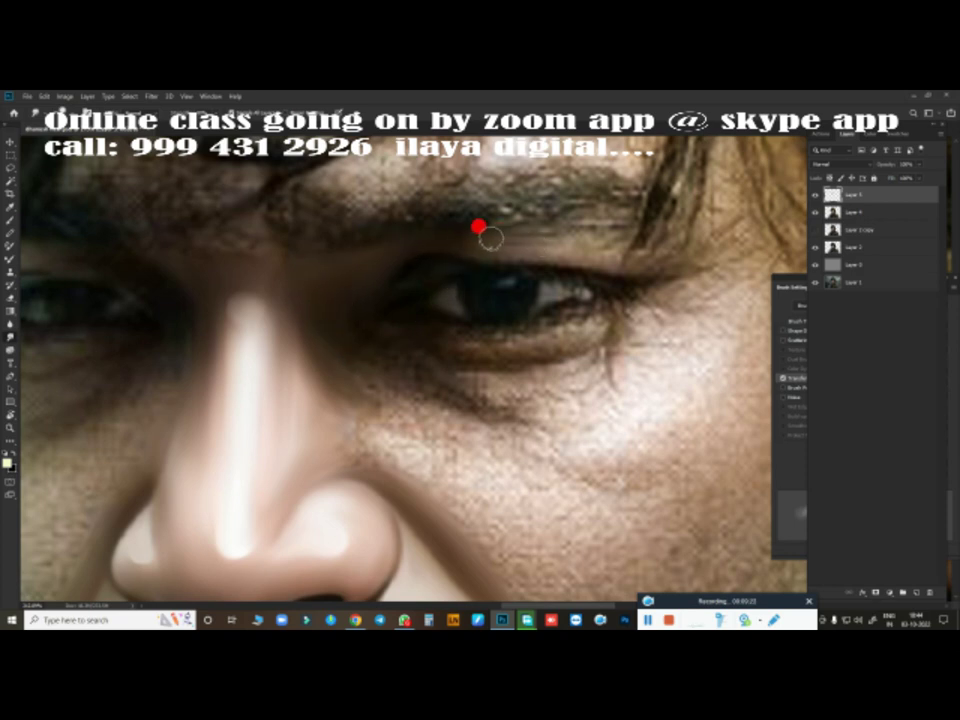
mouse_move(574, 215)
mouse_down()
mouse_move(617, 214)
mouse_move(663, 232)
mouse_move(546, 229)
mouse_move(623, 242)
mouse_move(689, 235)
mouse_move(671, 236)
mouse_up()
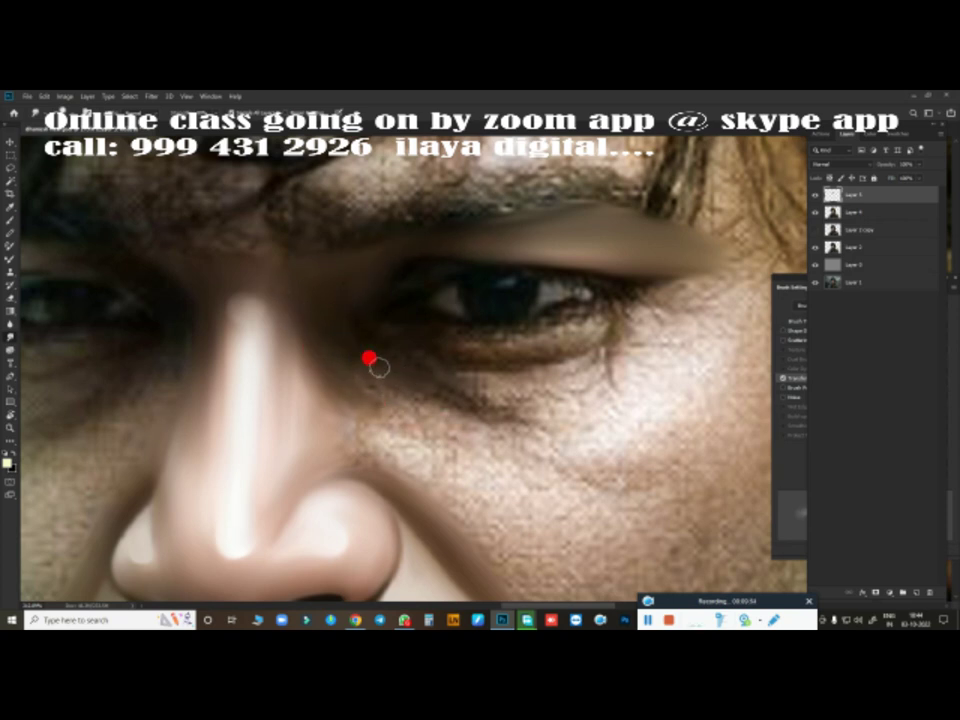
Step: Blend the under-eye shadow, the cheek below the eye corner, and the skin beside the nose
drag(381, 364, 471, 396)
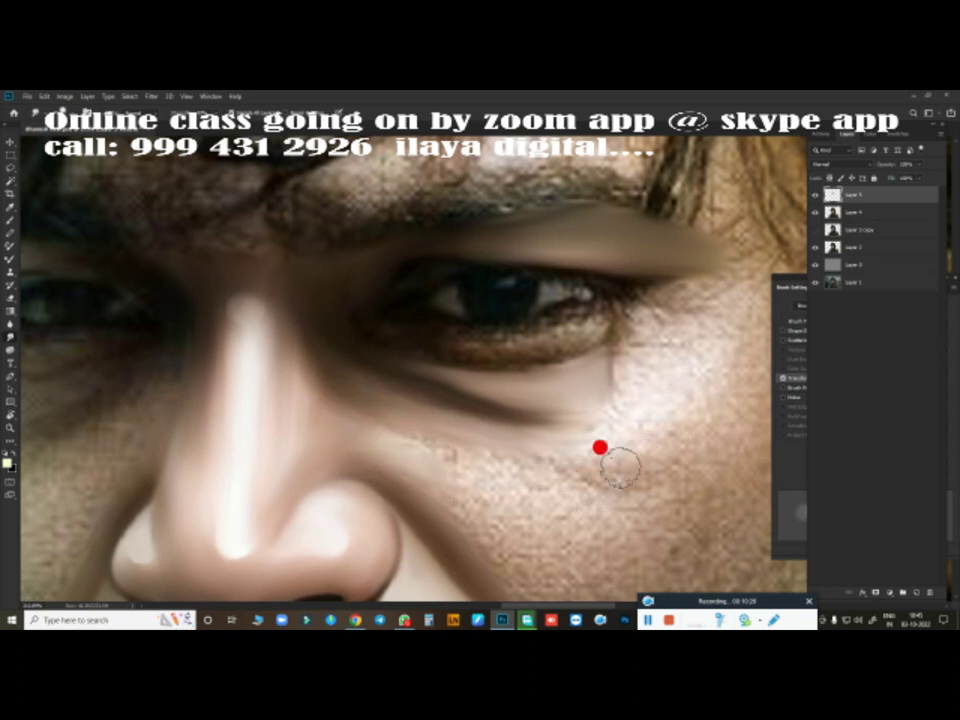
mouse_move(570, 450)
mouse_down()
mouse_move(651, 420)
mouse_move(653, 313)
mouse_move(703, 289)
mouse_move(658, 401)
mouse_move(649, 358)
mouse_move(628, 343)
mouse_move(604, 399)
mouse_move(623, 385)
mouse_move(614, 332)
mouse_up()
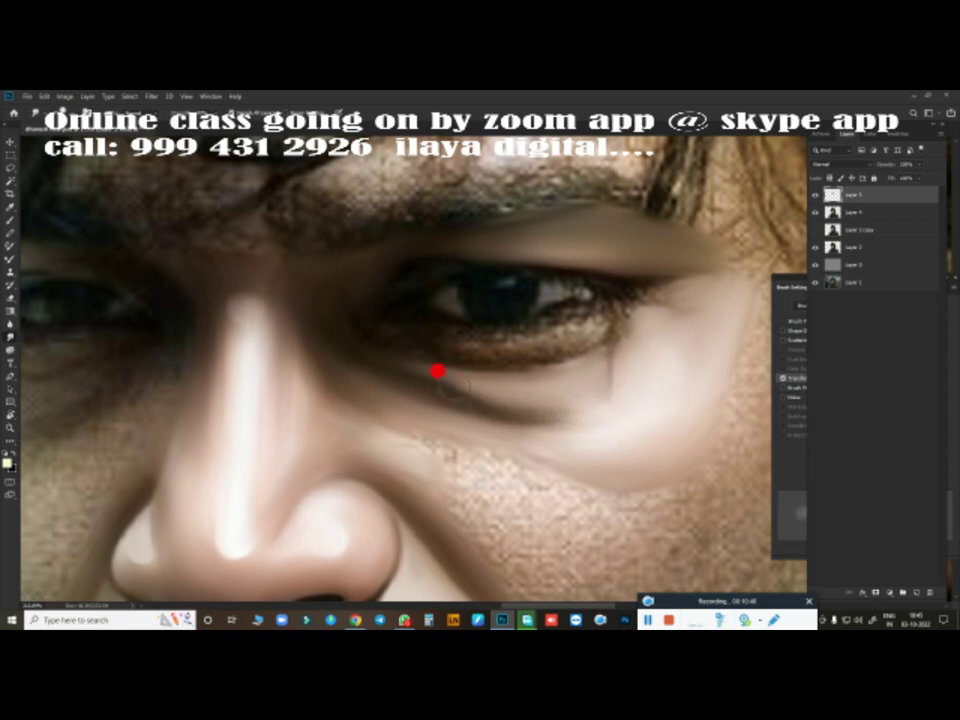
mouse_move(477, 385)
mouse_down()
mouse_move(364, 349)
mouse_move(571, 394)
mouse_up()
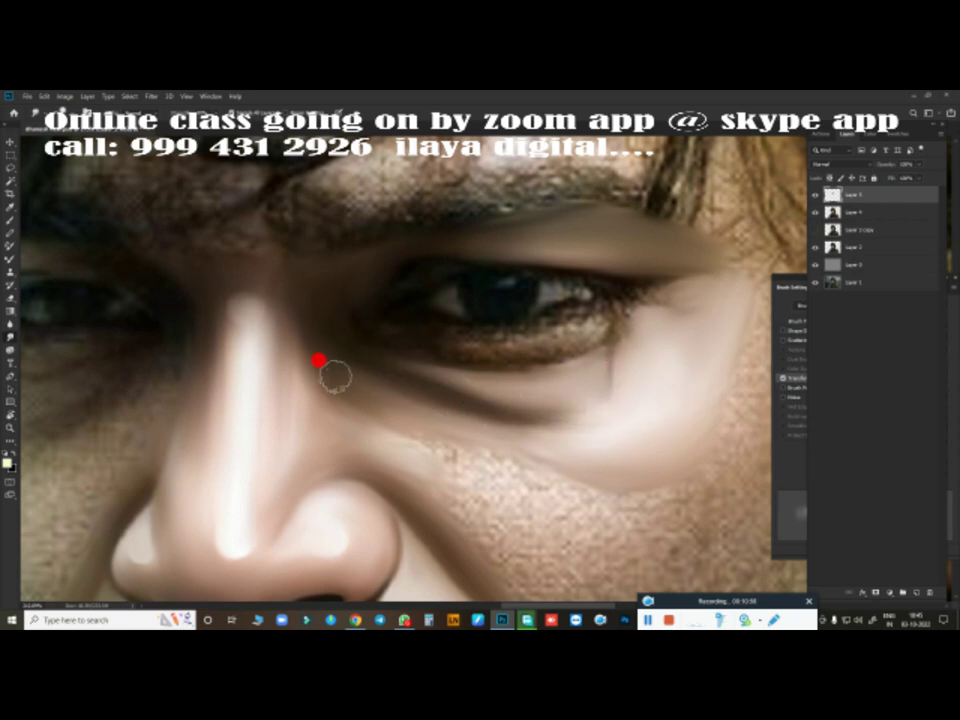
mouse_move(335, 375)
mouse_down()
mouse_move(366, 381)
mouse_move(367, 411)
mouse_move(403, 424)
mouse_move(319, 394)
mouse_move(296, 421)
mouse_move(444, 489)
mouse_move(568, 405)
mouse_up()
Step: Blend along the under-eye crease with a long smudge stroke
scroll(437, 399, down, 2)
scroll(477, 410, down, 2)
scroll(477, 410, up, 2)
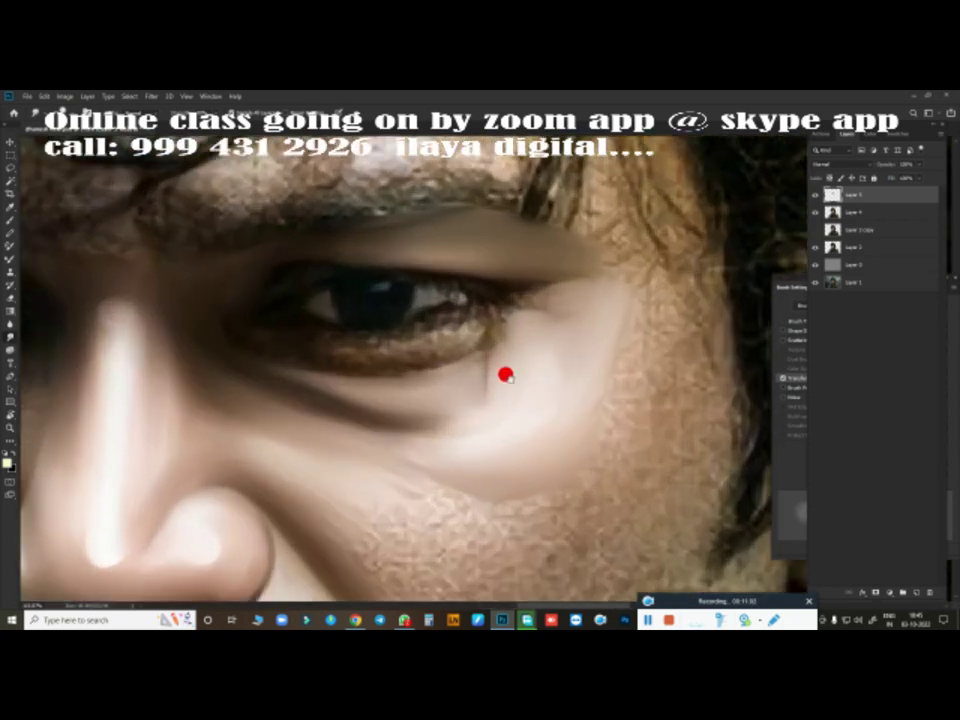
scroll(504, 375, up, 2)
scroll(484, 313, up, 2)
scroll(491, 363, up, 1)
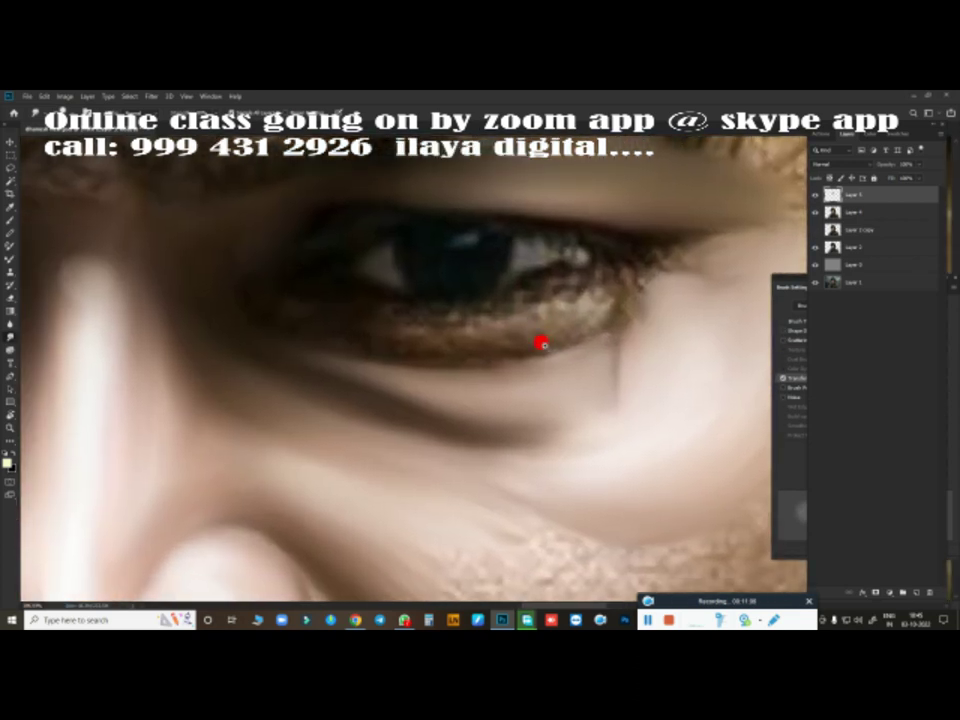
scroll(542, 339, up, 1)
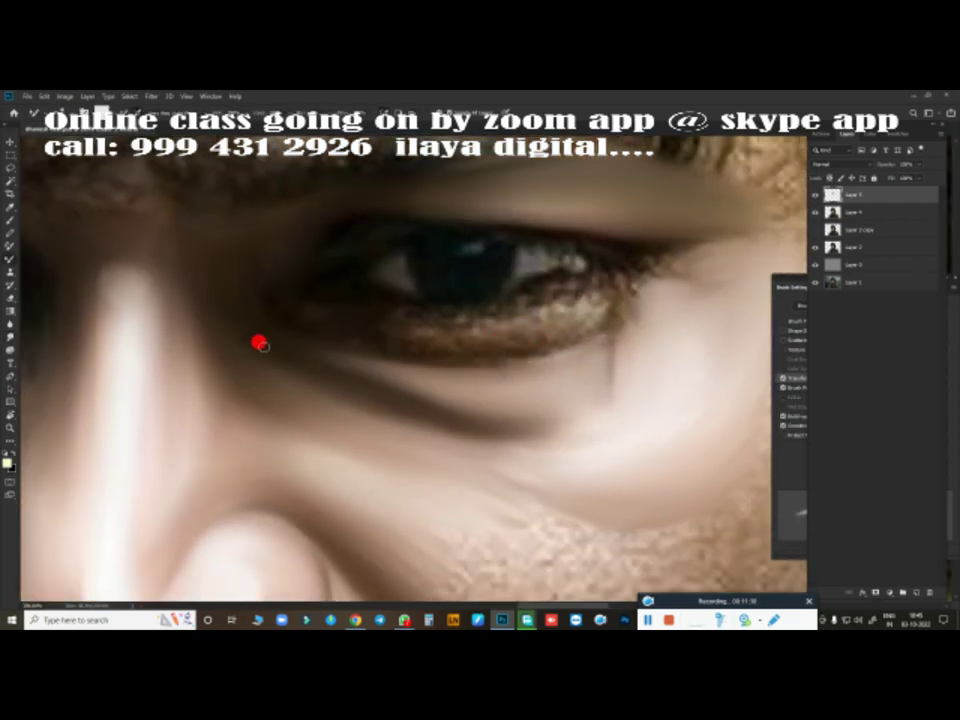
drag(367, 391, 599, 410)
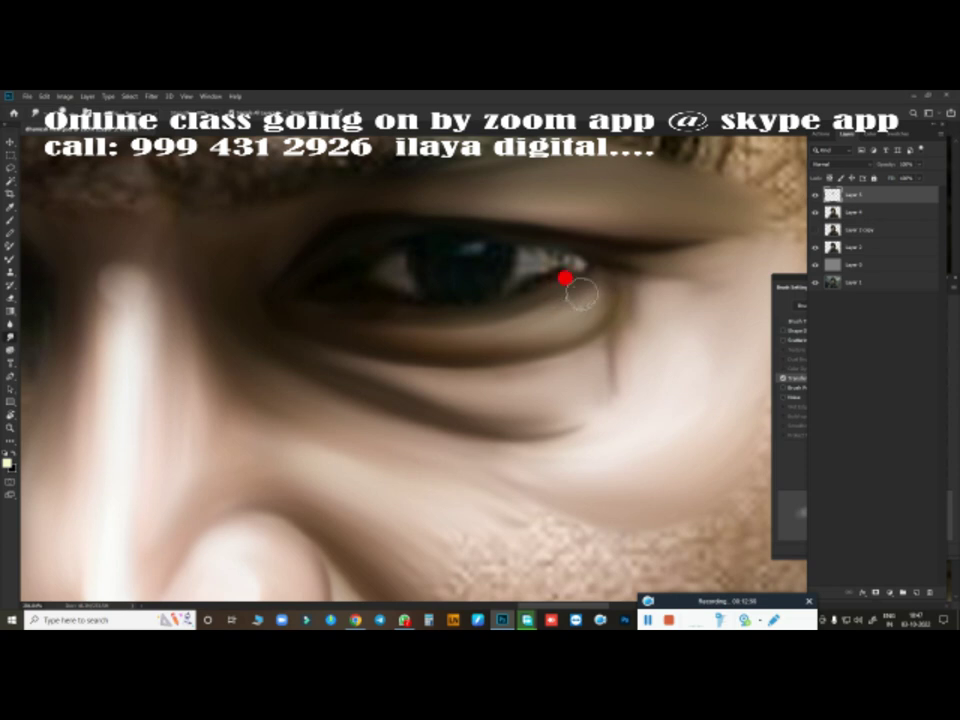
Step: Darken the crease further, then draw an elliptical selection circling the pupil
mouse_move(607, 312)
mouse_down()
mouse_move(465, 408)
mouse_move(292, 346)
mouse_up()
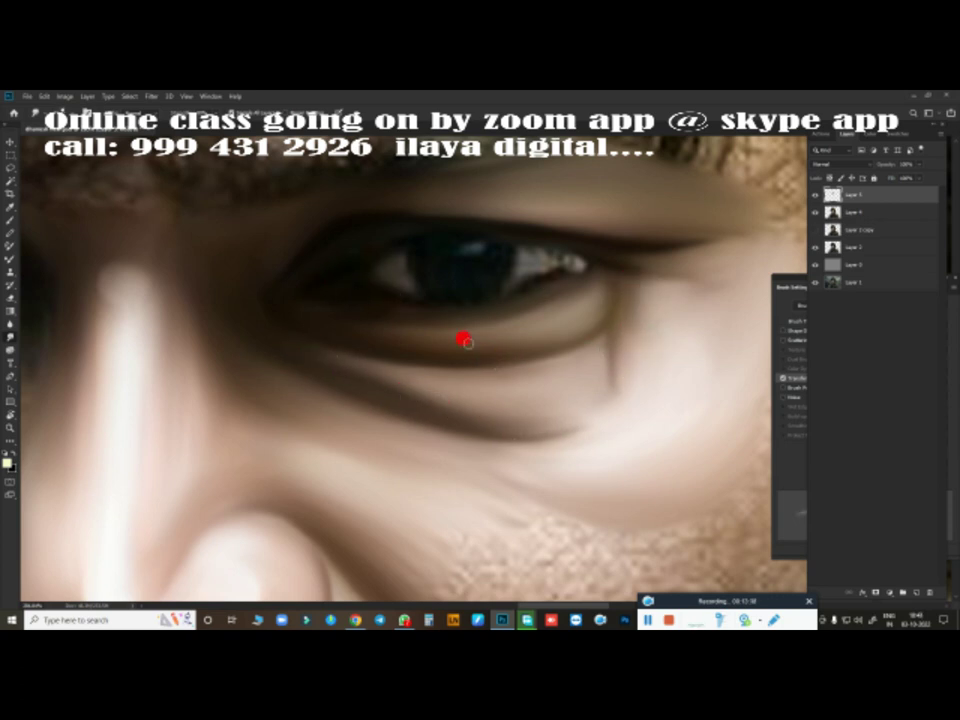
click(8, 154)
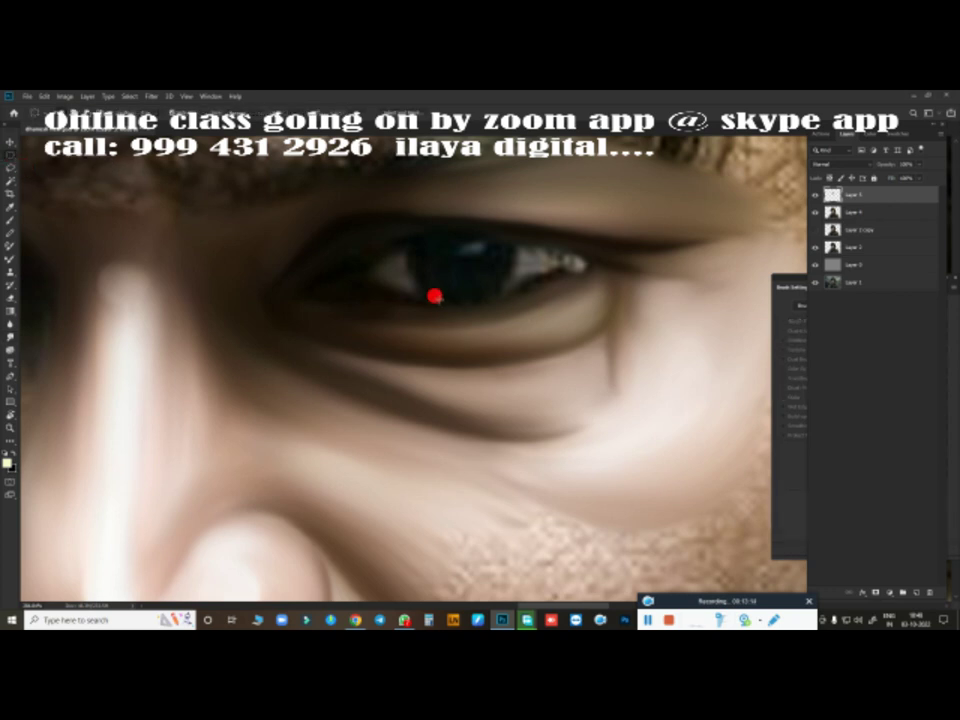
drag(456, 262, 493, 284)
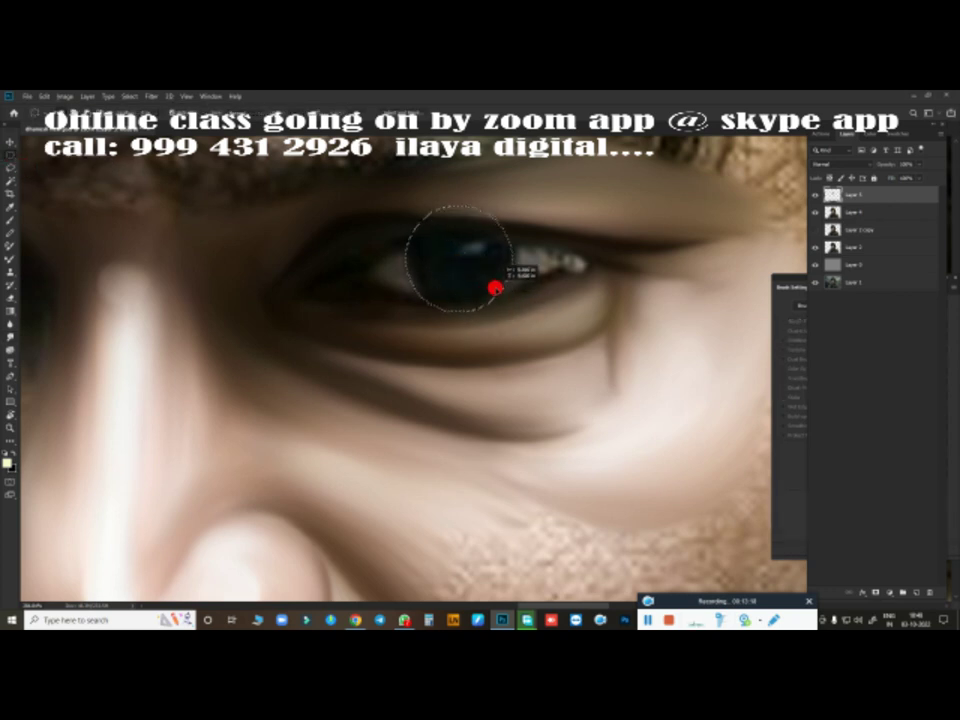
Step: Paint the selected pupil solid dark, add a new layer on top, and deselect
key(b)
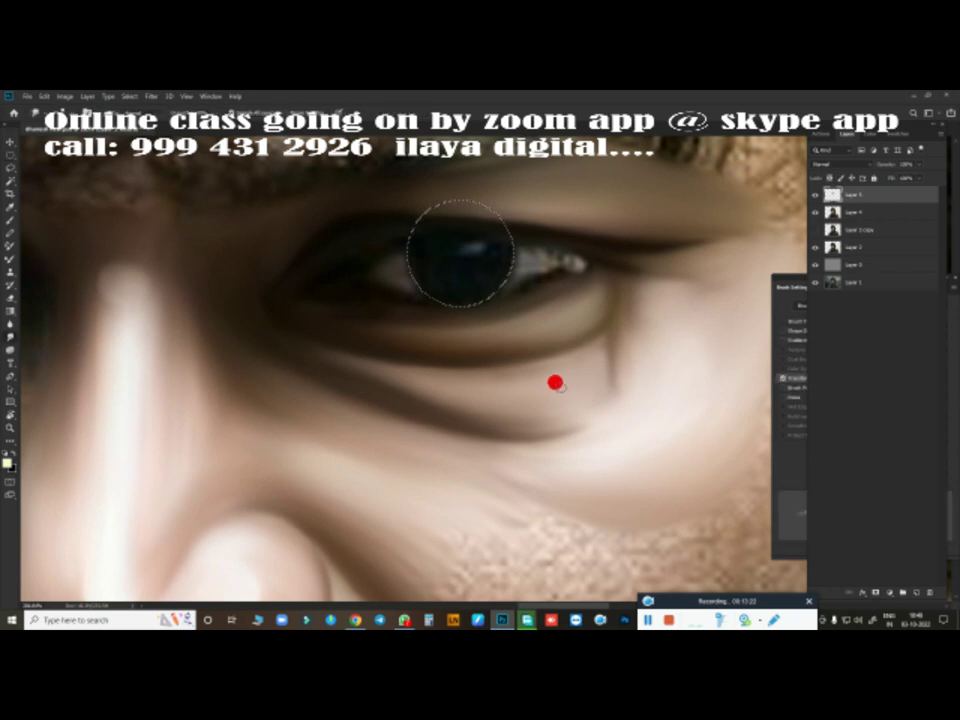
drag(468, 243, 474, 248)
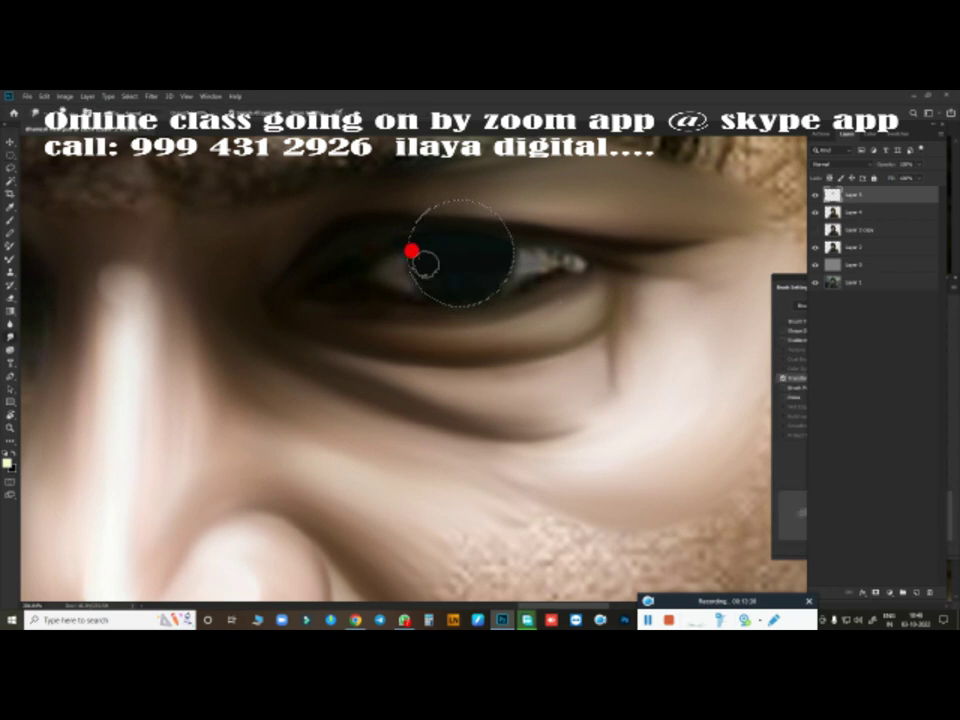
drag(475, 250, 496, 287)
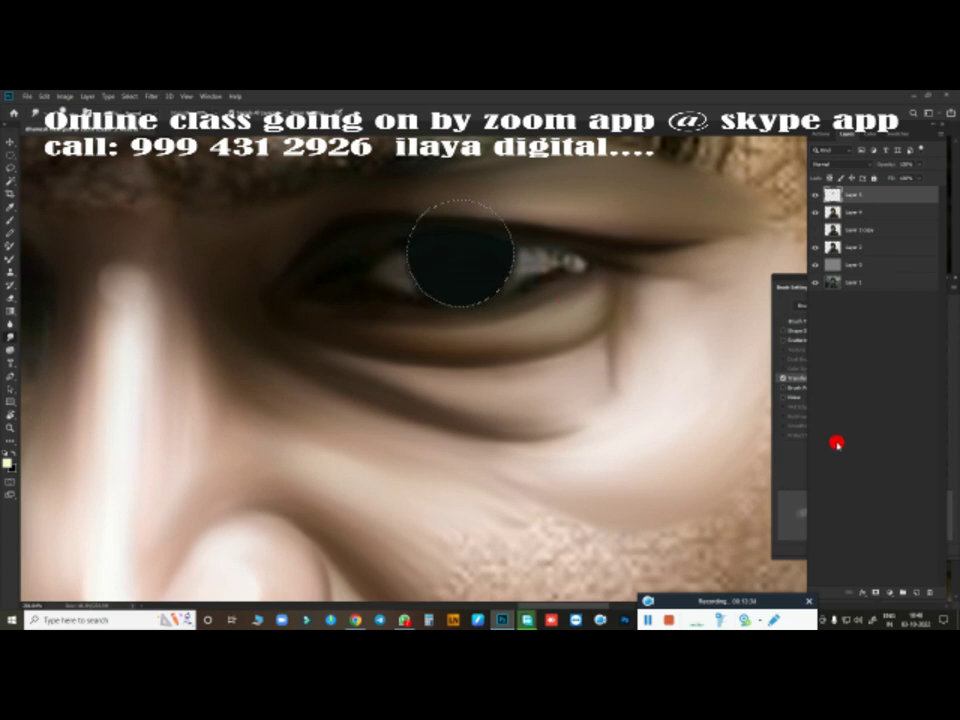
key(ctrl+j)
click(814, 212)
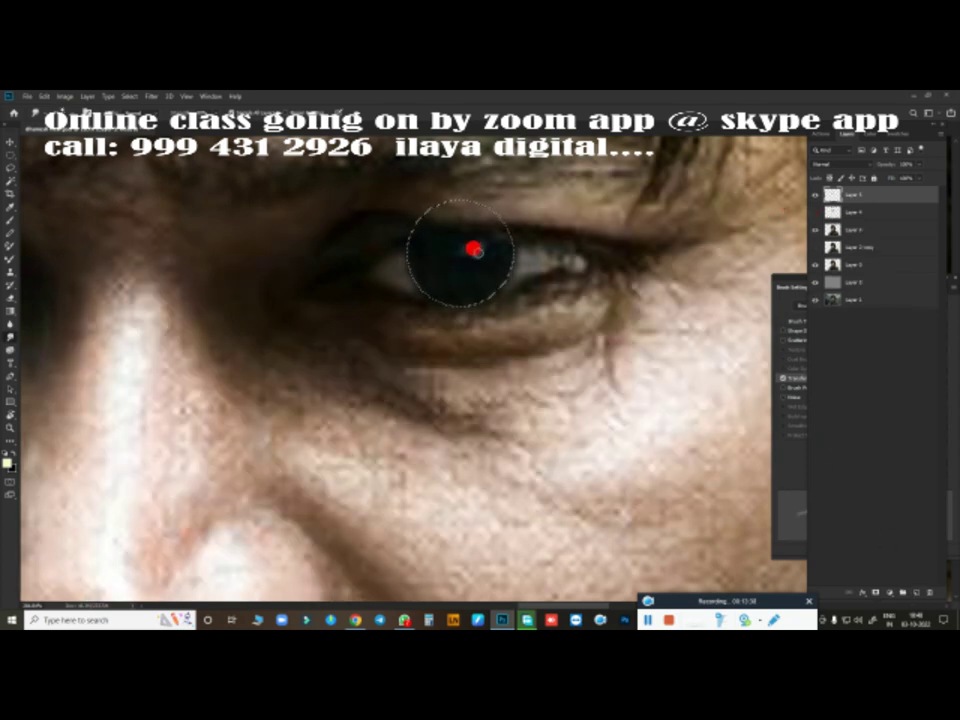
click(814, 211)
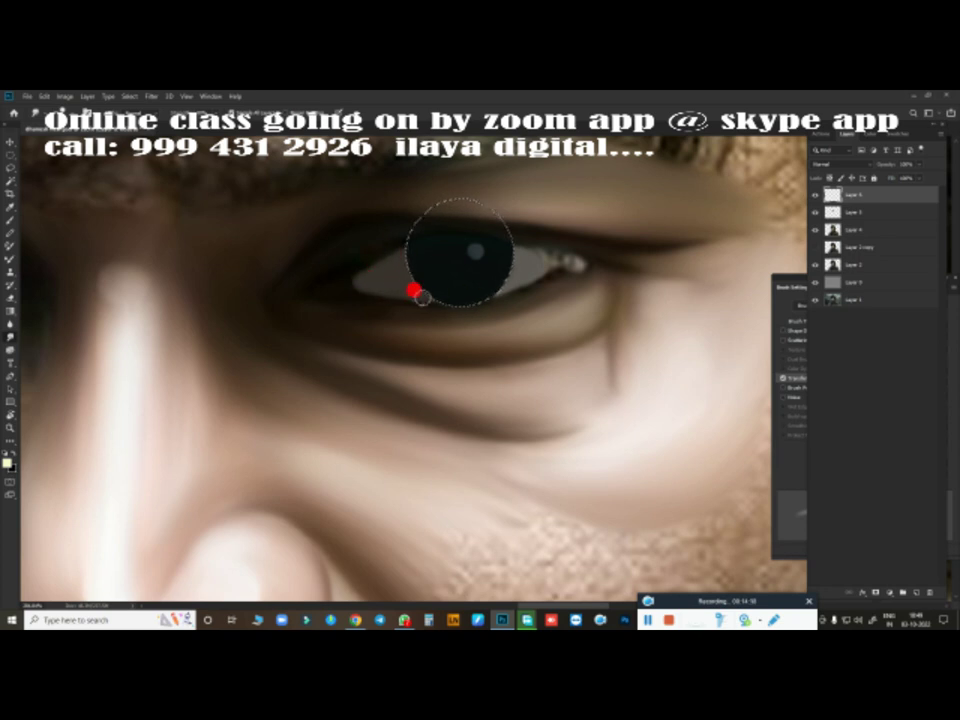
key(ctrl+d)
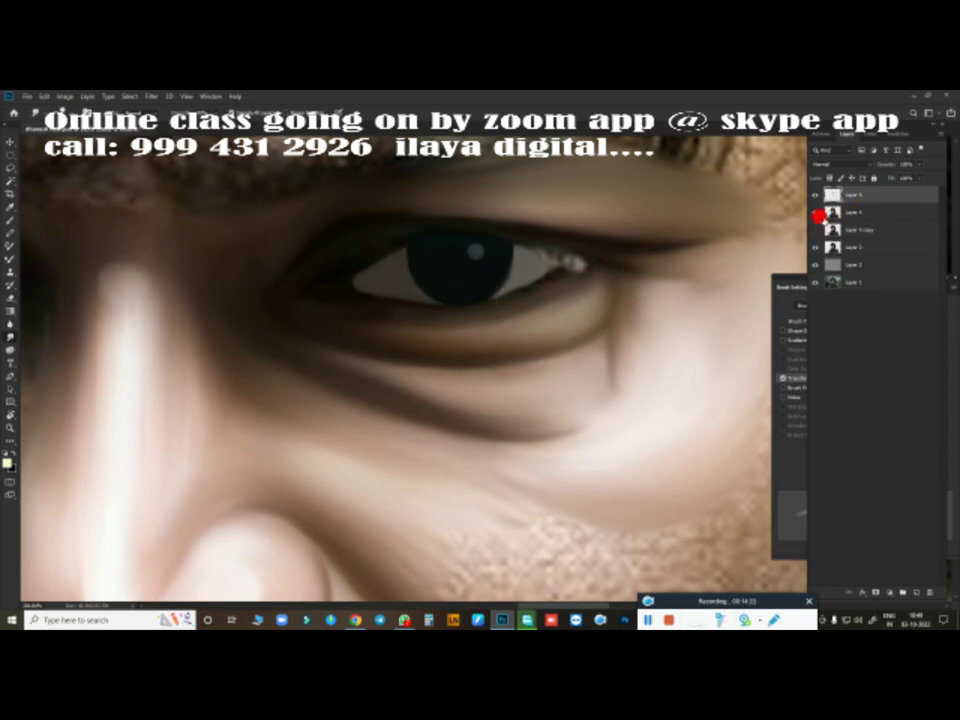
Step: Hide the painted eye layer and trace the eye opening with a Pen path
click(816, 212)
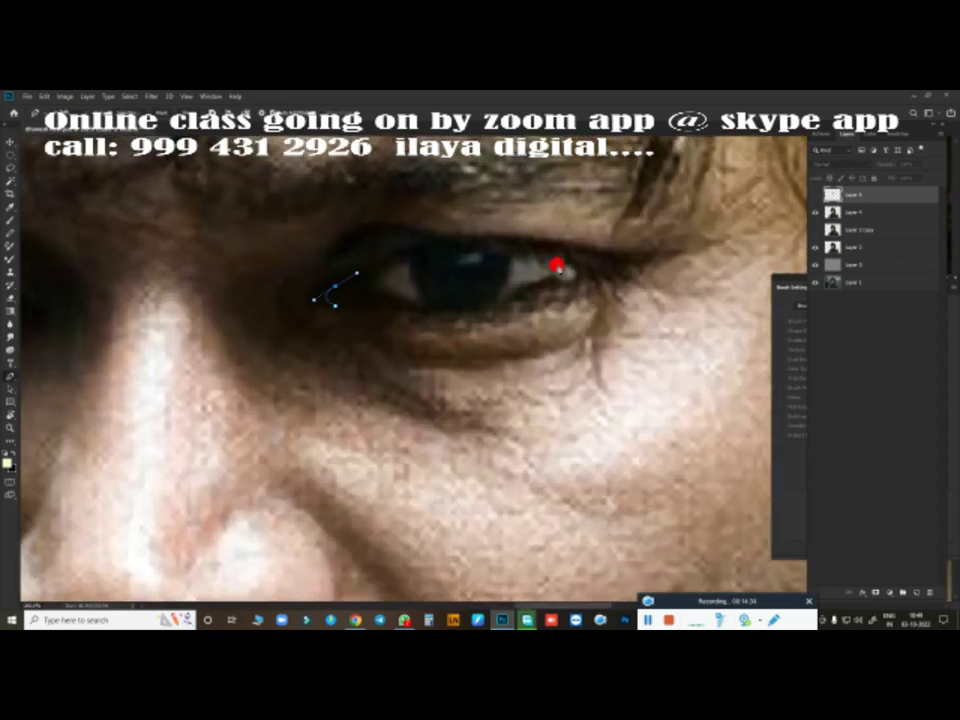
scroll(520, 315, down, 3)
scroll(520, 315, up, 2)
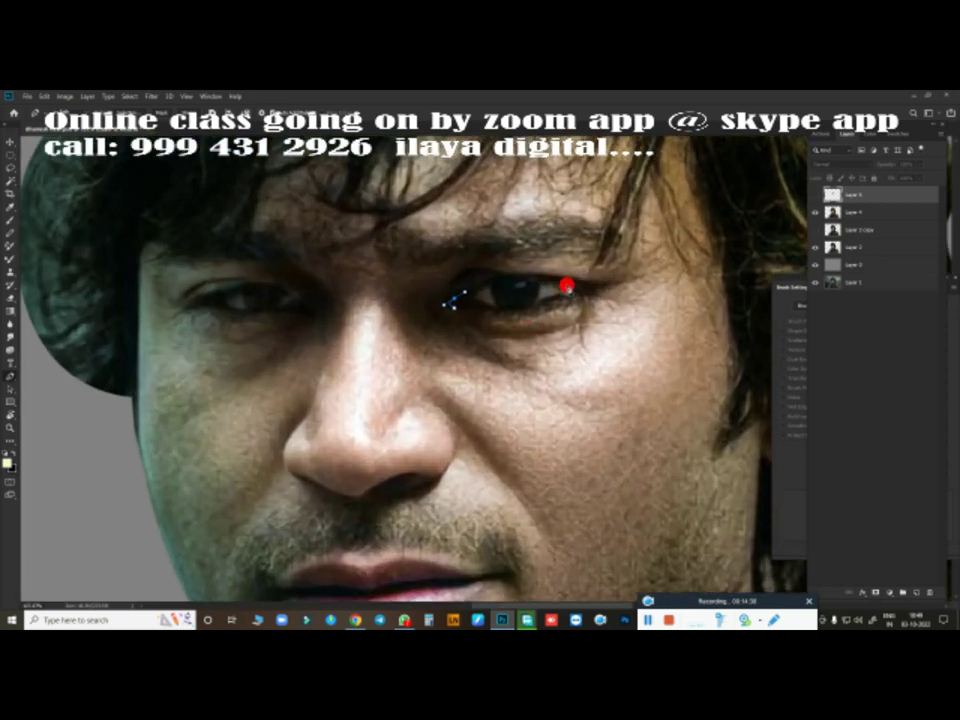
drag(578, 288, 632, 302)
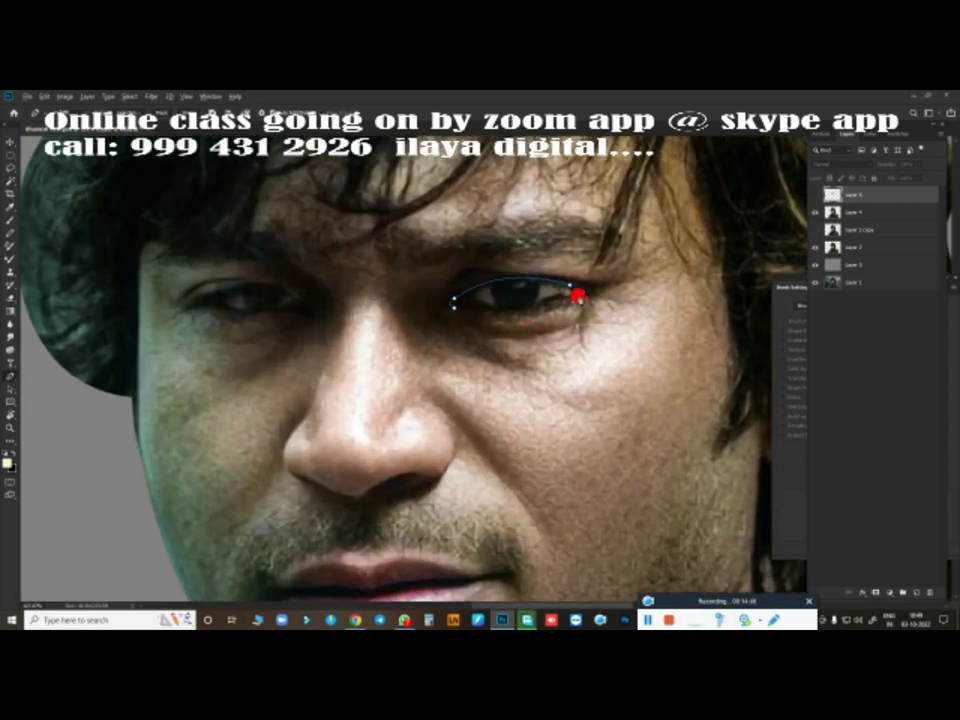
scroll(545, 318, up, 2)
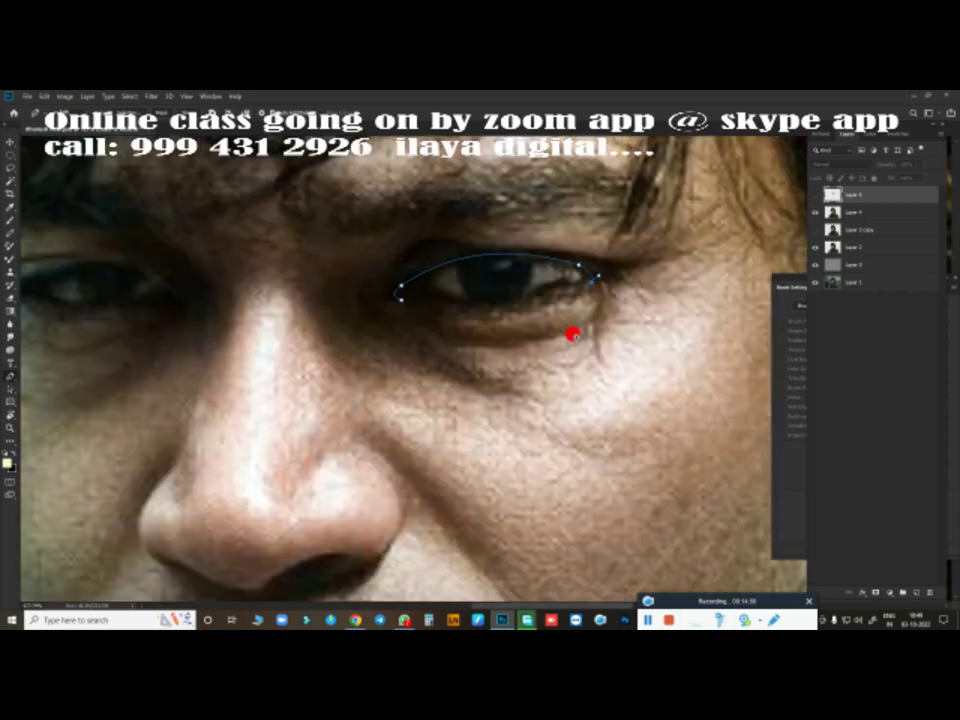
scroll(573, 335, up, 2)
alt+click(599, 303)
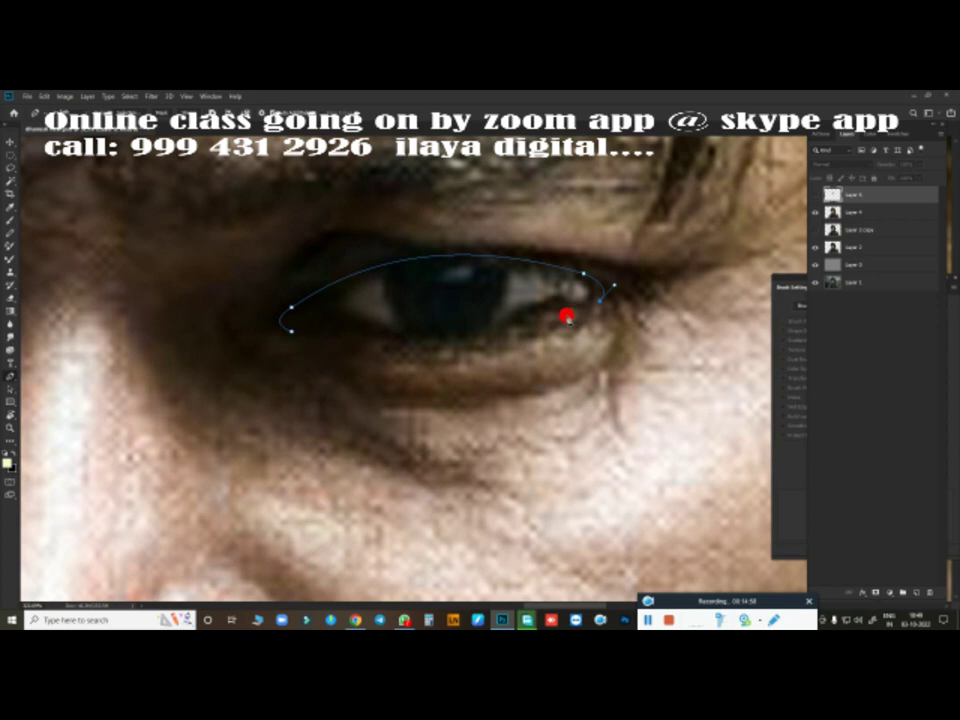
drag(366, 330, 258, 305)
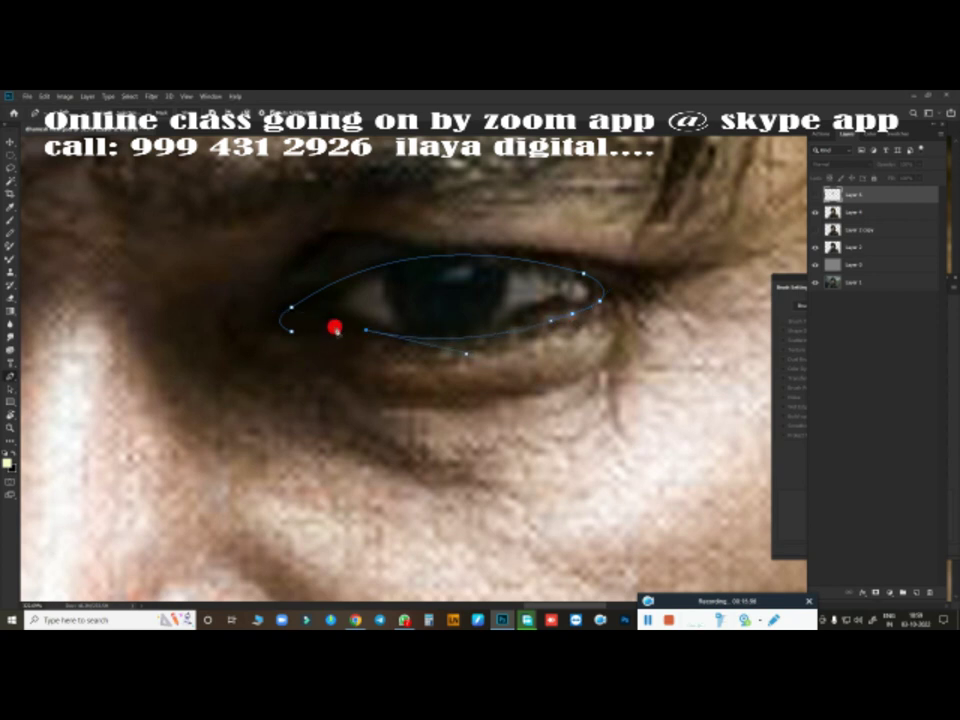
Step: Load the eye outline as a selection, brush in the whites, deselect, and hide the top layer
key(ctrl+Return)
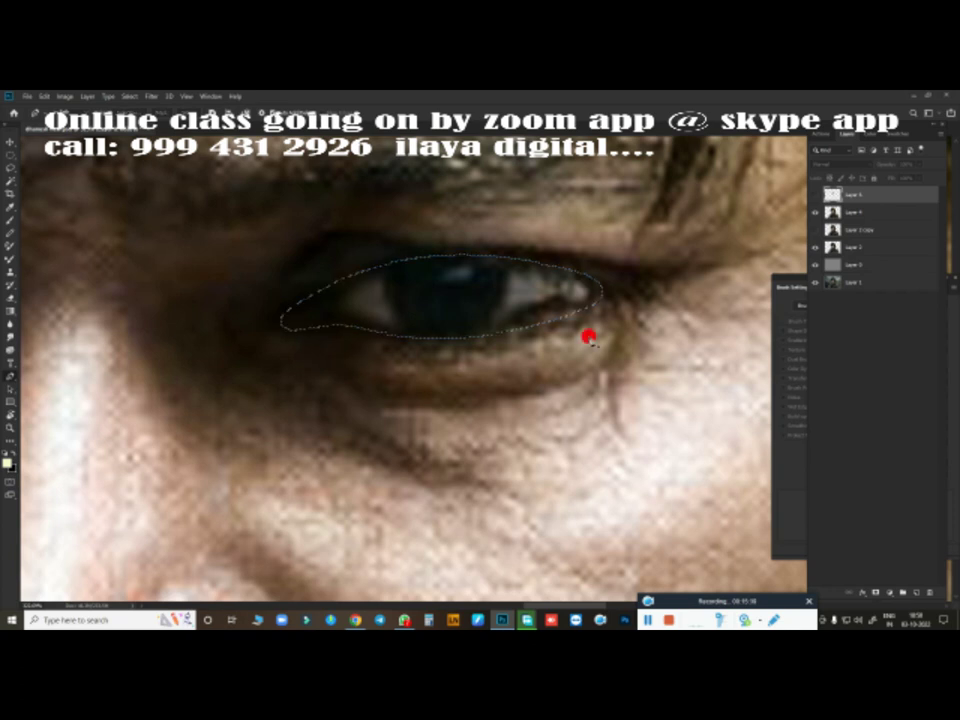
click(815, 195)
click(815, 195)
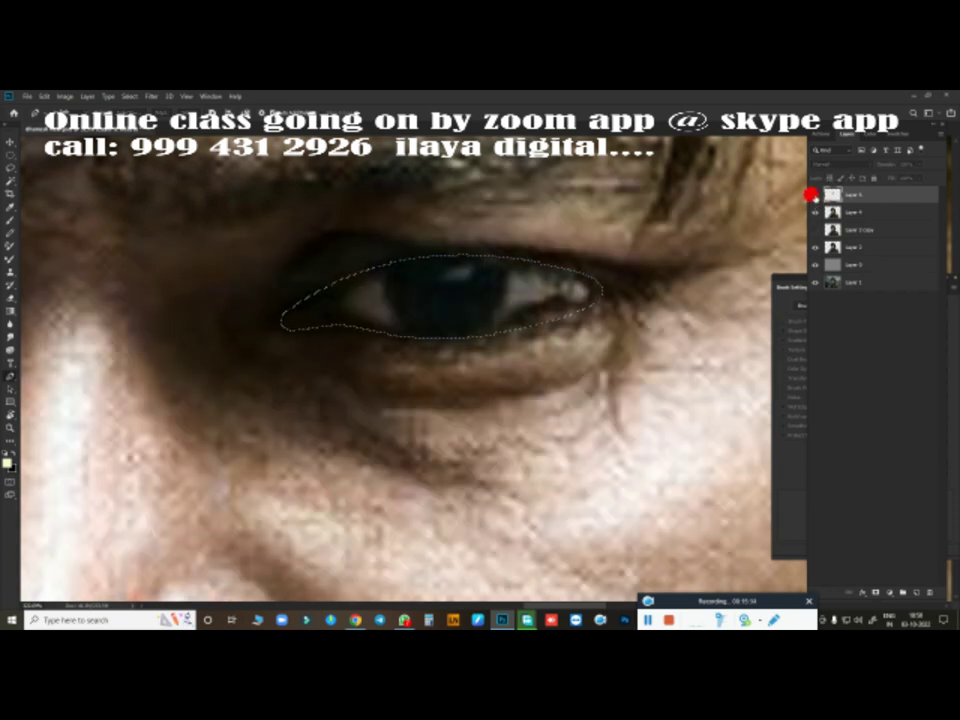
click(815, 195)
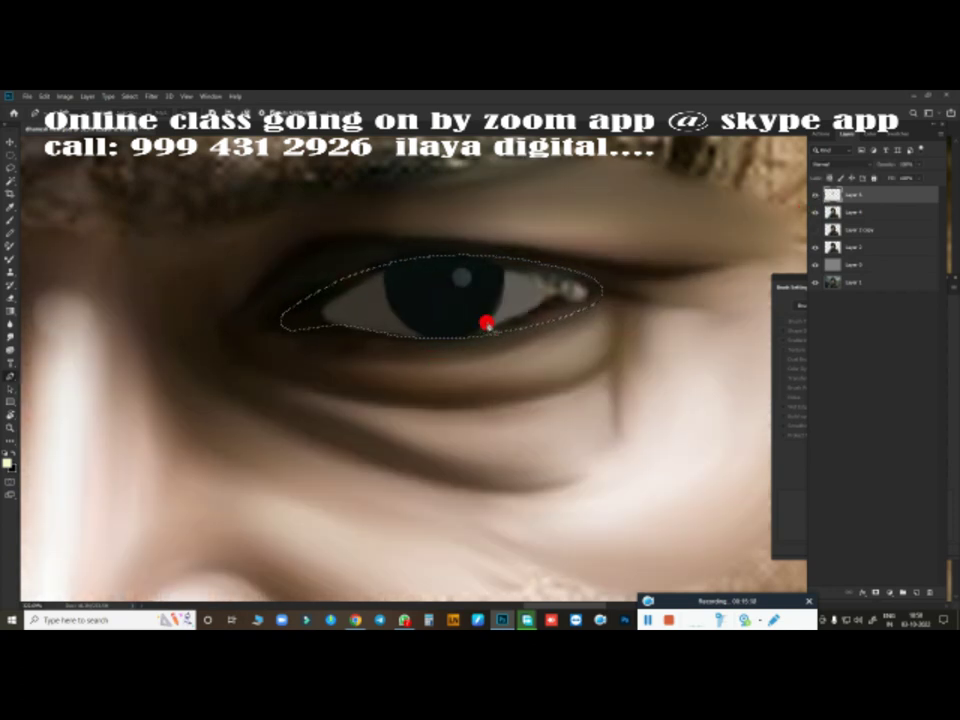
key(b)
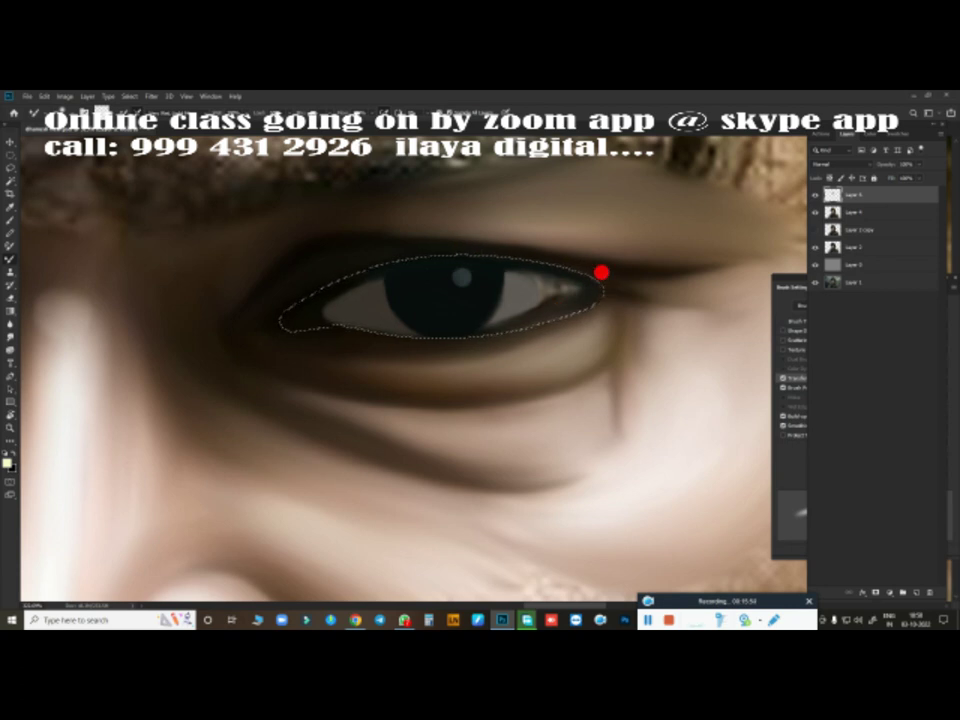
key(ctrl+d)
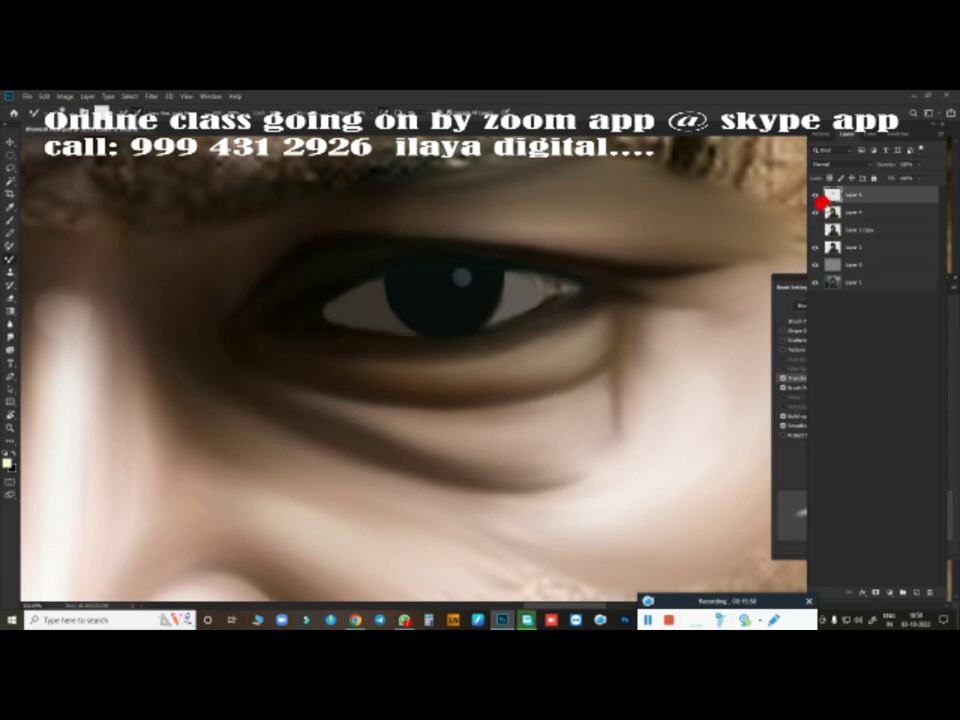
click(815, 194)
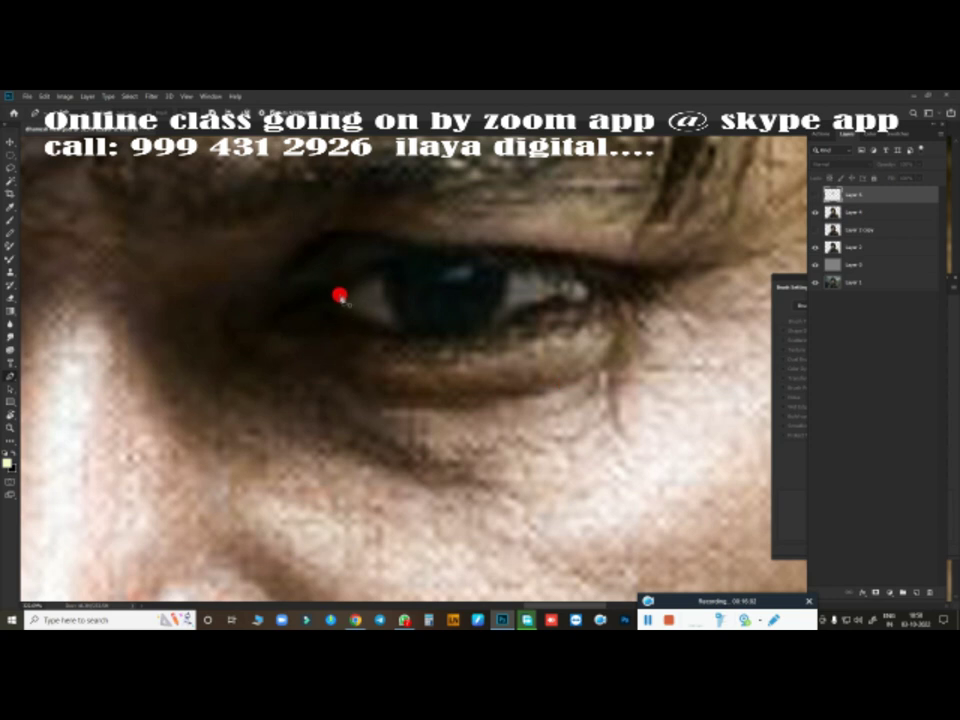
Step: Redraw the eye outline path from the inner corner, load it as a selection, and show the top layer
click(335, 296)
key(h)
mouse_move(570, 283)
mouse_down()
mouse_move(574, 295)
mouse_move(710, 343)
mouse_up()
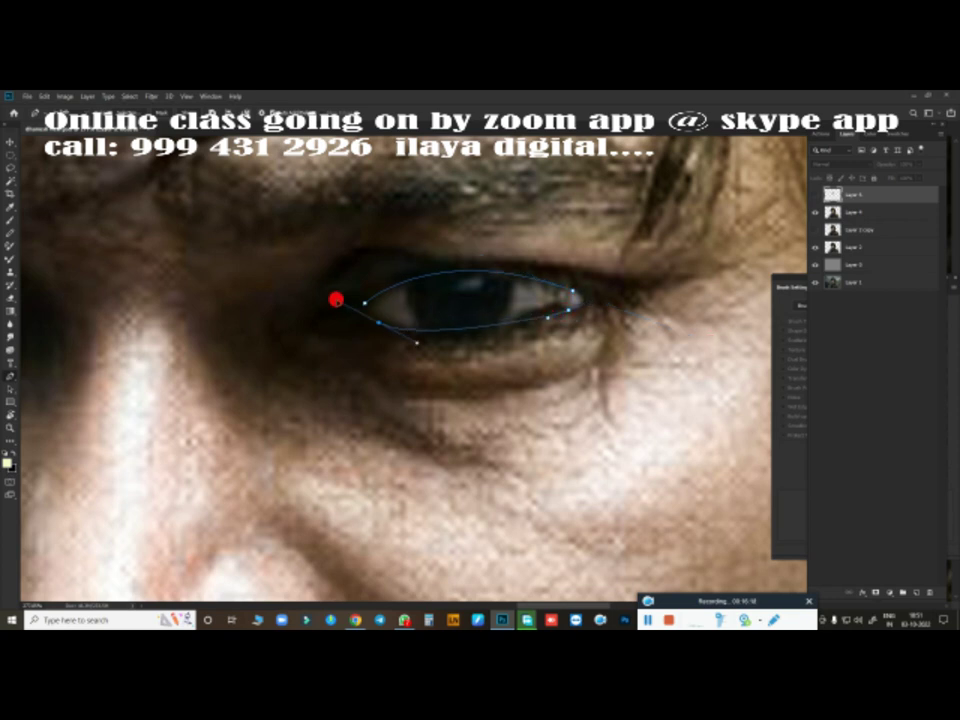
mouse_move(336, 299)
mouse_down()
mouse_move(296, 289)
mouse_move(332, 308)
mouse_up()
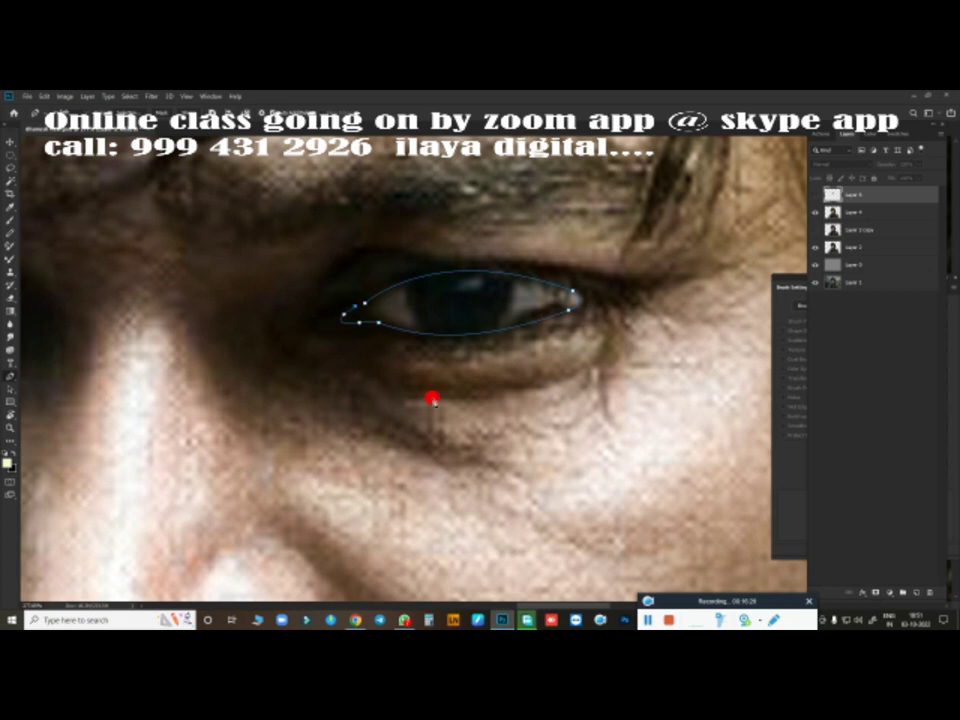
key(ctrl+Return)
click(813, 196)
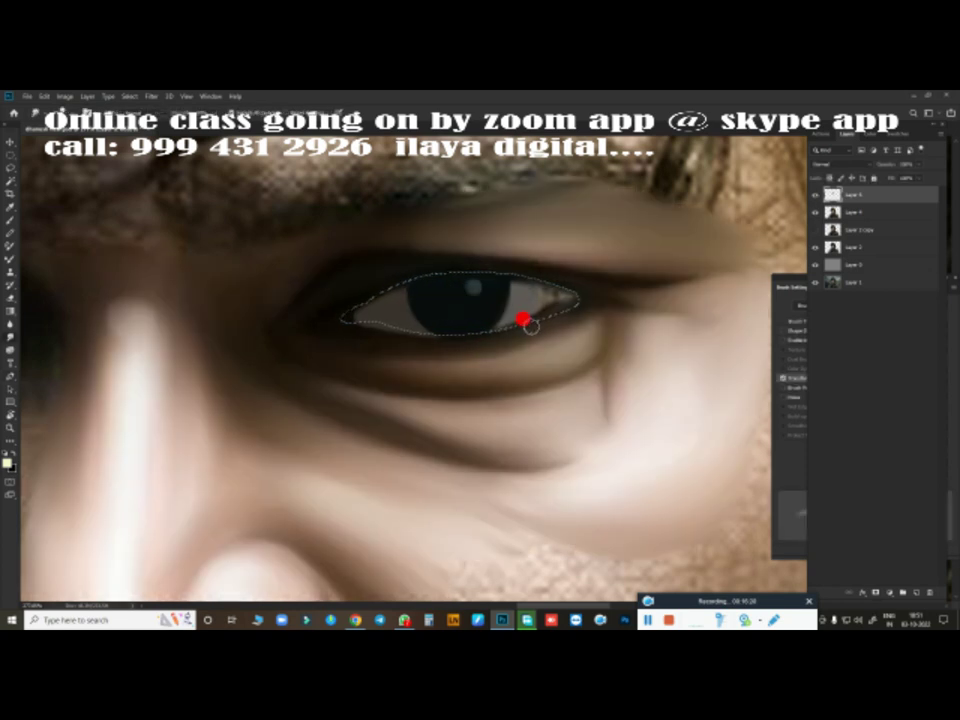
key(b)
Step: Brush a smooth tone over the eye white from outer to inner corner, then deselect
drag(341, 331, 530, 316)
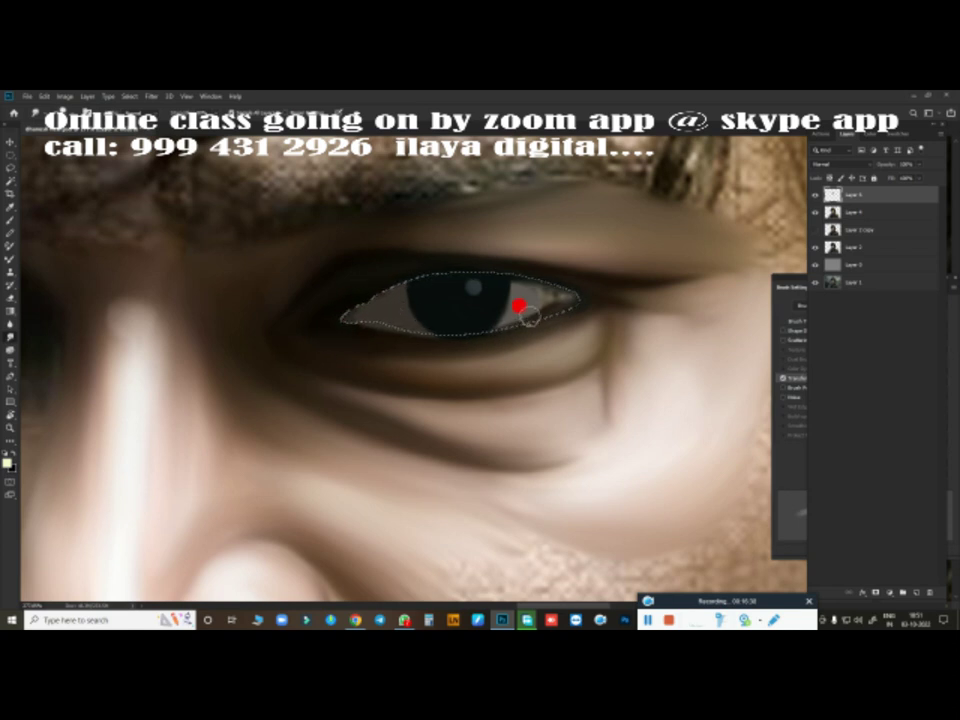
drag(511, 244, 538, 297)
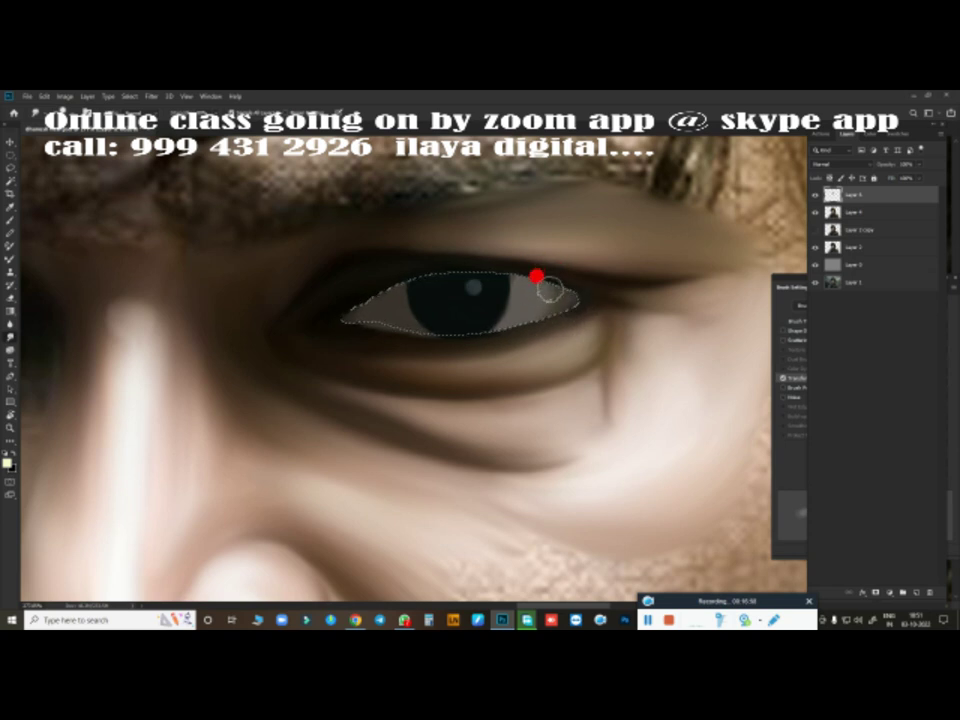
mouse_move(549, 290)
mouse_down()
mouse_move(499, 392)
mouse_move(516, 368)
mouse_move(456, 386)
mouse_up()
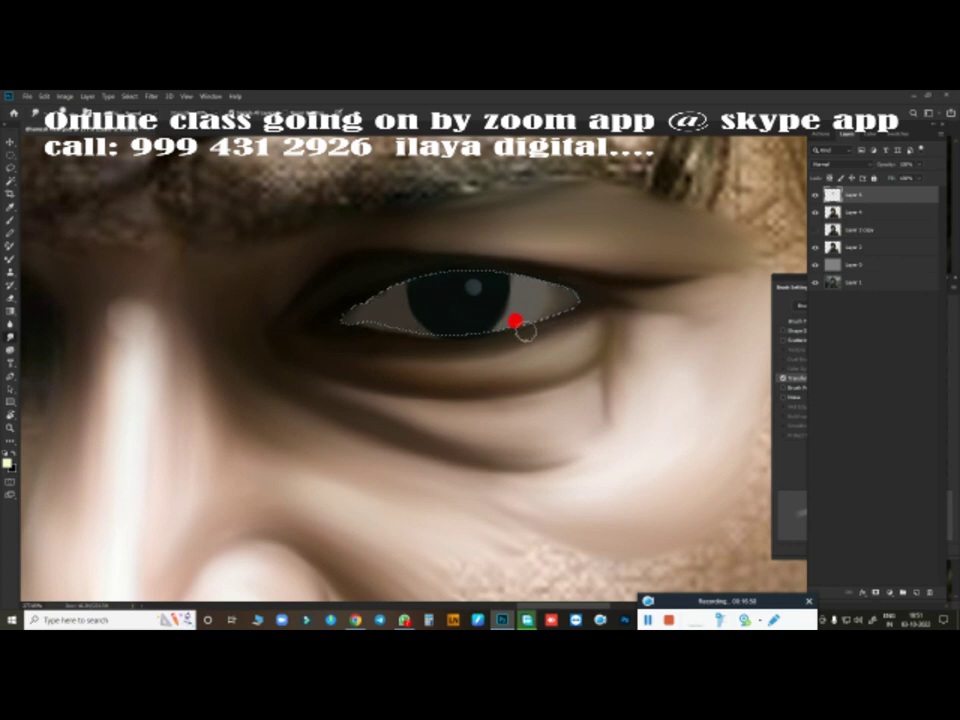
drag(514, 321, 374, 313)
mouse_move(482, 319)
mouse_down()
mouse_move(422, 321)
mouse_move(437, 357)
mouse_move(460, 323)
mouse_move(378, 302)
mouse_move(392, 291)
mouse_move(414, 300)
mouse_move(395, 287)
mouse_move(519, 273)
mouse_move(491, 270)
mouse_move(547, 277)
mouse_move(568, 309)
mouse_move(371, 343)
mouse_up()
key(ctrl+d)
Step: Choose a pinkish-red foreground colour and brush it lightly into the eye's inner corner
click(8, 461)
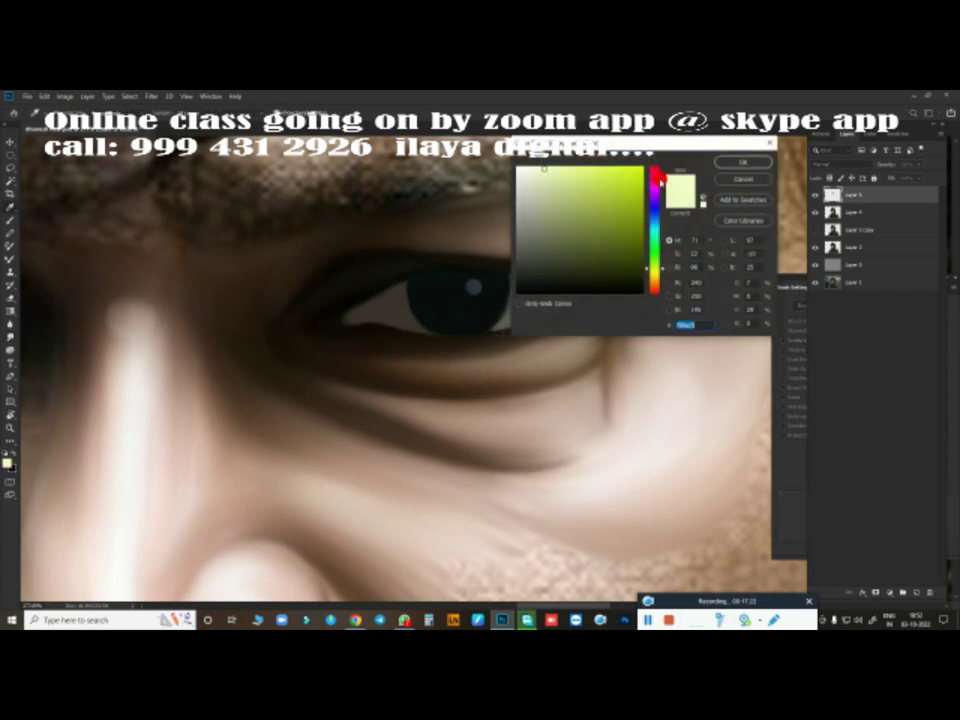
click(657, 177)
click(725, 162)
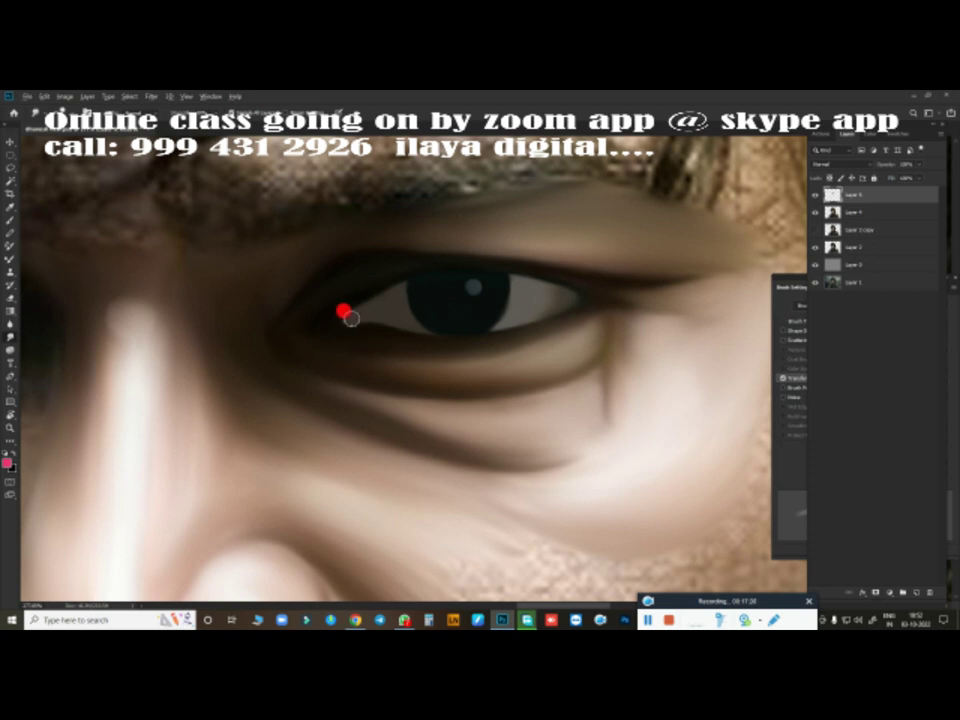
mouse_move(350, 318)
mouse_down()
mouse_move(369, 356)
mouse_move(351, 317)
mouse_move(386, 332)
mouse_move(350, 318)
mouse_move(358, 306)
mouse_move(347, 318)
mouse_move(386, 298)
mouse_move(351, 317)
mouse_move(371, 310)
mouse_up()
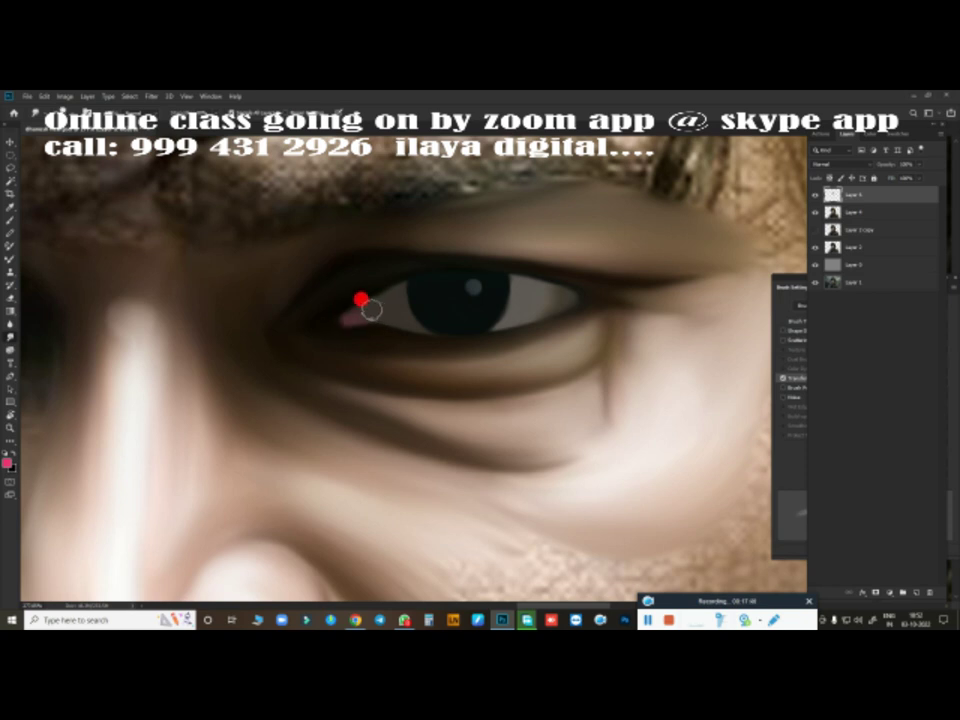
scroll(405, 388, down, 5)
scroll(495, 420, down, 3)
Step: Zoom out to check the whole portrait, then zoom back in on the right cheek
scroll(542, 354, down, 1)
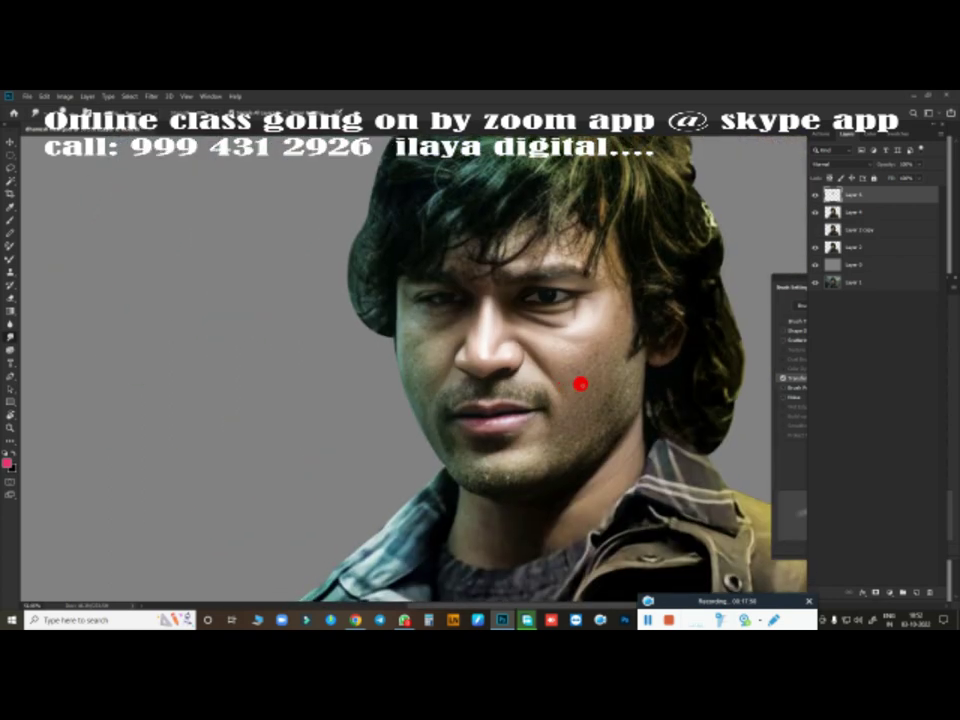
scroll(572, 304, up, 5)
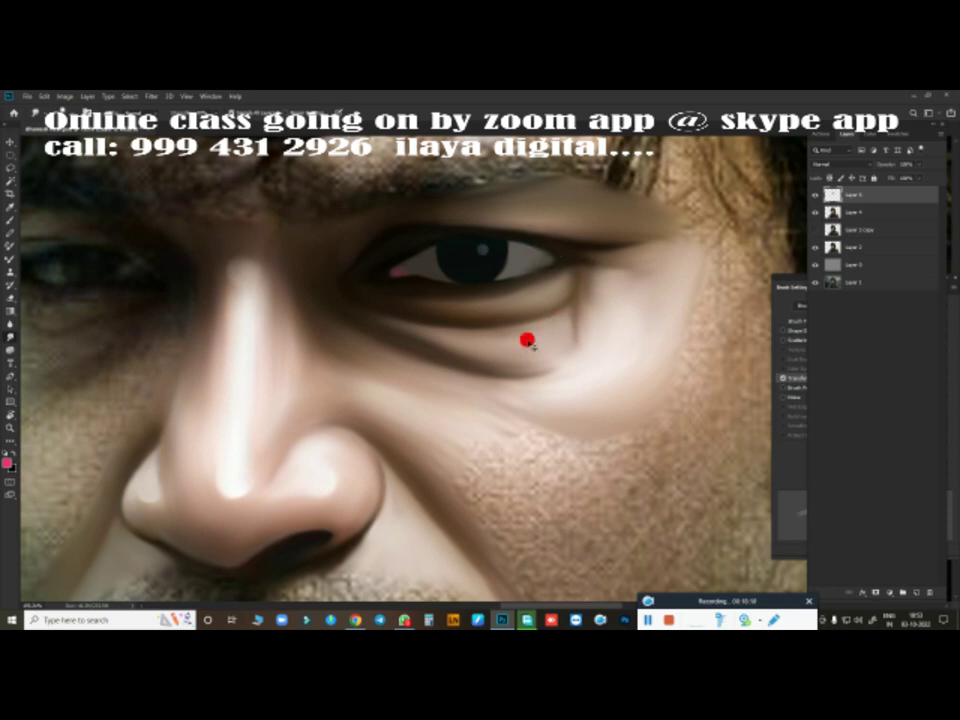
key(ctrl+0)
scroll(540, 403, up, 3)
scroll(574, 368, up, 2)
scroll(560, 383, up, 1)
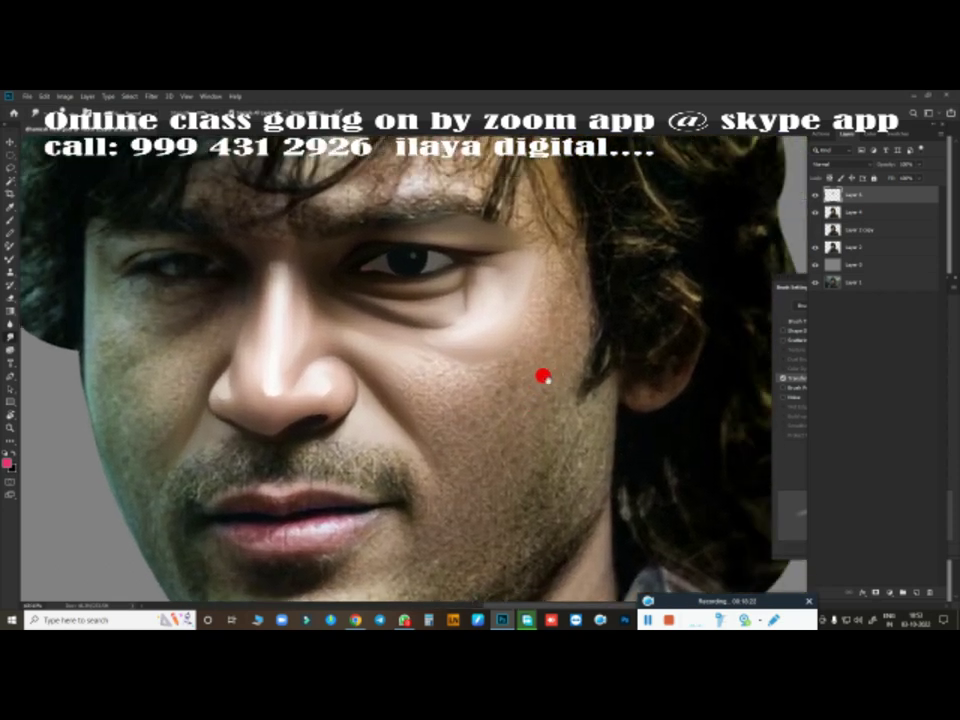
scroll(522, 284, up, 2)
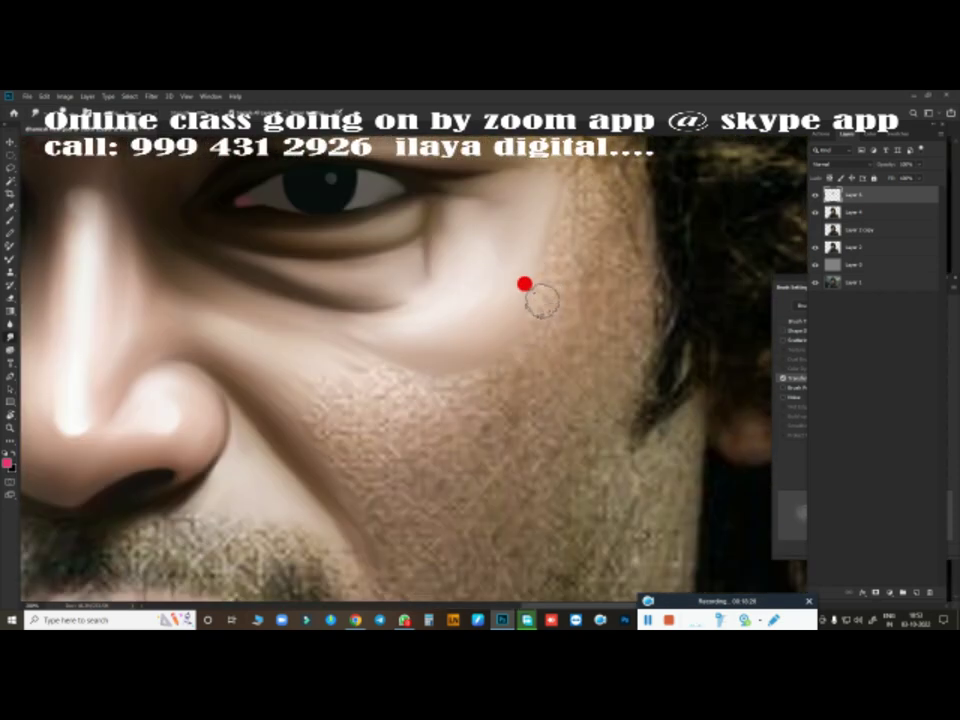
scroll(549, 321, down, 1)
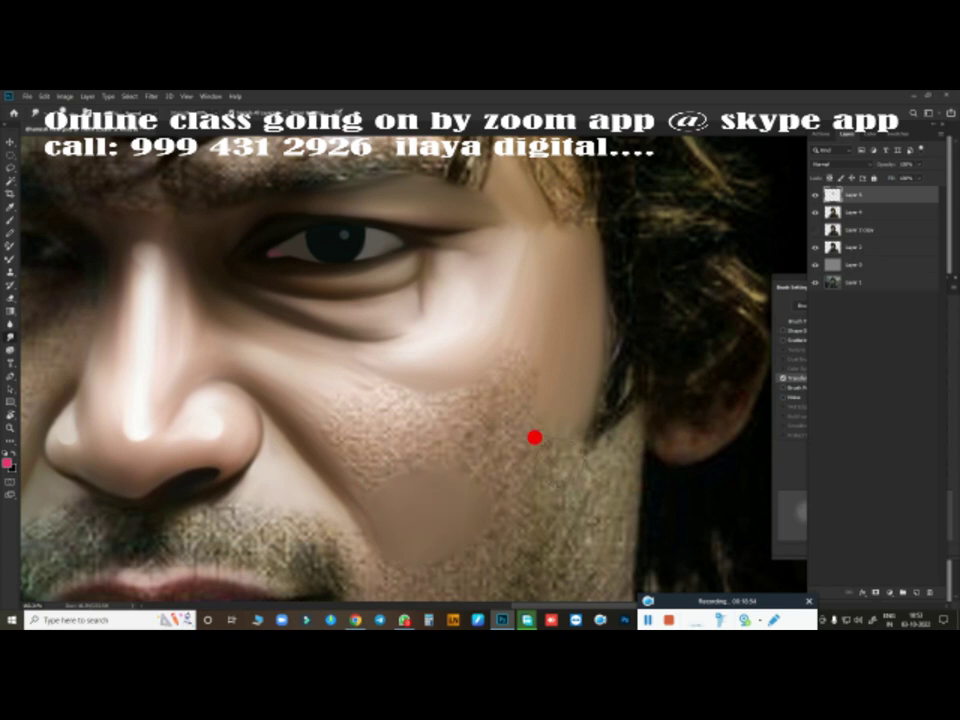
scroll(555, 304, down, 2)
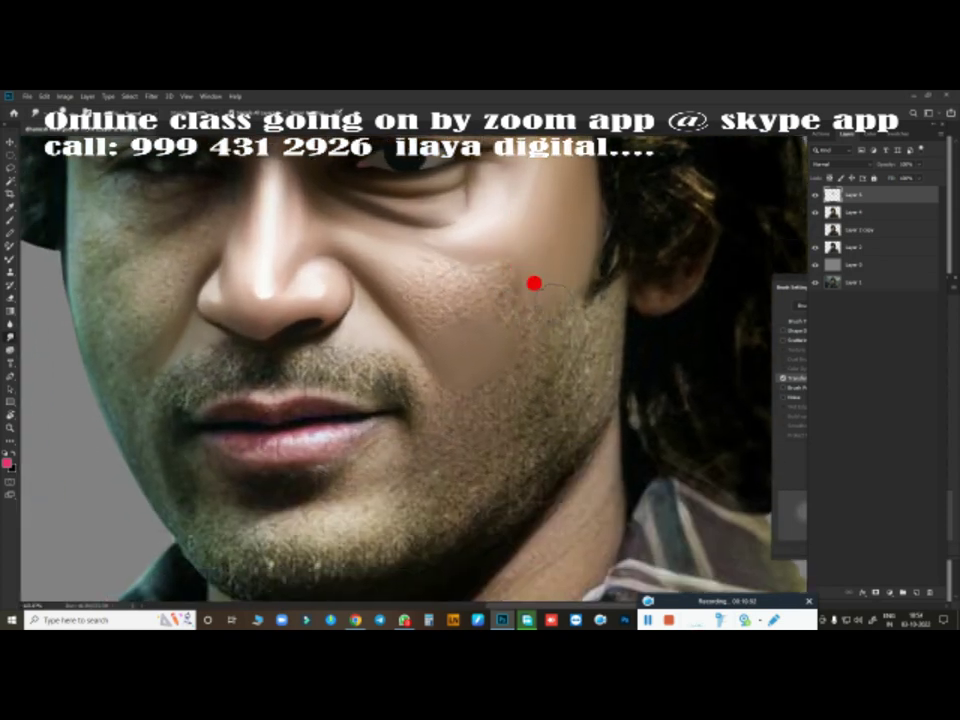
Step: Smudge the right cheek's stubble into smooth skin, from upper cheek down to the jaw
mouse_move(534, 284)
mouse_down()
mouse_move(471, 336)
mouse_move(441, 384)
mouse_move(513, 302)
mouse_move(499, 236)
mouse_move(506, 259)
mouse_move(482, 313)
mouse_move(491, 262)
mouse_up()
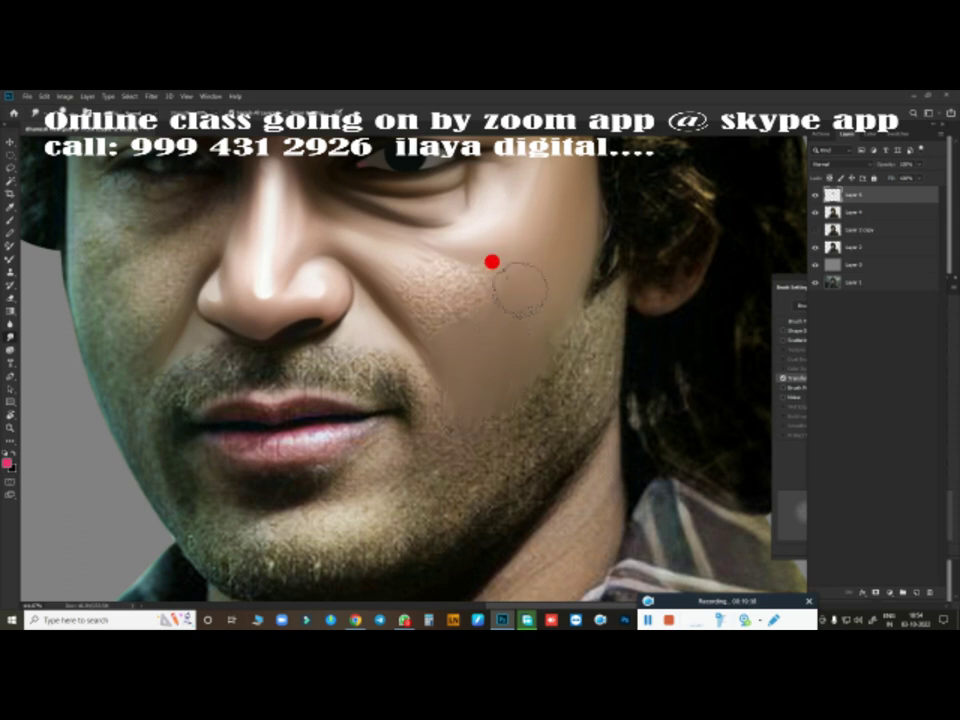
mouse_move(424, 302)
mouse_down()
mouse_move(405, 294)
mouse_move(429, 259)
mouse_move(482, 253)
mouse_move(432, 255)
mouse_move(396, 281)
mouse_move(463, 281)
mouse_move(413, 280)
mouse_move(446, 257)
mouse_move(444, 289)
mouse_move(392, 270)
mouse_move(399, 236)
mouse_move(446, 227)
mouse_move(489, 274)
mouse_move(451, 291)
mouse_move(411, 281)
mouse_move(414, 324)
mouse_move(441, 384)
mouse_up()
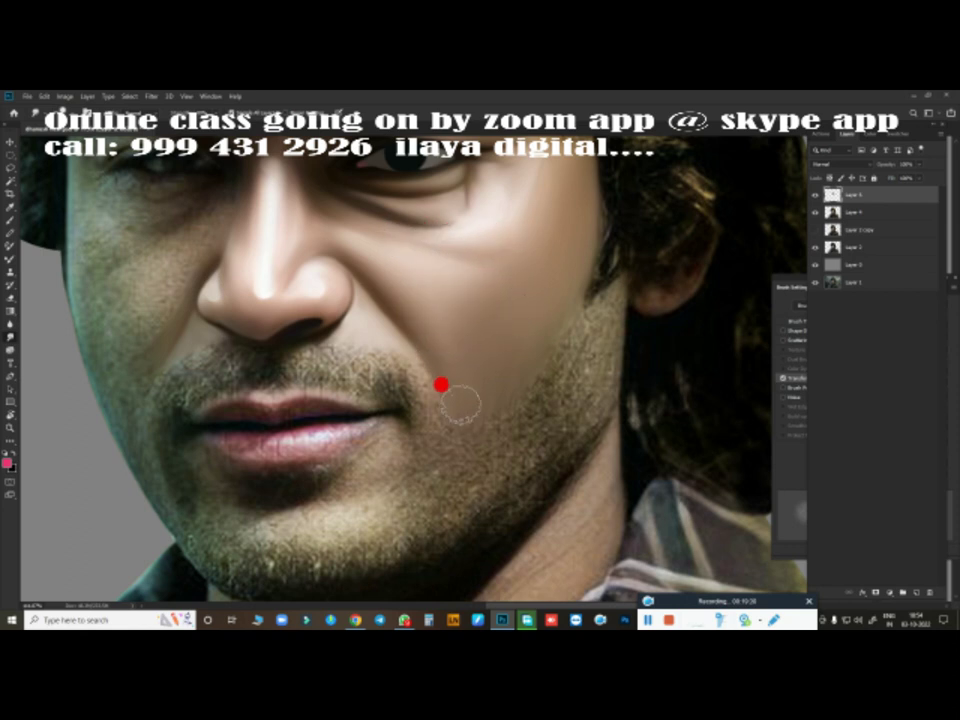
mouse_move(449, 321)
mouse_down()
mouse_move(478, 261)
mouse_move(422, 302)
mouse_move(523, 180)
mouse_move(500, 409)
mouse_up()
scroll(500, 409, down, 3)
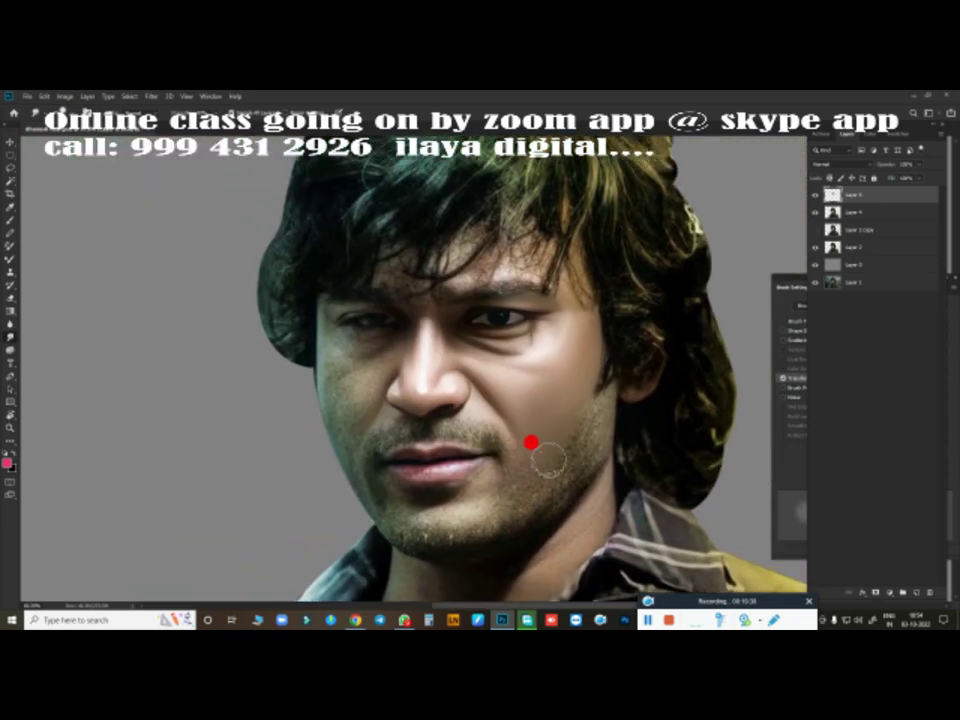
scroll(335, 317, up, 3)
Step: Smudge the temple edge, brow and upper eyelid skin around the left eye smooth
drag(236, 300, 232, 280)
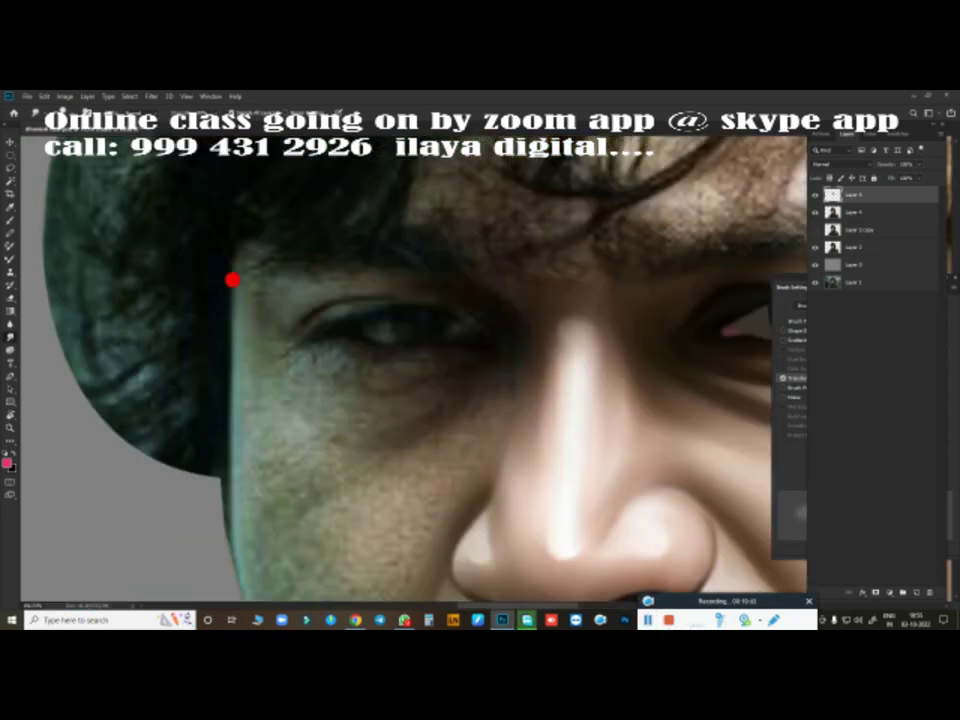
mouse_move(418, 286)
mouse_down()
mouse_move(227, 272)
mouse_move(222, 453)
mouse_move(275, 291)
mouse_up()
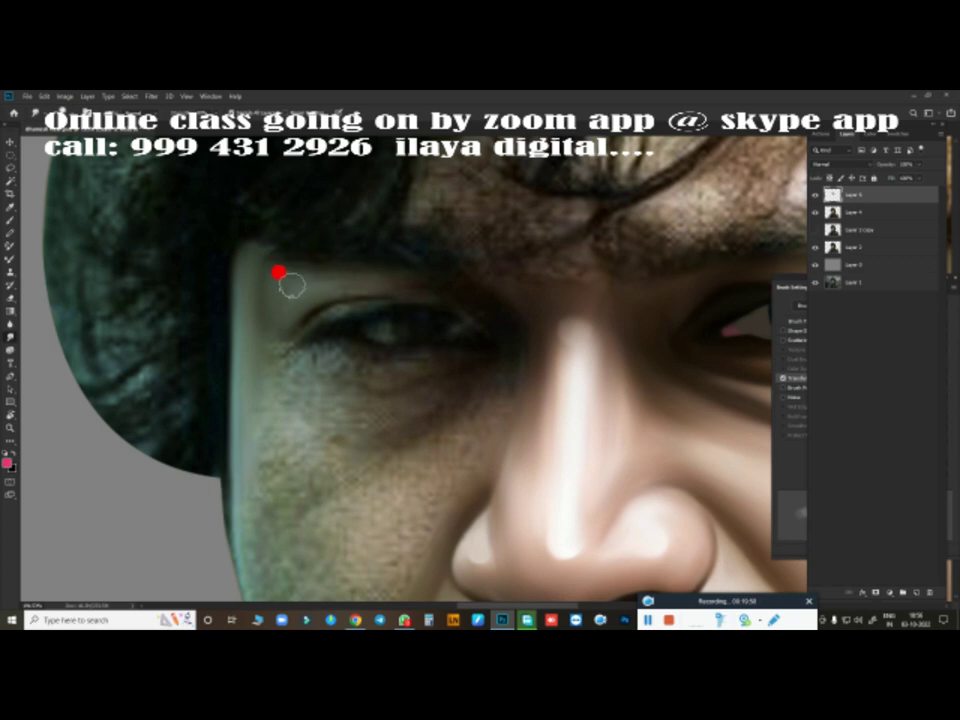
mouse_move(276, 342)
mouse_down()
mouse_move(392, 283)
mouse_move(347, 274)
mouse_move(491, 316)
mouse_move(475, 302)
mouse_move(566, 279)
mouse_move(612, 254)
mouse_move(596, 255)
mouse_move(638, 213)
mouse_move(576, 275)
mouse_move(619, 216)
mouse_move(594, 296)
mouse_move(380, 268)
mouse_up()
drag(302, 287, 346, 276)
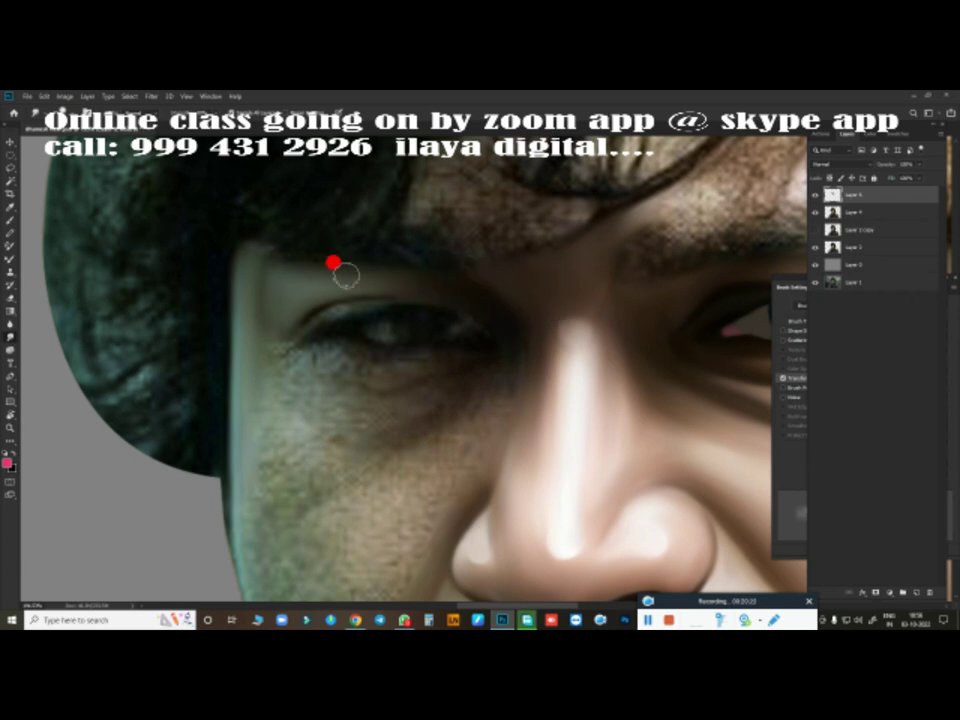
drag(465, 299, 330, 274)
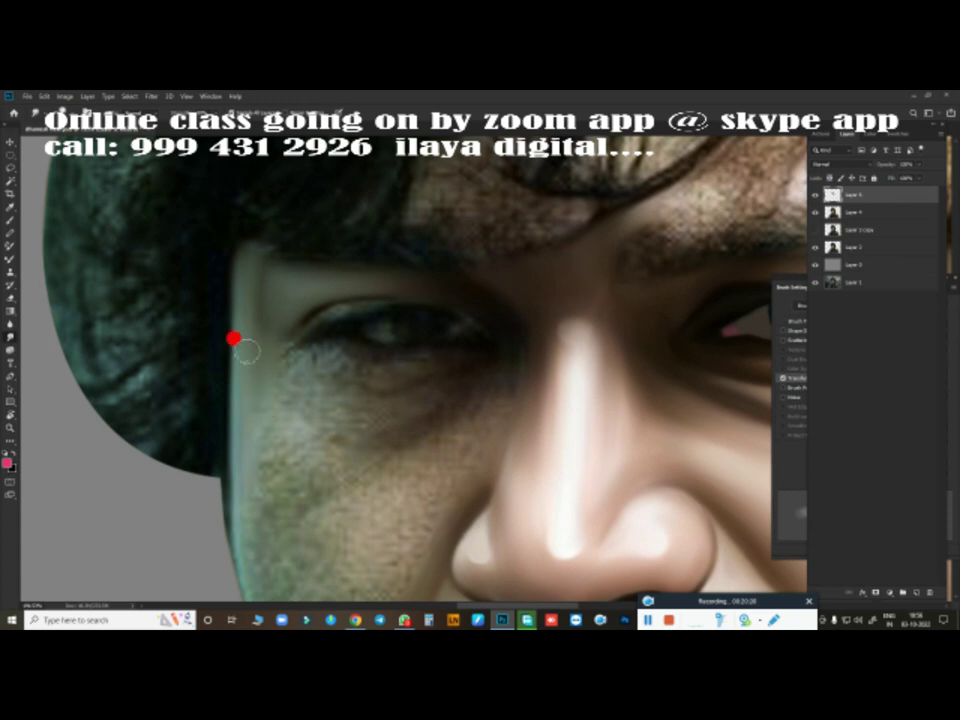
scroll(516, 281, up, 2)
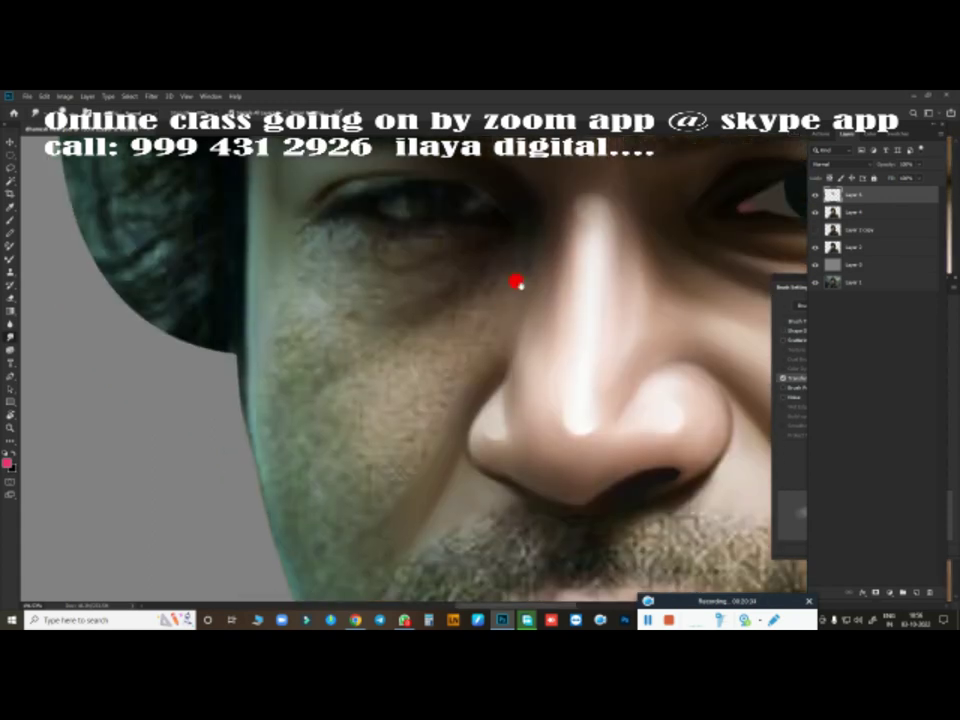
scroll(511, 301, up, 2)
scroll(511, 301, down, 2)
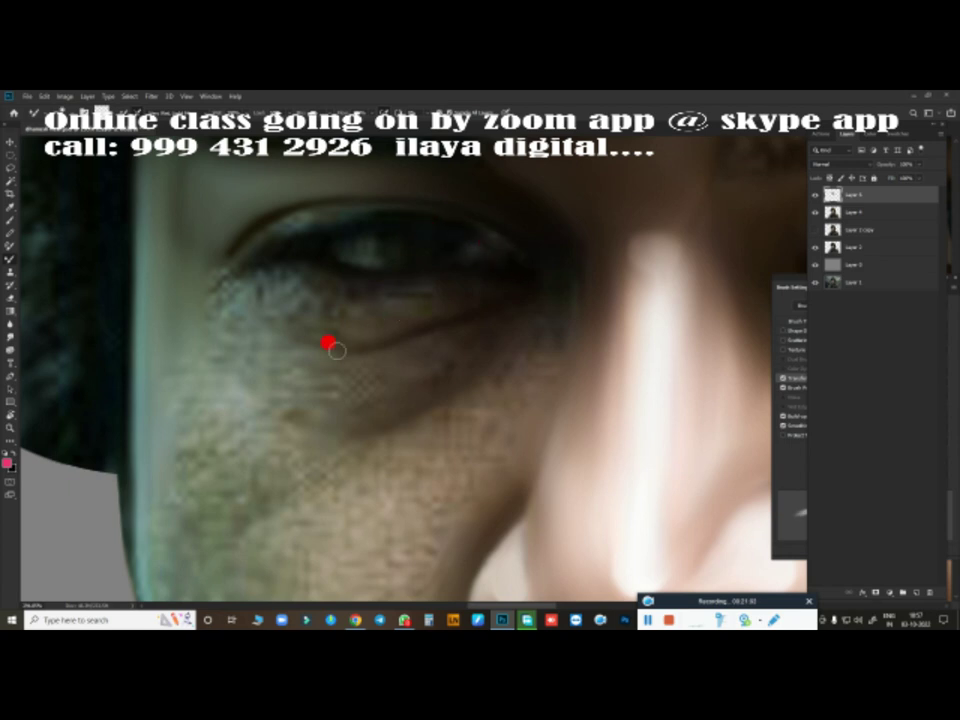
Step: Blend the grainy under-eye bag and upper cheek below the left eye into smooth skin
drag(259, 400, 468, 385)
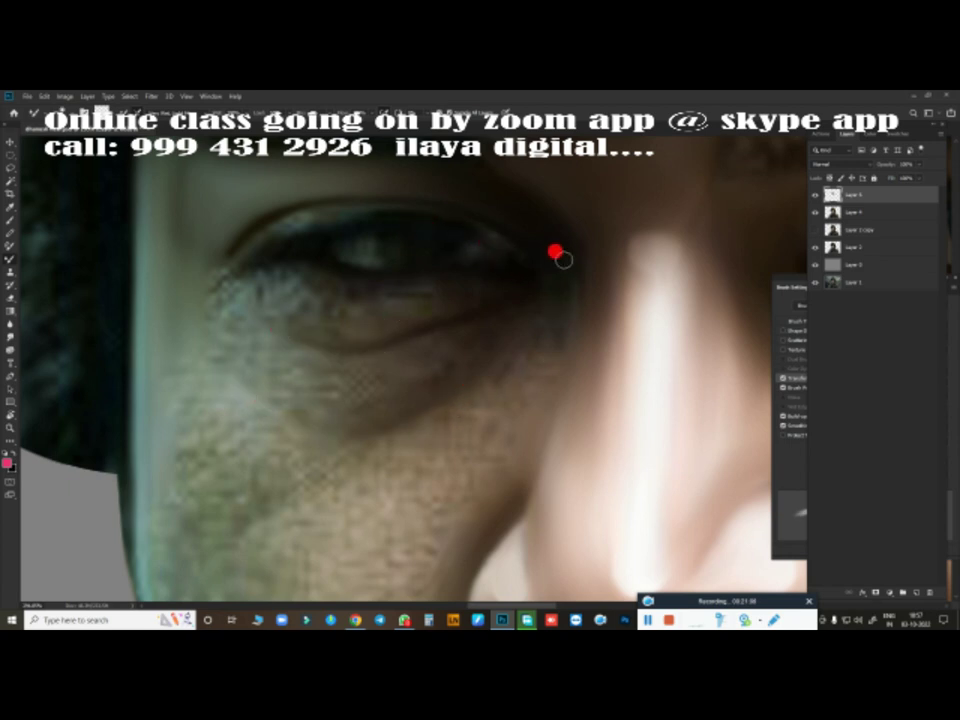
mouse_move(545, 293)
mouse_down()
mouse_move(575, 257)
mouse_move(551, 263)
mouse_up()
mouse_move(449, 430)
mouse_down()
mouse_move(407, 444)
mouse_move(439, 463)
mouse_move(439, 519)
mouse_move(513, 364)
mouse_up()
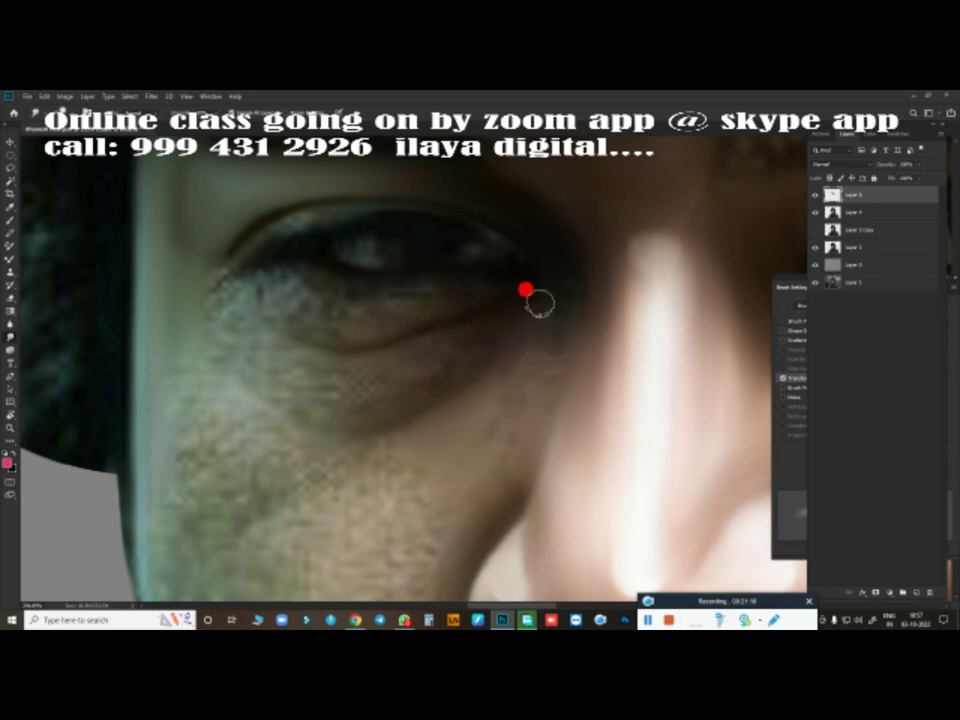
mouse_move(538, 302)
mouse_down()
mouse_move(486, 409)
mouse_move(527, 392)
mouse_move(547, 349)
mouse_move(529, 401)
mouse_move(516, 378)
mouse_move(486, 467)
mouse_move(470, 462)
mouse_move(501, 386)
mouse_move(378, 466)
mouse_move(230, 414)
mouse_move(250, 434)
mouse_move(207, 490)
mouse_up()
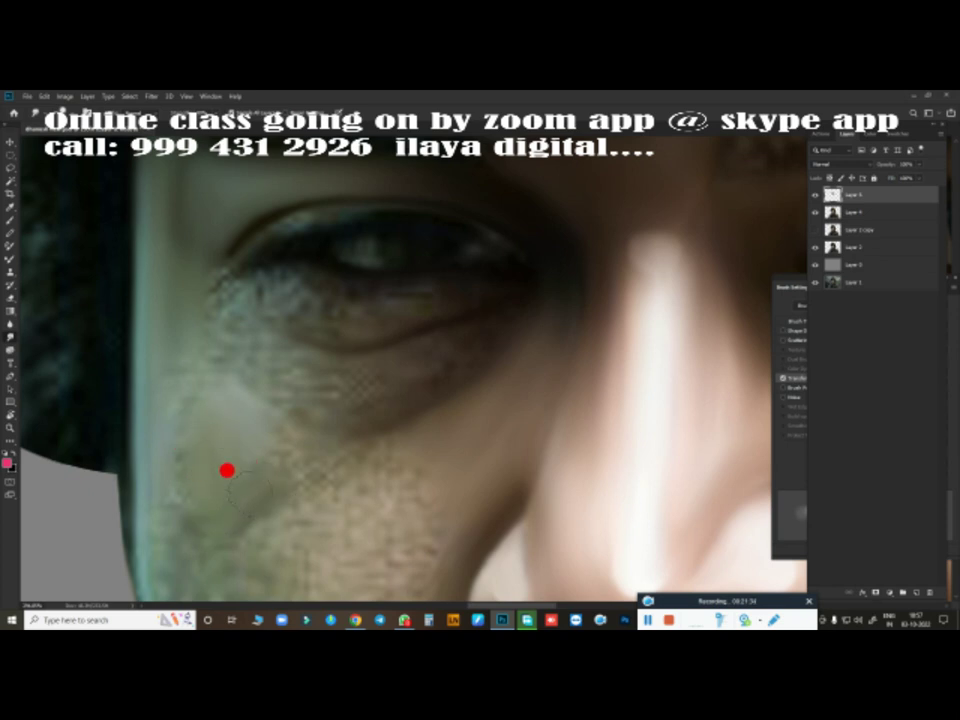
mouse_move(292, 445)
mouse_down()
mouse_move(314, 458)
mouse_move(271, 411)
mouse_up()
mouse_move(282, 464)
mouse_down()
mouse_move(199, 495)
mouse_move(182, 405)
mouse_move(180, 444)
mouse_up()
drag(239, 457, 266, 425)
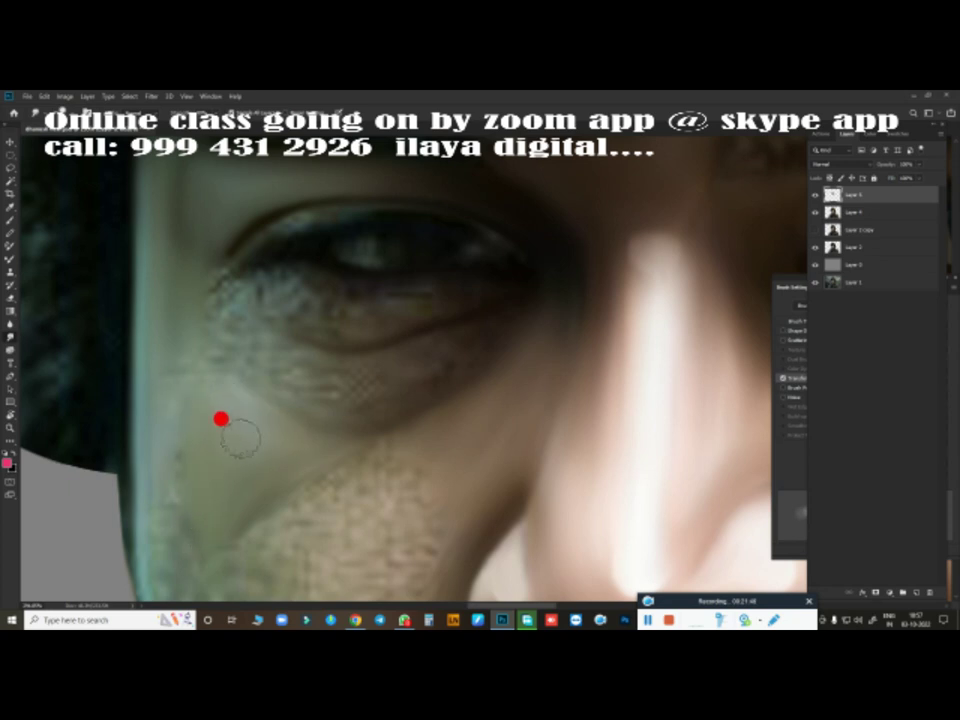
drag(270, 507, 257, 506)
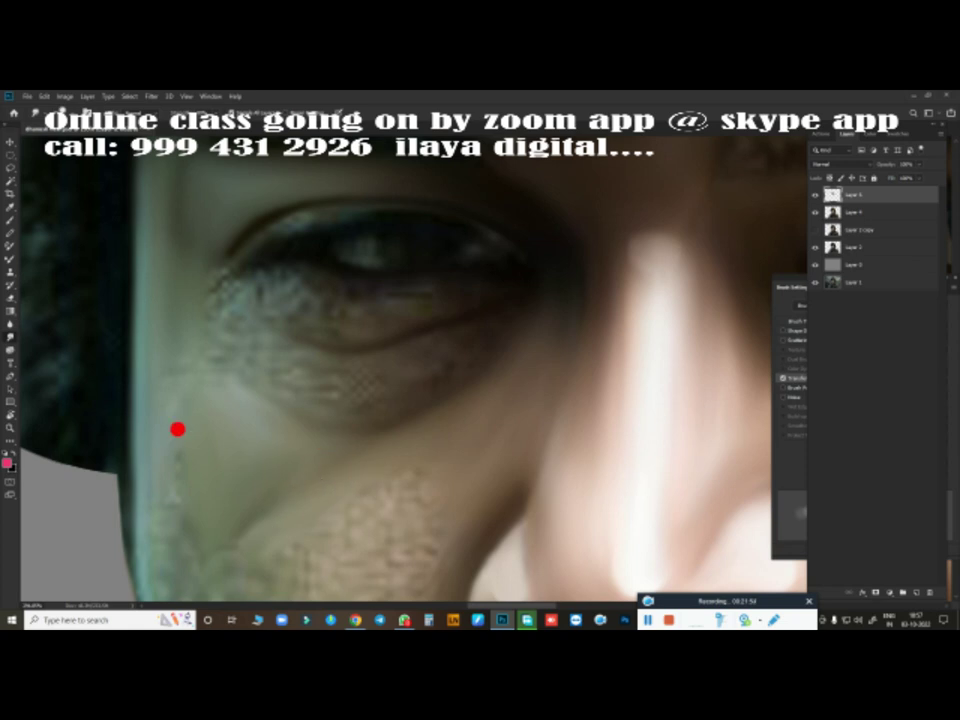
mouse_move(167, 472)
mouse_down()
mouse_move(167, 519)
mouse_move(186, 553)
mouse_move(193, 489)
mouse_move(342, 450)
mouse_move(248, 418)
mouse_up()
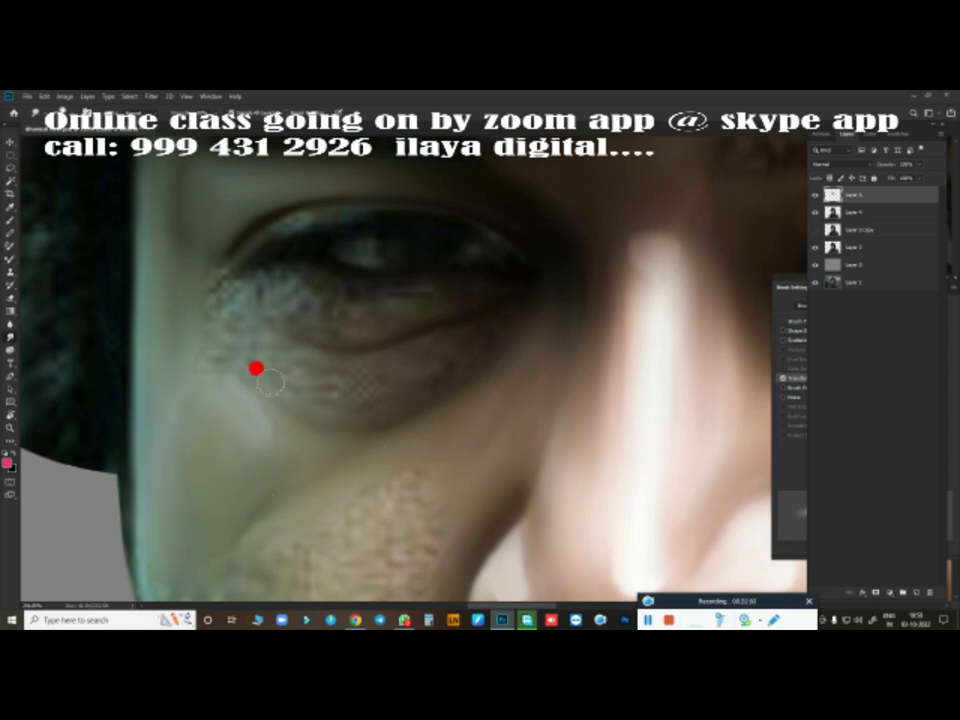
mouse_move(217, 370)
mouse_down()
mouse_move(240, 336)
mouse_move(236, 319)
mouse_move(294, 354)
mouse_move(240, 356)
mouse_move(308, 386)
mouse_move(452, 344)
mouse_up()
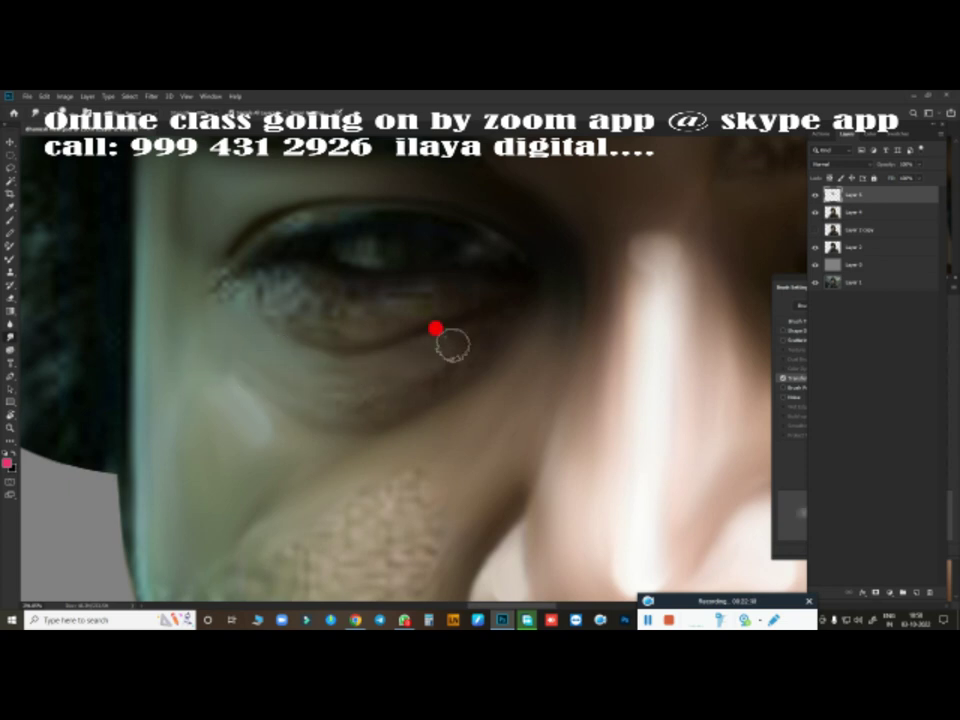
mouse_move(497, 296)
mouse_down()
mouse_move(274, 343)
mouse_move(409, 358)
mouse_move(396, 375)
mouse_move(306, 373)
mouse_move(214, 347)
mouse_move(345, 381)
mouse_move(485, 301)
mouse_move(491, 309)
mouse_move(396, 388)
mouse_move(444, 315)
mouse_move(257, 331)
mouse_move(360, 373)
mouse_move(546, 289)
mouse_move(394, 422)
mouse_move(366, 424)
mouse_up()
Step: Smudge the lower-left cheek and jaw stubble smooth, working down toward the chin
scroll(366, 424, down, 2)
scroll(424, 319, down, 2)
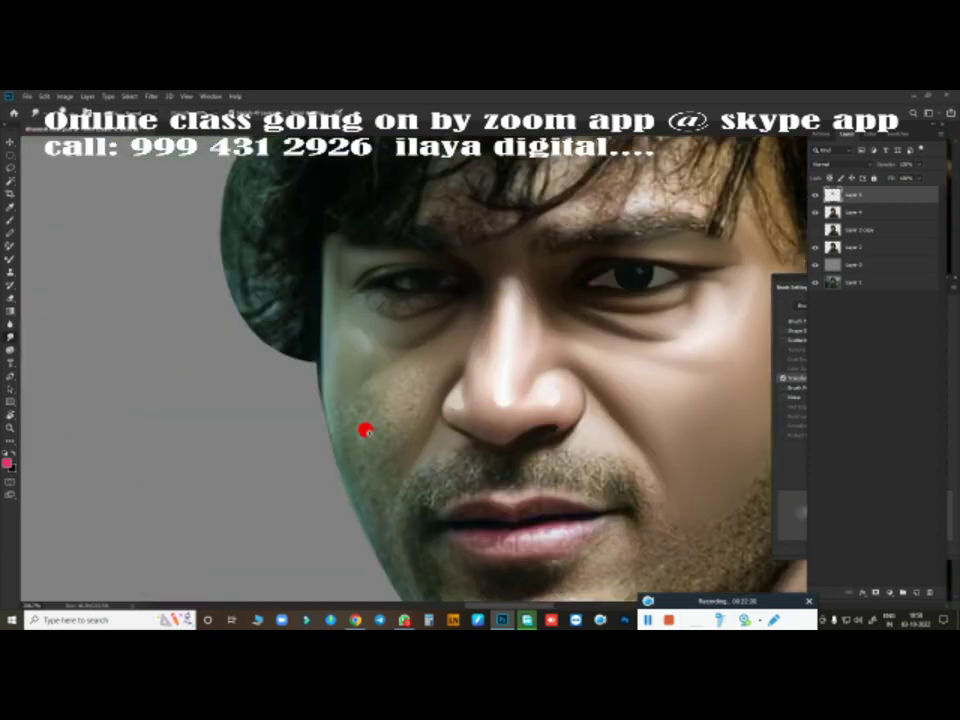
scroll(366, 429, up, 2)
scroll(429, 409, up, 2)
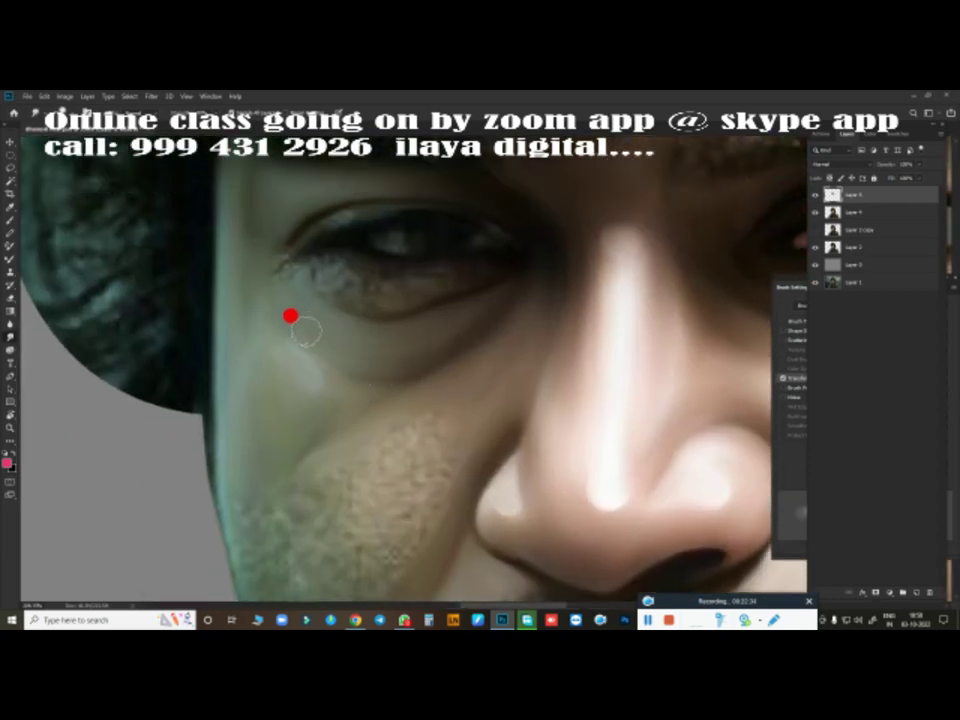
mouse_move(290, 316)
mouse_down()
mouse_move(381, 321)
mouse_move(369, 349)
mouse_move(251, 323)
mouse_up()
mouse_move(241, 498)
mouse_down()
mouse_move(219, 463)
mouse_move(246, 536)
mouse_move(281, 461)
mouse_move(351, 448)
mouse_move(343, 461)
mouse_move(345, 450)
mouse_move(356, 473)
mouse_move(343, 424)
mouse_move(390, 446)
mouse_move(394, 480)
mouse_move(494, 383)
mouse_up()
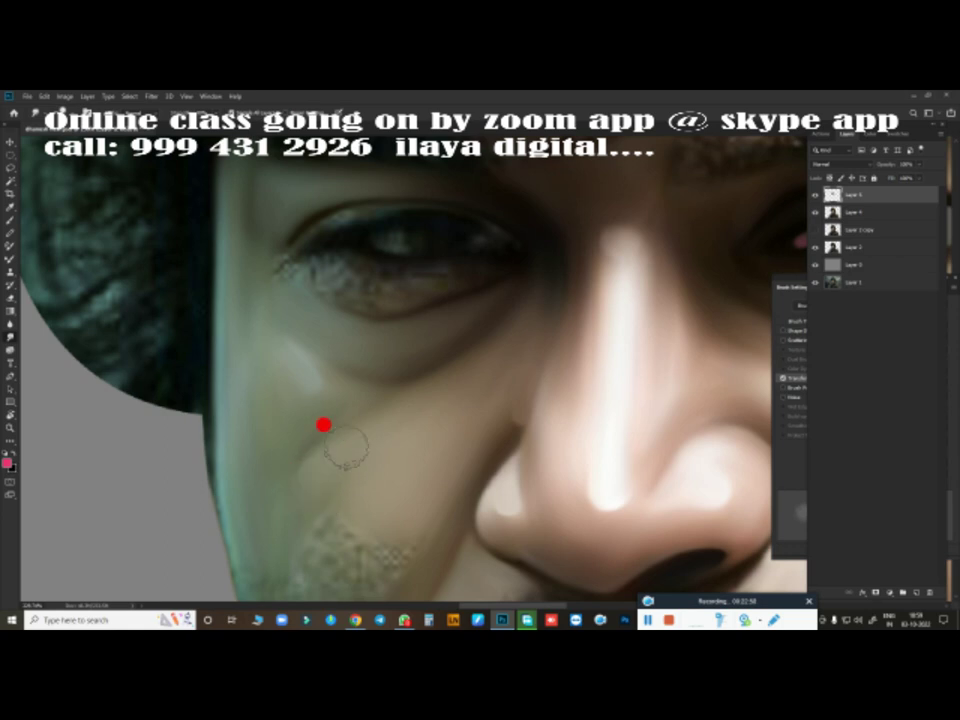
scroll(422, 433, down, 1)
scroll(422, 433, down, 4)
mouse_move(311, 375)
mouse_down()
mouse_move(328, 454)
mouse_move(298, 339)
mouse_move(371, 454)
mouse_move(390, 446)
mouse_move(354, 429)
mouse_up()
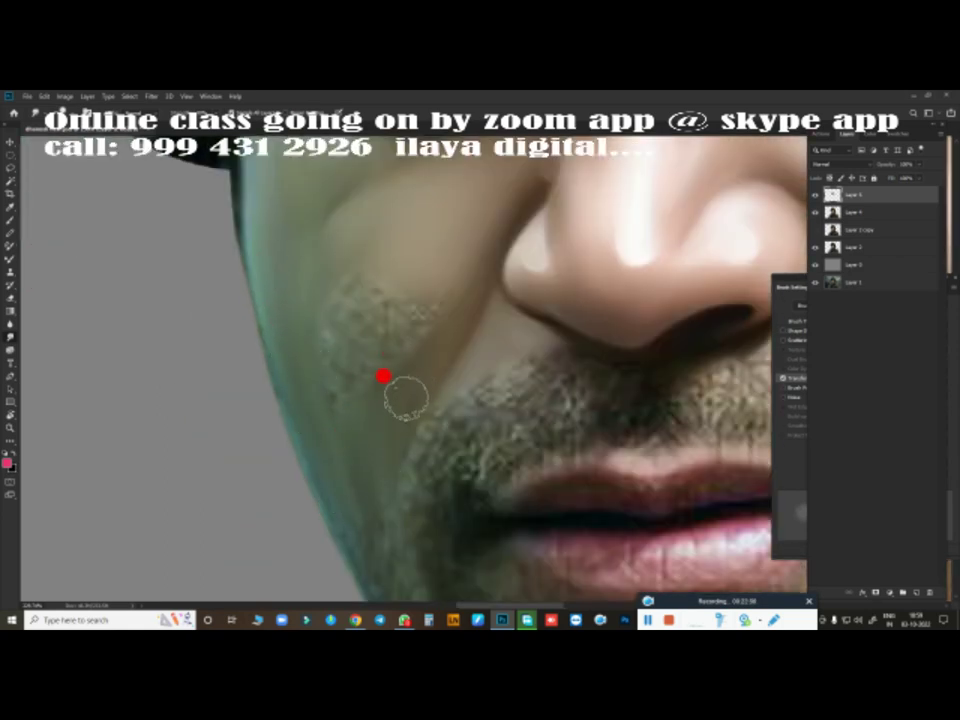
mouse_move(406, 397)
mouse_down()
mouse_move(362, 484)
mouse_move(362, 318)
mouse_move(381, 257)
mouse_move(333, 348)
mouse_move(376, 318)
mouse_move(374, 413)
mouse_move(336, 274)
mouse_move(345, 360)
mouse_move(418, 274)
mouse_move(378, 260)
mouse_move(392, 208)
mouse_move(424, 246)
mouse_move(401, 371)
mouse_move(337, 449)
mouse_move(349, 461)
mouse_move(429, 240)
mouse_move(450, 220)
mouse_move(459, 463)
mouse_up()
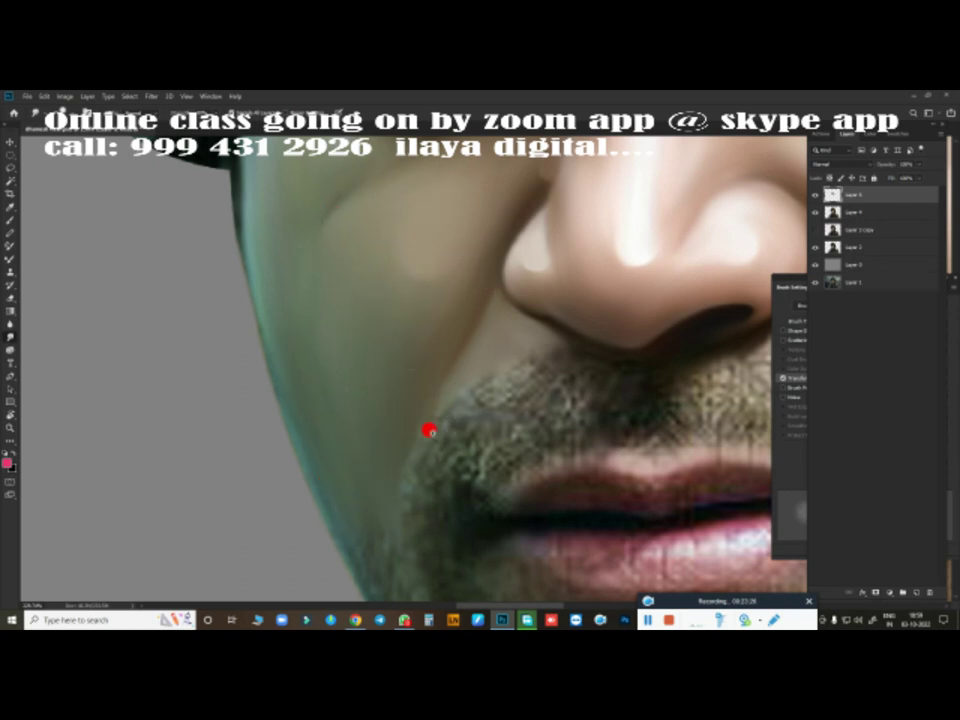
Step: Smudge the left eye's lower lid, under-eye crease and upper eyelid into soft shading
scroll(429, 431, down, 5)
scroll(392, 500, up, 3)
scroll(400, 475, down, 4)
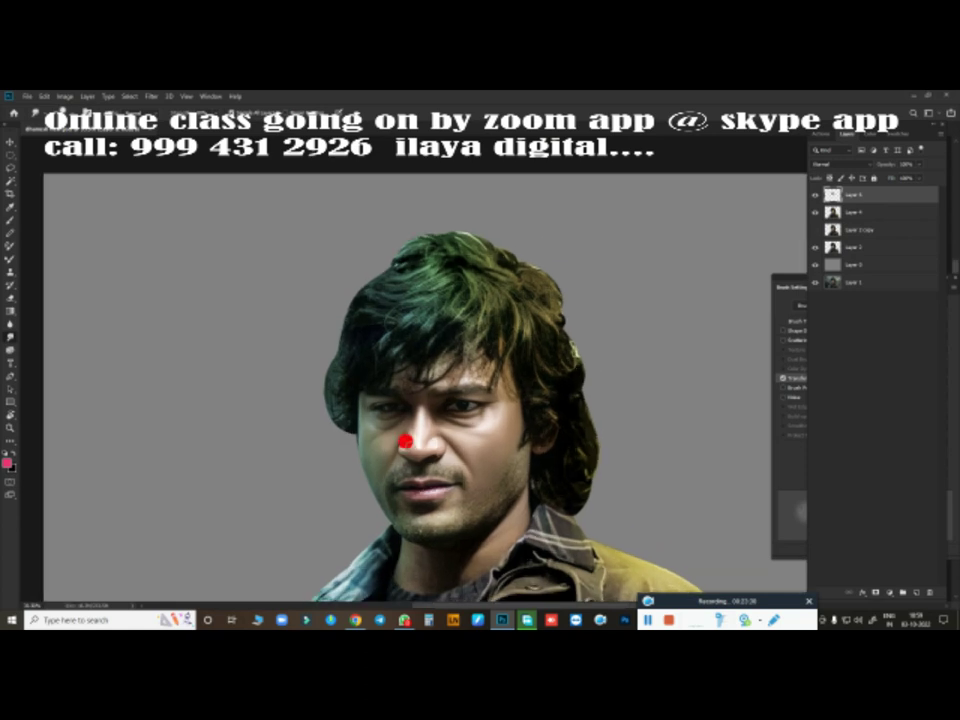
scroll(405, 441, up, 3)
scroll(407, 478, up, 2)
scroll(411, 403, up, 2)
scroll(591, 309, up, 1)
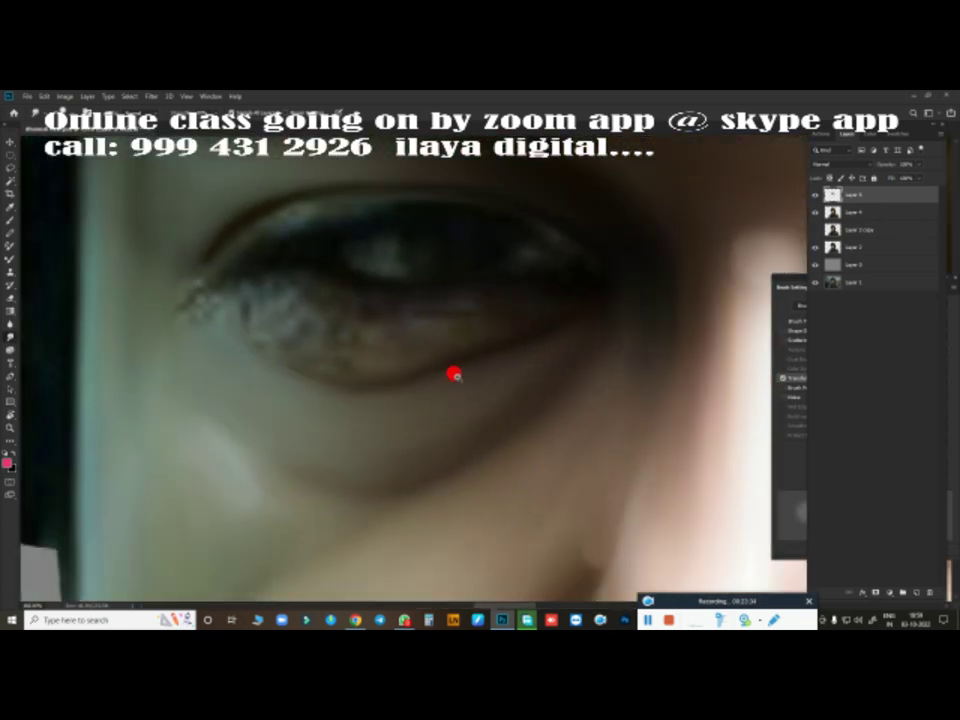
scroll(454, 374, down, 2)
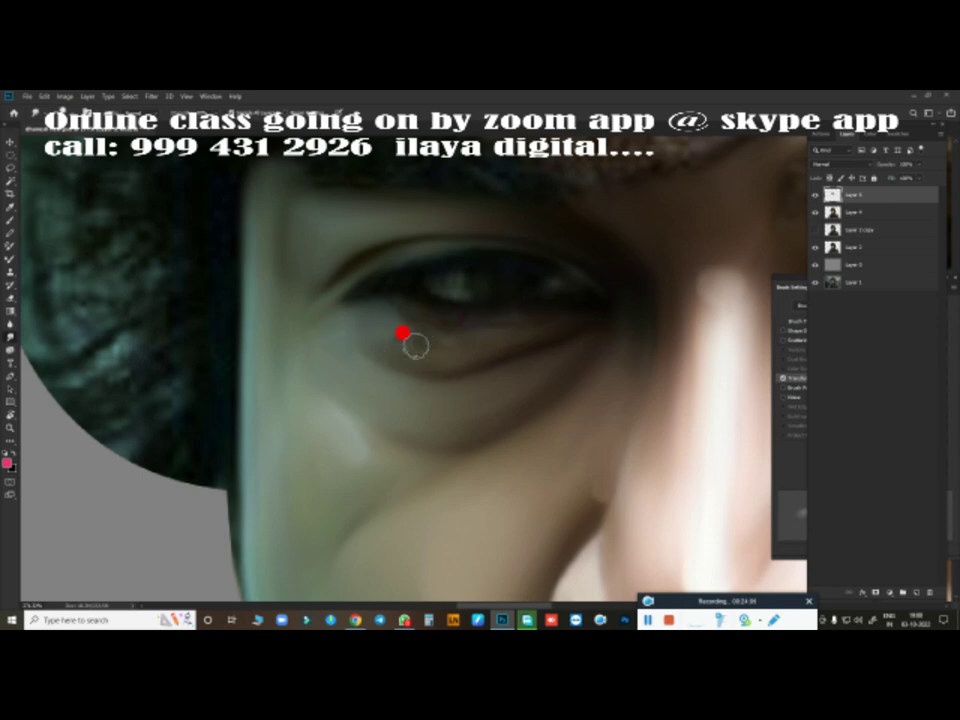
drag(407, 336, 569, 322)
drag(569, 333, 411, 302)
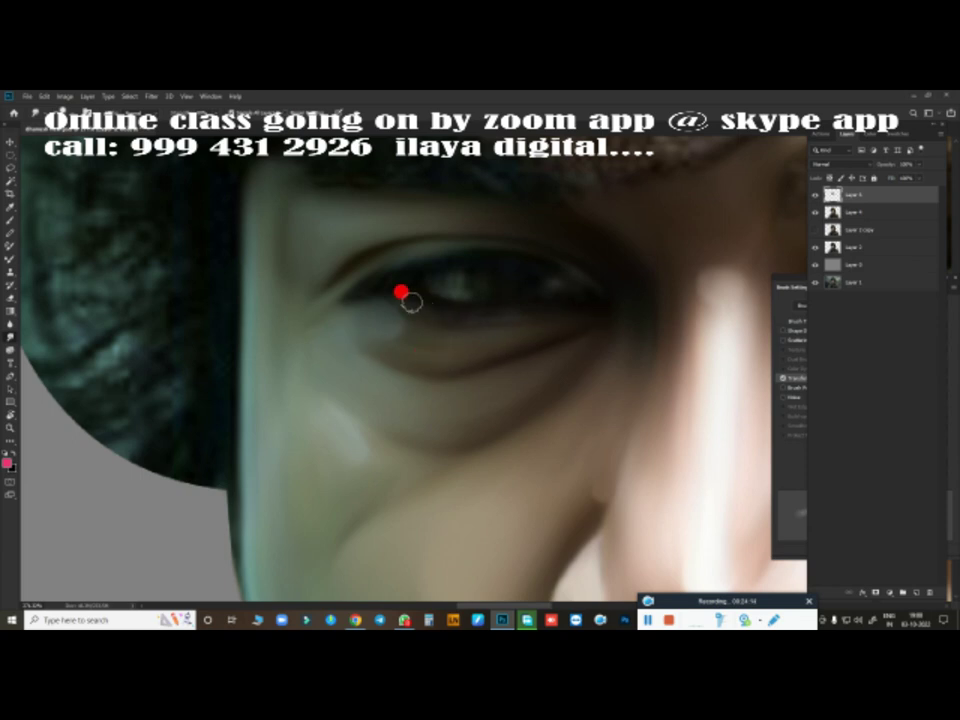
drag(476, 317, 579, 308)
drag(423, 307, 371, 283)
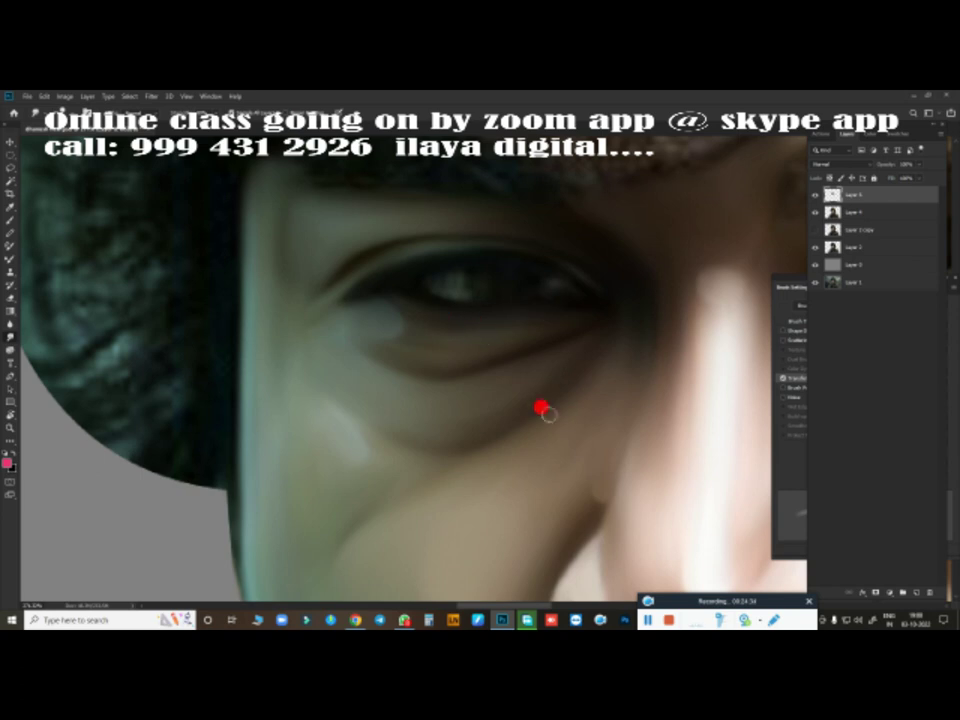
scroll(489, 358, down, 5)
scroll(452, 334, up, 2)
scroll(506, 367, up, 4)
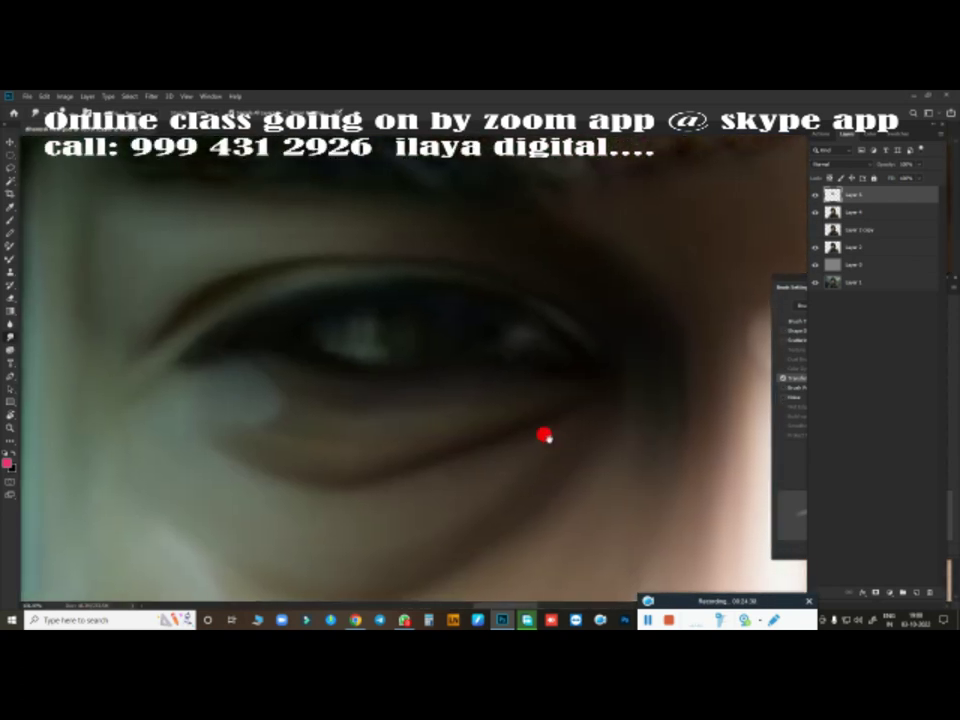
Step: Place a round elliptical selection centred on the left eye's iris
drag(440, 325, 514, 407)
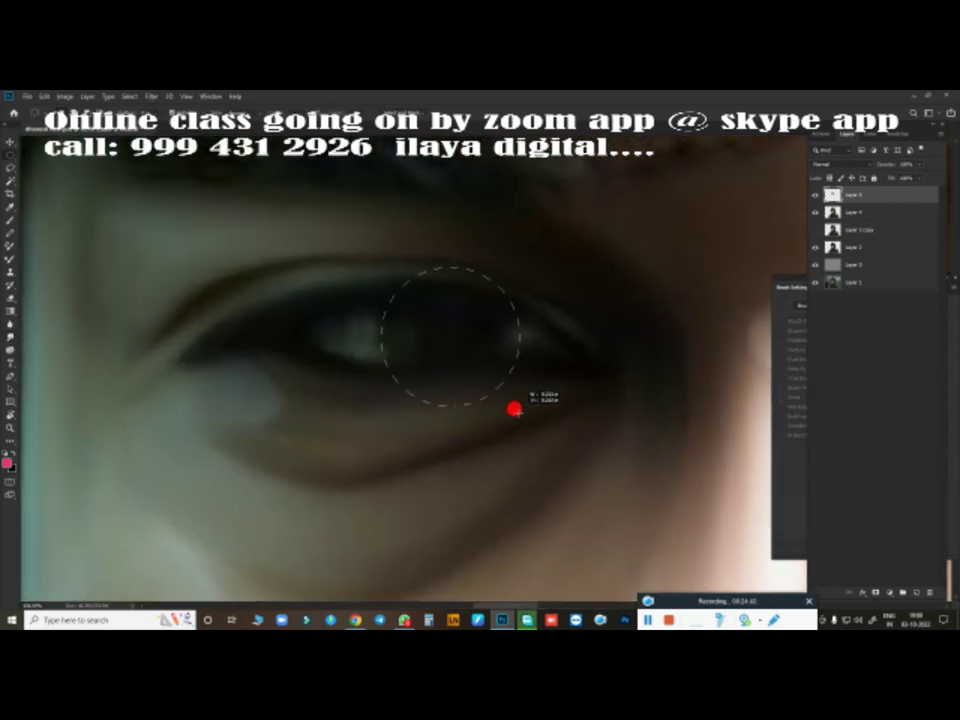
scroll(663, 393, down, 2)
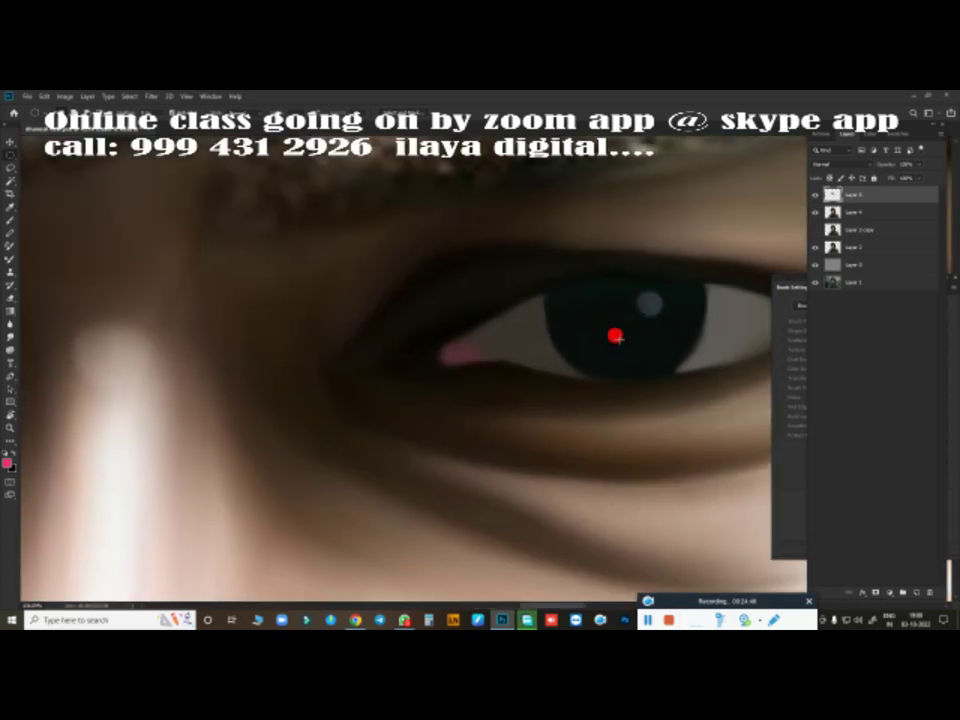
mouse_move(617, 332)
mouse_down()
mouse_move(658, 331)
mouse_move(663, 350)
mouse_up()
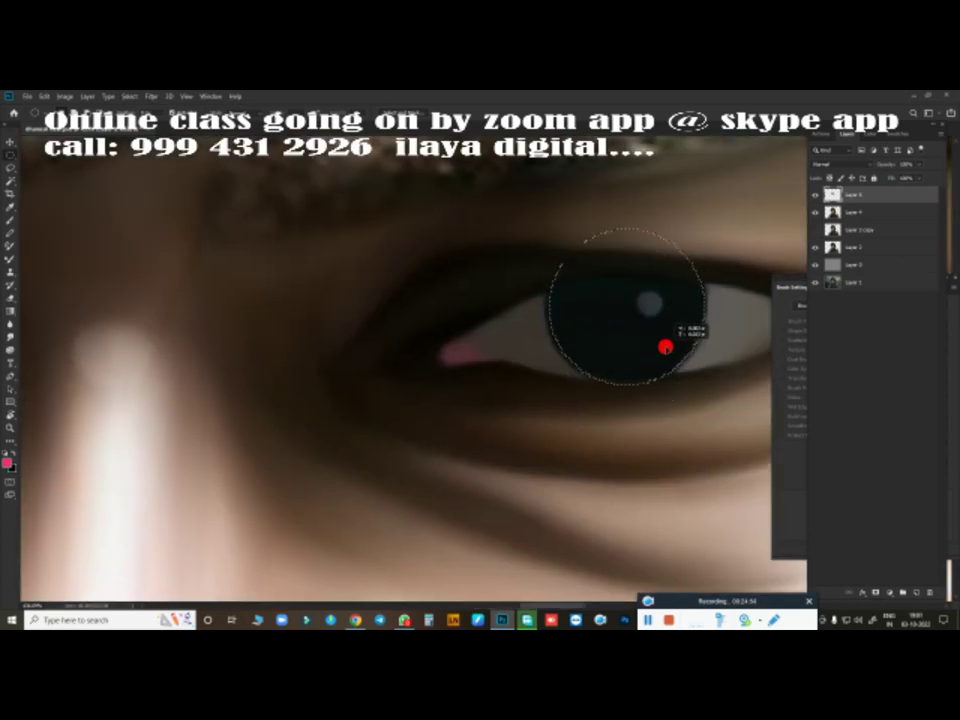
scroll(663, 350, left, 3)
drag(729, 315, 289, 336)
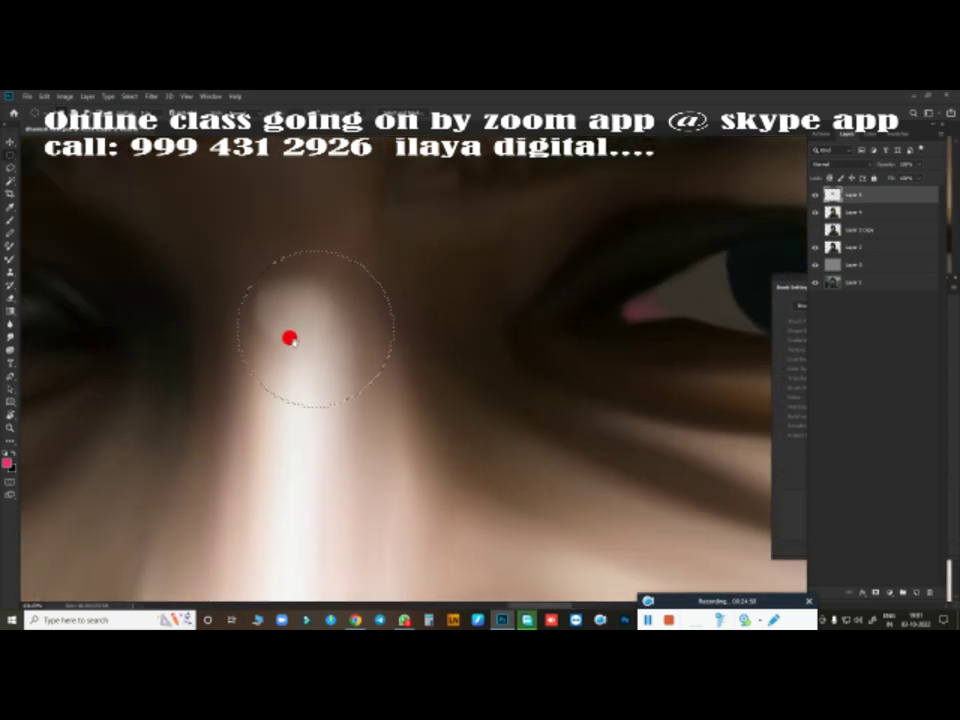
scroll(289, 336, left, 5)
drag(649, 308, 287, 324)
scroll(441, 390, left, 3)
scroll(441, 390, up, 1)
drag(441, 390, 418, 326)
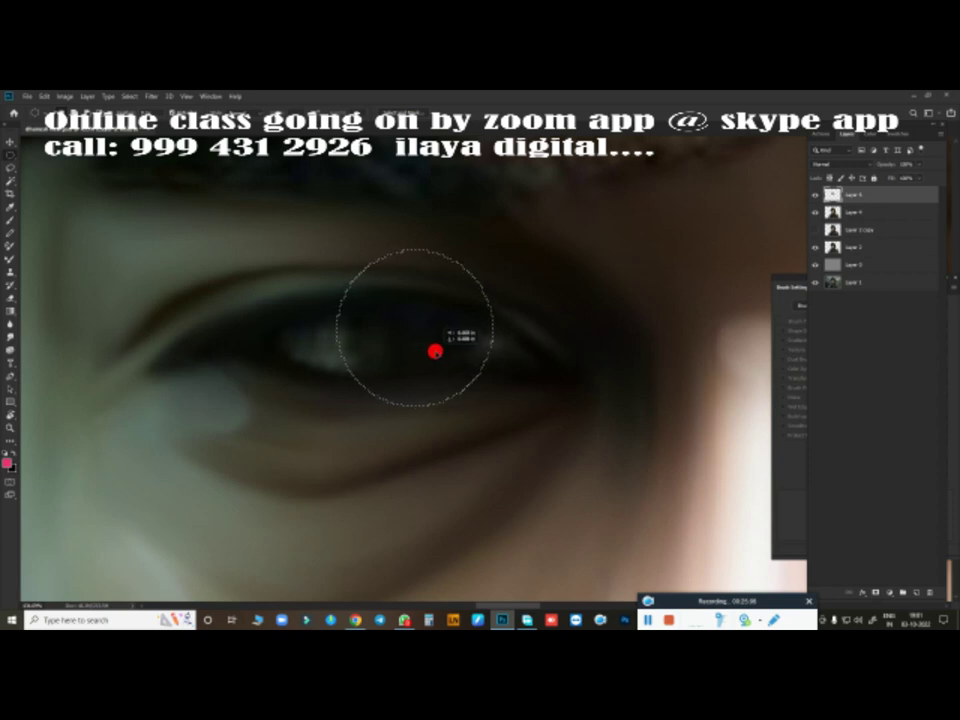
Step: Paint the iris solid dark inside the round selection with the brush
key(b)
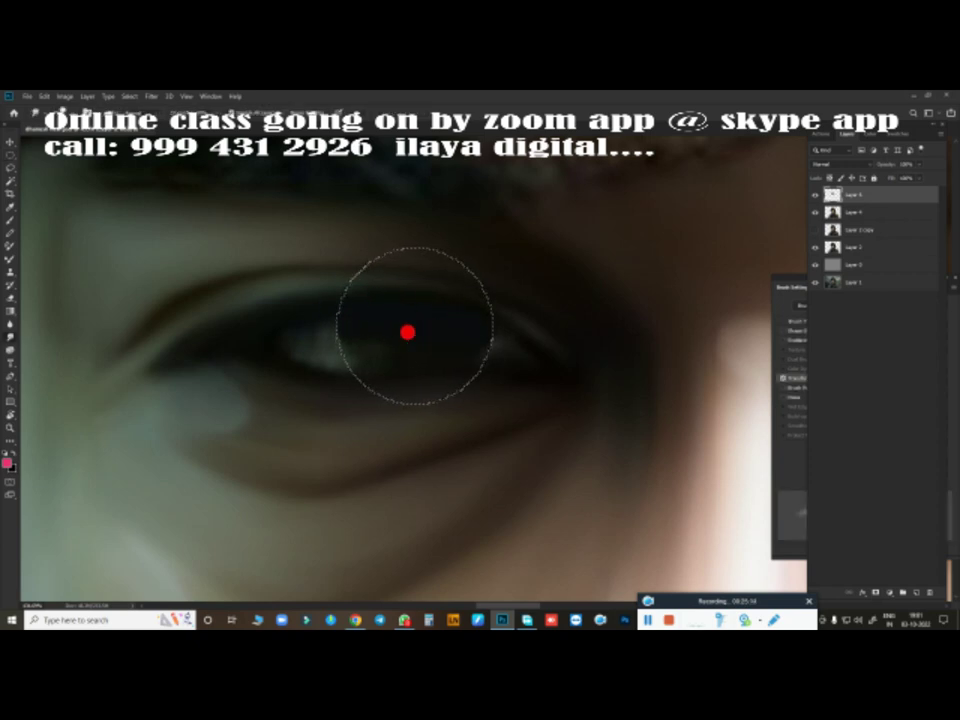
drag(407, 343, 330, 336)
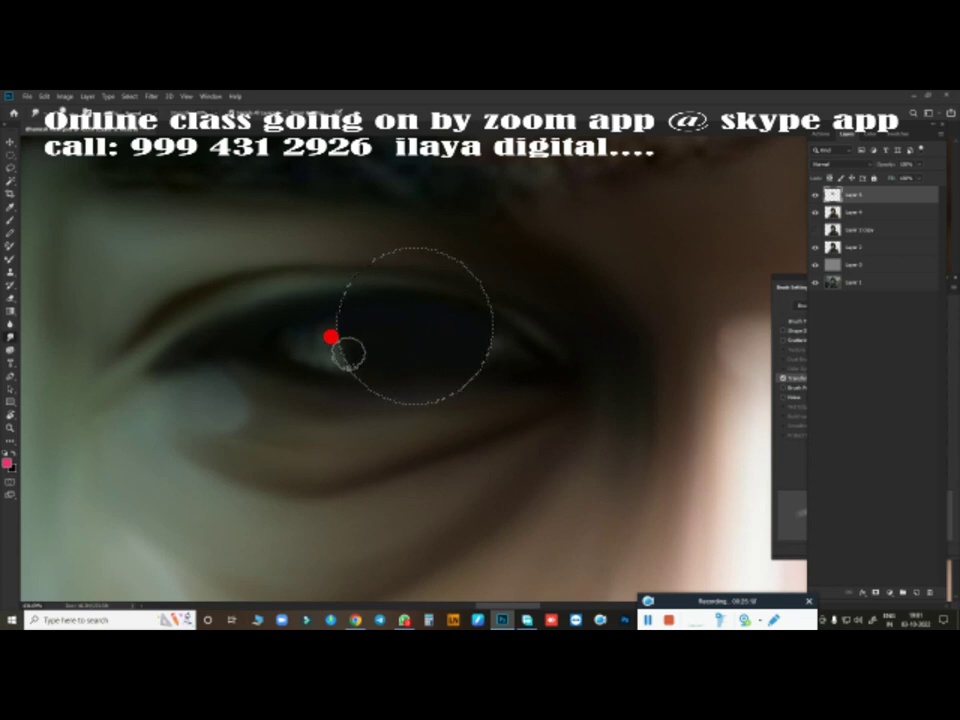
drag(386, 352, 465, 336)
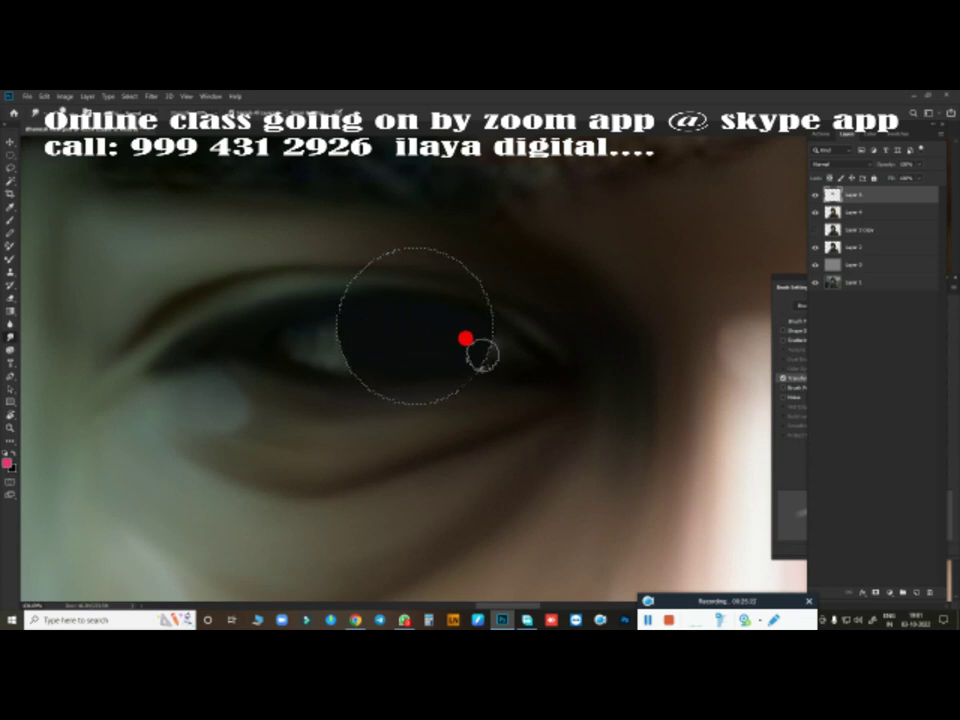
Step: Add a new empty layer on top and toggle Layer 6 off and on to compare
click(906, 590)
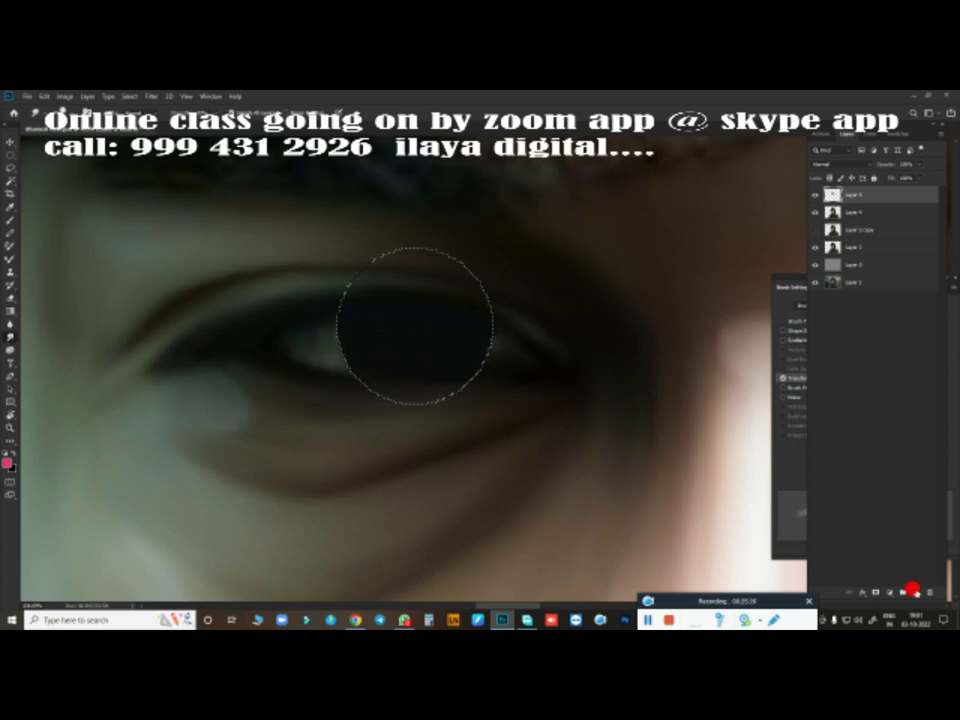
click(814, 212)
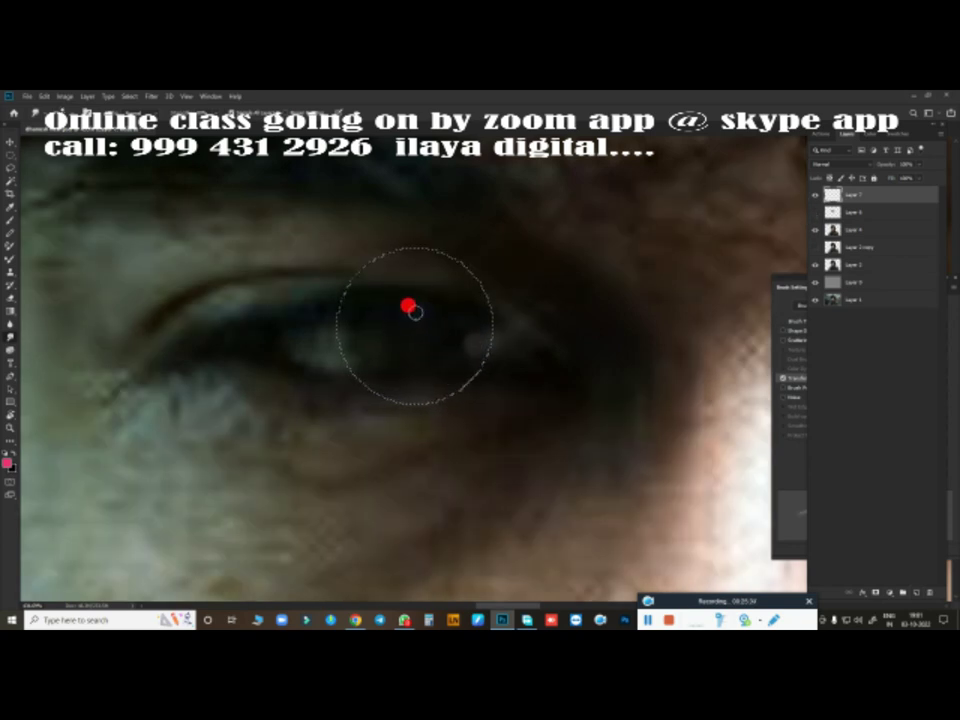
click(818, 212)
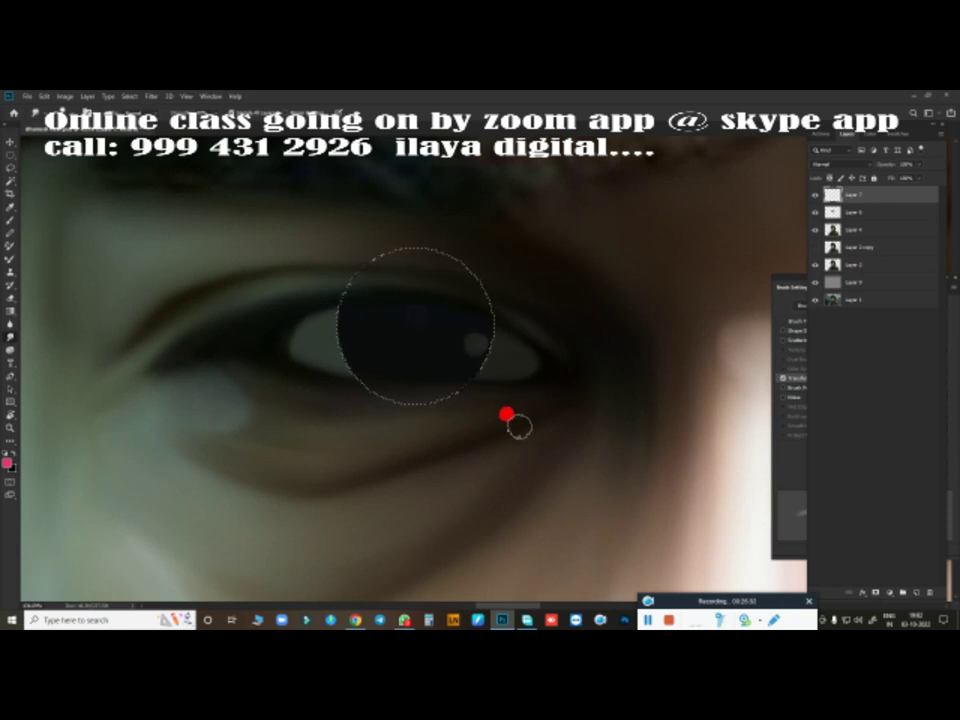
Step: Deselect the iris selection and zoom out to view the whole face
key(ctrl+d)
key(ctrl+minus)
key(ctrl+minus)
scroll(435, 339, down, 3)
scroll(469, 354, up, 3)
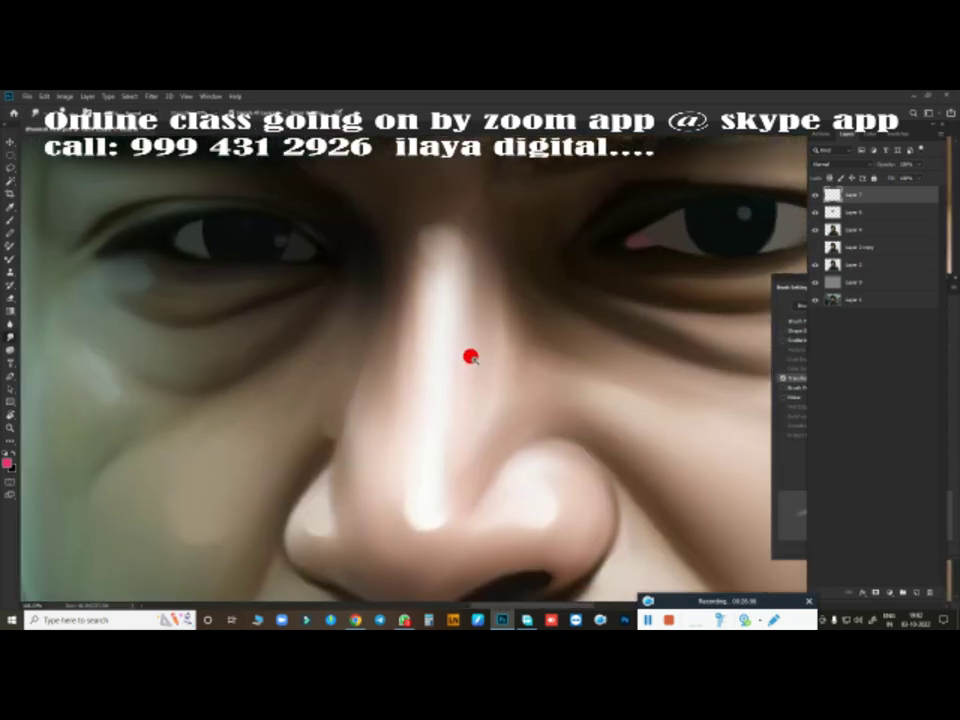
scroll(572, 347, up, 1)
scroll(543, 338, up, 2)
scroll(543, 338, up, 2)
scroll(553, 379, down, 1)
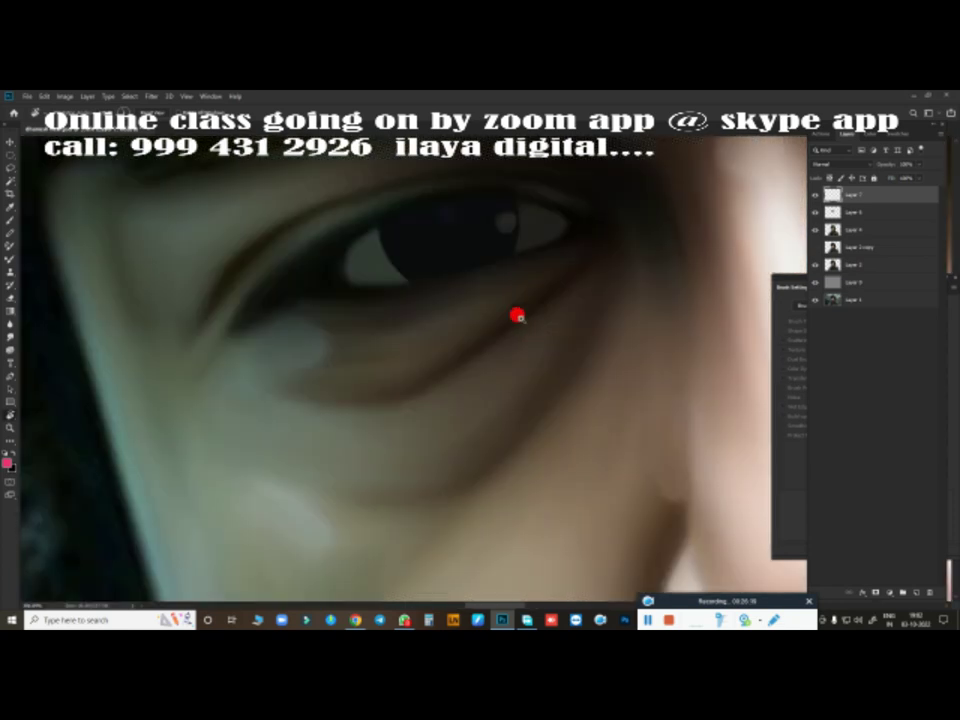
scroll(516, 315, up, 1)
key(b)
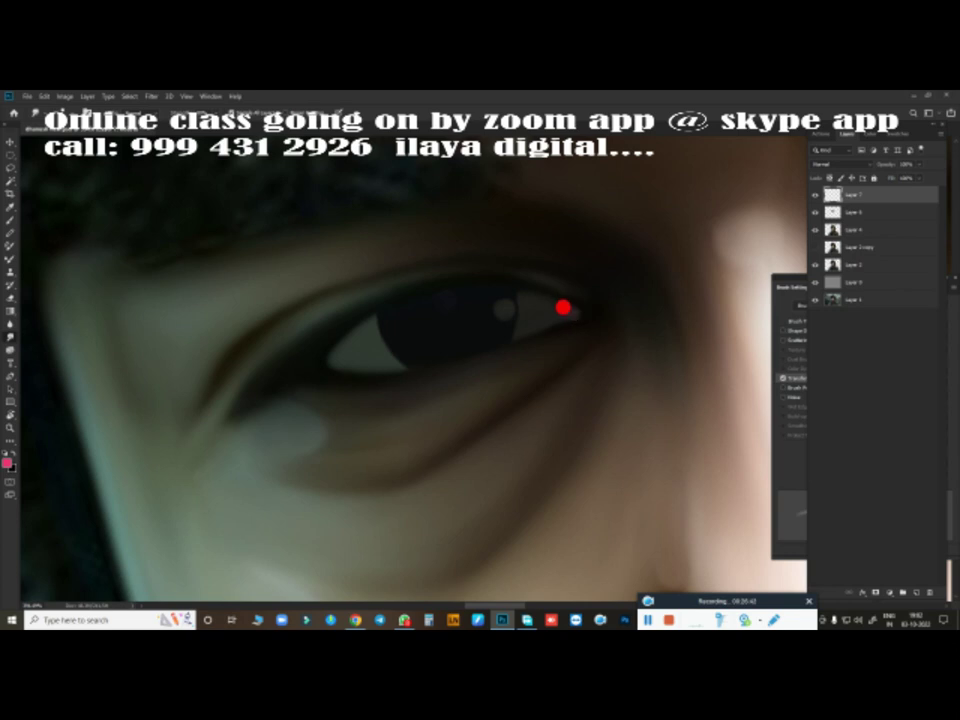
Step: Brush a faint pink touch near the iris highlight
drag(565, 312, 542, 312)
scroll(266, 450, up, 2)
scroll(370, 379, down, 1)
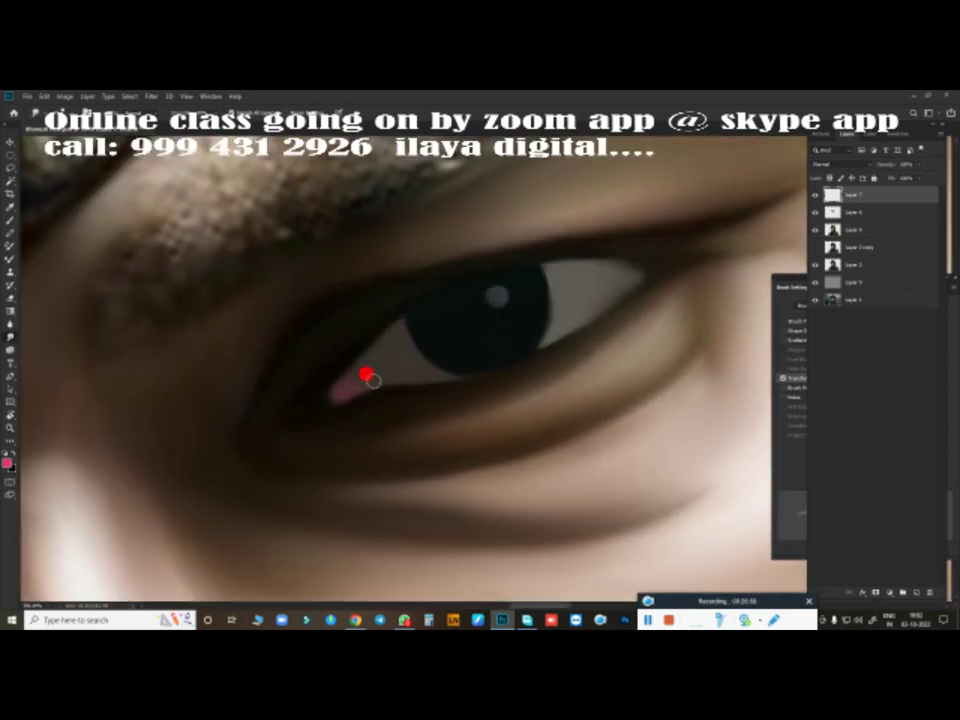
Step: Hide Layer 7, draw a round selection around the other iris, and add a new top layer
click(858, 219)
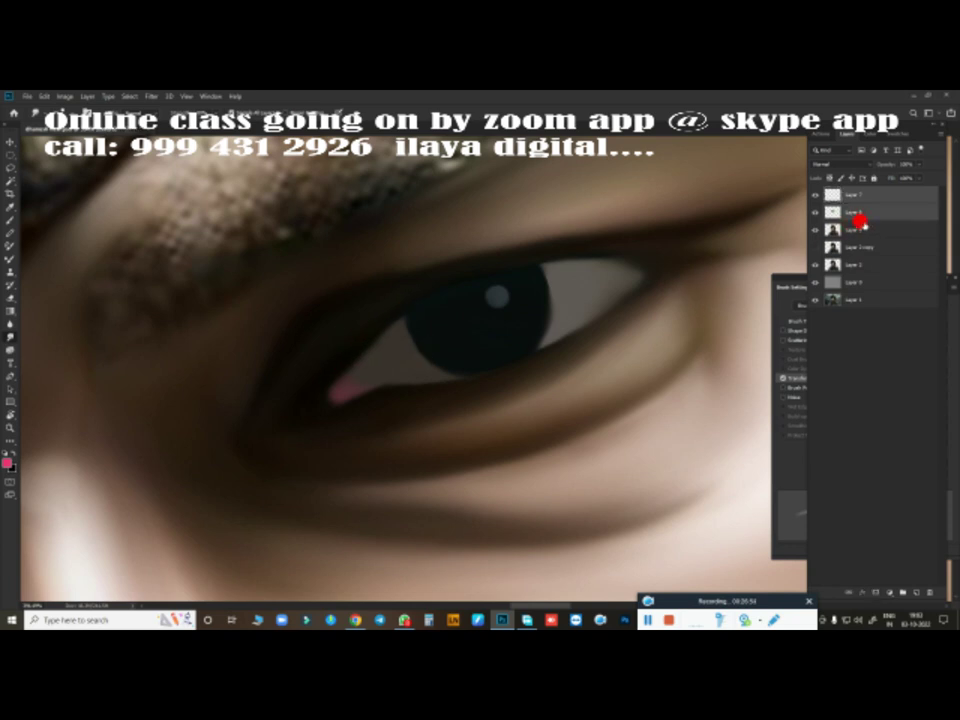
click(910, 570)
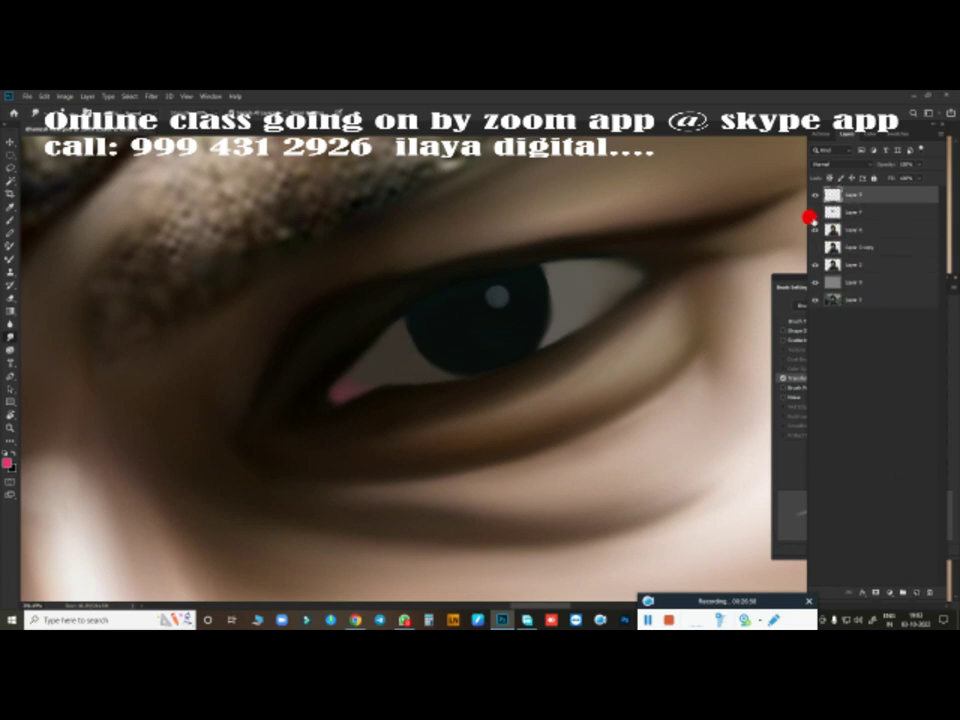
click(814, 213)
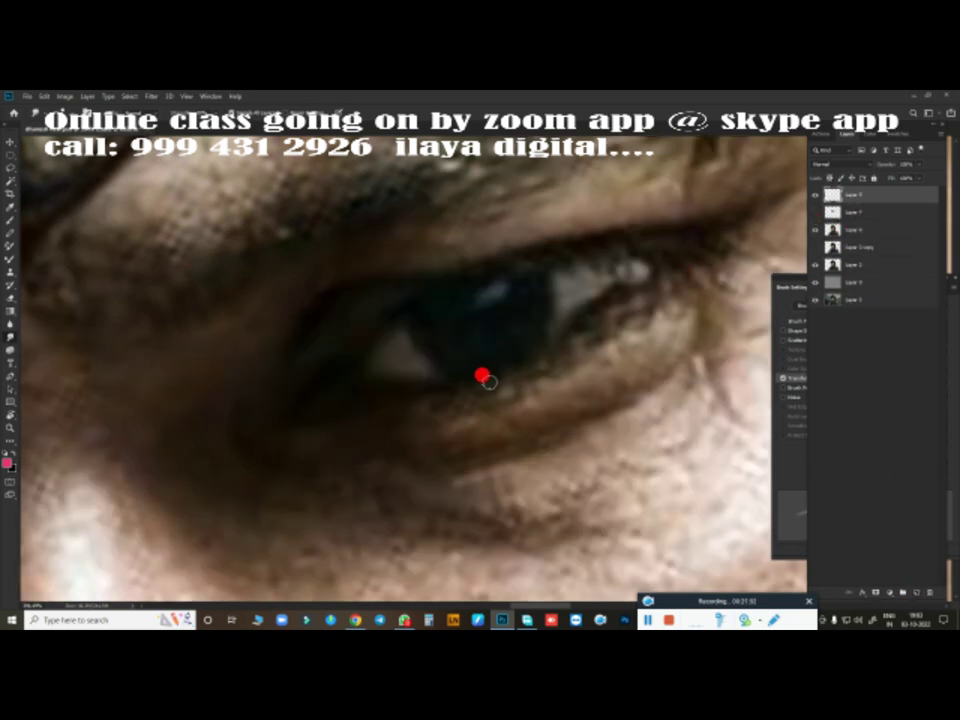
scroll(480, 375, down, 2)
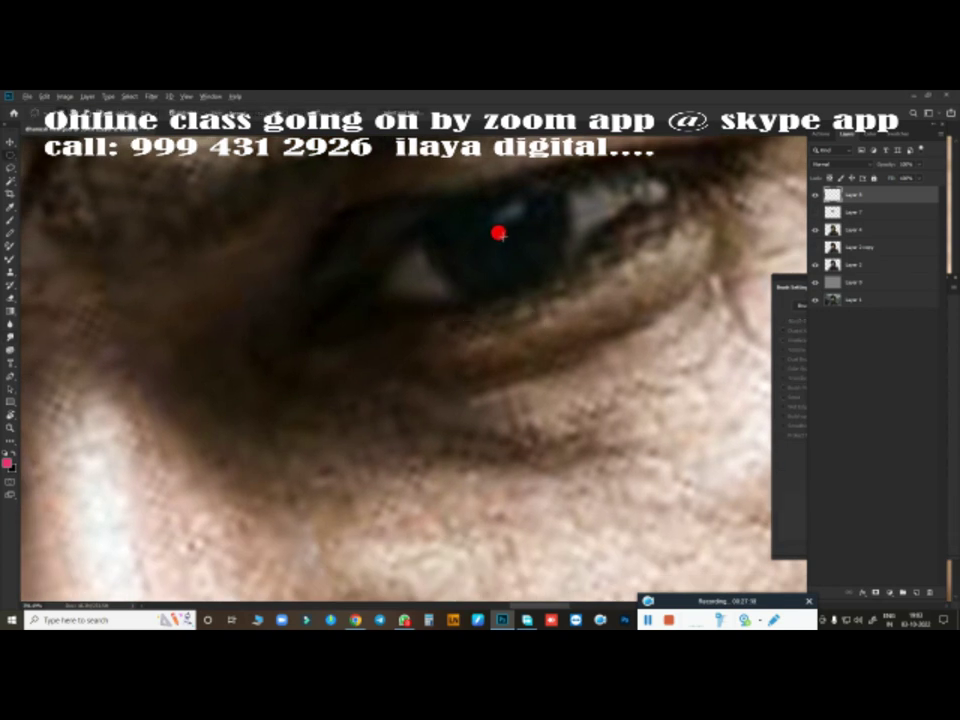
drag(499, 234, 585, 332)
key(b)
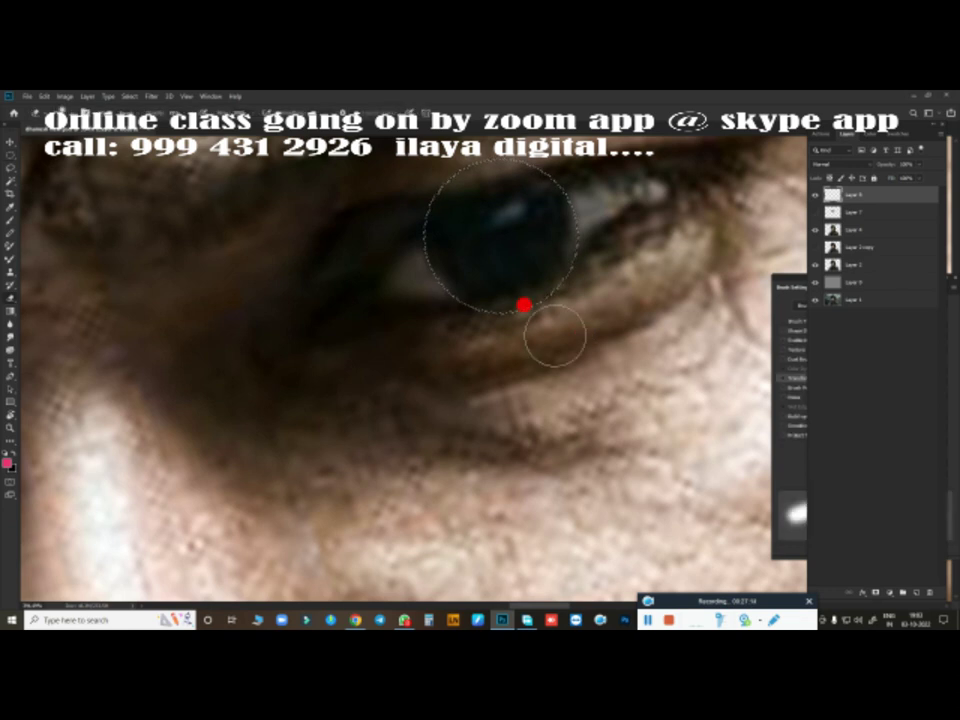
key(bracketleft)
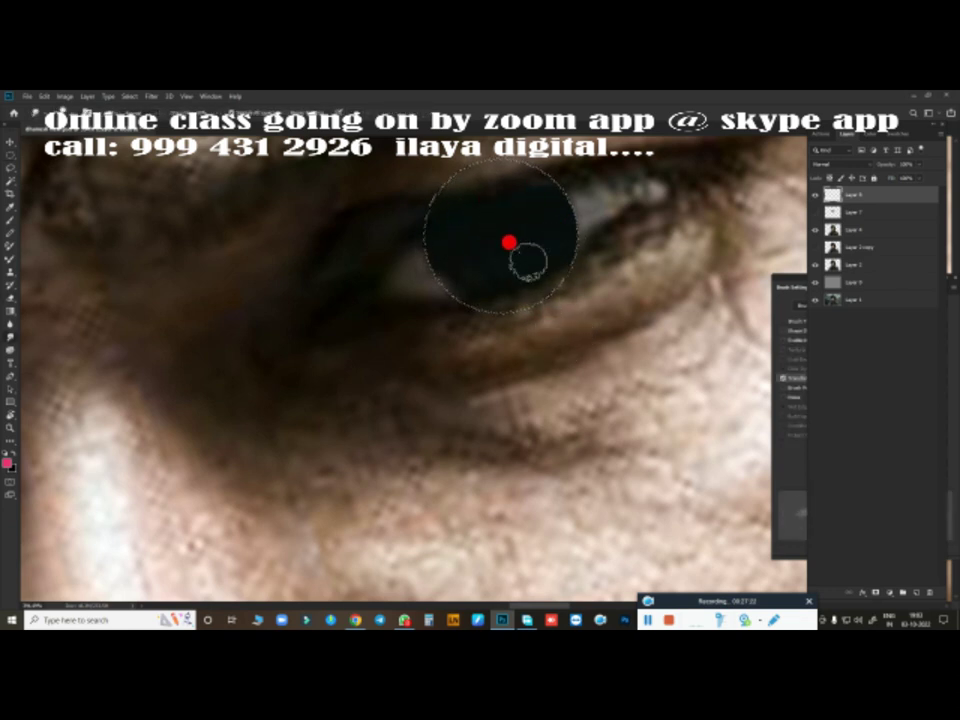
click(912, 591)
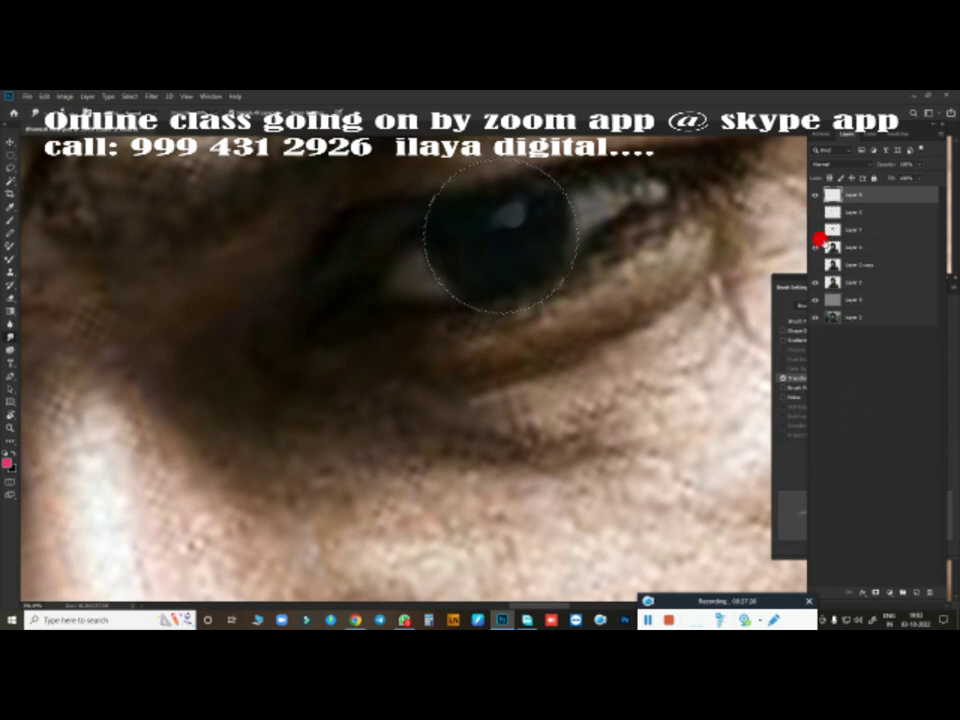
Step: Paint the eye white smooth grey around the dark pupil on Layer 9, toggling it to compare
click(818, 240)
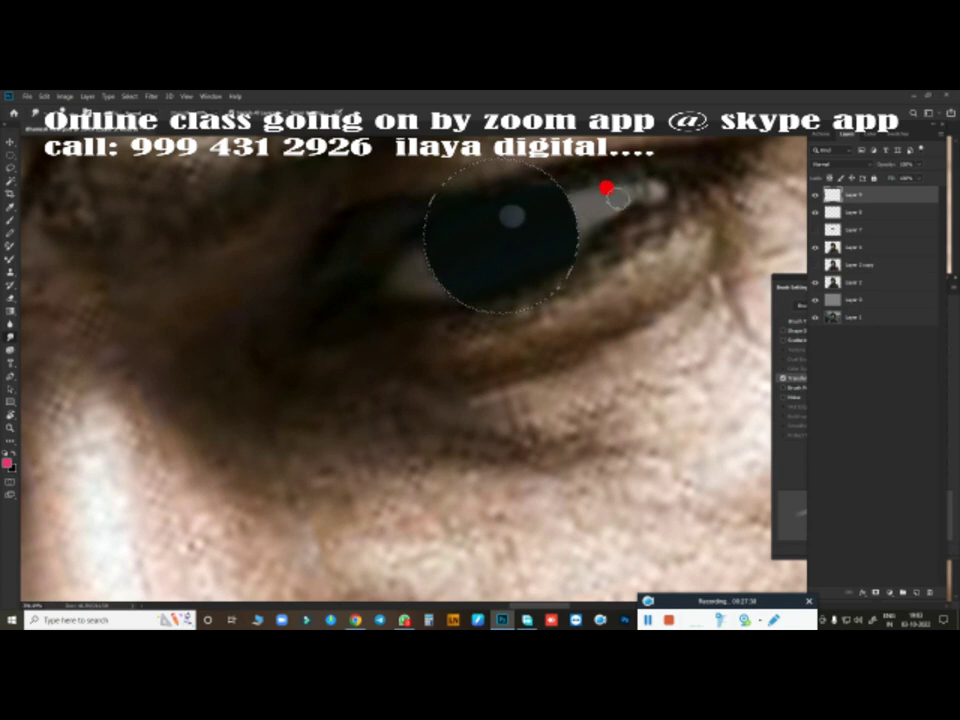
mouse_move(618, 198)
mouse_down()
mouse_move(649, 197)
mouse_move(575, 250)
mouse_up()
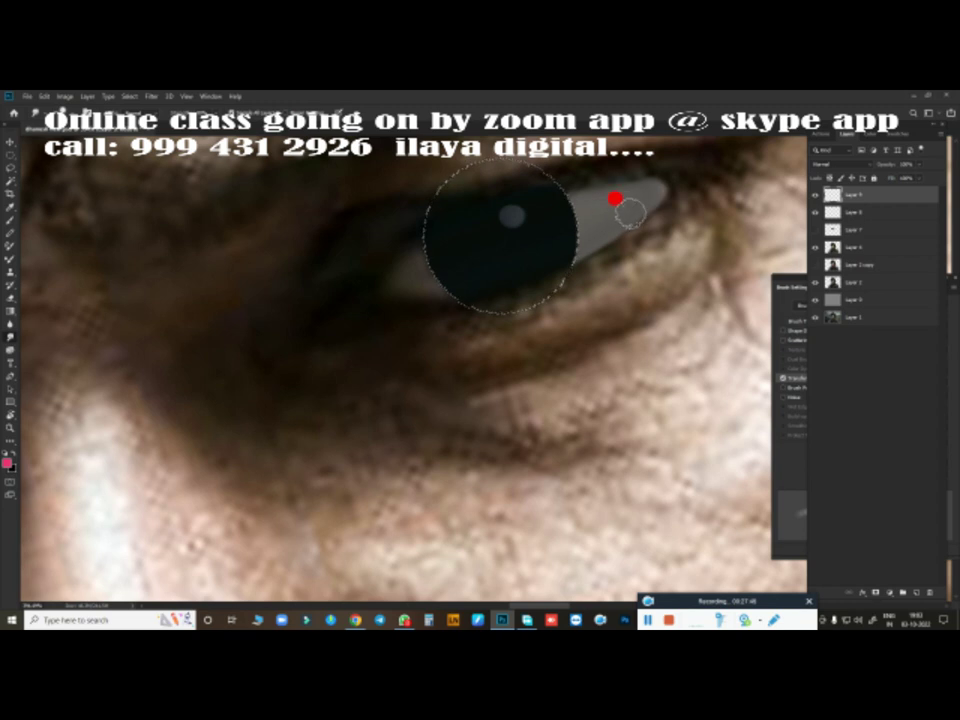
mouse_move(615, 198)
mouse_down()
mouse_move(628, 184)
mouse_move(598, 210)
mouse_move(609, 184)
mouse_move(596, 202)
mouse_move(549, 193)
mouse_move(585, 184)
mouse_move(392, 272)
mouse_move(401, 277)
mouse_move(379, 272)
mouse_move(411, 229)
mouse_move(396, 266)
mouse_move(405, 272)
mouse_move(384, 294)
mouse_move(456, 283)
mouse_move(357, 306)
mouse_move(381, 300)
mouse_move(371, 289)
mouse_move(360, 306)
mouse_move(586, 339)
mouse_up()
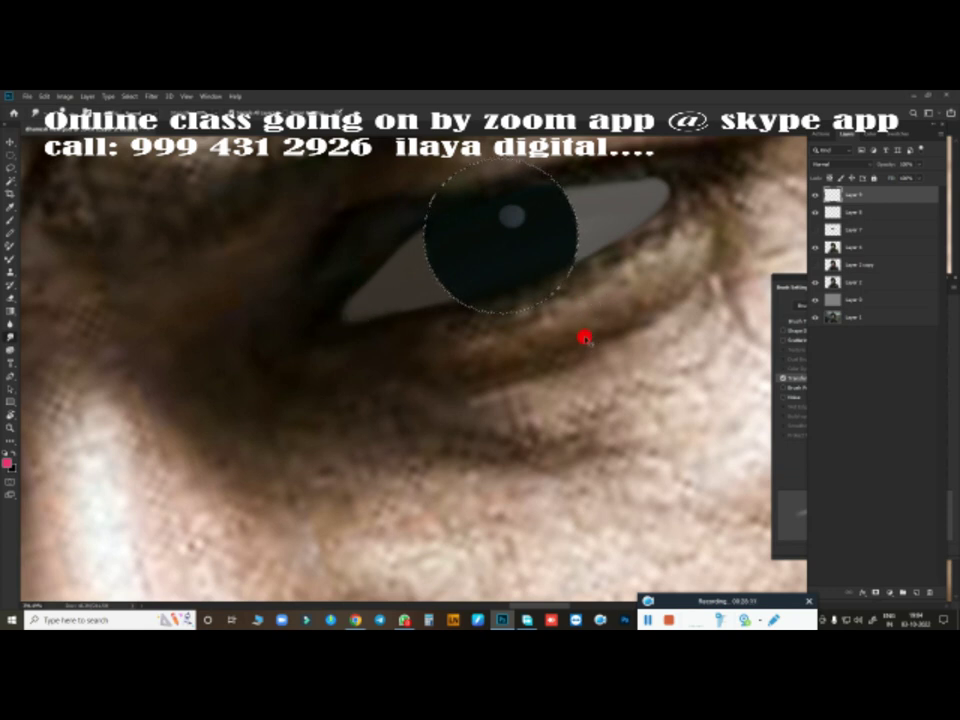
click(815, 195)
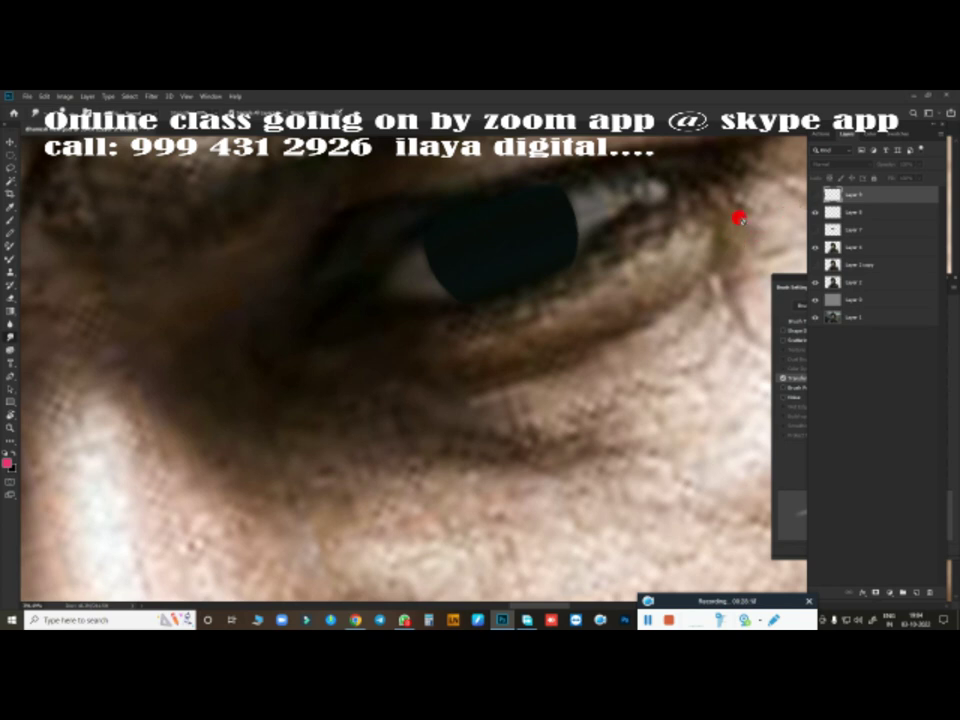
scroll(606, 321, down, 5)
click(814, 195)
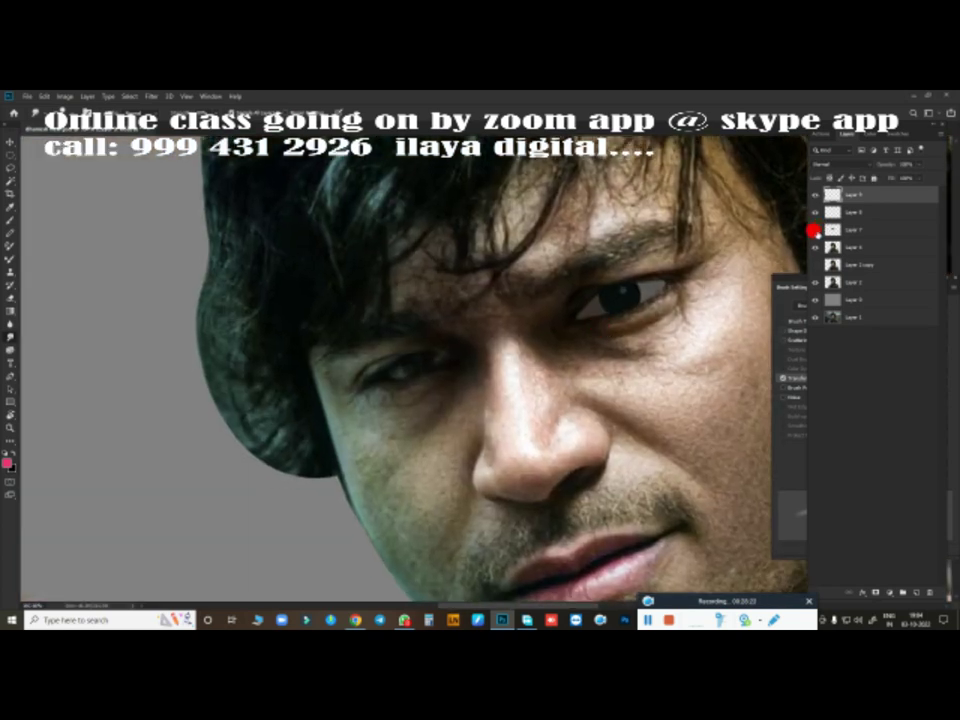
scroll(645, 372, down, 2)
scroll(645, 372, up, 5)
scroll(700, 381, up, 1)
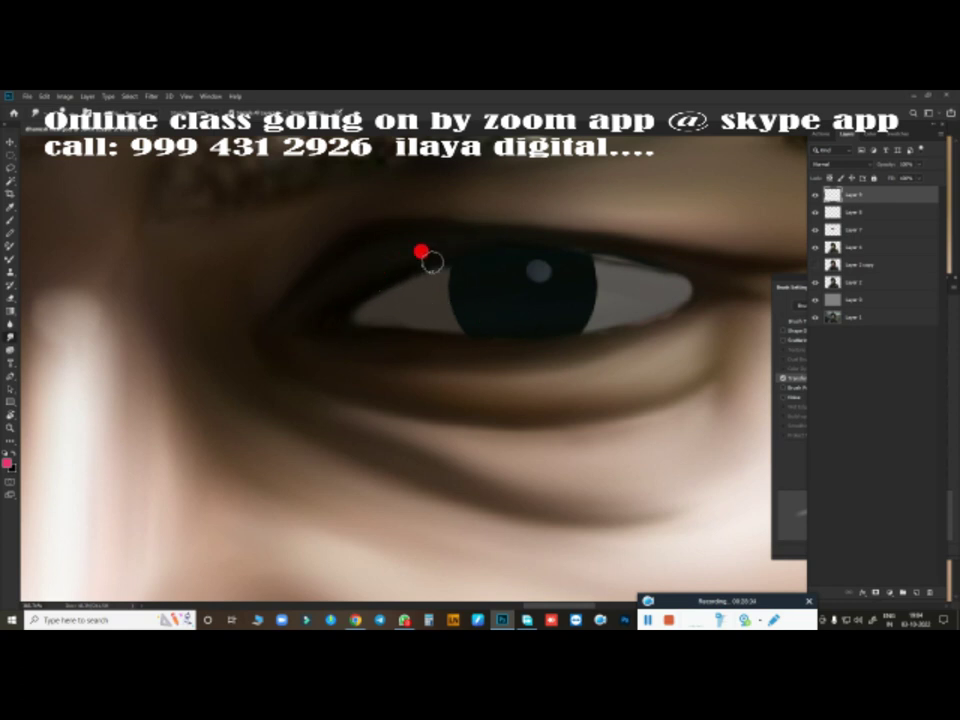
mouse_move(580, 243)
mouse_down()
mouse_move(692, 280)
mouse_move(656, 271)
mouse_move(686, 300)
mouse_move(660, 283)
mouse_move(683, 288)
mouse_move(606, 338)
mouse_move(589, 280)
mouse_move(535, 316)
mouse_move(585, 306)
mouse_move(459, 270)
mouse_move(465, 330)
mouse_move(361, 314)
mouse_move(377, 336)
mouse_move(416, 341)
mouse_move(356, 319)
mouse_move(377, 309)
mouse_move(358, 309)
mouse_move(372, 297)
mouse_up()
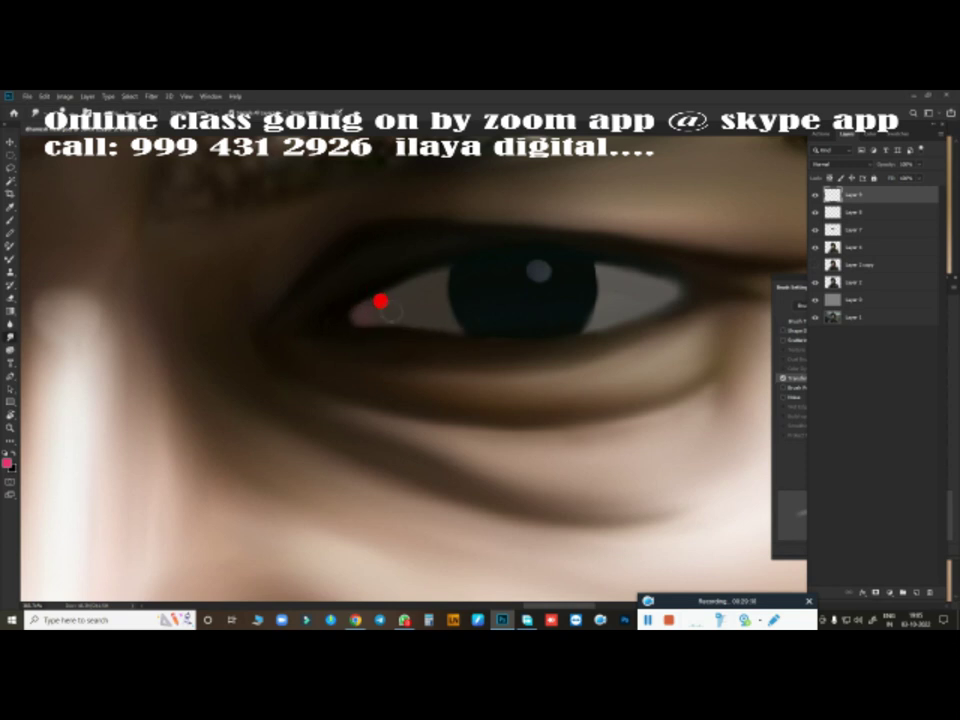
scroll(535, 380, down, 5)
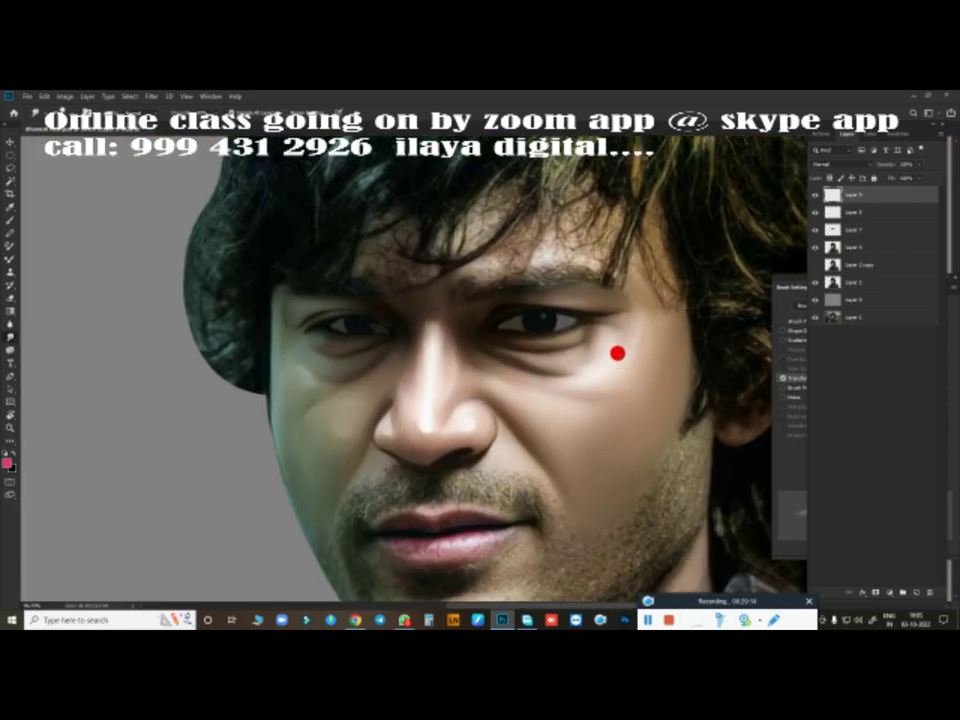
Step: Merge the painted eye layers into one with Ctrl+E and hide it to view the photo
scroll(617, 353, up, 3)
scroll(619, 349, down, 1)
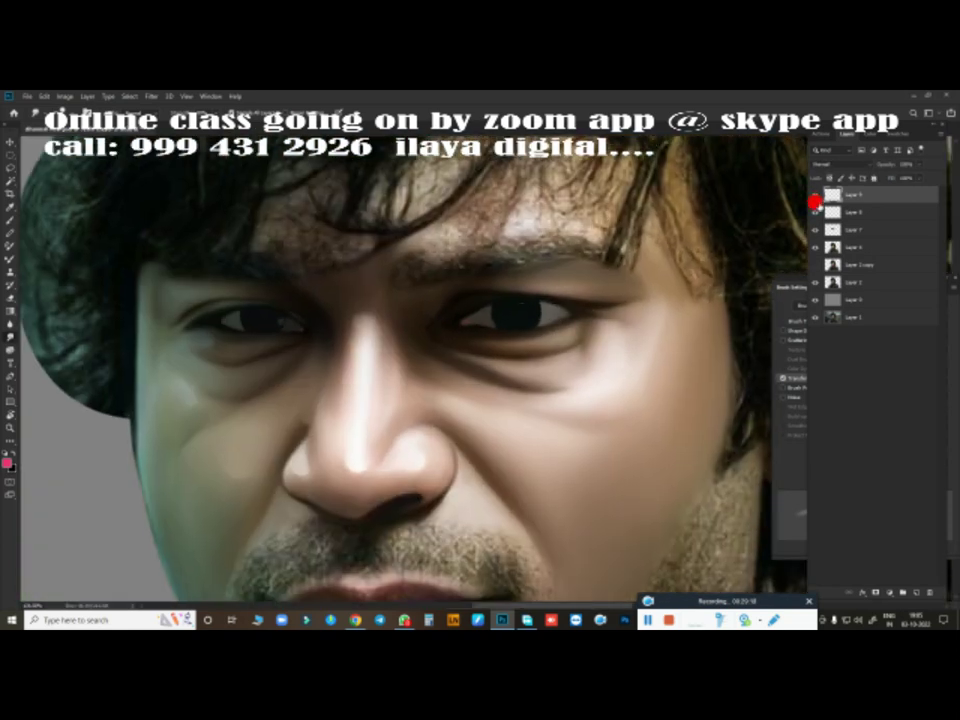
key(ctrl+e)
scroll(512, 366, down, 5)
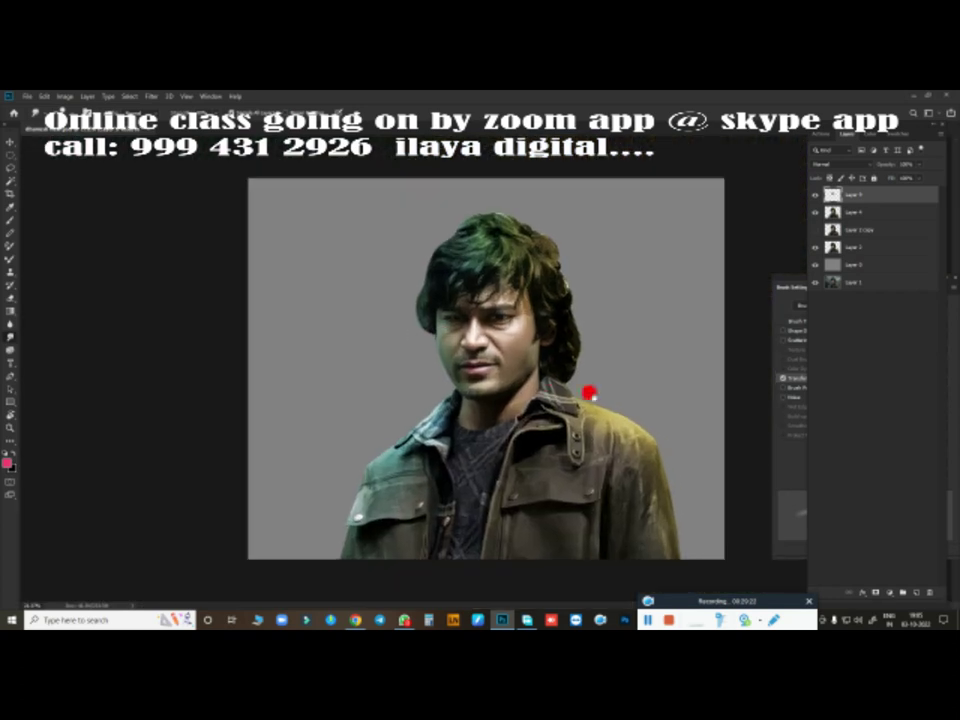
scroll(508, 366, up, 2)
scroll(516, 390, up, 2)
scroll(579, 396, up, 3)
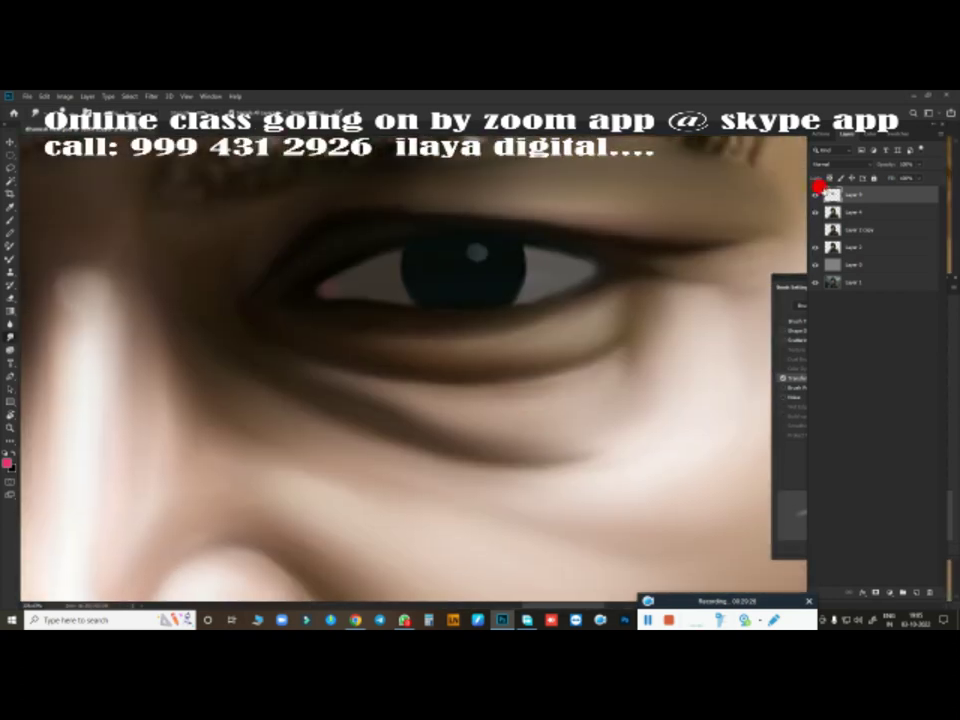
click(815, 194)
Step: Trace the eye's outline as a pen path, convert it to a selection, and reshow the layer
key(alt)
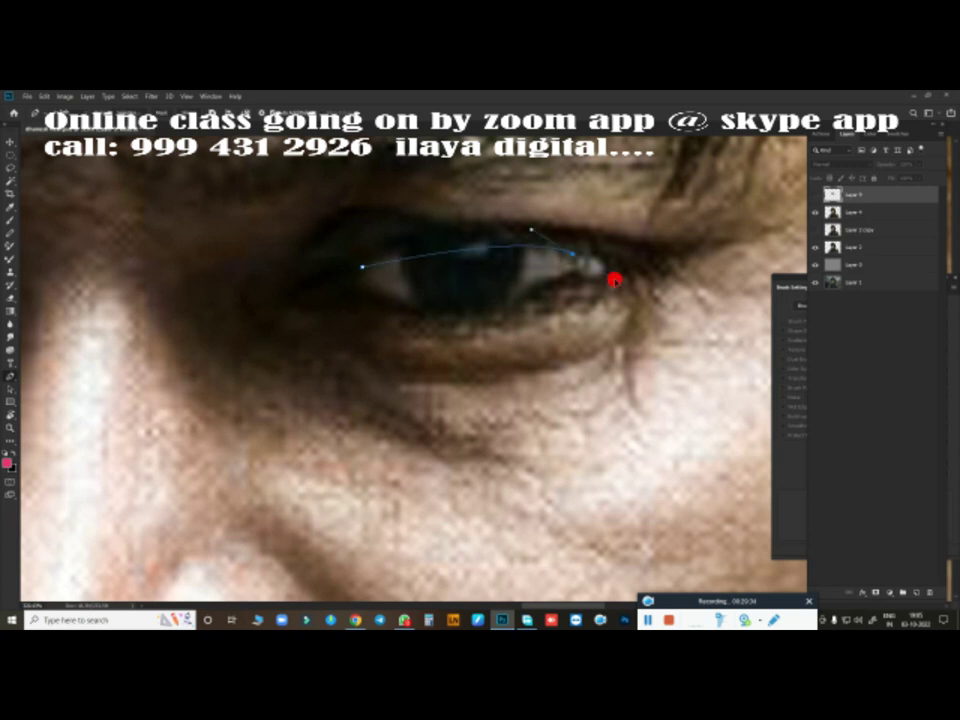
drag(614, 281, 695, 304)
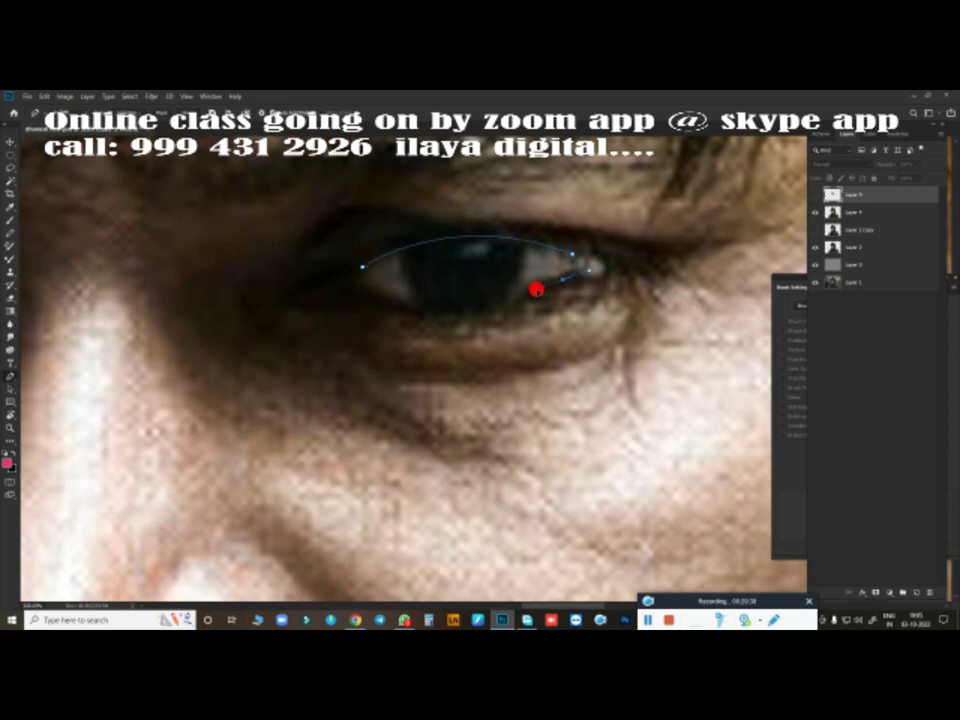
key(ctrl+Return)
click(815, 194)
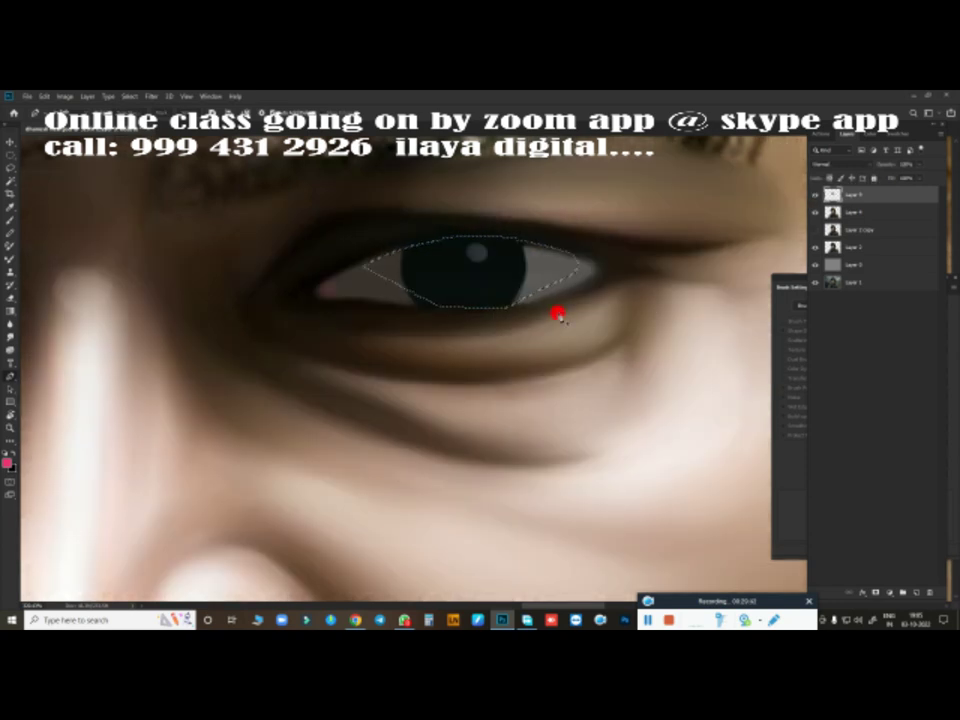
key(b)
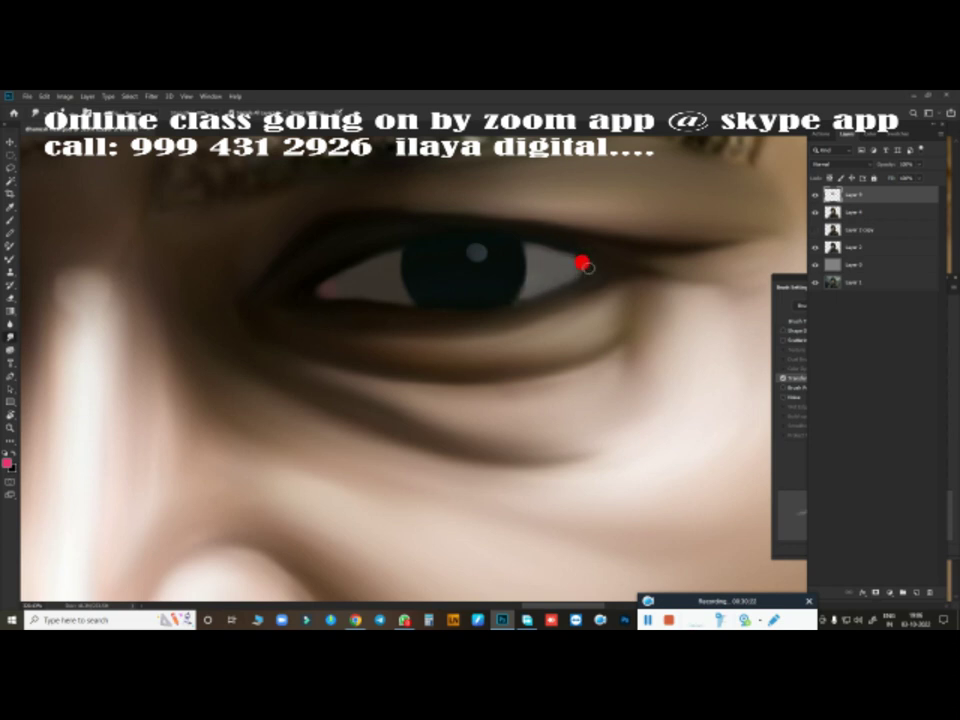
Step: Zoom into the mouth and briefly hide the painted layer to compare with the photo
key(ctrl+0)
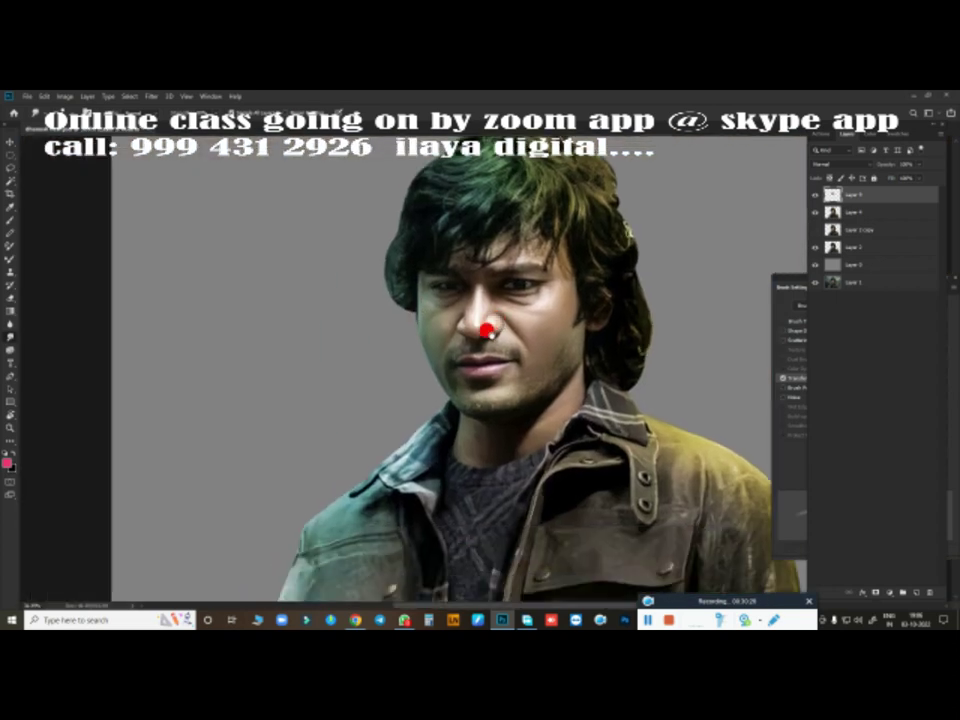
scroll(516, 375, up, 1)
scroll(549, 356, up, 2)
scroll(531, 369, up, 2)
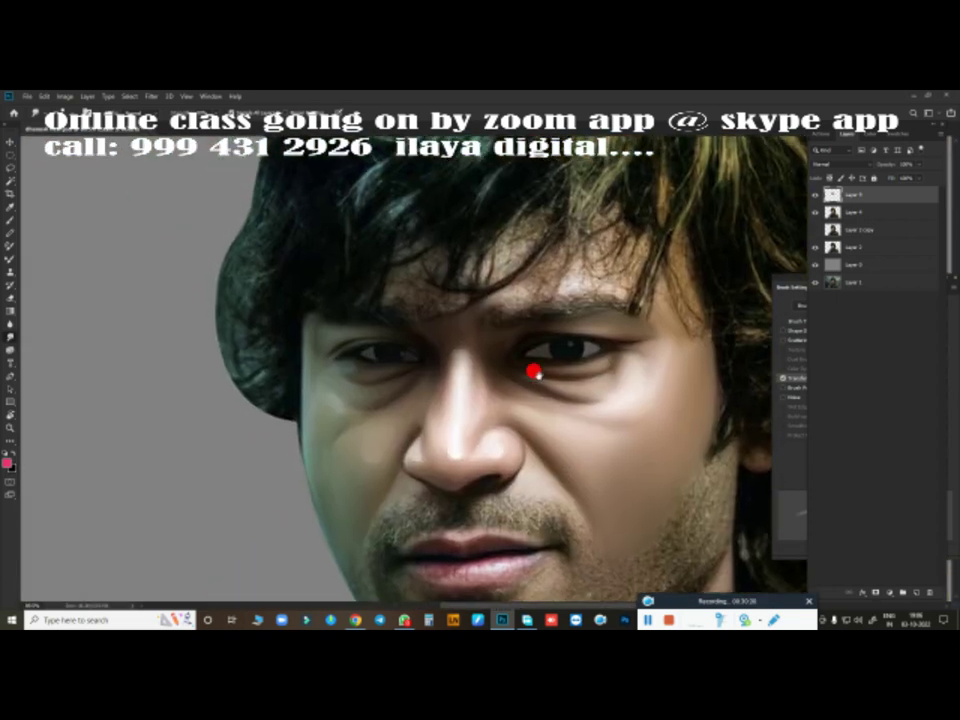
scroll(594, 386, up, 1)
scroll(516, 347, up, 1)
scroll(495, 342, up, 1)
scroll(495, 342, down, 1)
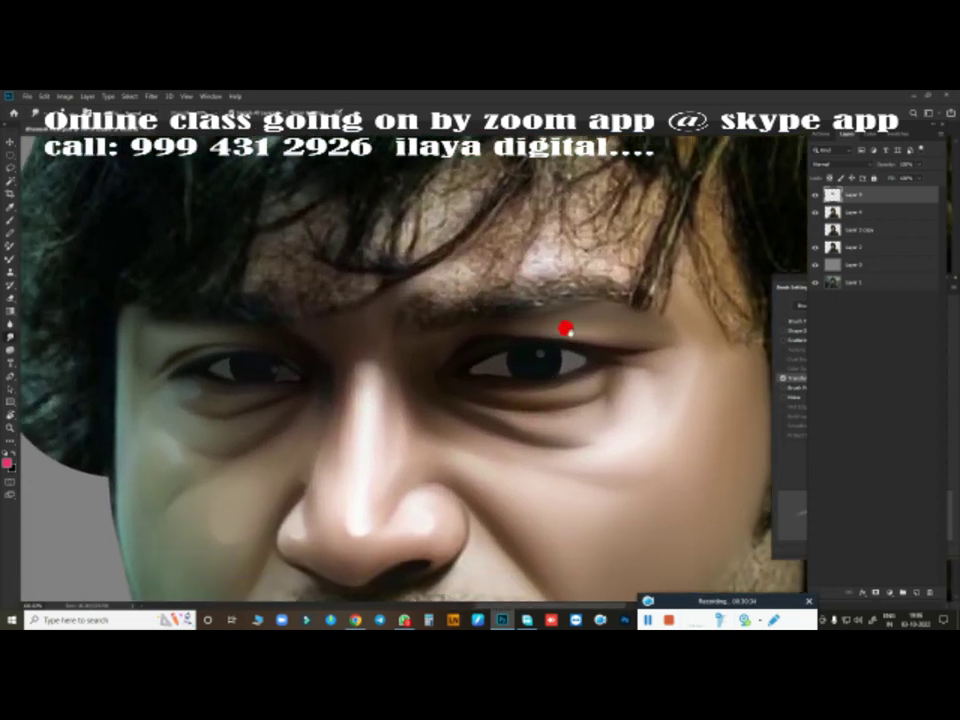
scroll(564, 328, down, 1)
scroll(579, 375, up, 2)
scroll(521, 392, up, 2)
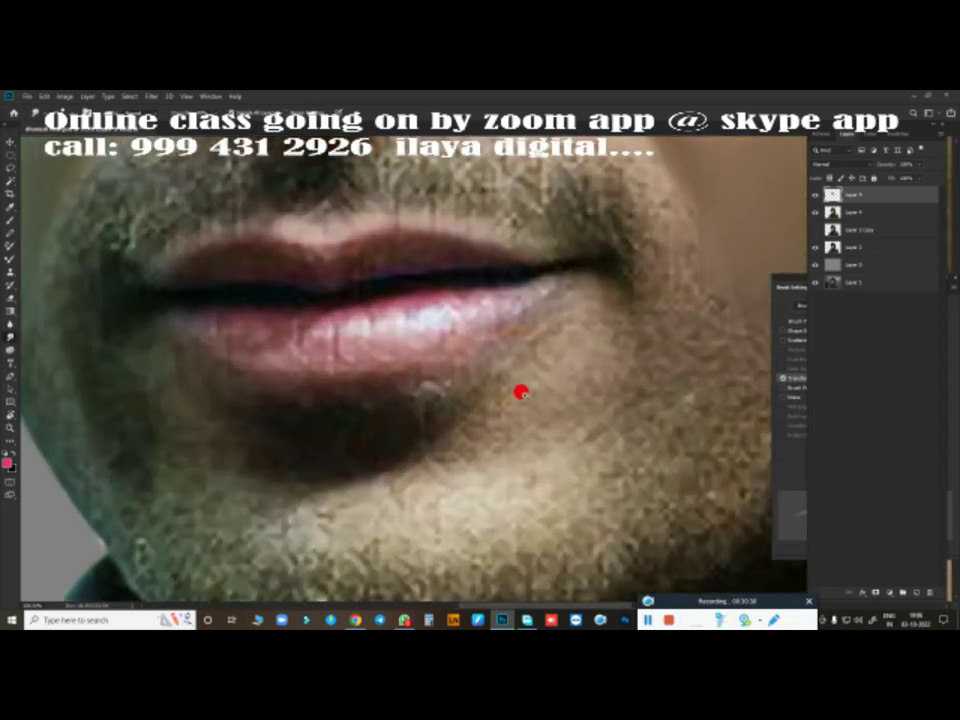
scroll(598, 336, up, 1)
click(815, 212)
click(815, 212)
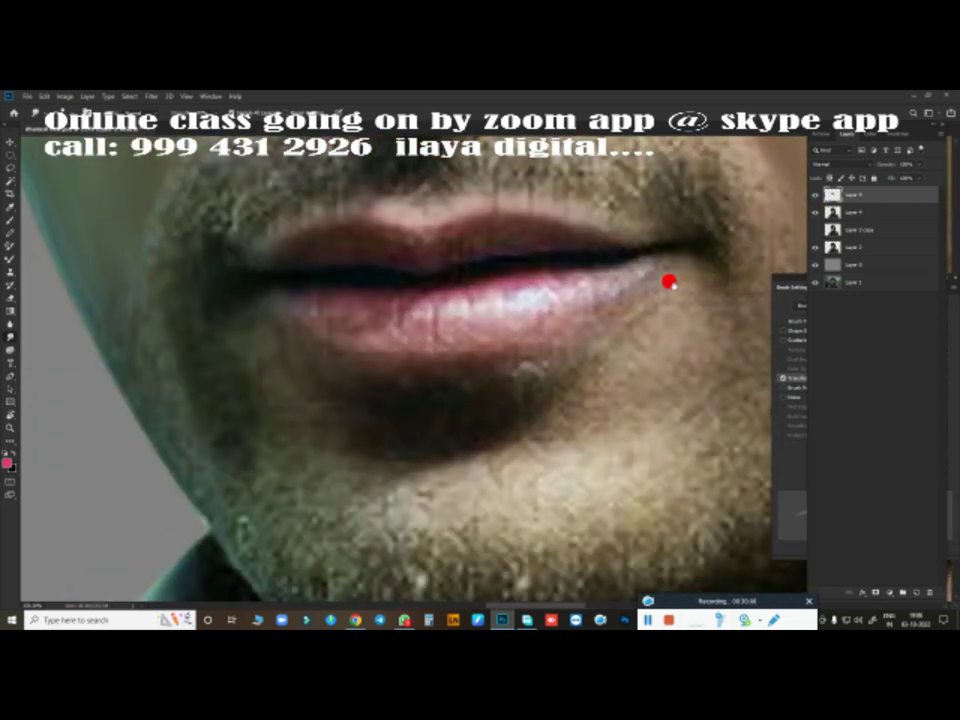
scroll(672, 270, up, 1)
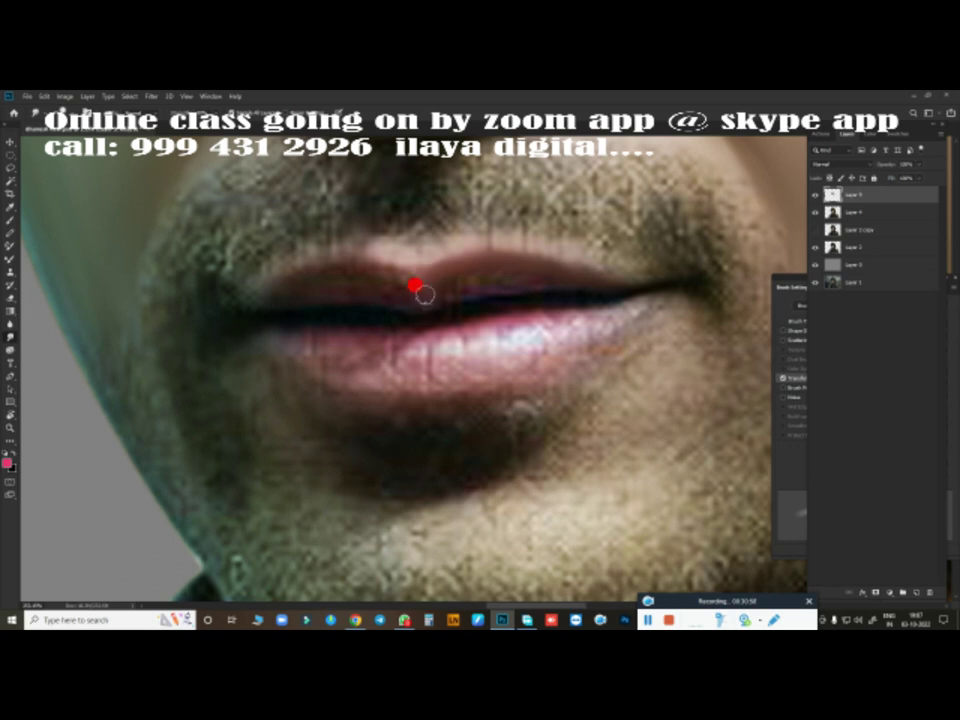
Step: Smudge the upper lip smooth and sharpen its cupid's bow
mouse_move(443, 301)
mouse_down()
mouse_move(610, 285)
mouse_move(586, 289)
mouse_up()
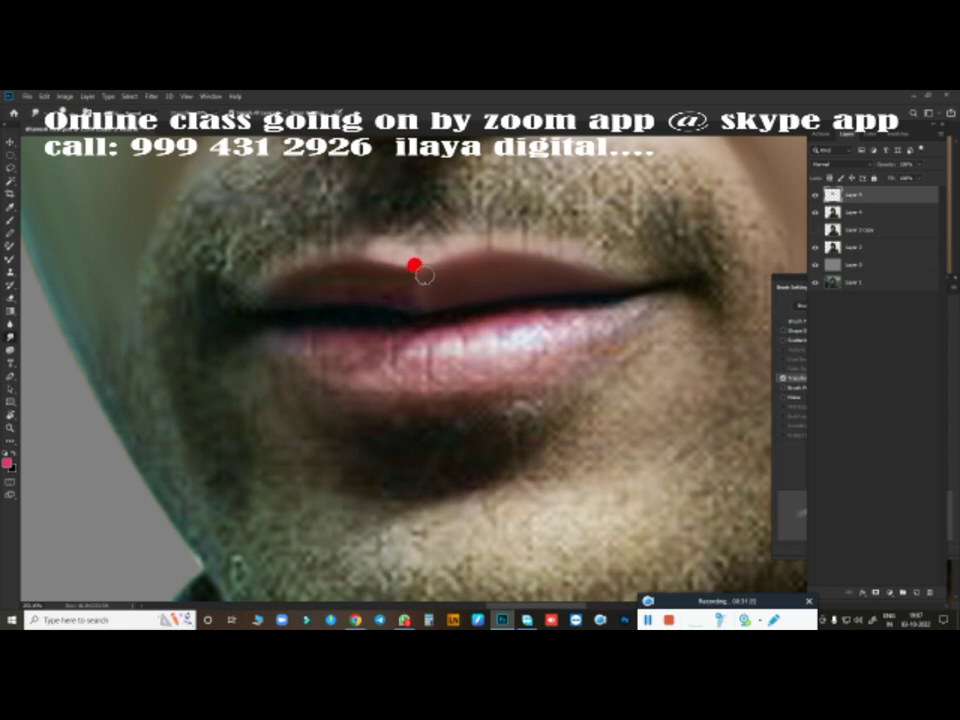
drag(411, 294, 360, 272)
mouse_move(274, 292)
mouse_down()
mouse_move(379, 296)
mouse_move(324, 291)
mouse_move(379, 279)
mouse_move(306, 273)
mouse_move(394, 294)
mouse_move(364, 300)
mouse_move(311, 276)
mouse_move(399, 283)
mouse_move(414, 261)
mouse_move(441, 294)
mouse_move(346, 307)
mouse_move(617, 276)
mouse_move(348, 301)
mouse_up()
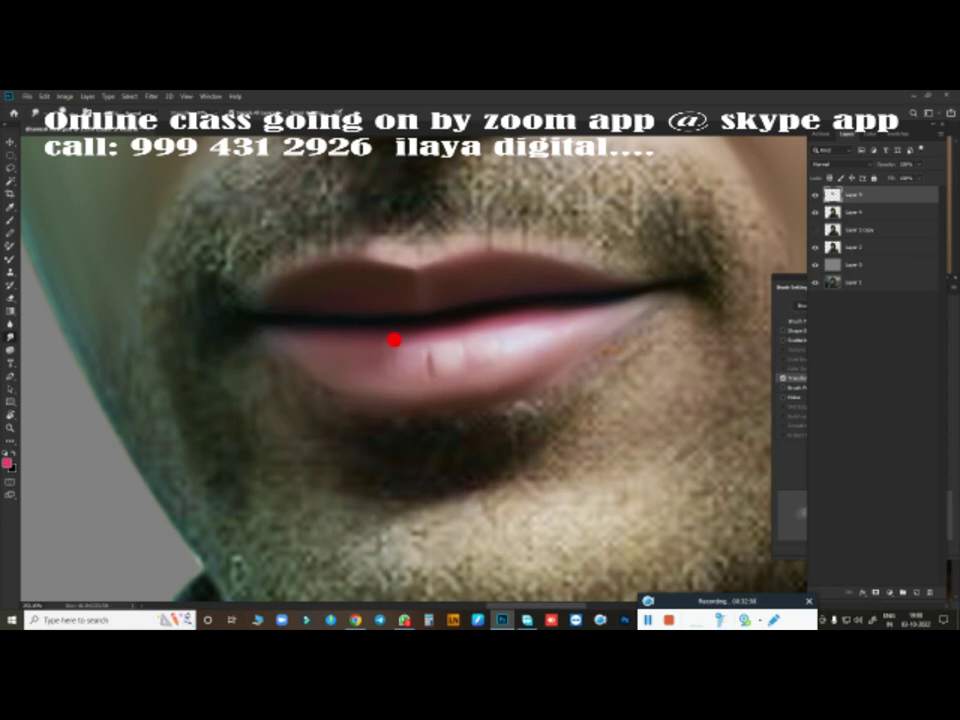
Step: Paint light tooth shapes along the edge of the lower lip
drag(434, 346, 508, 330)
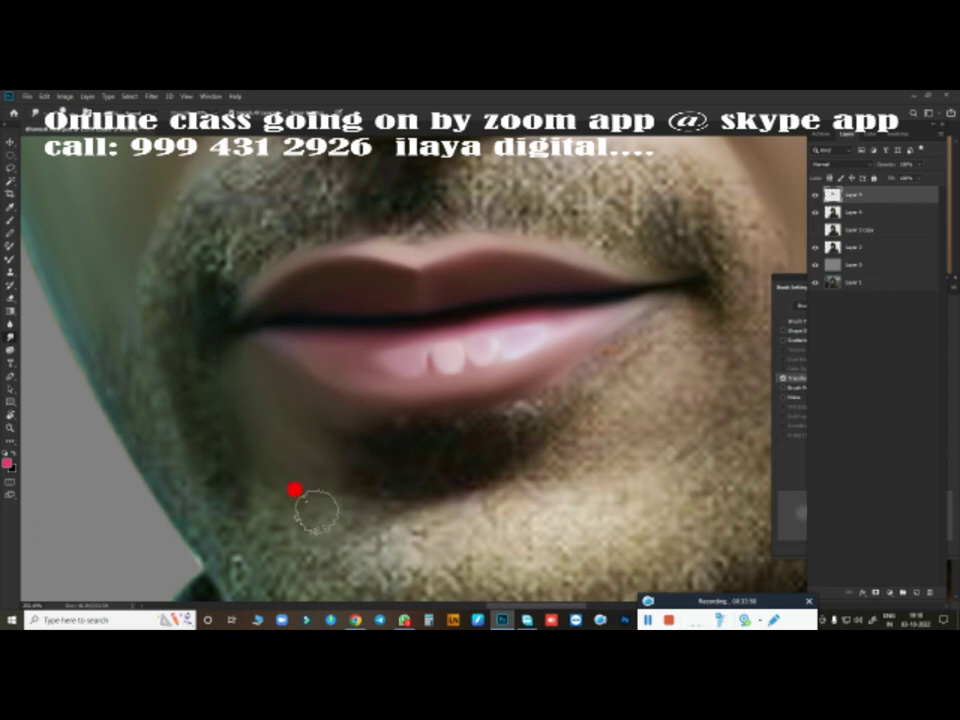
Step: Smudge the lower-lip corner and the stubble around the goatee into smooth skin
mouse_move(628, 315)
mouse_down()
mouse_move(539, 372)
mouse_move(670, 349)
mouse_up()
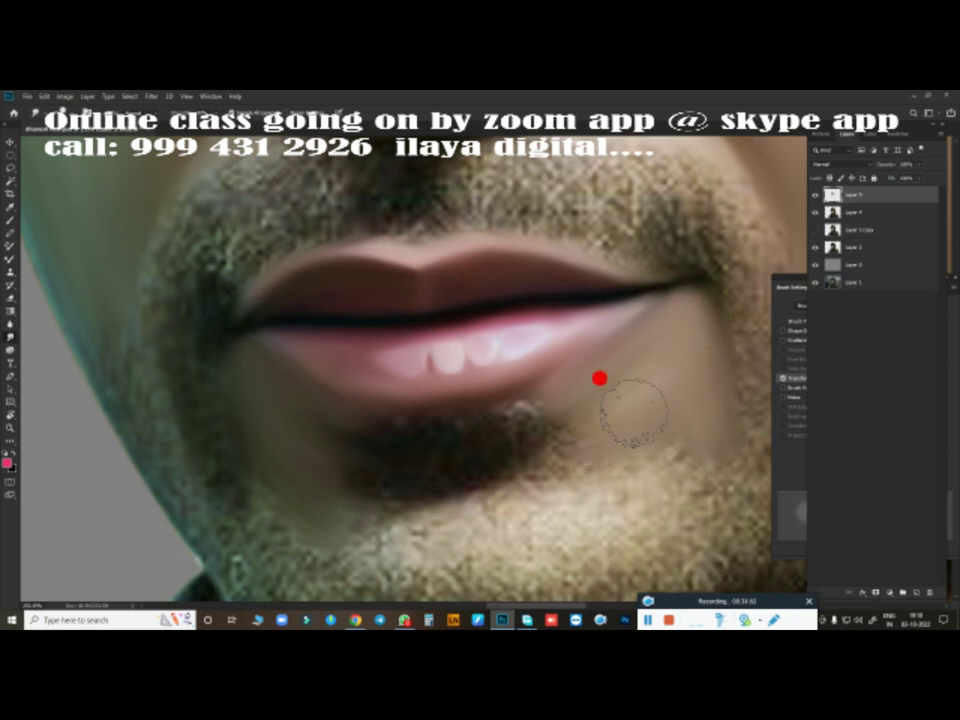
drag(537, 381, 626, 364)
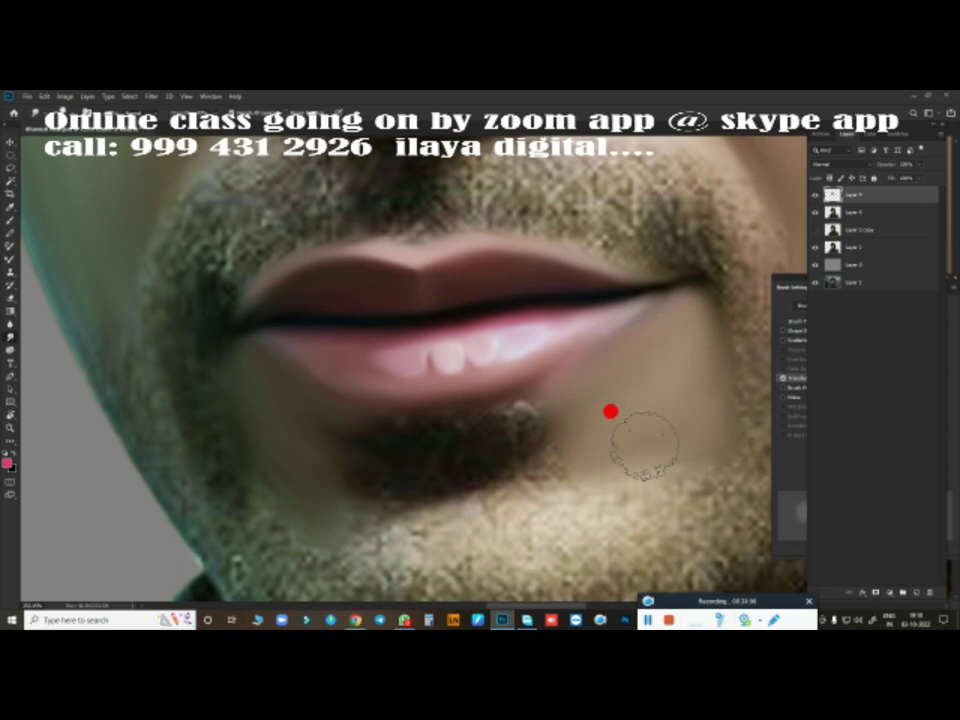
mouse_move(614, 320)
mouse_down()
mouse_move(657, 278)
mouse_move(598, 284)
mouse_move(659, 278)
mouse_move(571, 354)
mouse_move(386, 418)
mouse_move(390, 407)
mouse_move(426, 411)
mouse_move(510, 390)
mouse_move(519, 407)
mouse_move(364, 478)
mouse_move(351, 441)
mouse_move(329, 459)
mouse_move(617, 443)
mouse_up()
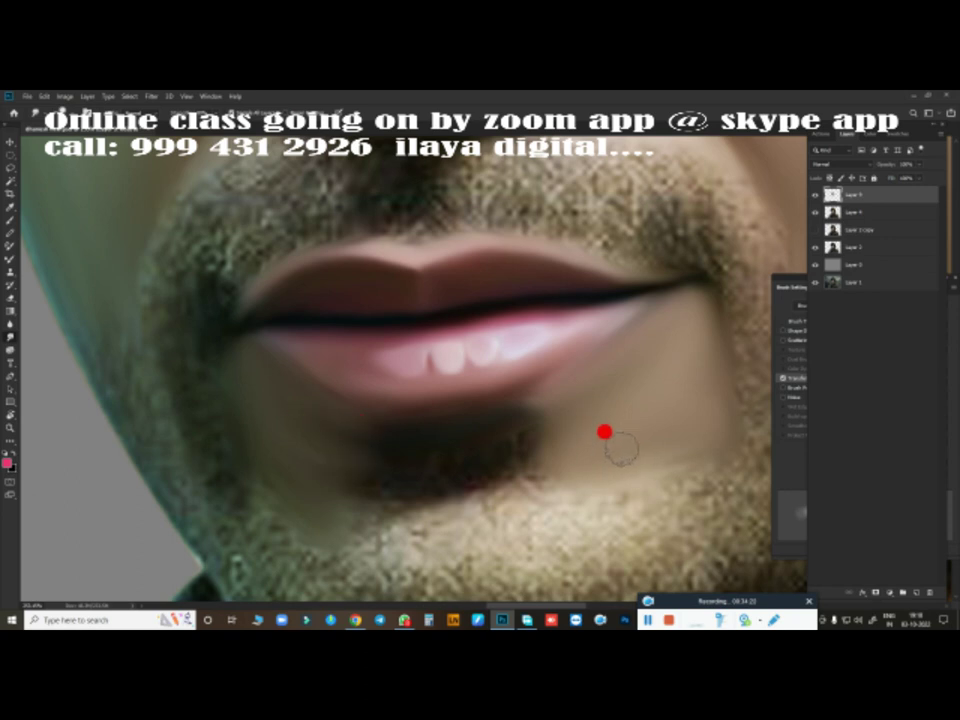
scroll(617, 443, down, 3)
mouse_move(480, 350)
mouse_down()
mouse_move(574, 375)
mouse_move(530, 377)
mouse_move(617, 360)
mouse_move(364, 418)
mouse_move(328, 403)
mouse_move(458, 373)
mouse_move(378, 430)
mouse_move(280, 417)
mouse_move(233, 389)
mouse_move(245, 360)
mouse_move(430, 390)
mouse_move(602, 309)
mouse_move(626, 343)
mouse_move(544, 418)
mouse_move(463, 426)
mouse_move(242, 307)
mouse_move(291, 343)
mouse_move(282, 305)
mouse_move(499, 279)
mouse_move(330, 377)
mouse_move(337, 328)
mouse_move(358, 358)
mouse_move(390, 306)
mouse_move(456, 336)
mouse_move(455, 284)
mouse_move(439, 326)
mouse_move(446, 321)
mouse_move(399, 356)
mouse_move(423, 357)
mouse_move(339, 351)
mouse_move(302, 326)
mouse_move(299, 303)
mouse_up()
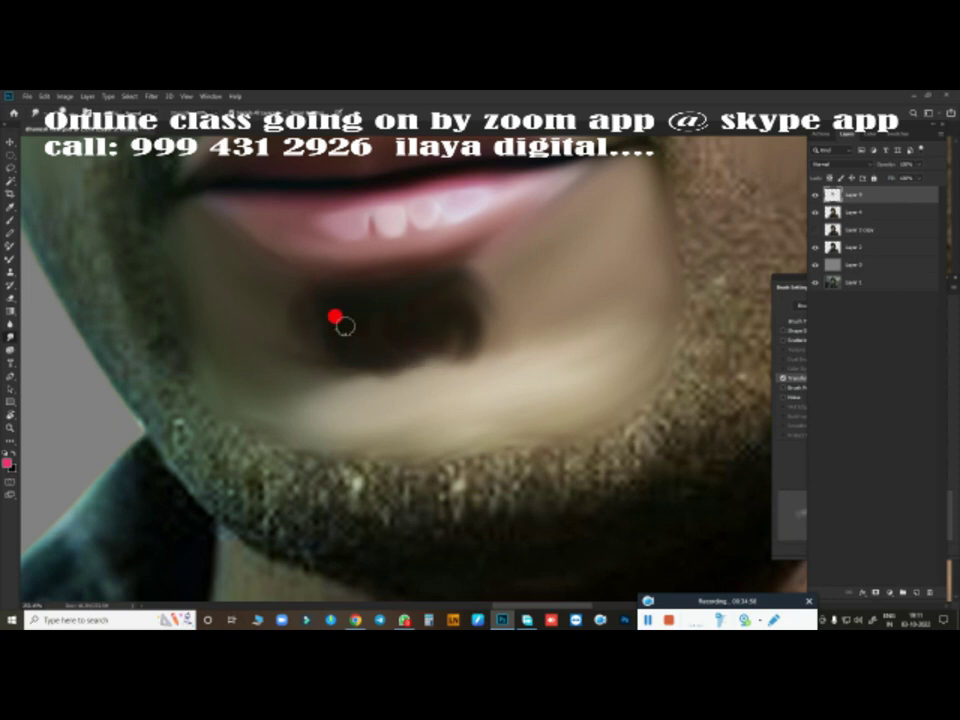
Step: Reshape the goatee's right and lower edges with the Smudge tool
drag(512, 297, 495, 324)
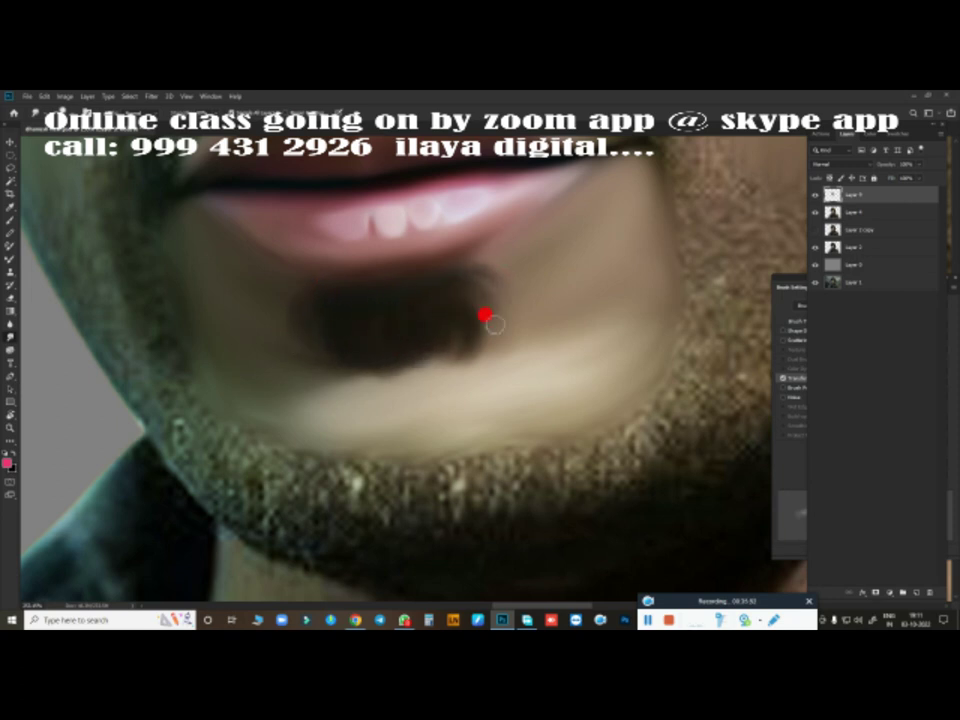
drag(445, 354, 477, 277)
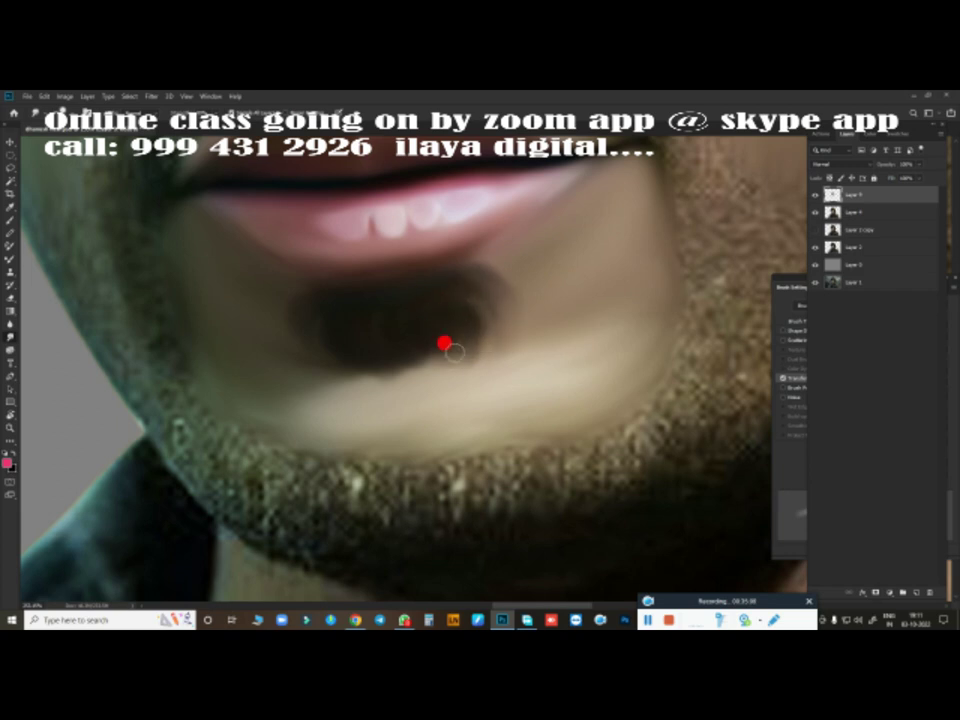
drag(443, 343, 417, 357)
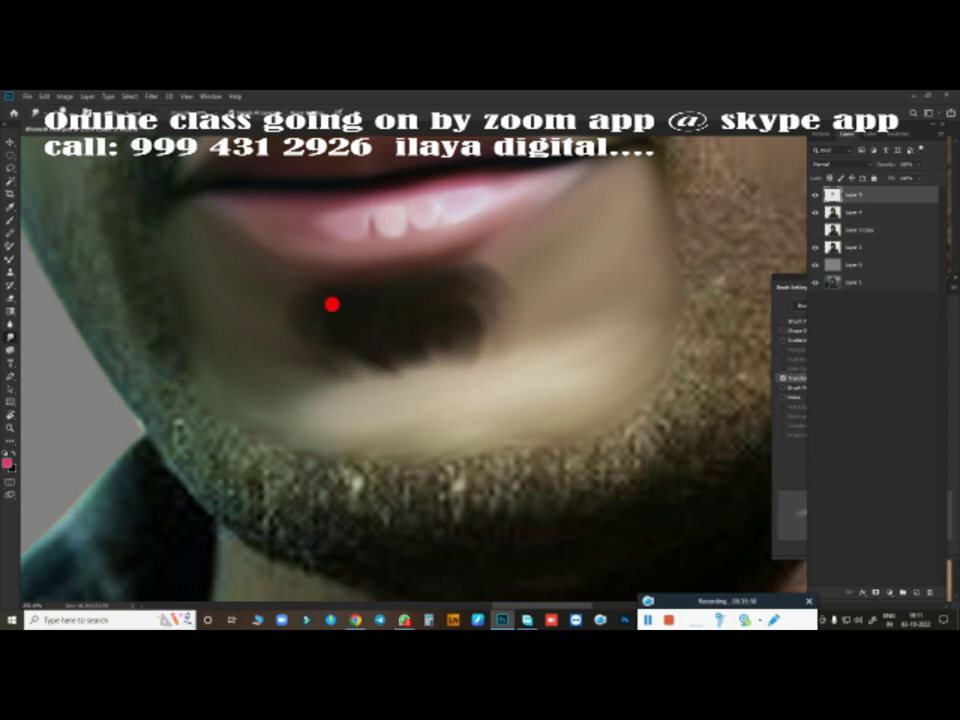
scroll(501, 356, down, 3)
scroll(520, 430, down, 1)
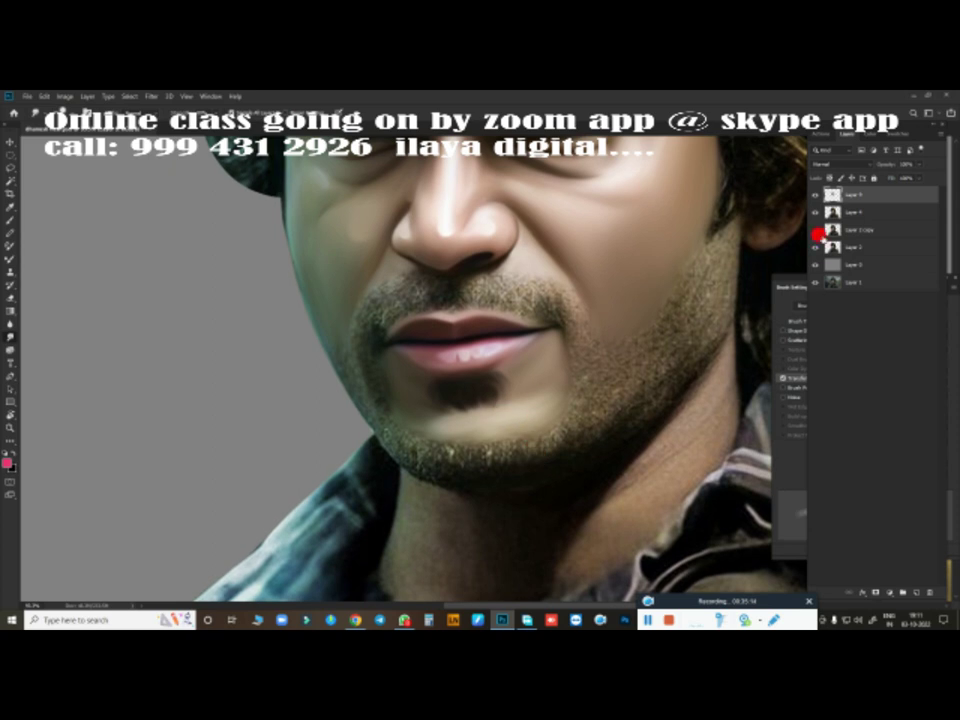
scroll(542, 394, up, 3)
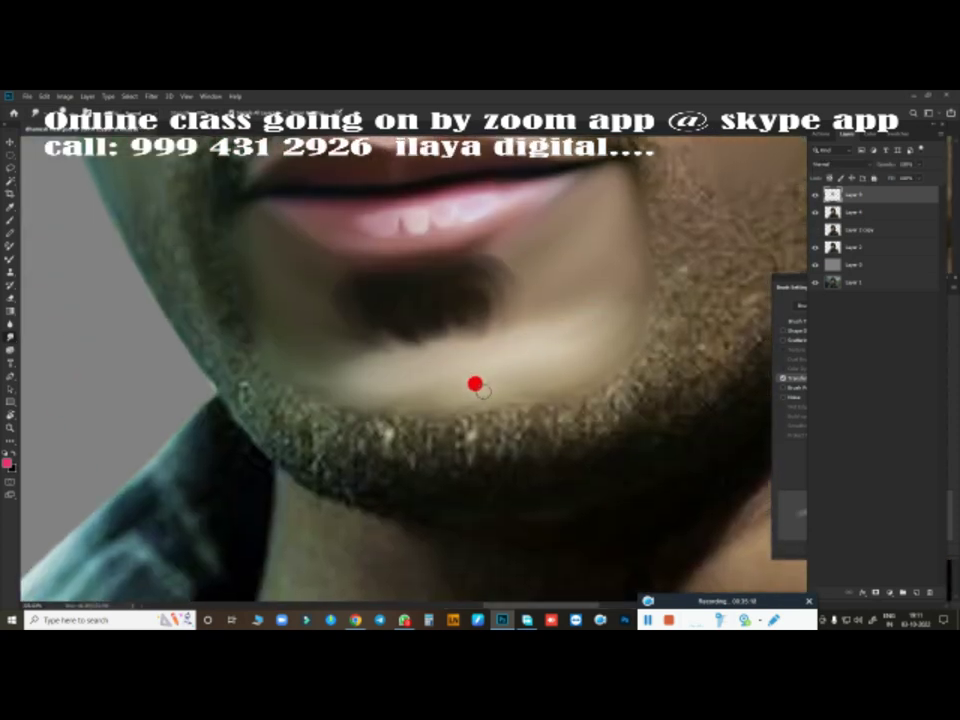
Step: Blend the lower edges of the shadow under the lip into the chin, resizing the brush
key(bracketright)
key(bracketright)
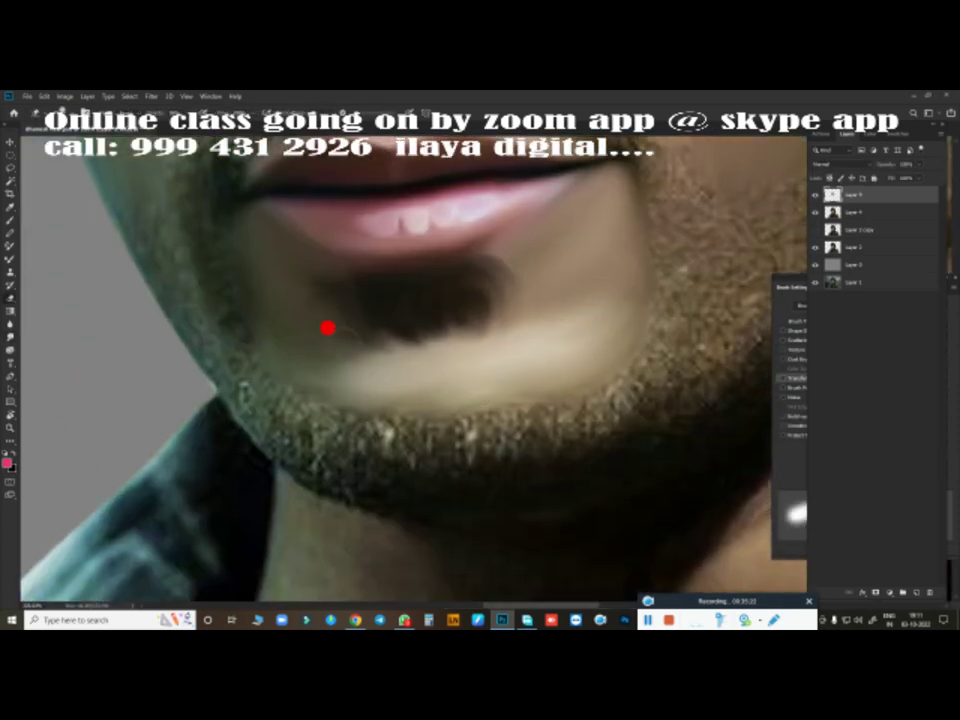
drag(326, 328, 431, 336)
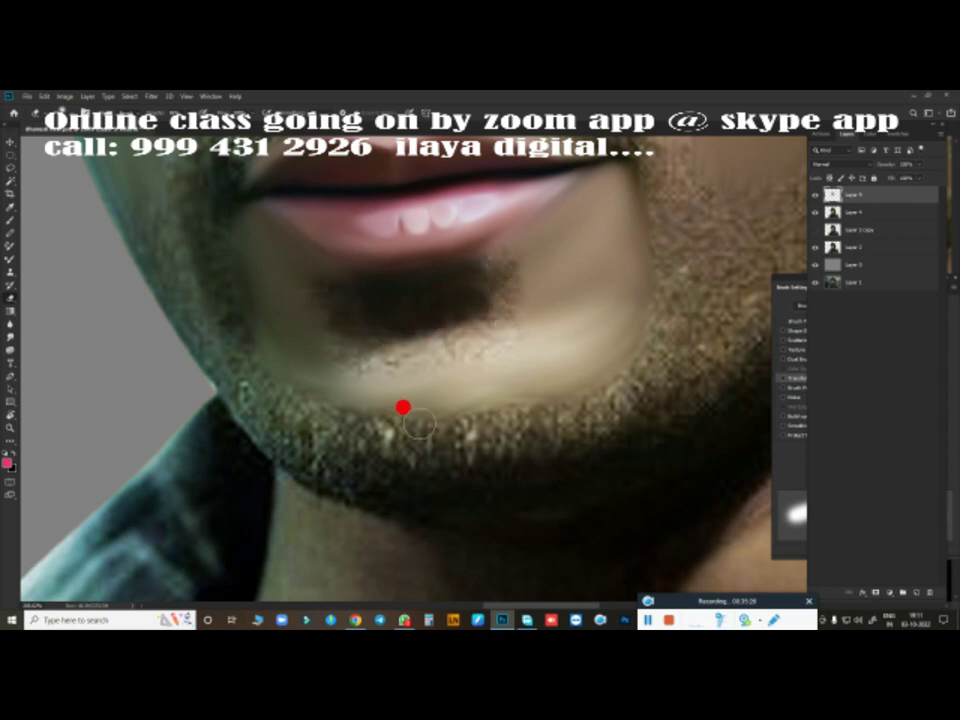
key(bracketleft)
key(bracketleft)
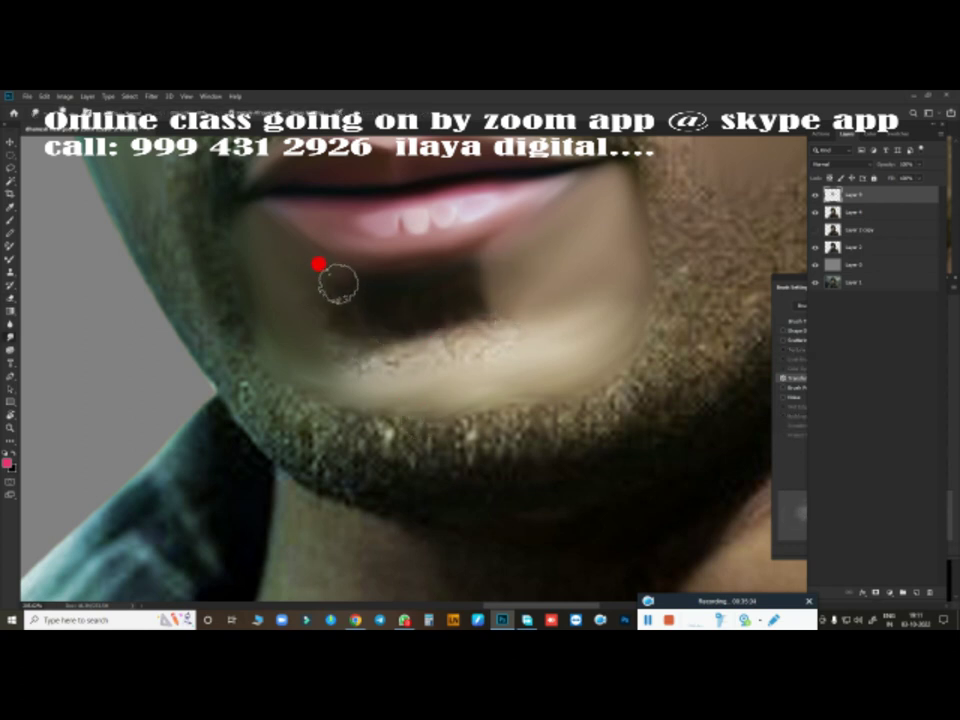
mouse_move(317, 360)
mouse_down()
mouse_move(398, 328)
mouse_move(386, 340)
mouse_move(461, 276)
mouse_up()
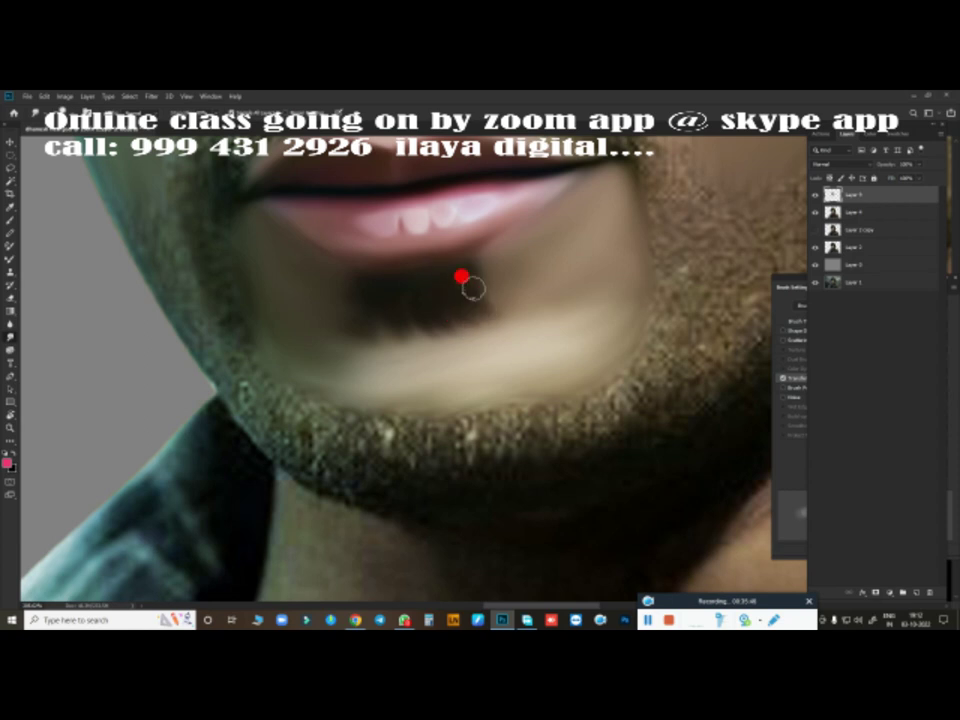
mouse_move(381, 286)
mouse_down()
mouse_move(463, 307)
mouse_move(424, 332)
mouse_move(373, 298)
mouse_move(418, 306)
mouse_move(416, 328)
mouse_move(481, 309)
mouse_move(414, 321)
mouse_up()
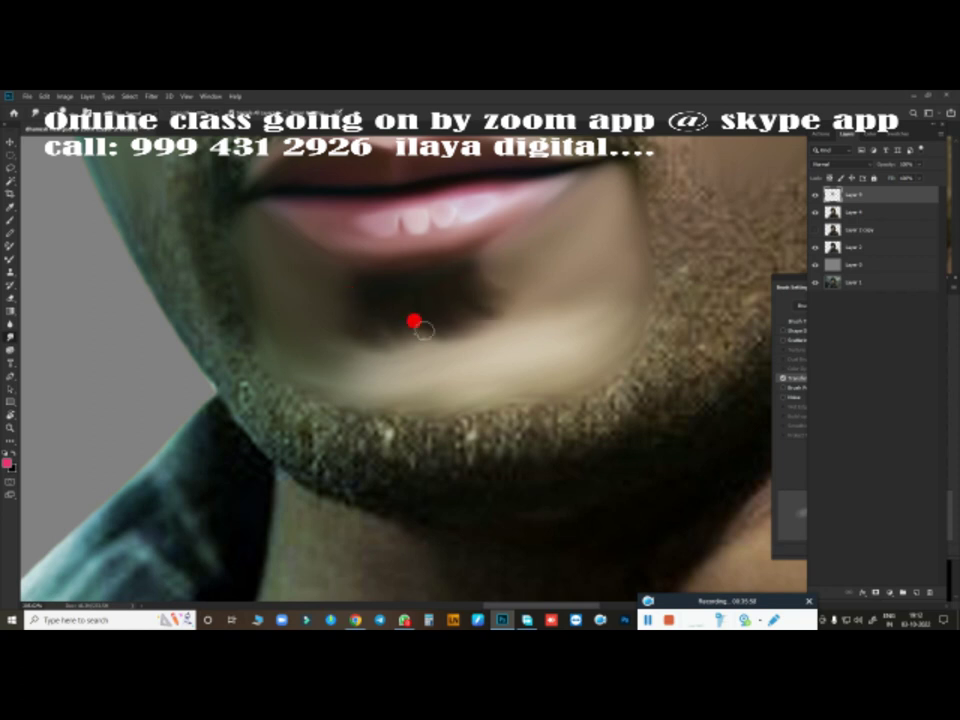
scroll(492, 380, down, 3)
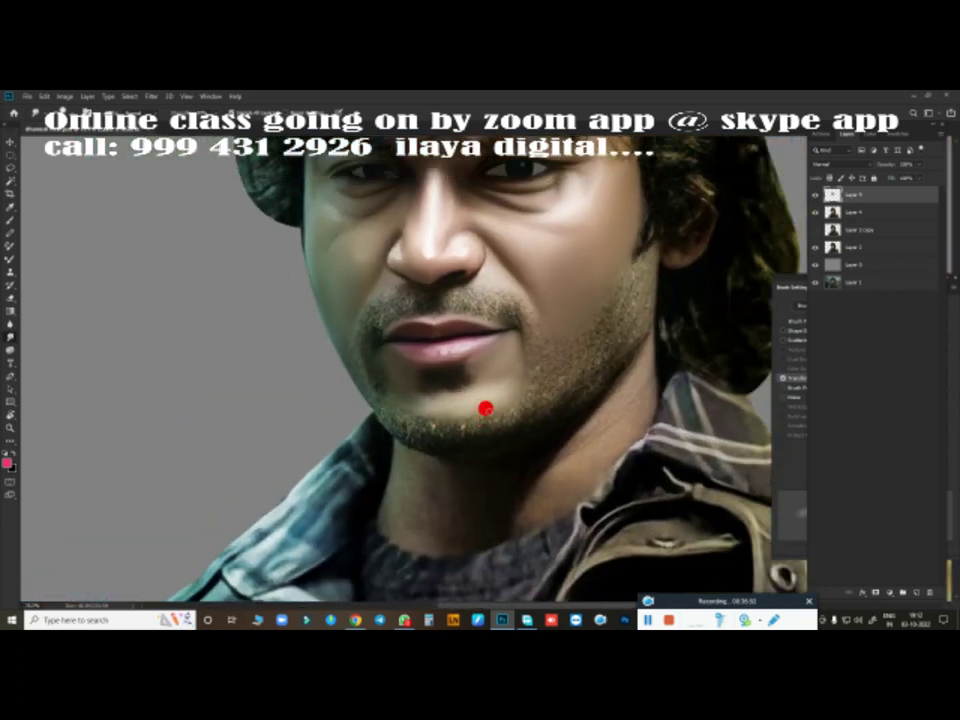
Step: Smudge the neck contours and skin smooth, blending the edge into the sweater collar
scroll(500, 422, down, 3)
scroll(505, 360, up, 2)
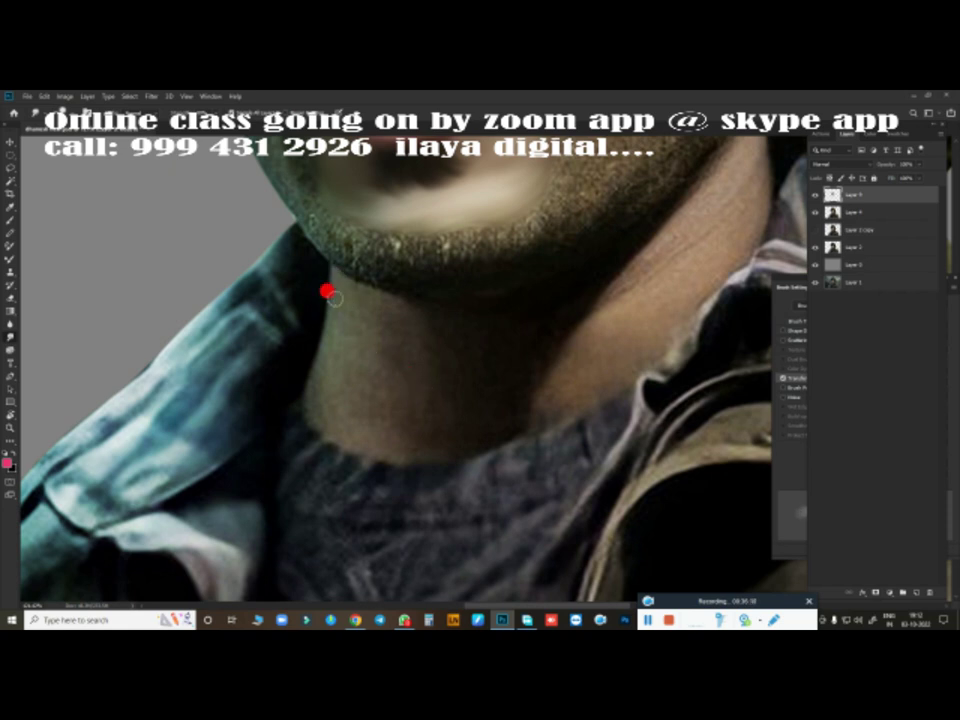
mouse_move(410, 308)
mouse_down()
mouse_move(345, 306)
mouse_move(318, 383)
mouse_up()
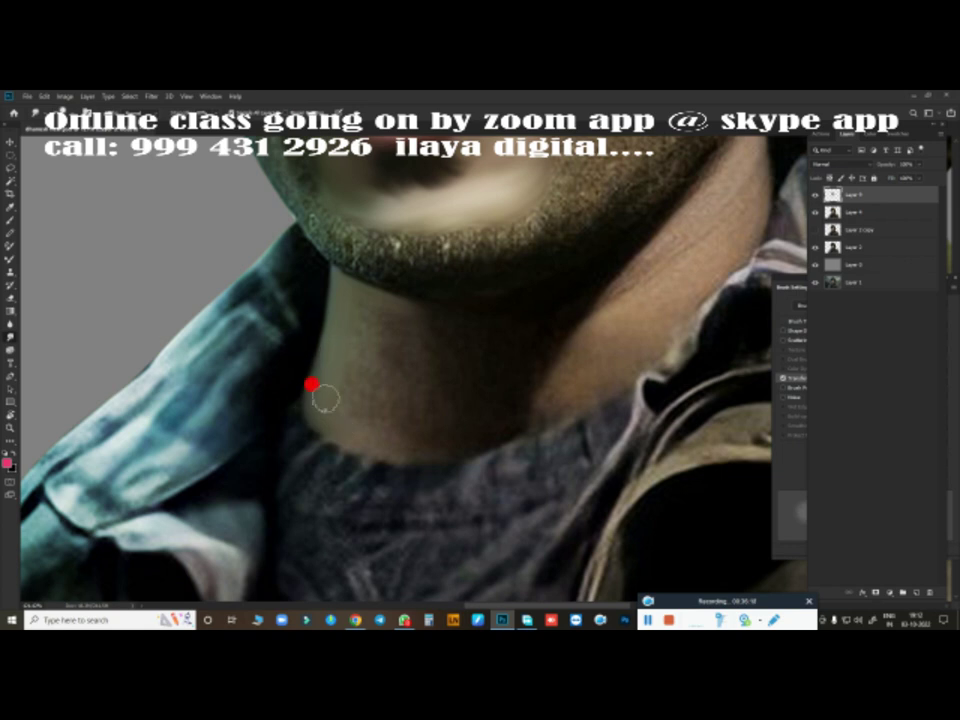
drag(357, 438, 474, 446)
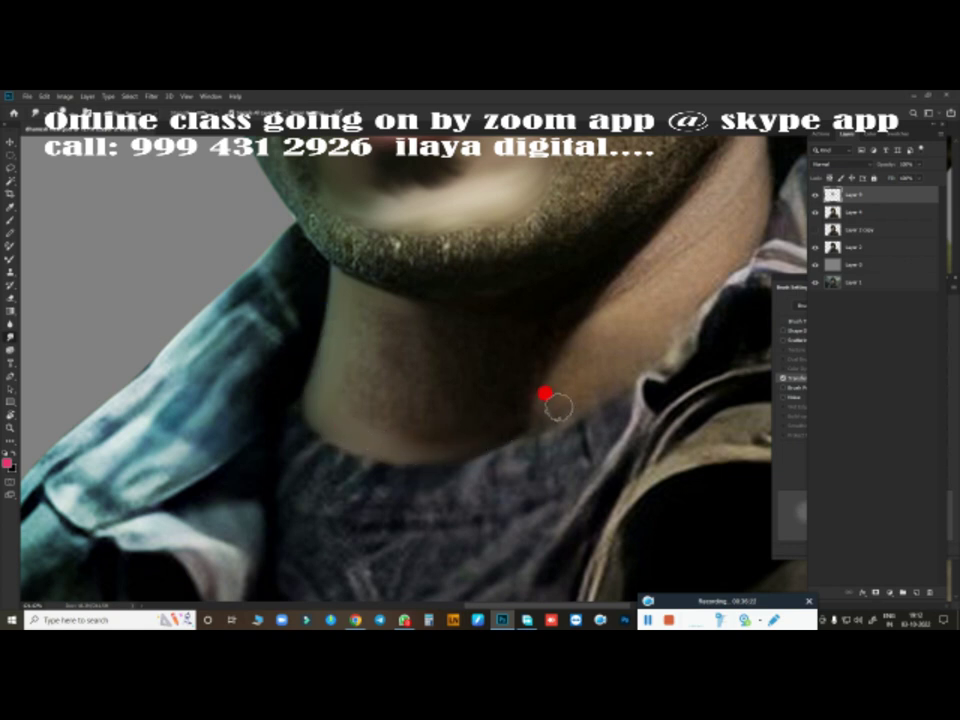
mouse_move(557, 406)
mouse_down()
mouse_move(426, 311)
mouse_move(345, 317)
mouse_move(373, 358)
mouse_move(371, 396)
mouse_move(515, 322)
mouse_move(399, 379)
mouse_move(463, 429)
mouse_move(426, 403)
mouse_move(673, 197)
mouse_move(508, 396)
mouse_move(527, 398)
mouse_move(497, 358)
mouse_move(461, 388)
mouse_up()
scroll(574, 364, up, 3)
mouse_move(574, 364)
mouse_down()
mouse_move(497, 335)
mouse_move(374, 454)
mouse_move(424, 456)
mouse_move(286, 530)
mouse_move(300, 521)
mouse_move(243, 528)
mouse_move(429, 411)
mouse_move(441, 419)
mouse_move(481, 301)
mouse_move(500, 287)
mouse_up()
scroll(243, 528, up, 3)
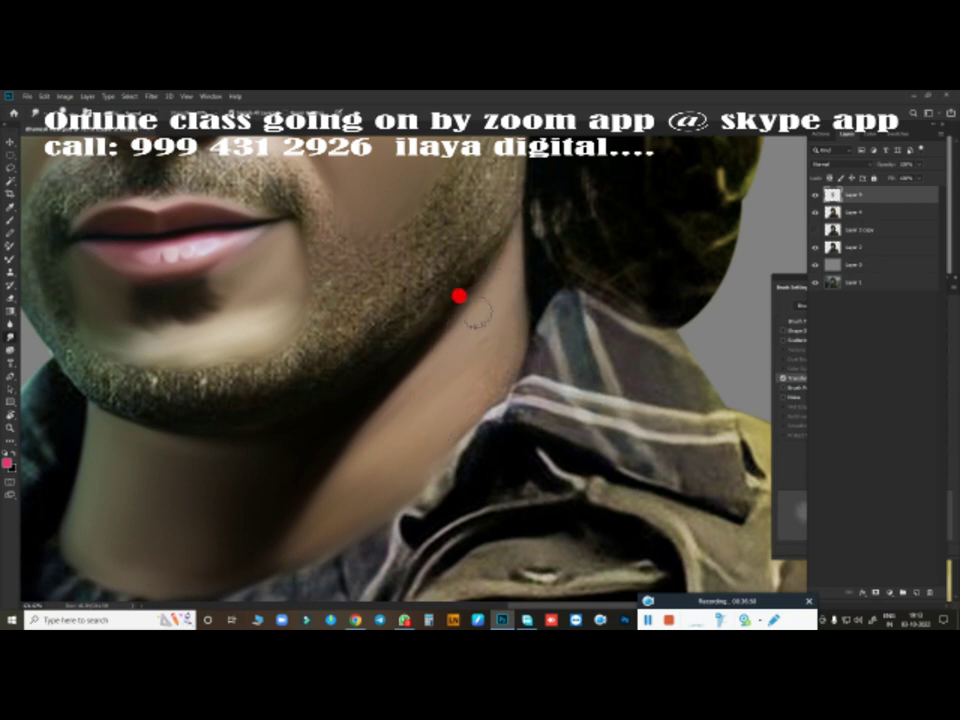
Step: Smudge along the jaw and neck into the hair, then smooth the ear's upper edge
mouse_move(482, 297)
mouse_down()
mouse_move(471, 379)
mouse_move(433, 401)
mouse_move(422, 424)
mouse_move(359, 480)
mouse_up()
mouse_move(466, 354)
mouse_down()
mouse_move(396, 379)
mouse_move(437, 379)
mouse_move(465, 349)
mouse_up()
scroll(465, 349, down, 2)
scroll(519, 359, up, 2)
scroll(519, 388, up, 2)
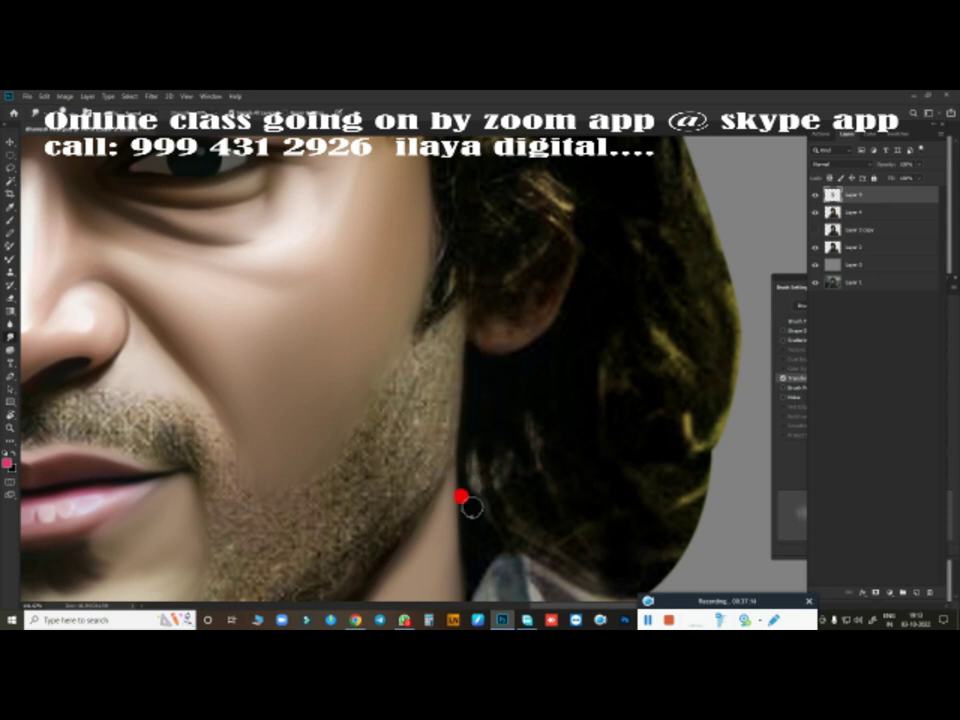
mouse_move(470, 507)
mouse_down()
mouse_move(488, 315)
mouse_move(536, 306)
mouse_move(514, 334)
mouse_move(561, 276)
mouse_move(502, 348)
mouse_move(535, 327)
mouse_up()
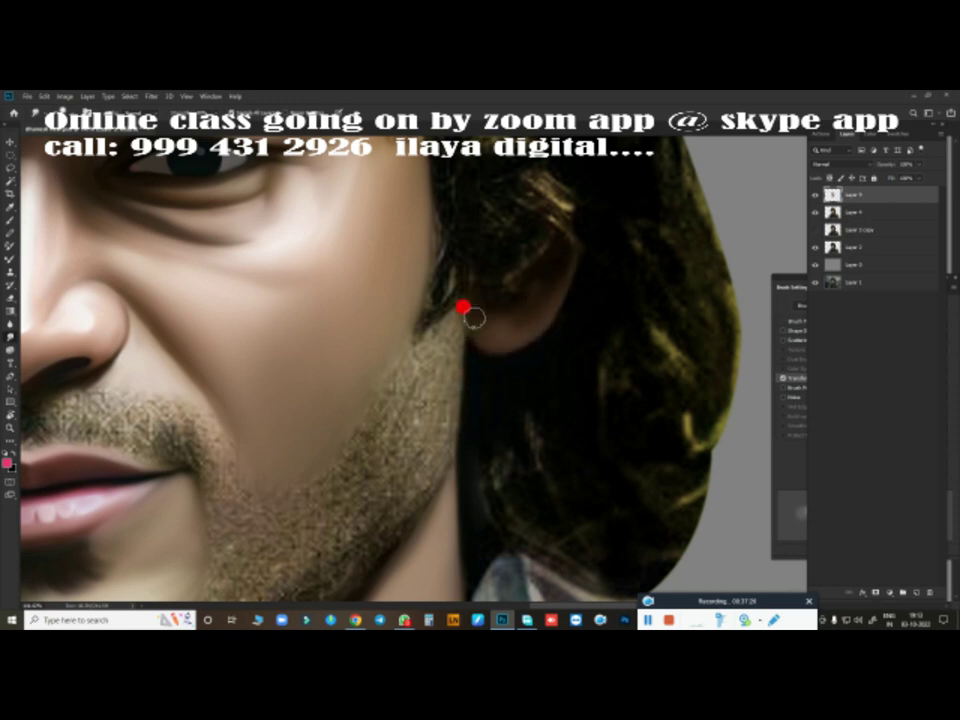
mouse_move(474, 318)
mouse_down()
mouse_move(535, 268)
mouse_move(531, 283)
mouse_move(574, 225)
mouse_move(562, 244)
mouse_move(551, 347)
mouse_move(513, 357)
mouse_up()
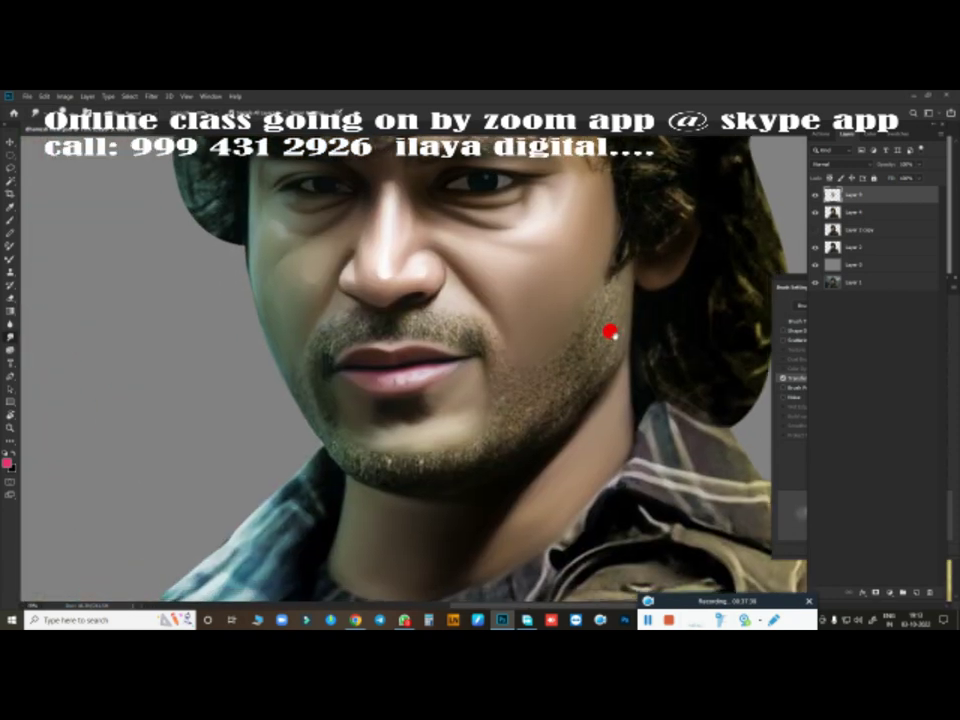
drag(495, 405, 529, 459)
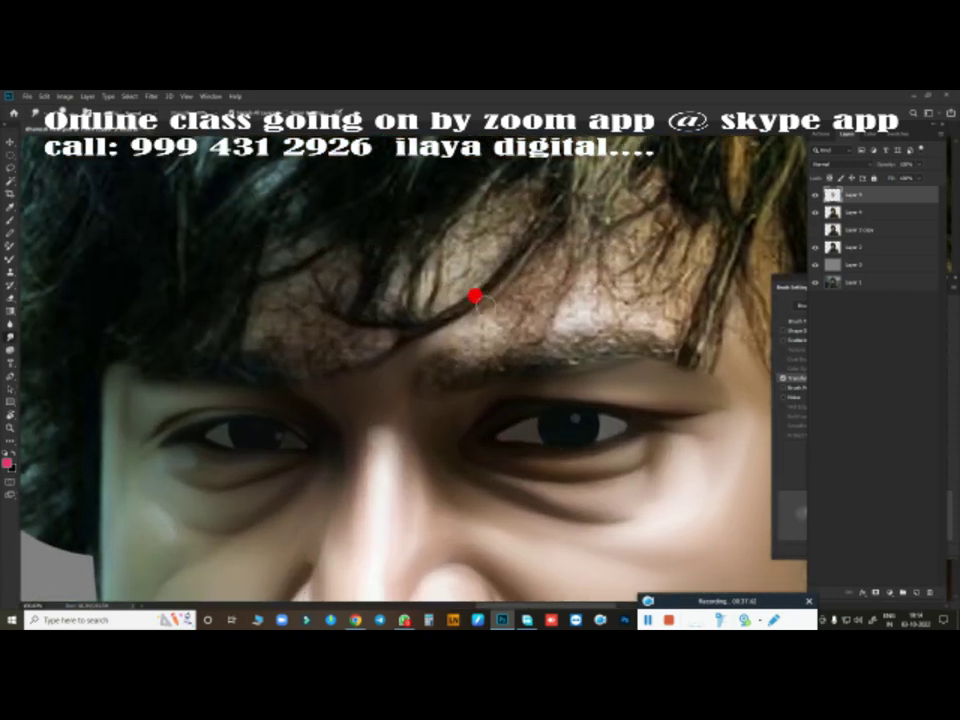
Step: Smudge the hairline into the brow and paint darker strands into the forehead fringe
mouse_move(475, 297)
mouse_down()
mouse_move(362, 377)
mouse_move(262, 293)
mouse_move(249, 309)
mouse_move(264, 285)
mouse_move(251, 321)
mouse_move(297, 345)
mouse_move(317, 313)
mouse_move(349, 321)
mouse_move(296, 334)
mouse_move(351, 335)
mouse_move(521, 184)
mouse_move(403, 302)
mouse_move(505, 173)
mouse_move(396, 294)
mouse_move(392, 193)
mouse_move(321, 276)
mouse_move(311, 212)
mouse_move(321, 313)
mouse_move(313, 255)
mouse_move(379, 259)
mouse_move(357, 330)
mouse_move(429, 336)
mouse_move(411, 362)
mouse_up()
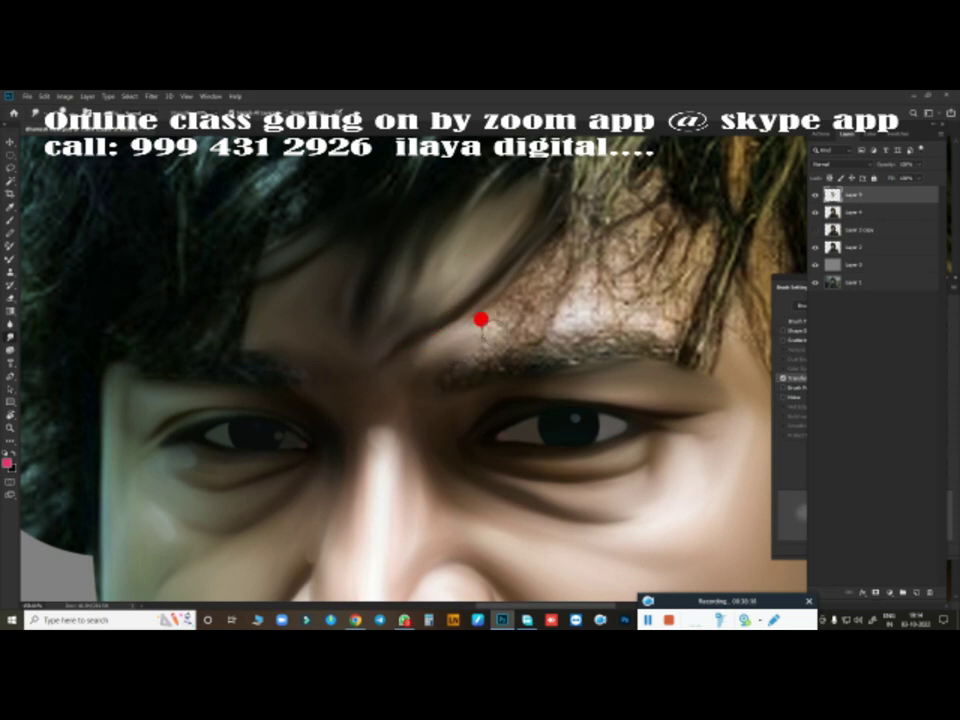
mouse_move(481, 319)
mouse_down()
mouse_move(529, 229)
mouse_move(476, 285)
mouse_move(516, 302)
mouse_move(576, 301)
mouse_move(583, 287)
mouse_move(463, 319)
mouse_move(377, 365)
mouse_move(461, 272)
mouse_move(330, 366)
mouse_move(459, 399)
mouse_move(450, 193)
mouse_move(392, 261)
mouse_up()
scroll(452, 390, up, 3)
scroll(452, 390, right, 3)
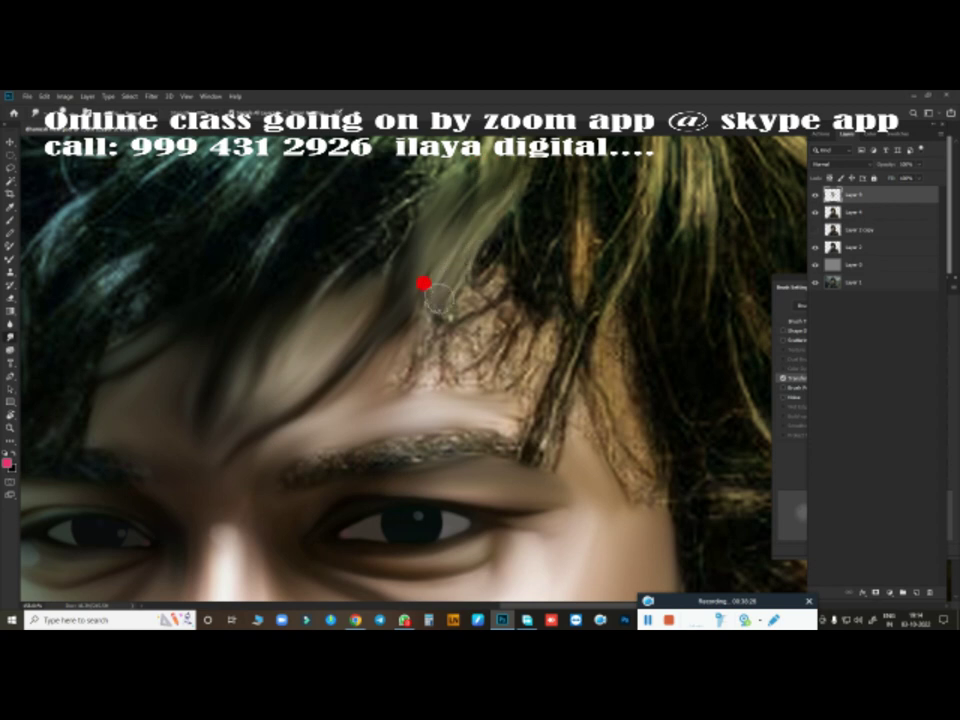
mouse_move(553, 206)
mouse_down()
mouse_move(588, 195)
mouse_move(643, 216)
mouse_move(647, 251)
mouse_move(677, 257)
mouse_move(702, 386)
mouse_up()
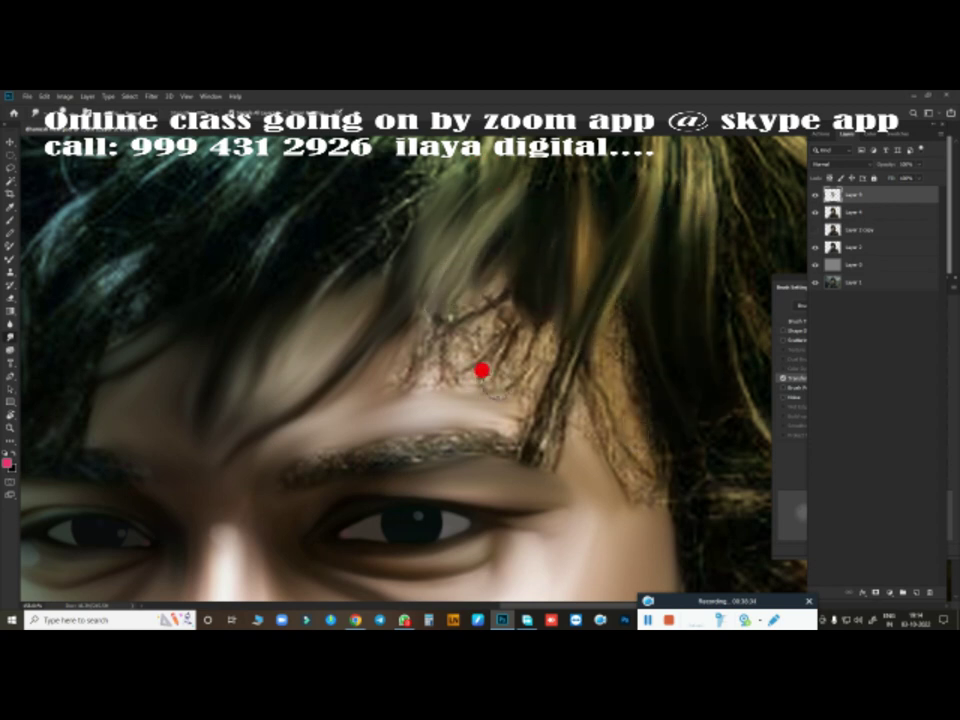
mouse_move(362, 375)
mouse_down()
mouse_move(439, 285)
mouse_move(433, 345)
mouse_move(501, 279)
mouse_move(497, 383)
mouse_up()
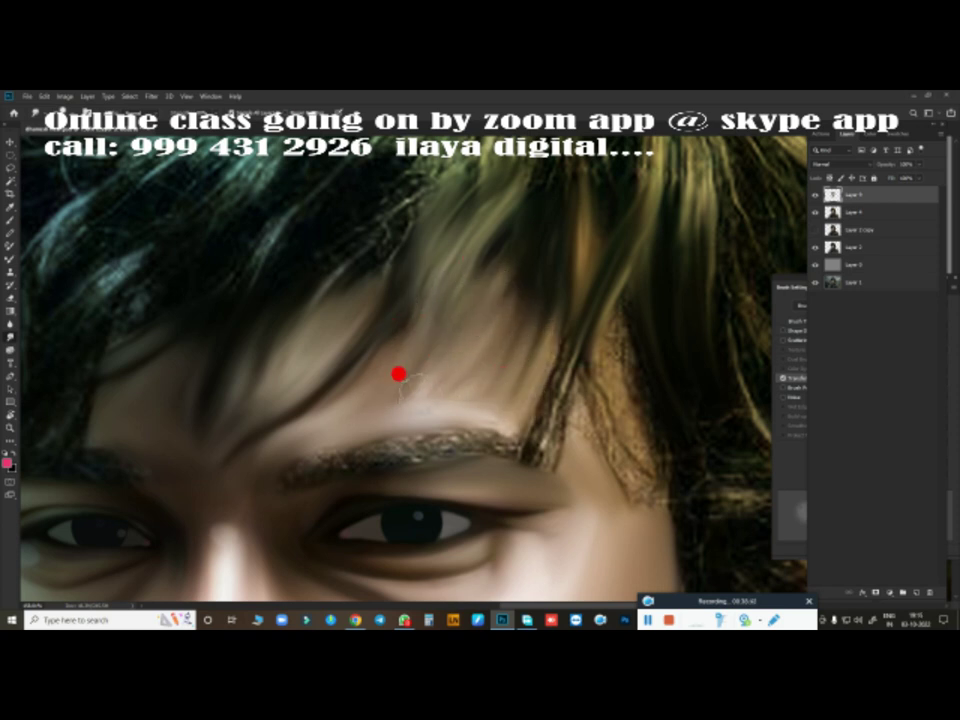
drag(594, 263, 519, 435)
Step: Toggle Layer 4 to compare with the original, then remove the textured strand at the right temple
click(811, 213)
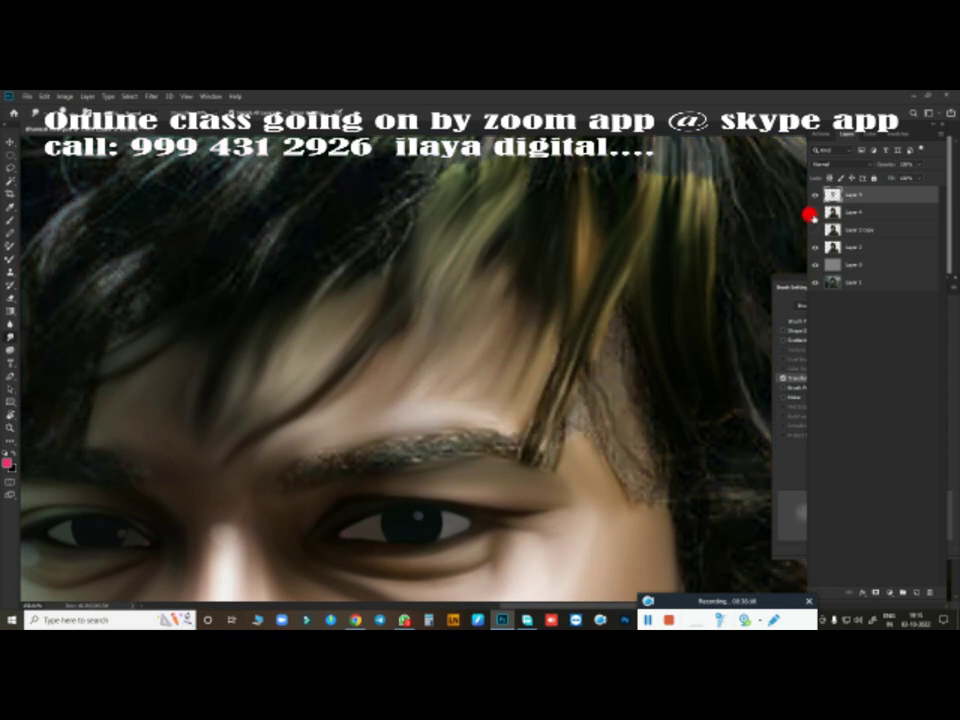
click(812, 214)
click(813, 212)
click(813, 212)
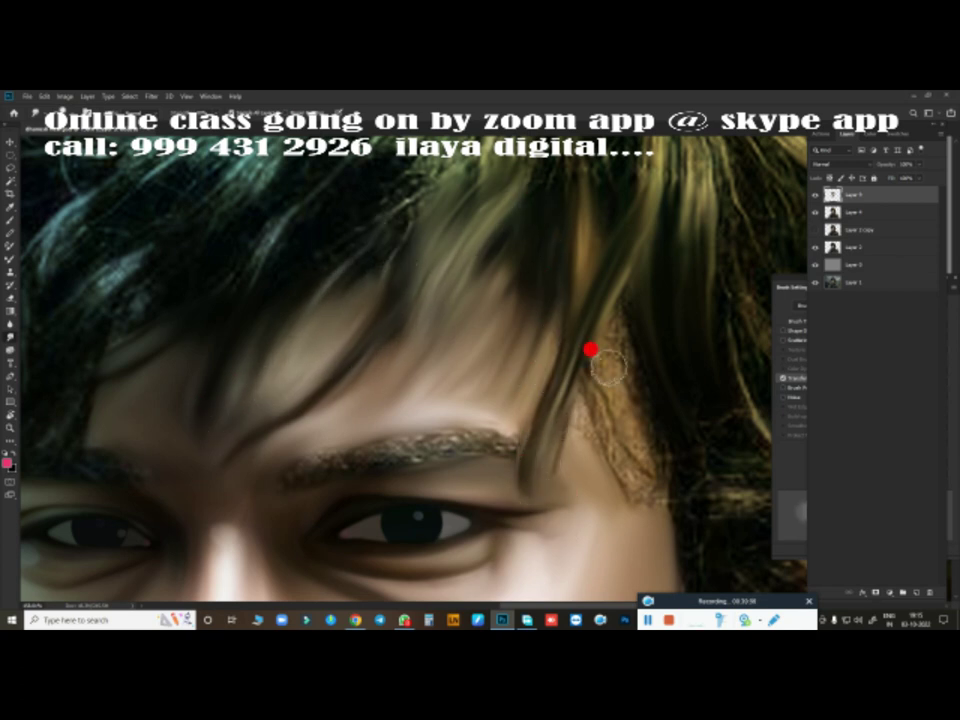
drag(568, 377, 620, 465)
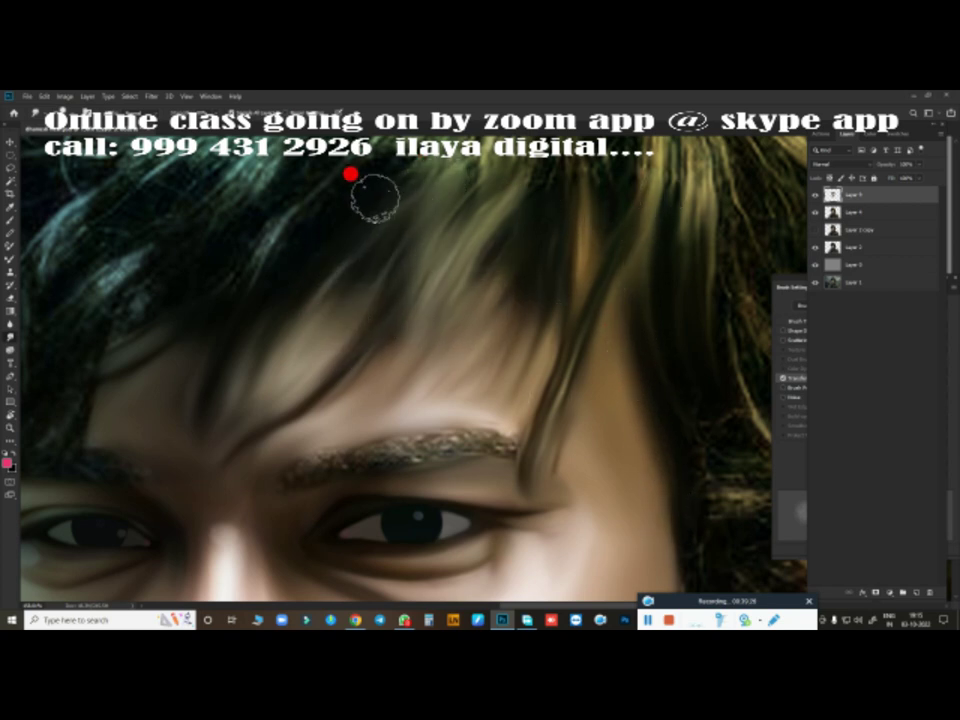
scroll(582, 416, down, 3)
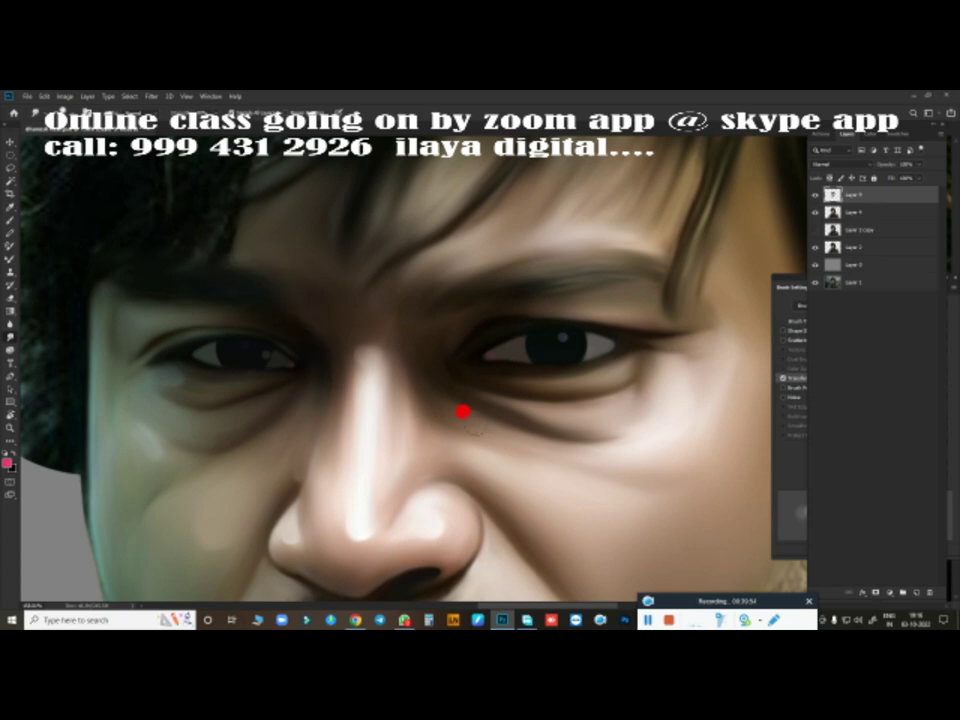
Step: Smudge the light streaks and left edge of the hair into a smooth dark mass
scroll(490, 403, left, 3)
scroll(370, 348, up, 3)
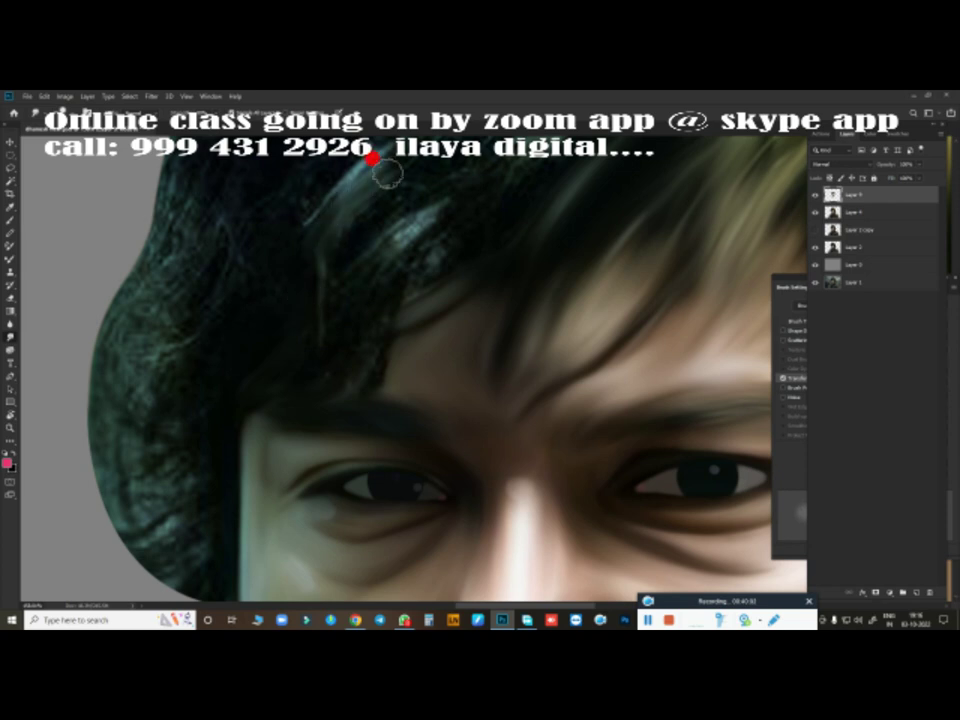
drag(364, 279, 461, 171)
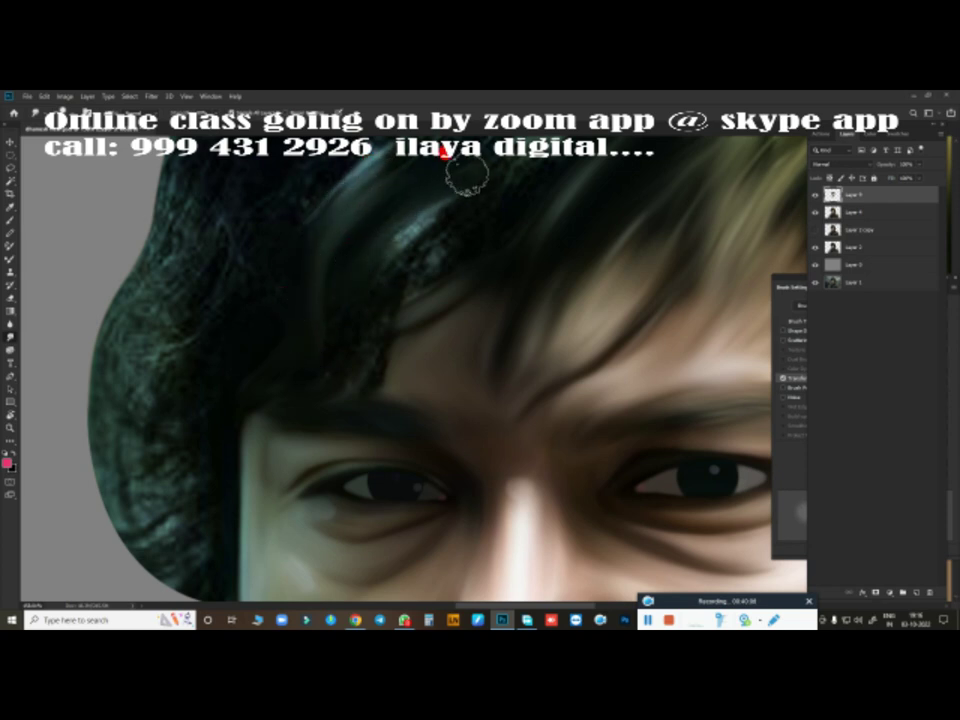
drag(517, 208, 347, 391)
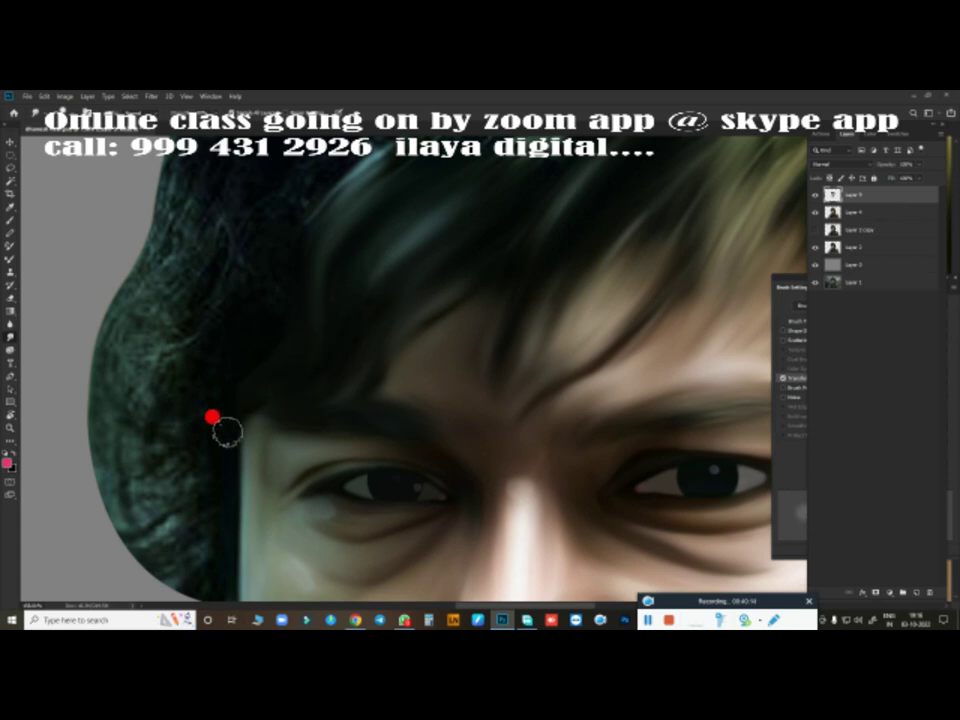
scroll(537, 430, down, 1)
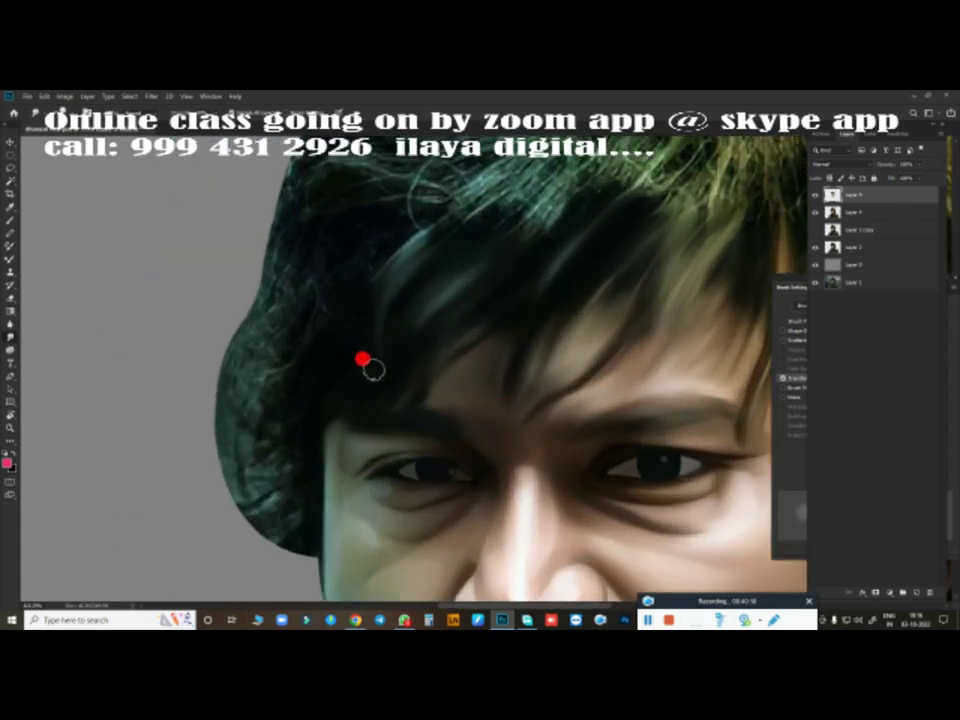
drag(569, 440, 529, 495)
scroll(601, 316, down, 2)
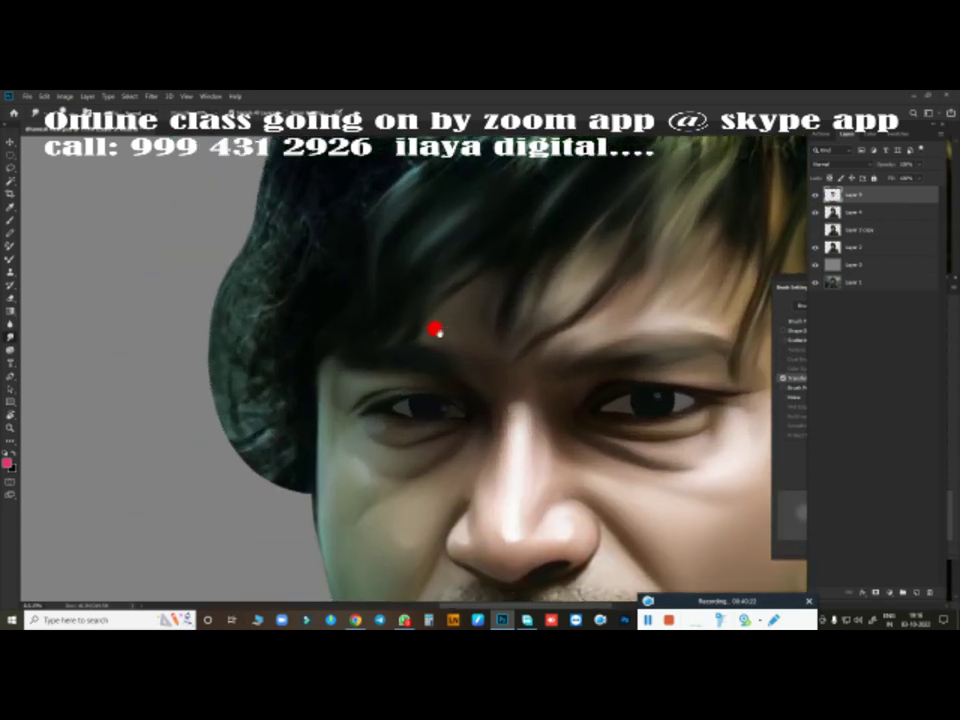
mouse_move(305, 200)
mouse_down()
mouse_move(326, 274)
mouse_move(321, 285)
mouse_move(236, 289)
mouse_move(240, 380)
mouse_move(265, 336)
mouse_up()
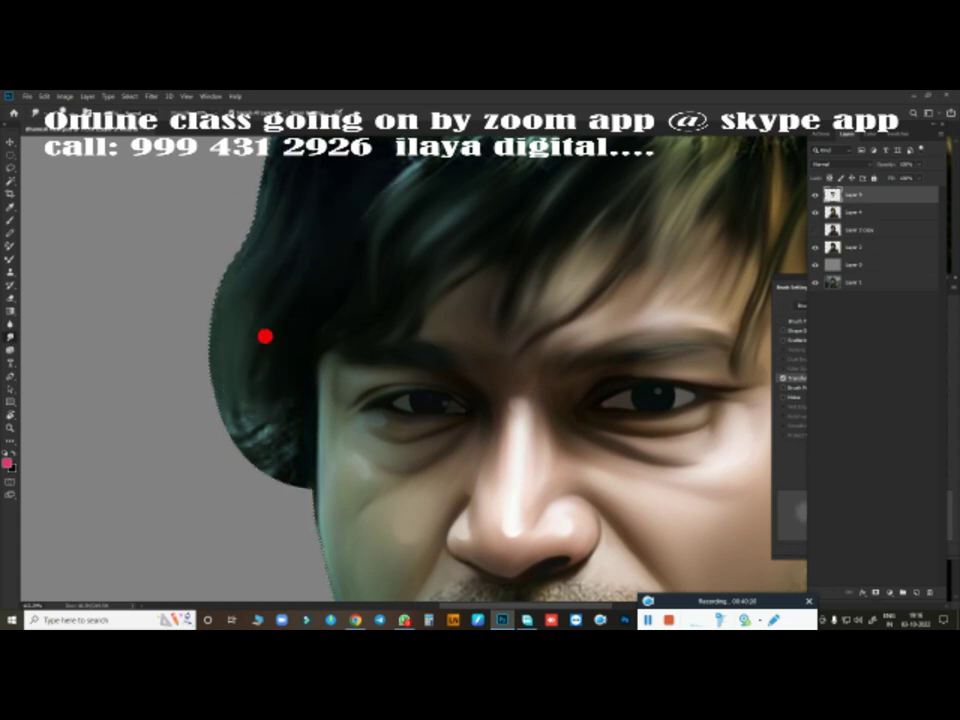
mouse_move(292, 470)
mouse_down()
mouse_move(218, 437)
mouse_move(229, 360)
mouse_move(235, 455)
mouse_up()
Step: Sweep the crown's hair strands and top edge into smooth, flowing strokes
scroll(384, 427, up, 5)
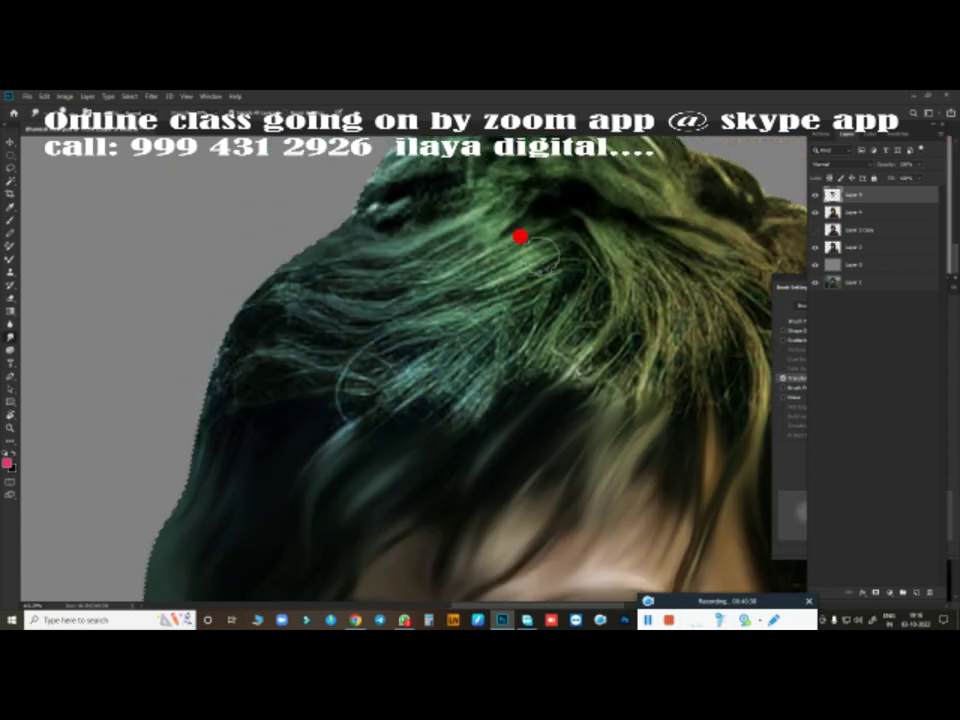
mouse_move(533, 214)
mouse_down()
mouse_move(512, 279)
mouse_move(508, 210)
mouse_move(408, 236)
mouse_move(423, 239)
mouse_up()
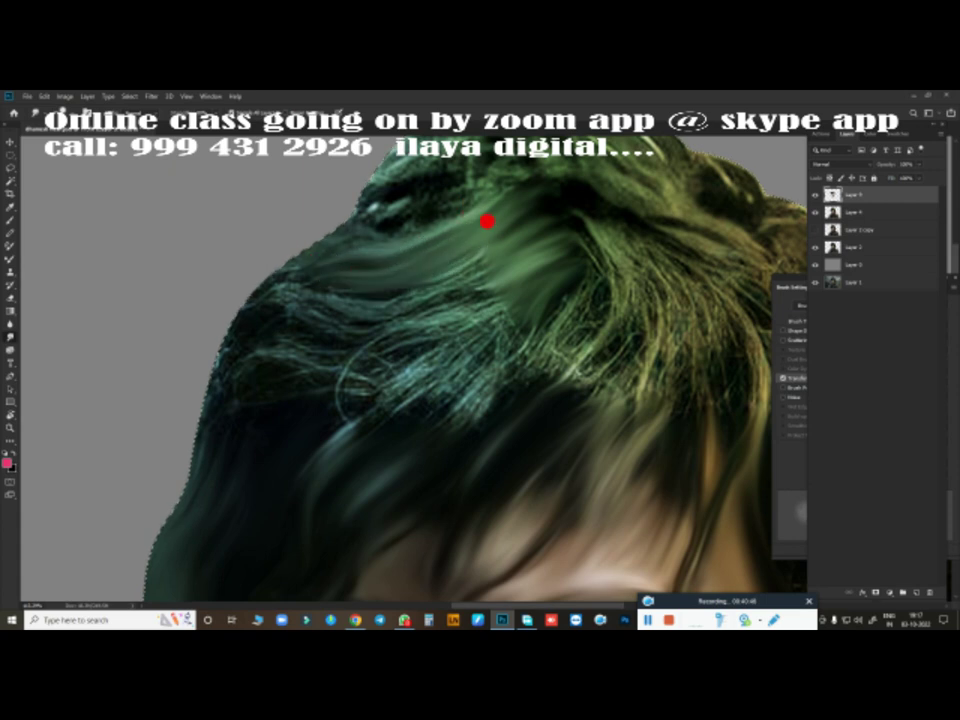
mouse_move(487, 221)
mouse_down()
mouse_move(506, 236)
mouse_move(443, 292)
mouse_move(498, 306)
mouse_move(466, 379)
mouse_move(526, 358)
mouse_move(553, 366)
mouse_up()
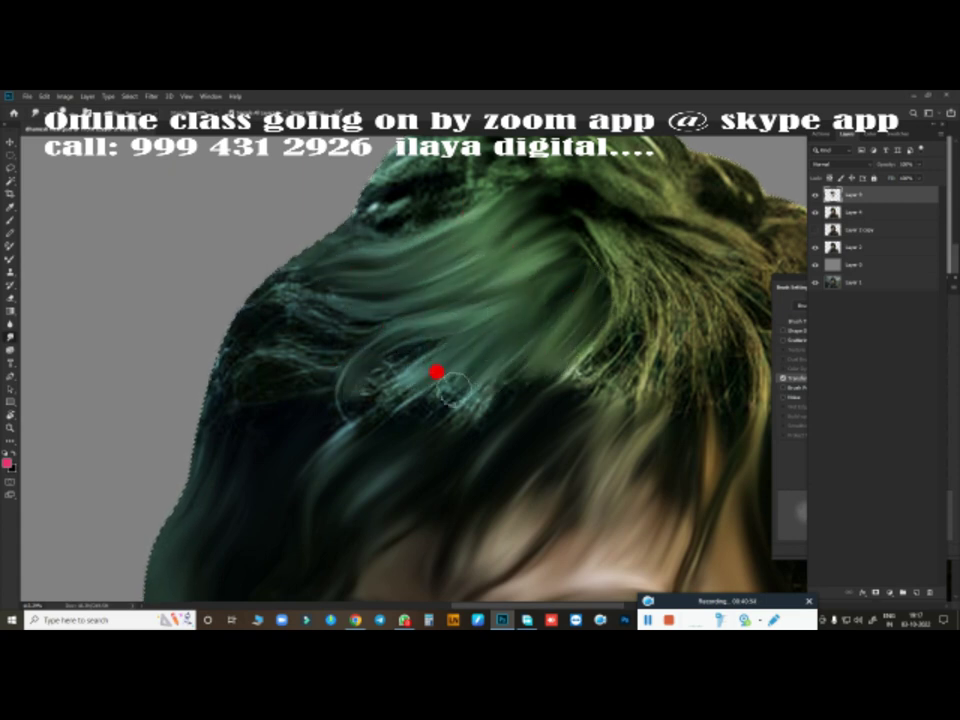
mouse_move(437, 372)
mouse_down()
mouse_move(379, 377)
mouse_move(544, 336)
mouse_move(430, 306)
mouse_move(315, 407)
mouse_move(407, 281)
mouse_move(347, 322)
mouse_move(204, 377)
mouse_move(187, 445)
mouse_up()
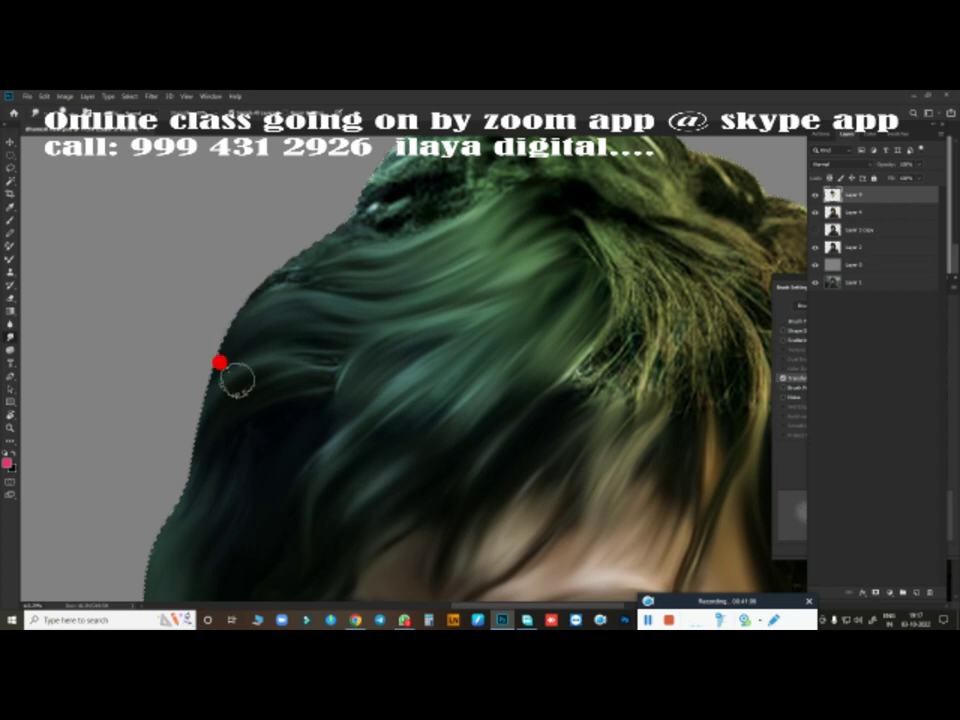
mouse_move(237, 379)
mouse_down()
mouse_move(272, 424)
mouse_move(287, 362)
mouse_move(328, 375)
mouse_move(369, 259)
mouse_move(229, 303)
mouse_move(437, 226)
mouse_move(250, 269)
mouse_up()
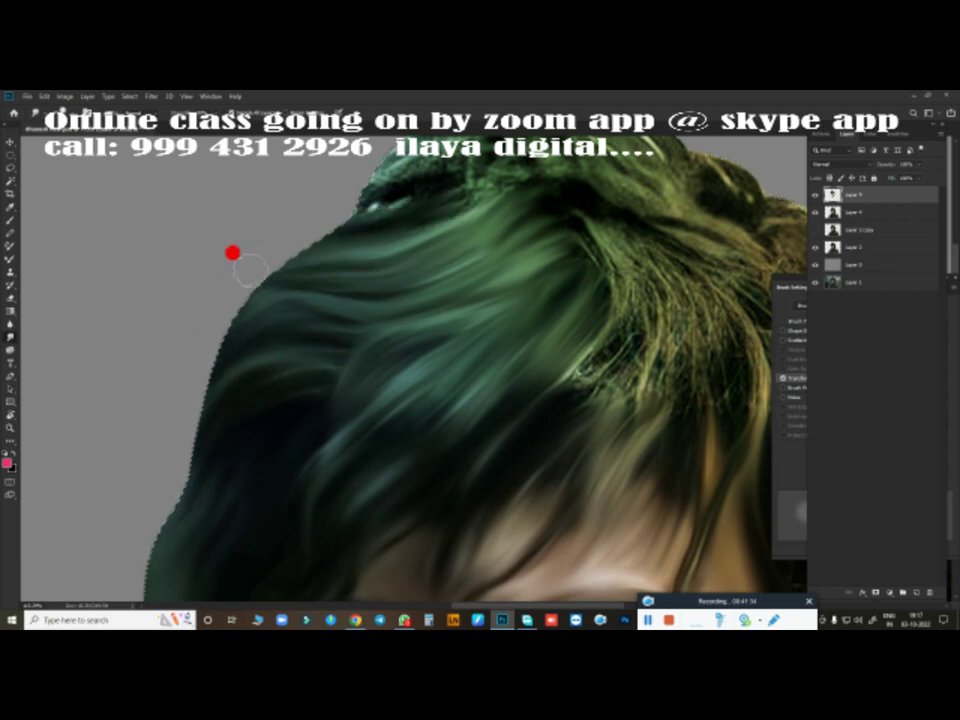
mouse_move(216, 388)
mouse_down()
mouse_move(549, 381)
mouse_move(441, 338)
mouse_move(403, 240)
mouse_move(417, 229)
mouse_move(531, 268)
mouse_move(476, 236)
mouse_move(286, 213)
mouse_move(172, 254)
mouse_move(185, 271)
mouse_move(180, 300)
mouse_move(261, 267)
mouse_move(236, 311)
mouse_move(399, 279)
mouse_move(481, 299)
mouse_up()
scroll(490, 381, down, 1)
mouse_move(490, 381)
mouse_down()
mouse_move(400, 287)
mouse_move(439, 328)
mouse_move(589, 326)
mouse_move(540, 414)
mouse_move(541, 345)
mouse_move(583, 411)
mouse_move(583, 465)
mouse_move(471, 302)
mouse_move(506, 448)
mouse_move(484, 508)
mouse_move(405, 369)
mouse_move(406, 313)
mouse_up()
Step: Blend the brown strands into the green and smooth the top and outer side-hair edges
scroll(377, 431, right, 3)
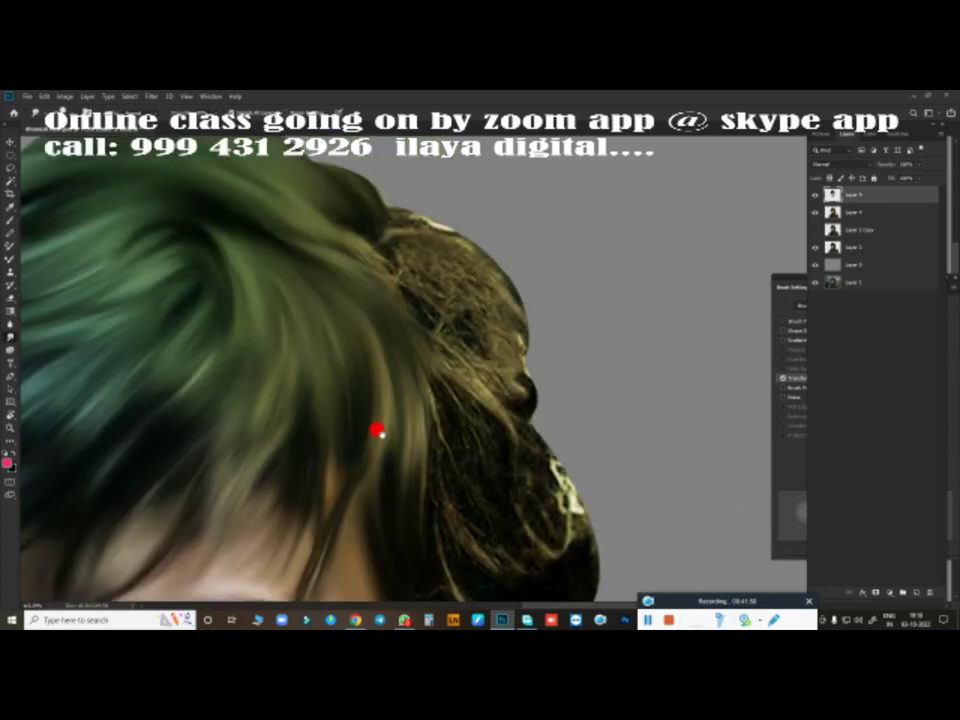
mouse_move(409, 263)
mouse_down()
mouse_move(429, 315)
mouse_move(457, 289)
mouse_move(385, 199)
mouse_move(360, 222)
mouse_move(367, 190)
mouse_up()
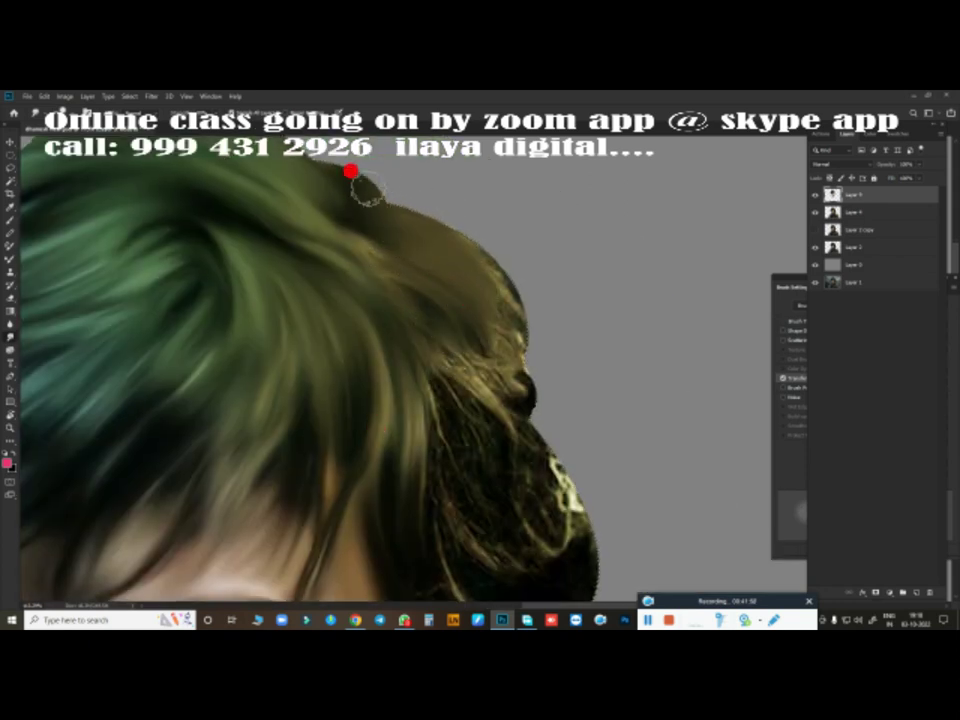
mouse_move(408, 260)
mouse_down()
mouse_move(479, 261)
mouse_move(515, 366)
mouse_move(466, 368)
mouse_up()
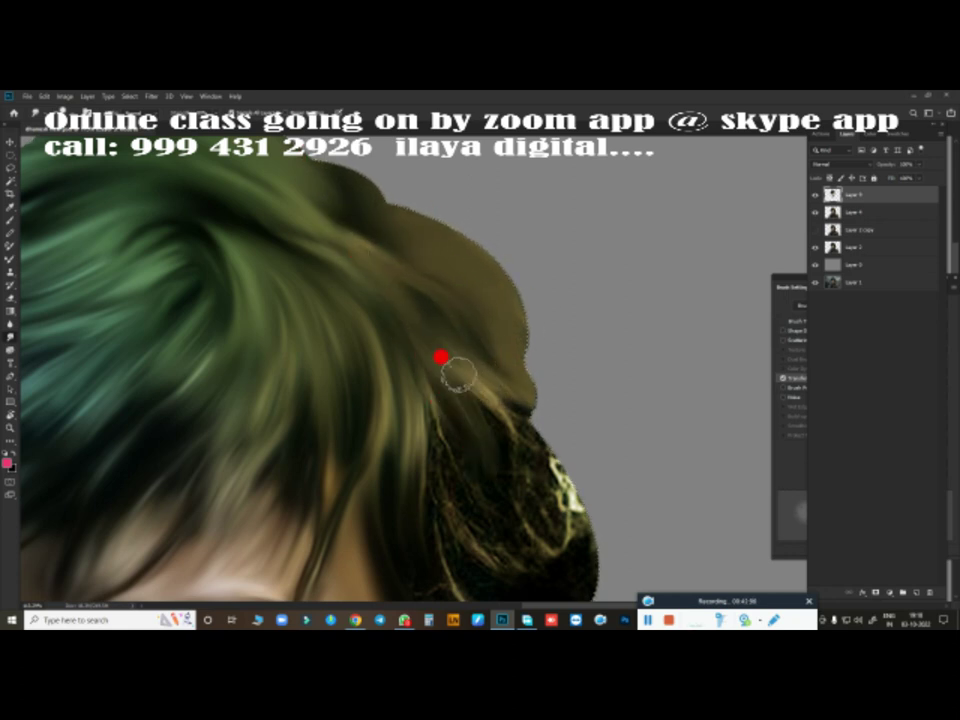
scroll(536, 456, down, 5)
mouse_move(525, 377)
mouse_down()
mouse_move(542, 321)
mouse_move(615, 292)
mouse_up()
Step: Soften the cheek-ear edge and bright strands near the ear, then fit the portrait on screen
scroll(615, 292, down, 2)
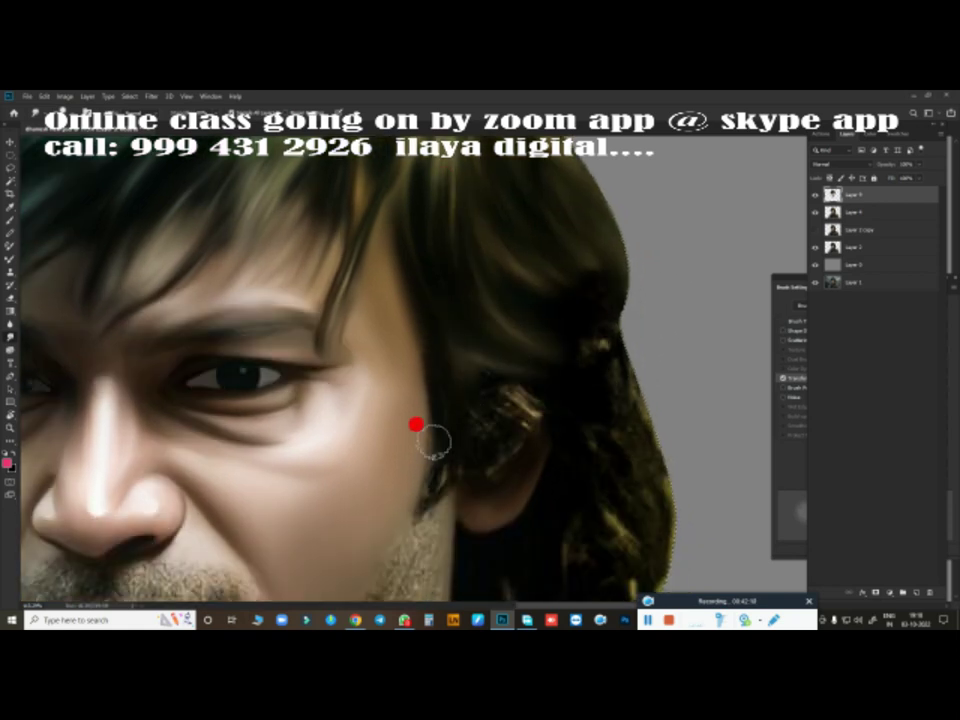
drag(434, 440, 428, 494)
mouse_move(473, 462)
mouse_down()
mouse_move(540, 422)
mouse_move(493, 411)
mouse_move(553, 347)
mouse_move(567, 296)
mouse_up()
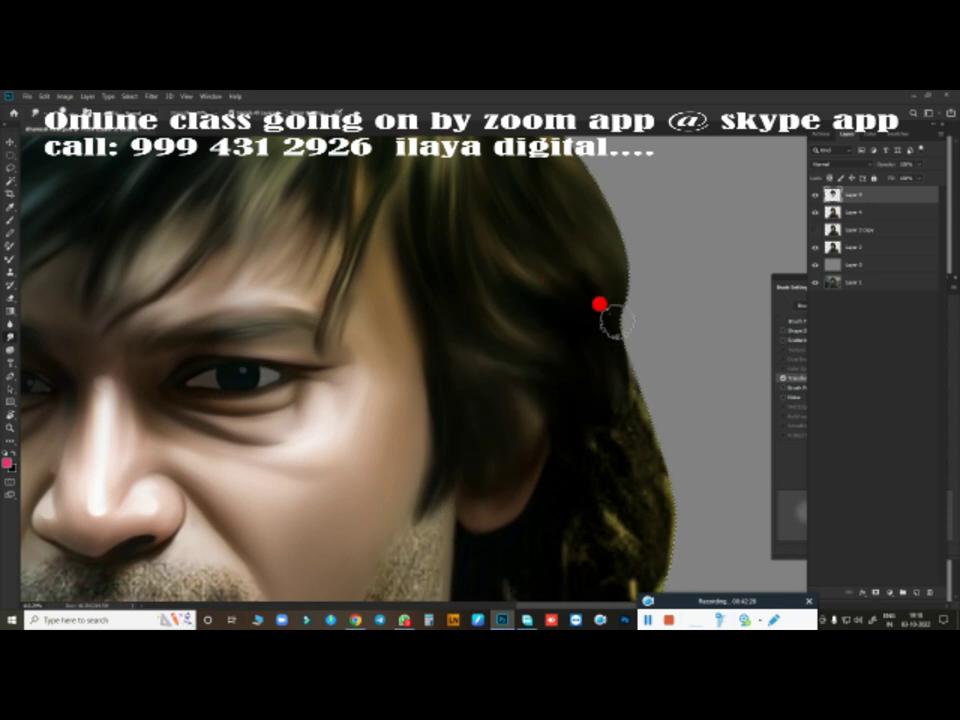
scroll(600, 305, down, 4)
mouse_move(646, 284)
mouse_down()
mouse_move(574, 302)
mouse_move(553, 336)
mouse_move(545, 431)
mouse_move(484, 399)
mouse_move(493, 454)
mouse_move(587, 426)
mouse_move(562, 522)
mouse_move(439, 471)
mouse_move(514, 523)
mouse_move(574, 306)
mouse_move(548, 296)
mouse_up()
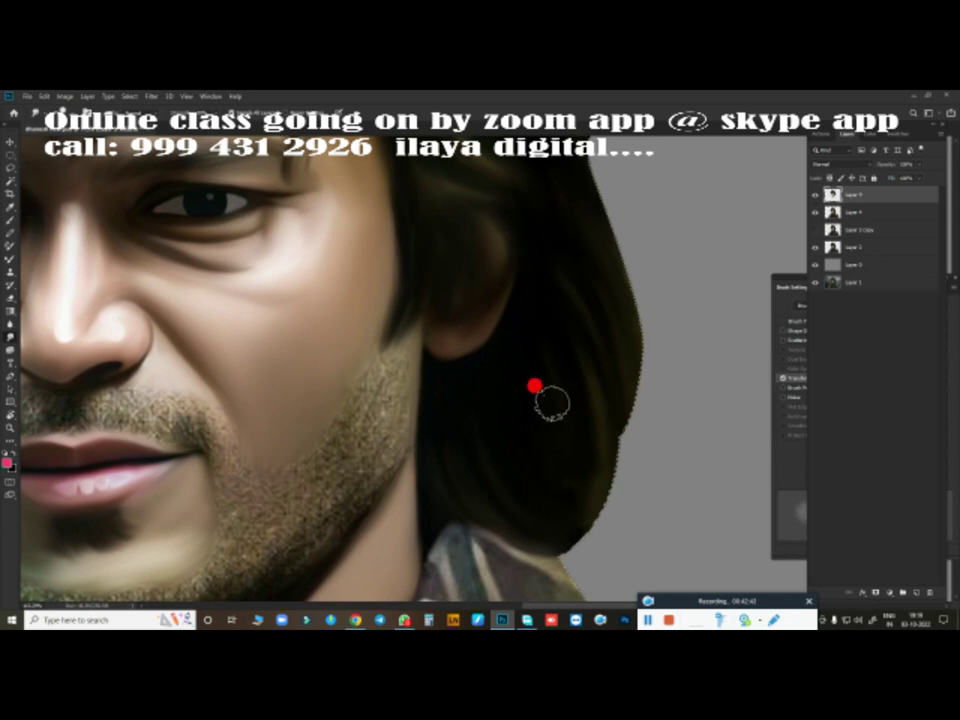
key(ctrl+0)
Step: Hide the painted layer to compare the retouch against the original portrait
scroll(544, 396, up, 3)
scroll(553, 396, down, 2)
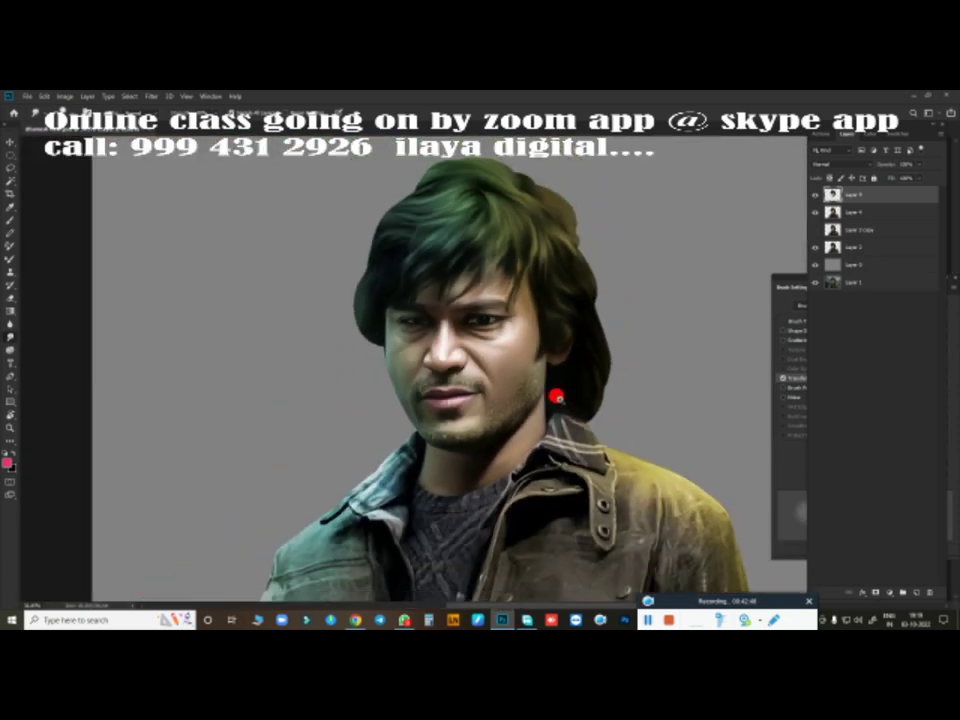
mouse_move(730, 600)
mouse_down()
mouse_move(480, 521)
mouse_move(735, 604)
mouse_up()
scroll(521, 392, up, 2)
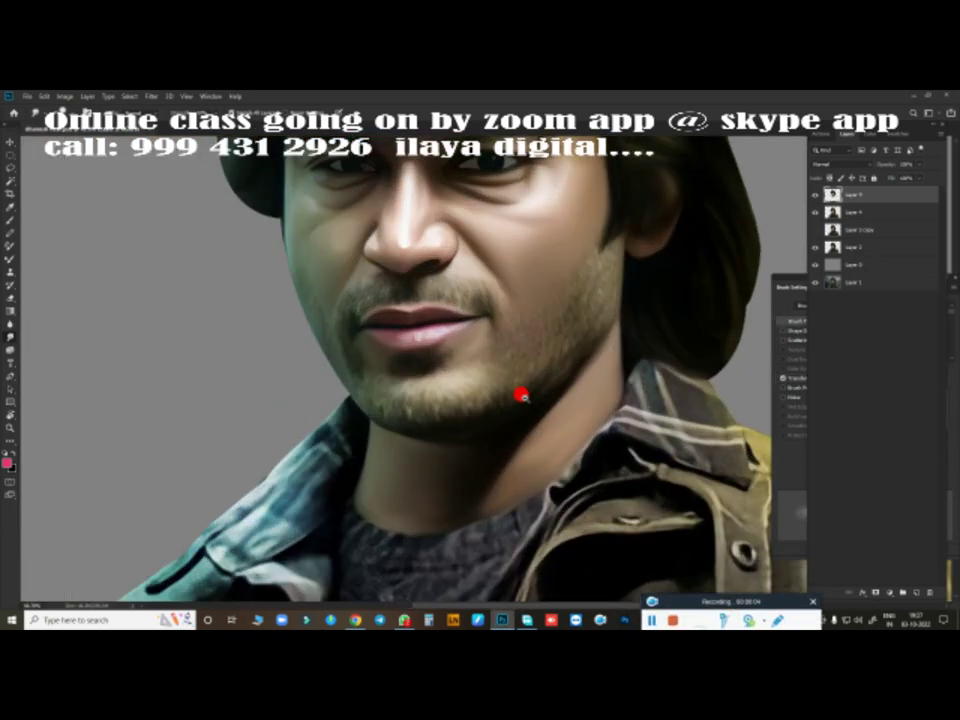
scroll(504, 439, down, 2)
key(Delete)
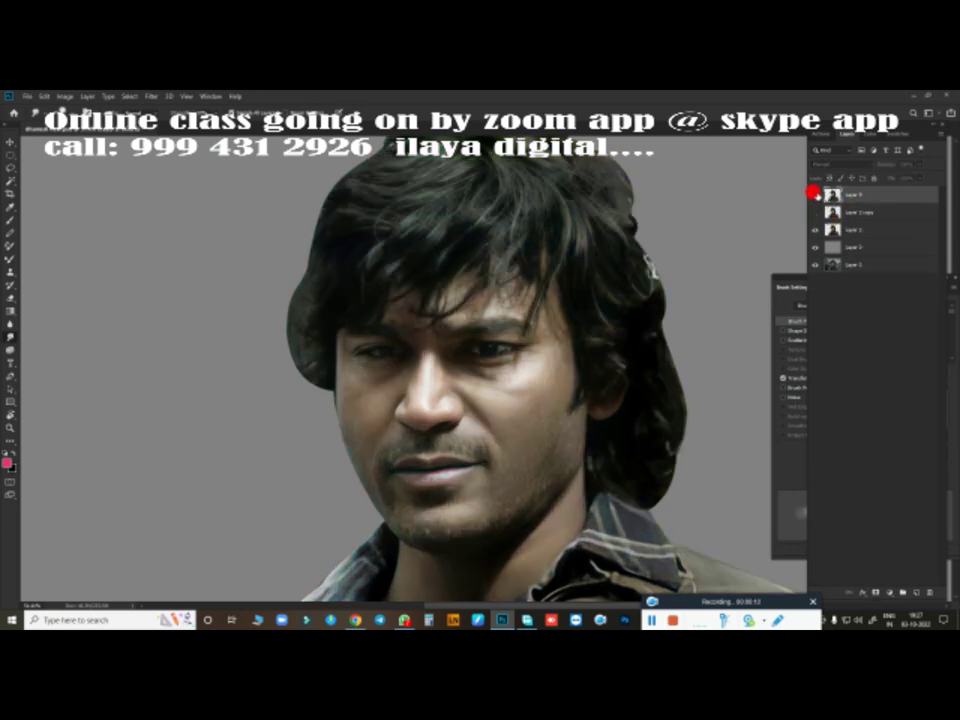
scroll(559, 302, up, 2)
scroll(568, 451, up, 2)
scroll(575, 430, up, 1)
scroll(480, 390, up, 2)
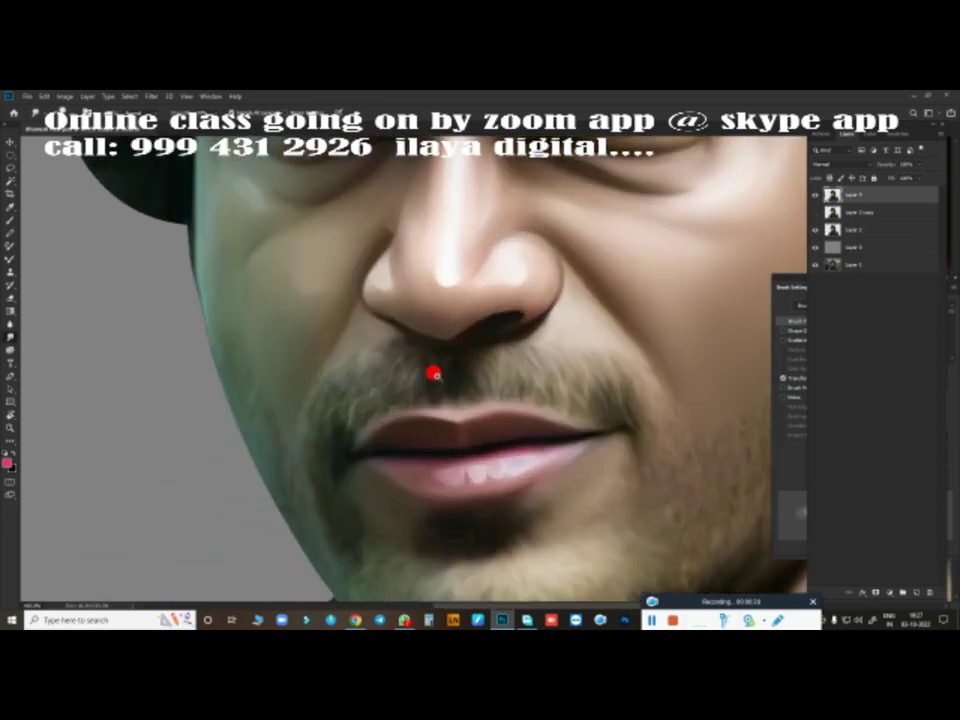
scroll(400, 390, up, 2)
scroll(380, 390, up, 2)
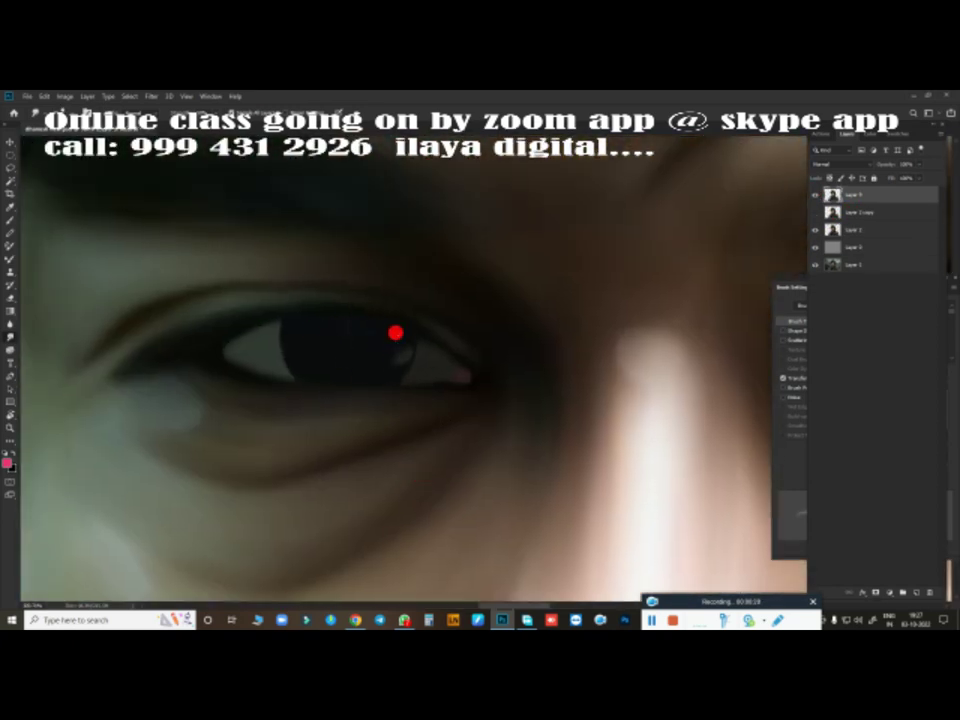
scroll(597, 403, down, 2)
scroll(575, 399, down, 2)
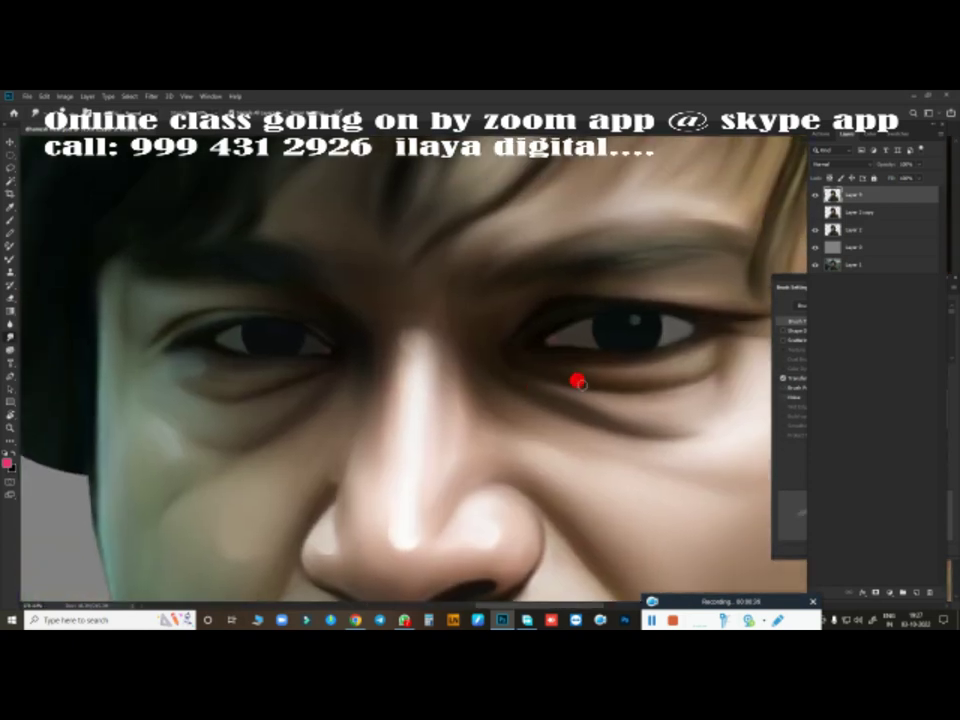
Step: Feather a loose lasso selection around the nose, deselect it, and add a new empty layer
key(q)
click(470, 288)
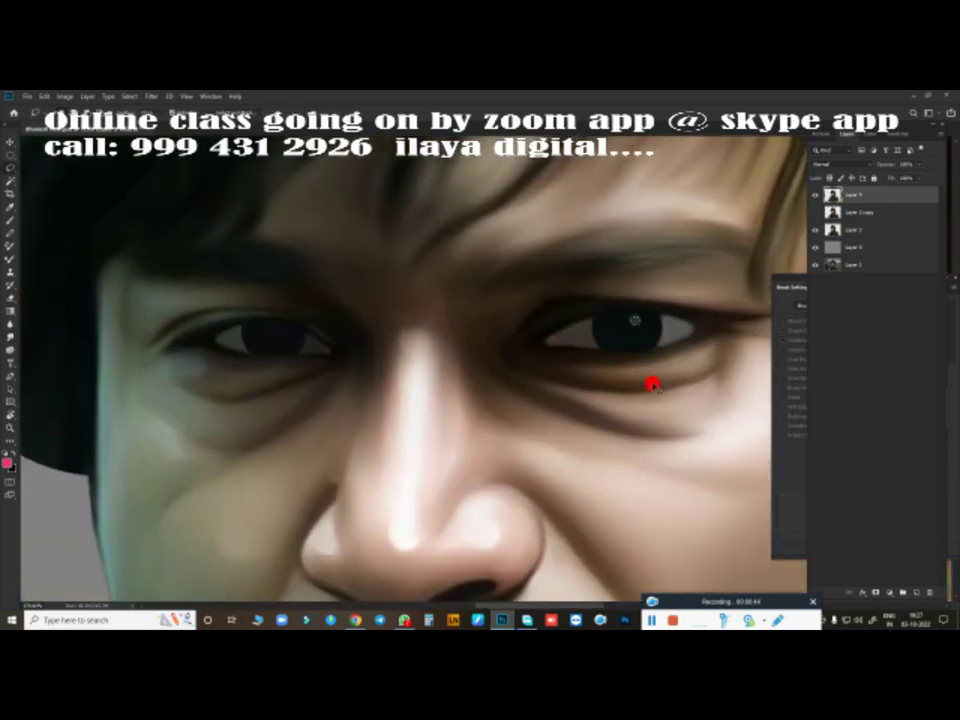
drag(445, 285, 385, 332)
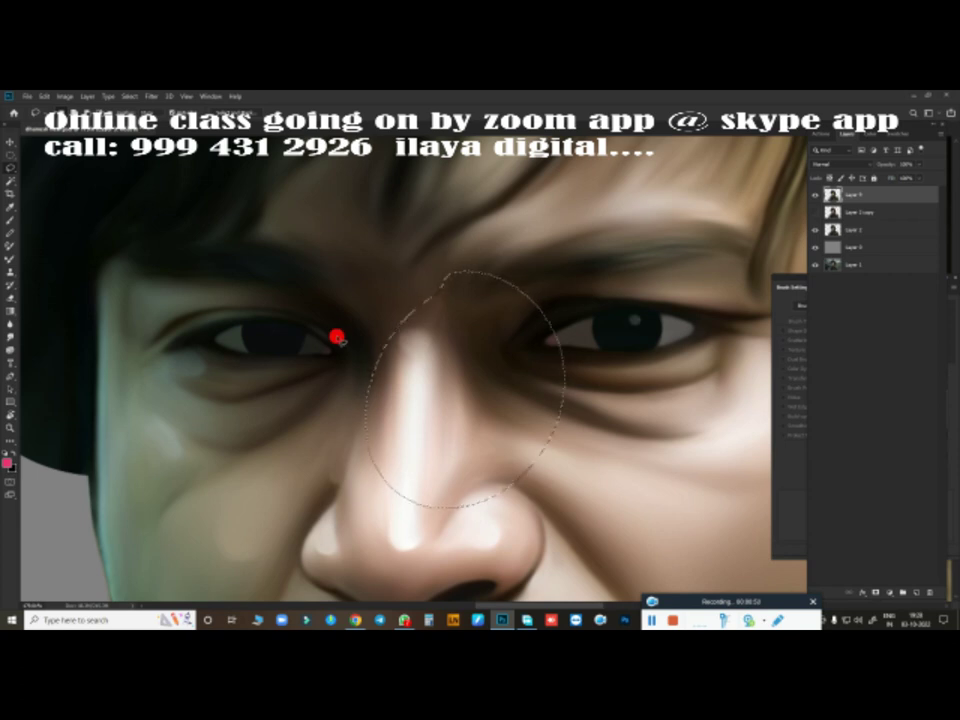
key(shift+F6)
key(Return)
key(ctrl+d)
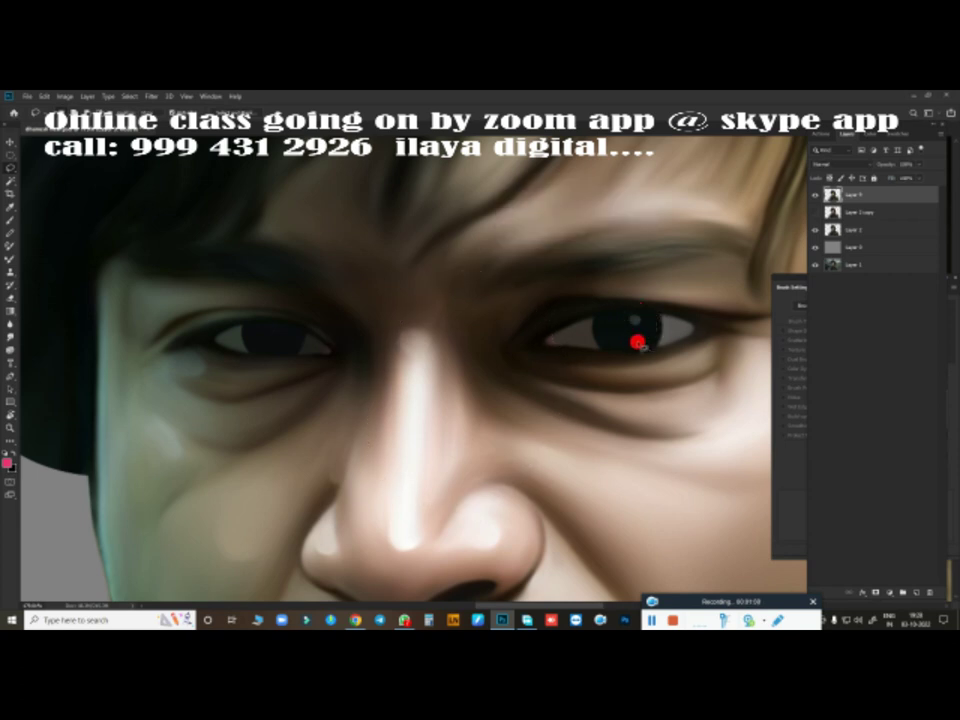
key(ctrl+shift+alt+n)
Step: Reduce the brush size for fine work while zooming between the eye and jacket
scroll(279, 332, up, 3)
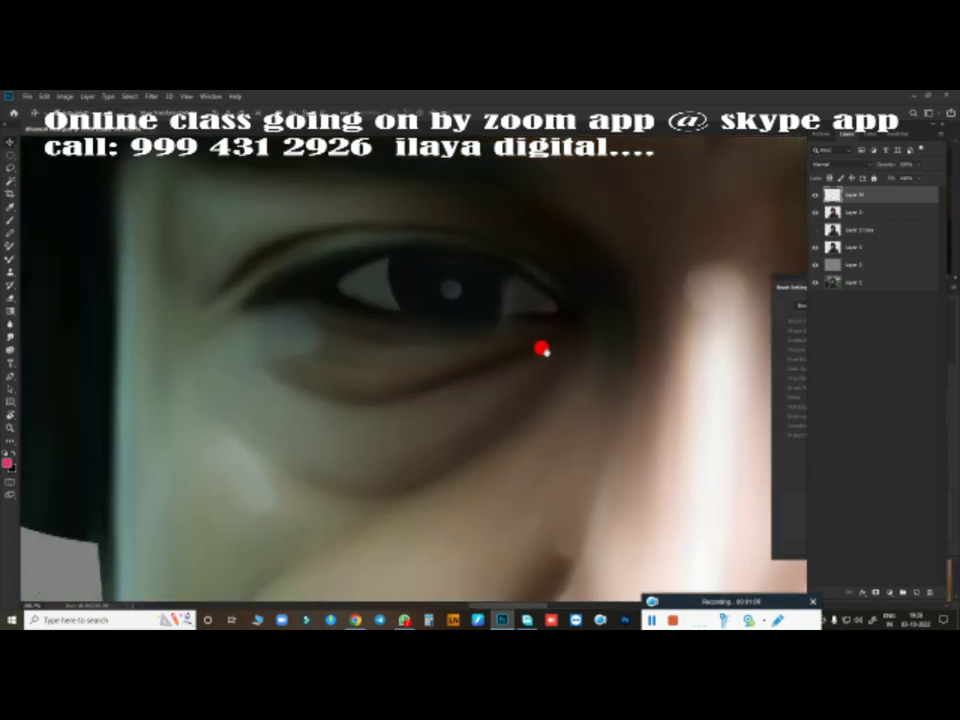
key(bracketleft)
key(bracketleft)
key(bracketleft)
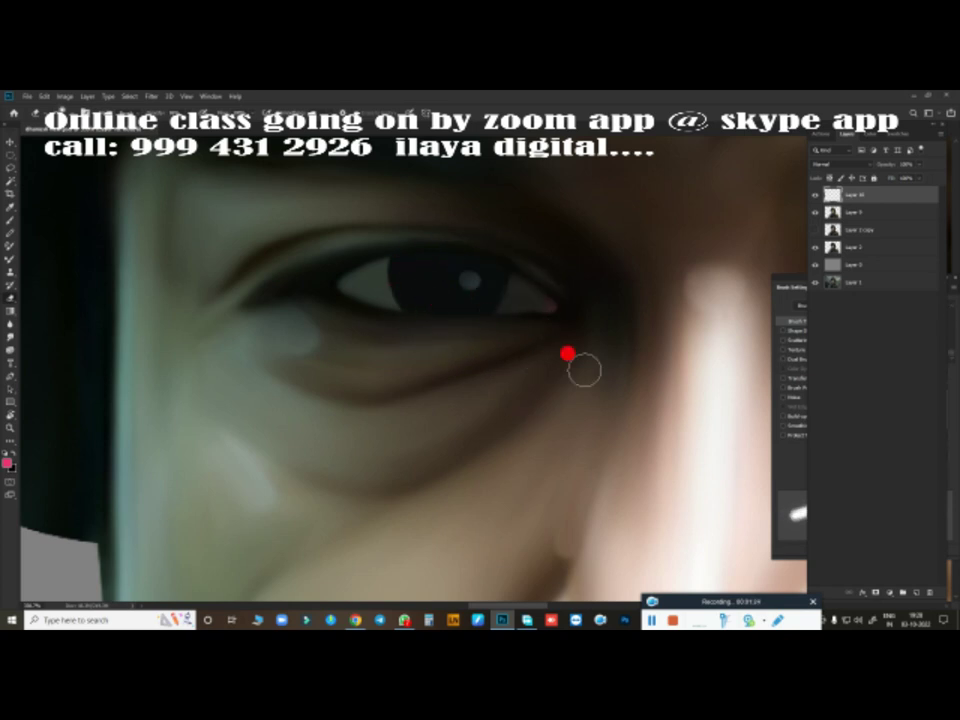
scroll(567, 353, down, 3)
scroll(611, 401, up, 2)
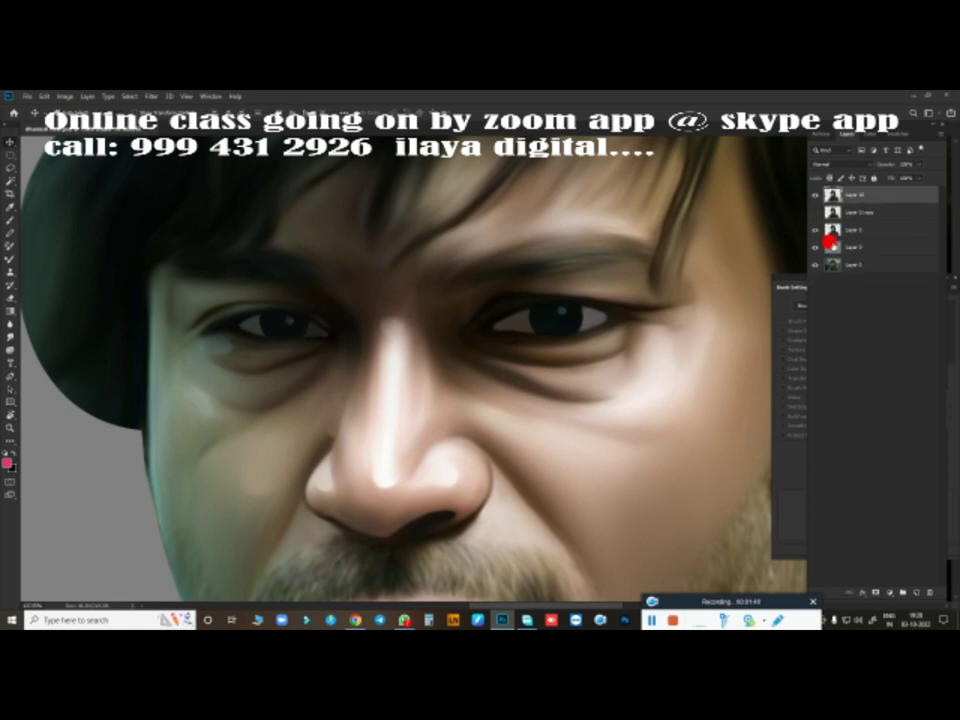
scroll(546, 439, down, 4)
scroll(551, 409, up, 2)
scroll(541, 425, up, 2)
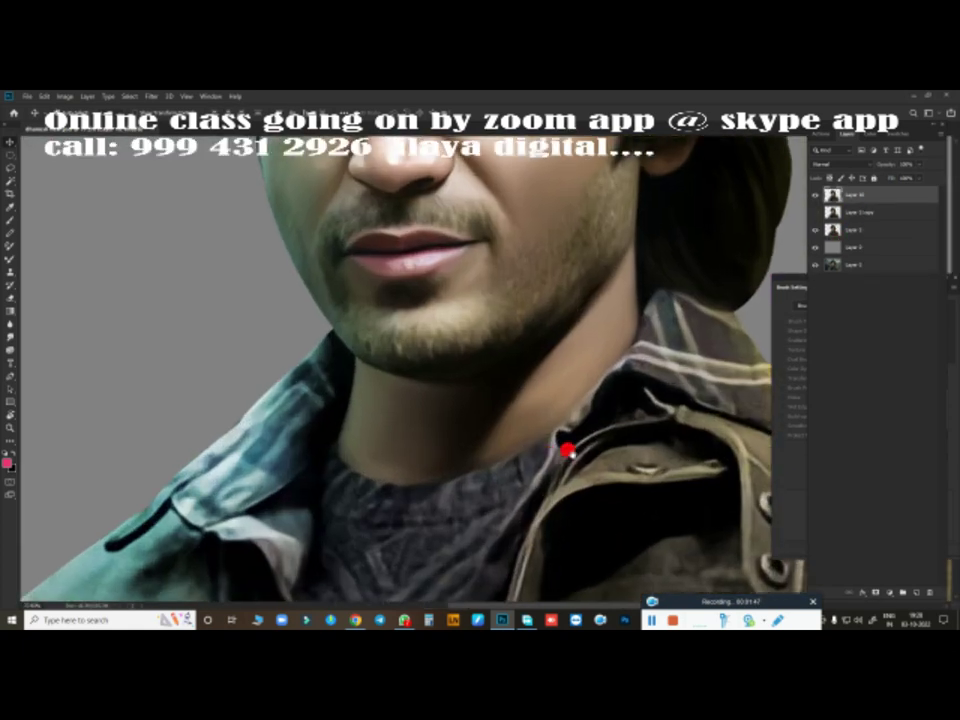
scroll(568, 450, down, 3)
scroll(409, 379, up, 3)
scroll(508, 367, up, 2)
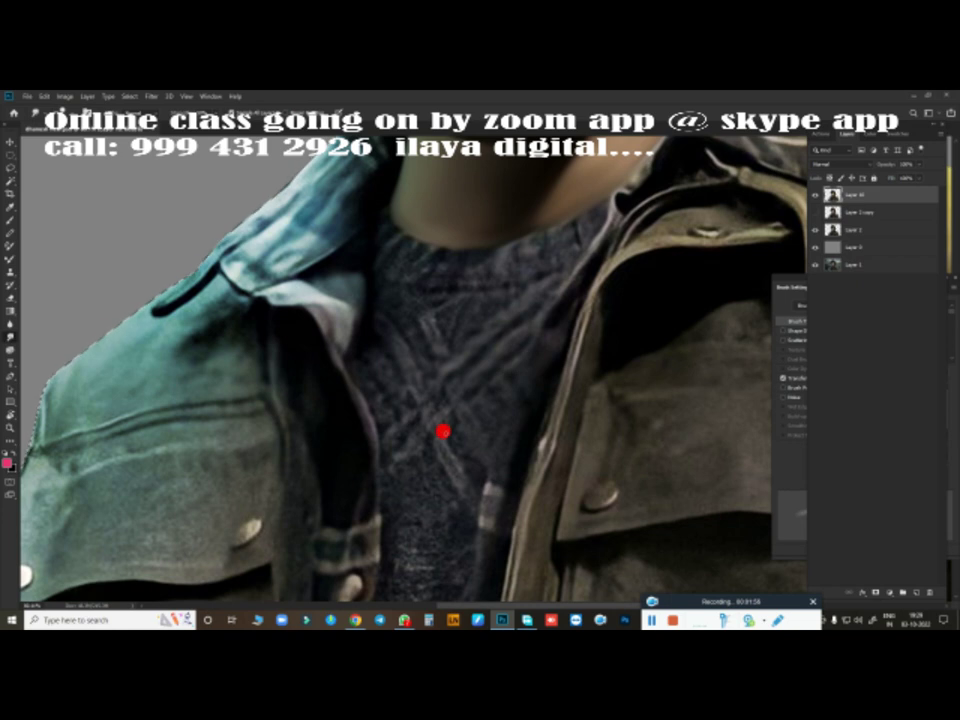
Step: Smudge four strokes along the teal collar edges, then fit the portrait on screen
scroll(443, 432, up, 2)
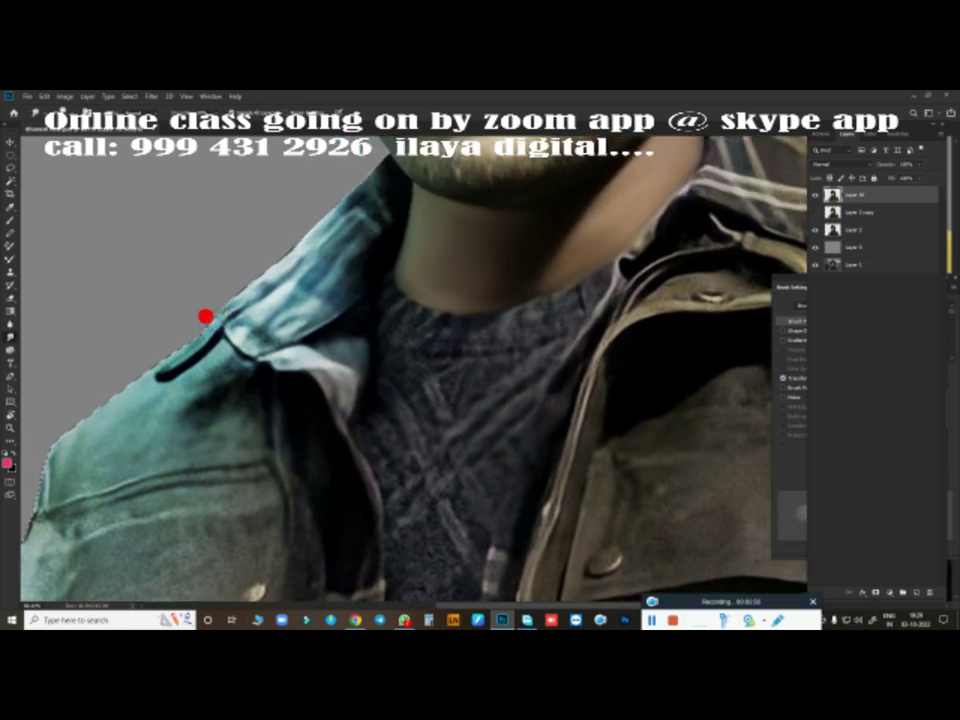
drag(210, 321, 258, 268)
drag(368, 172, 386, 207)
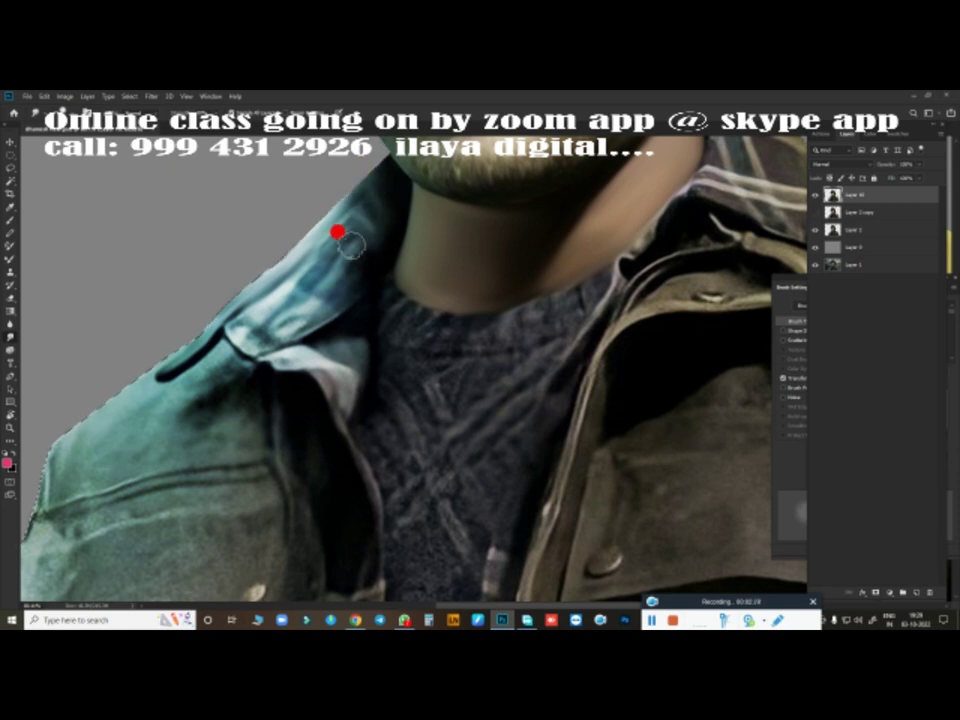
mouse_move(344, 260)
mouse_down()
mouse_move(224, 317)
mouse_move(293, 283)
mouse_up()
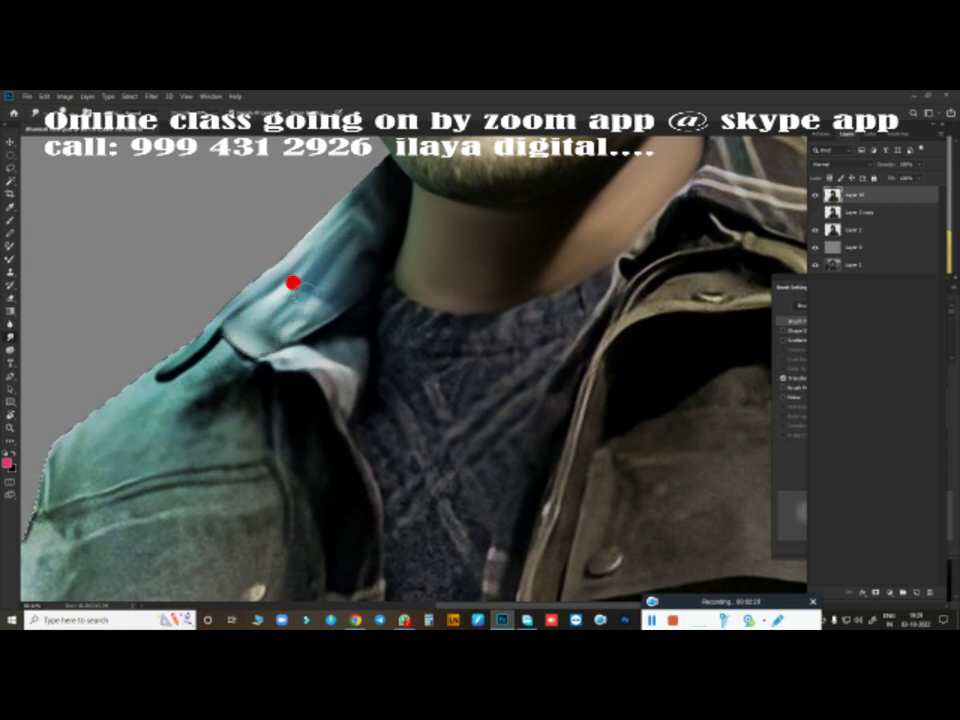
mouse_move(268, 326)
mouse_down()
mouse_move(214, 354)
mouse_move(325, 337)
mouse_up()
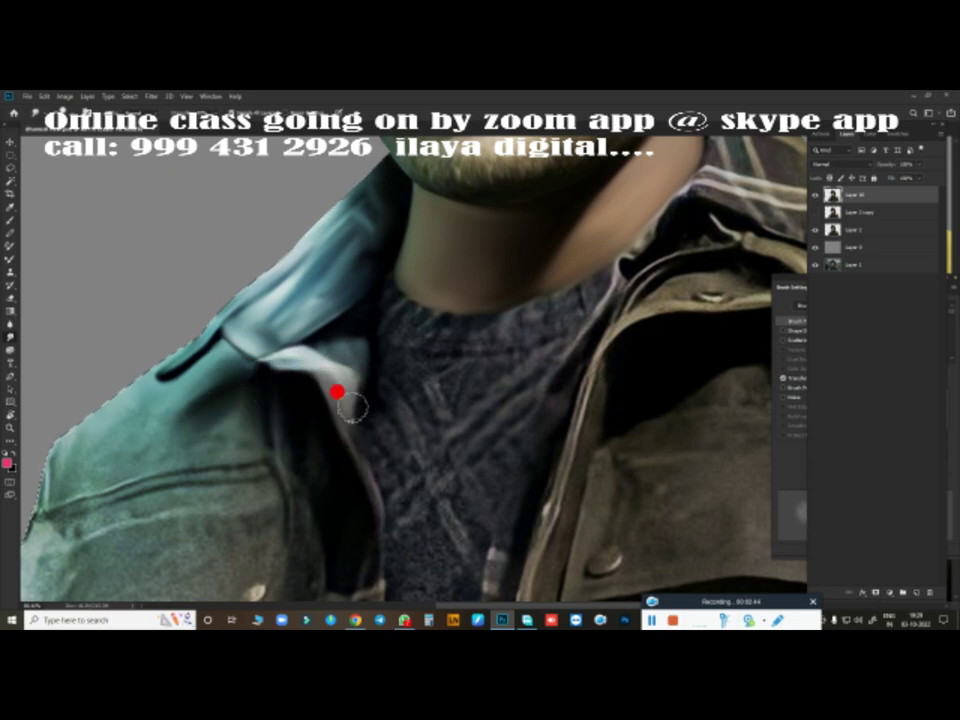
key(ctrl+0)
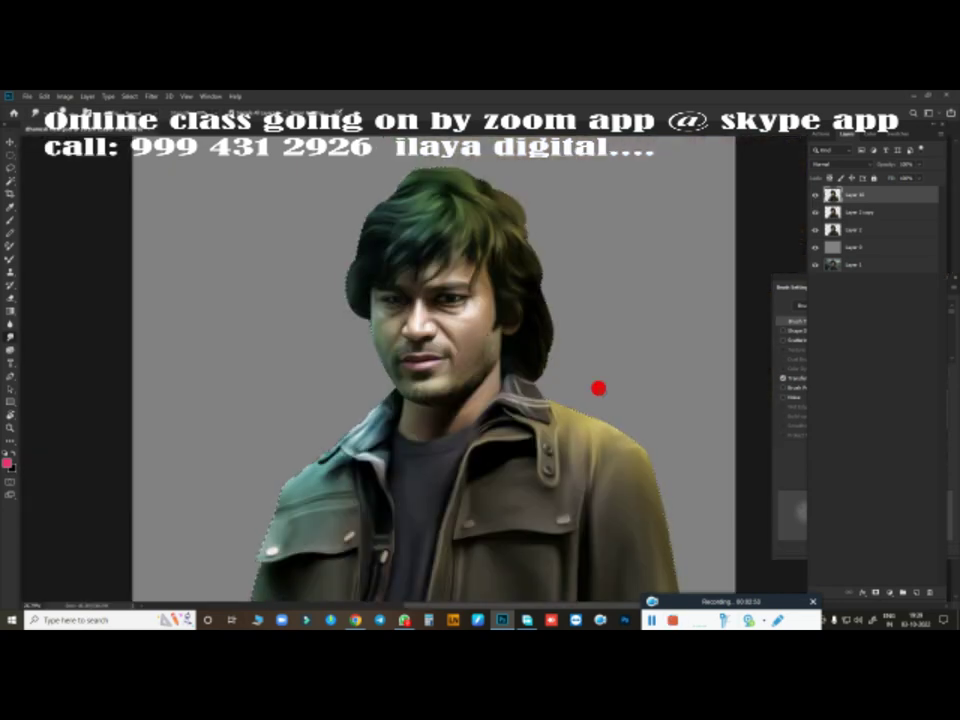
scroll(400, 320, up, 5)
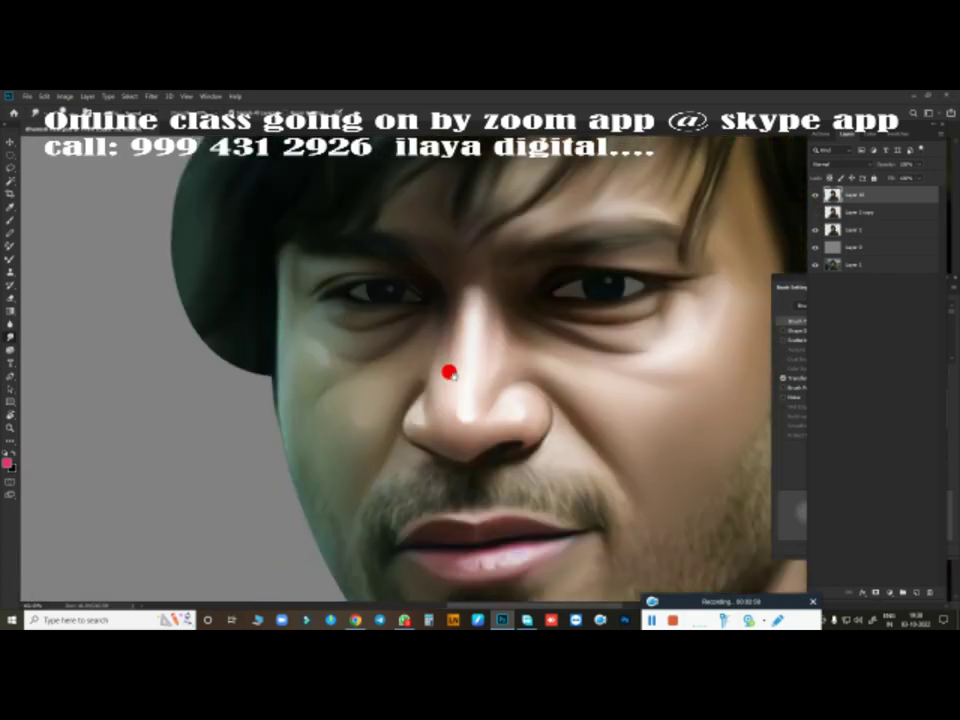
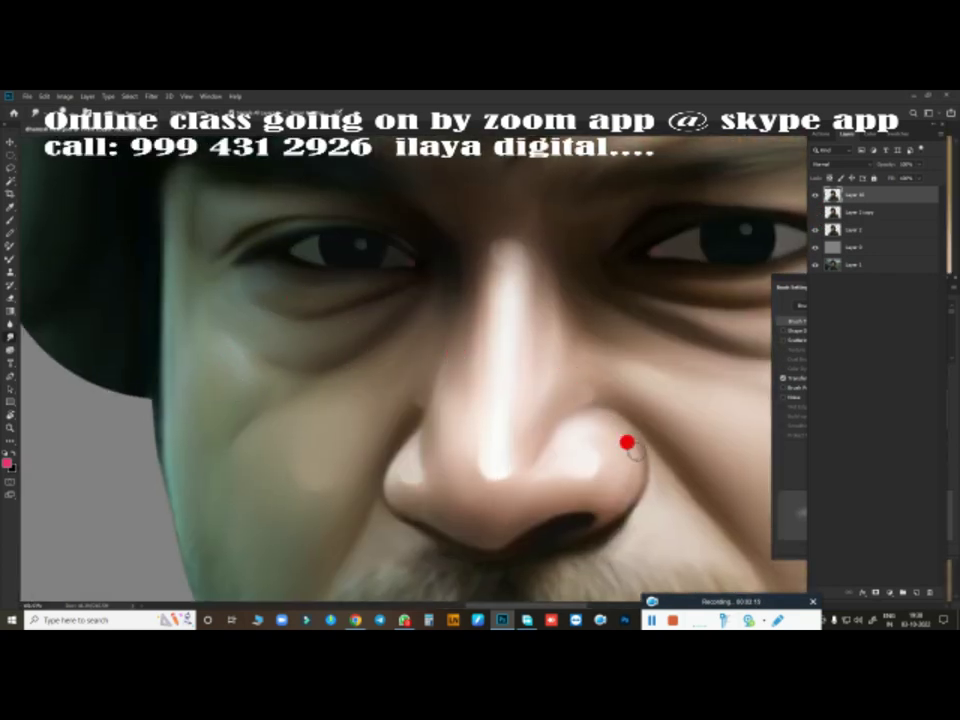
Step: Fit the portrait on screen and zoom in and out to inspect it
key(ctrl+0)
scroll(555, 407, up, 4)
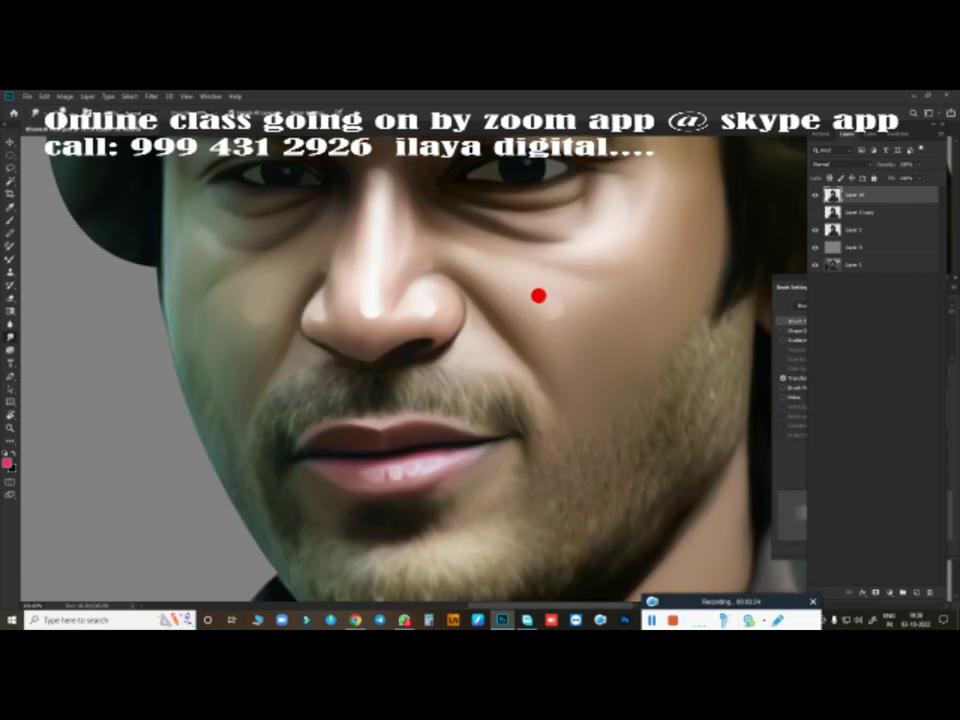
scroll(575, 428, down, 3)
scroll(580, 418, up, 3)
scroll(585, 326, up, 1)
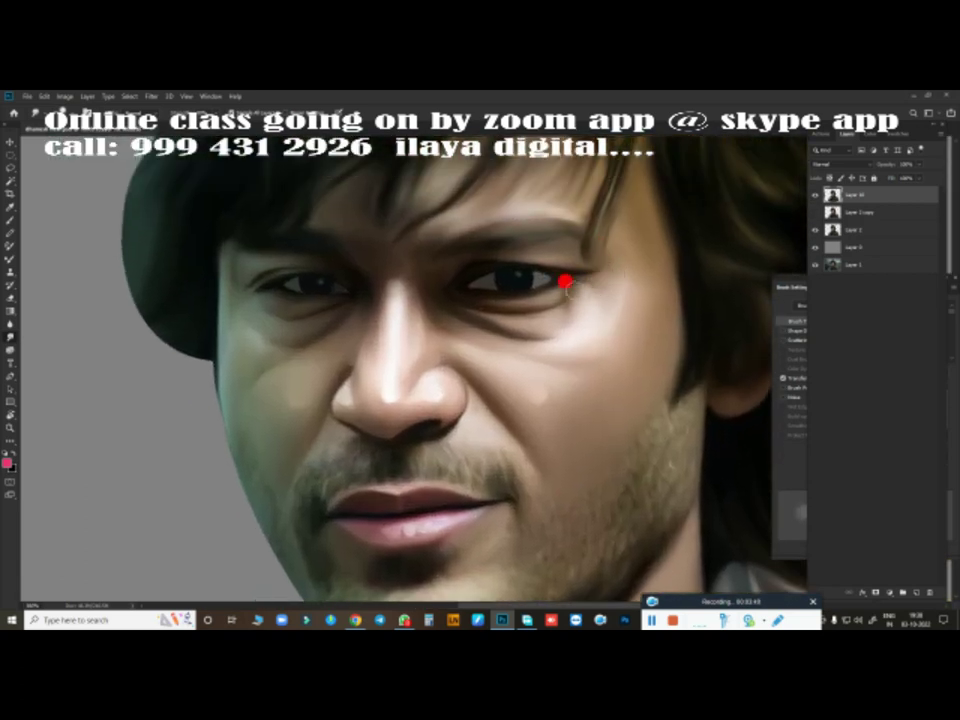
scroll(549, 317, down, 3)
scroll(713, 392, up, 2)
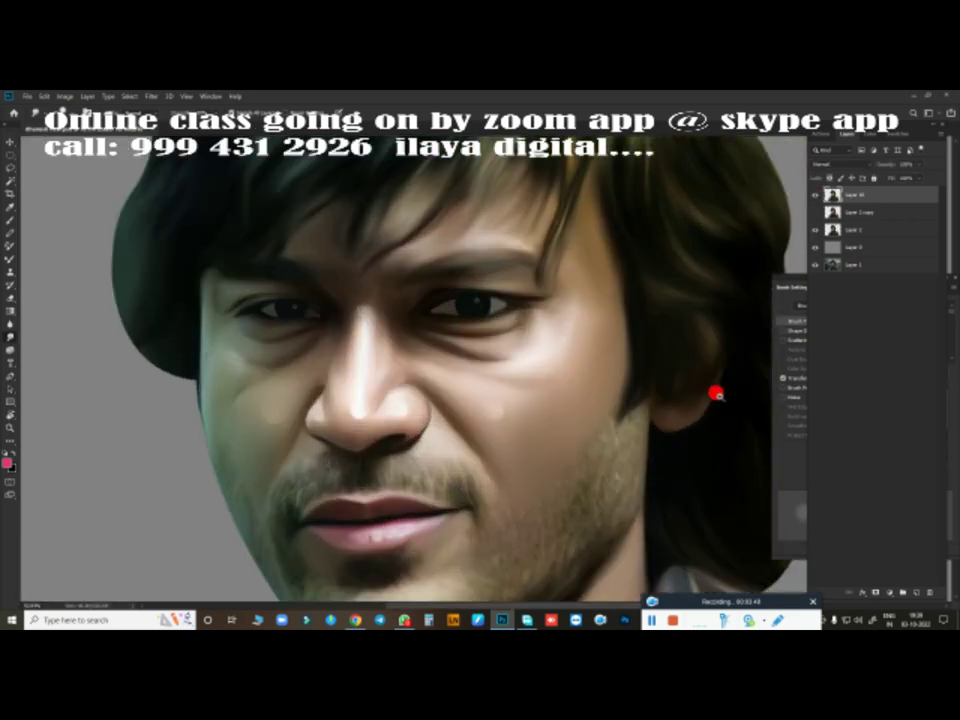
scroll(536, 279, up, 1)
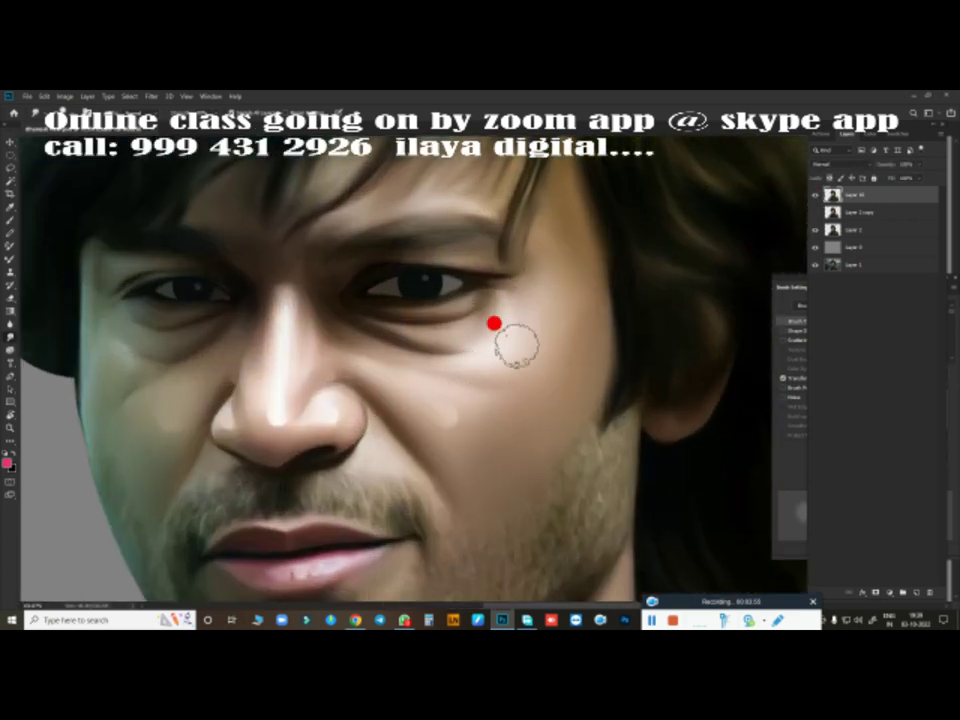
scroll(525, 396, down, 3)
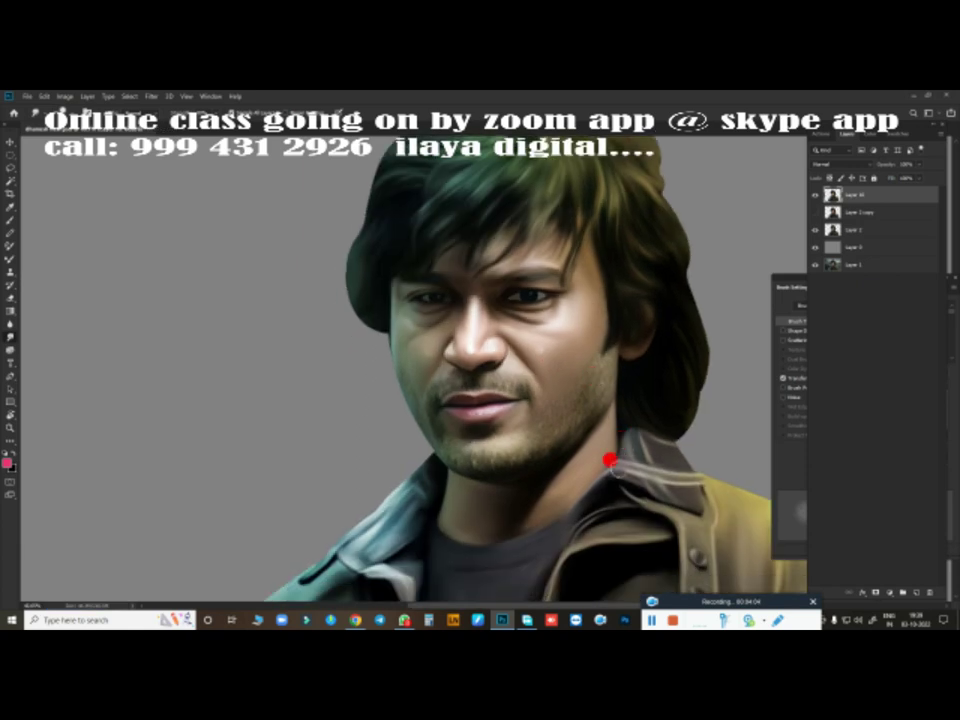
scroll(613, 456, down, 2)
scroll(584, 391, up, 1)
Step: Try darkening the grey background layer with Hue/Saturation, then cancel to keep it grey
click(818, 250)
key(ctrl+u)
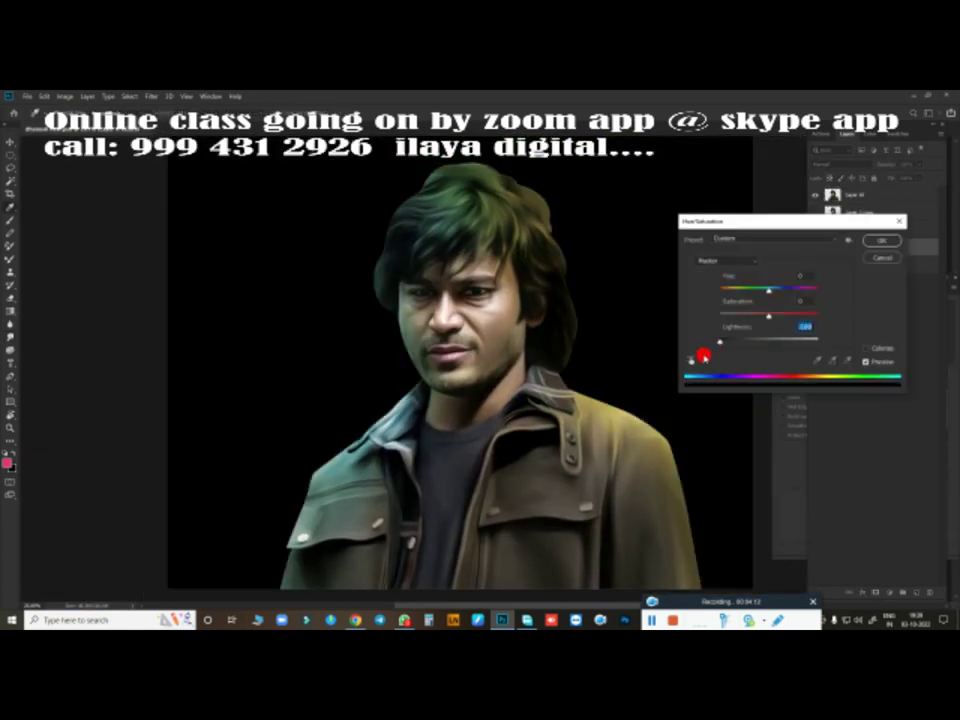
drag(700, 341, 846, 343)
click(882, 257)
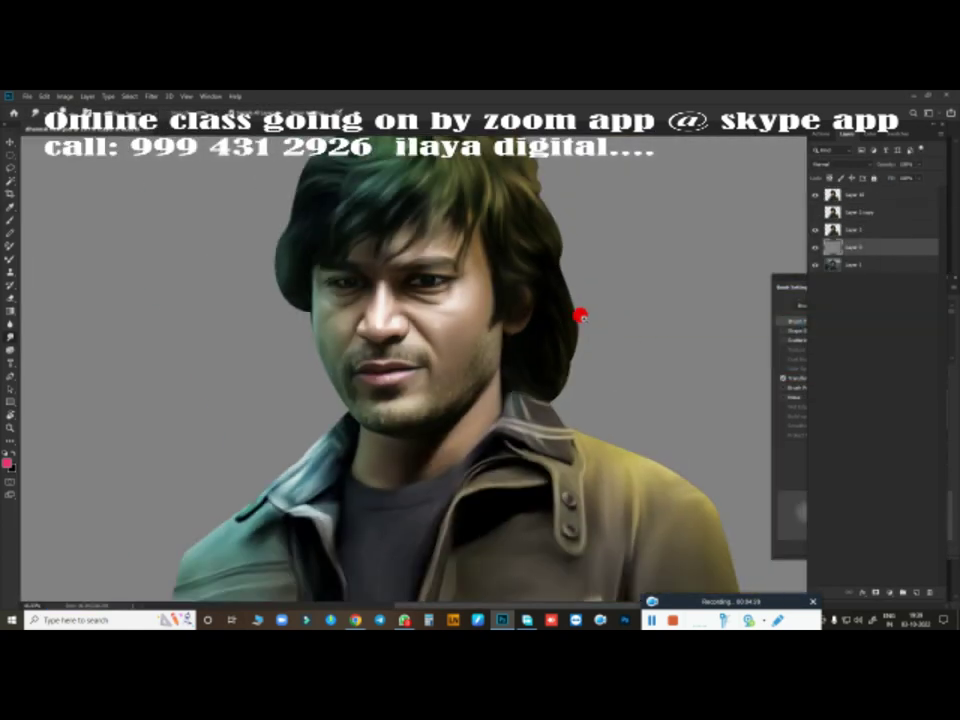
scroll(579, 315, down, 1)
scroll(546, 373, up, 1)
Step: Duplicate the top portrait layer and boost the copy's saturation
key(ctrl+j)
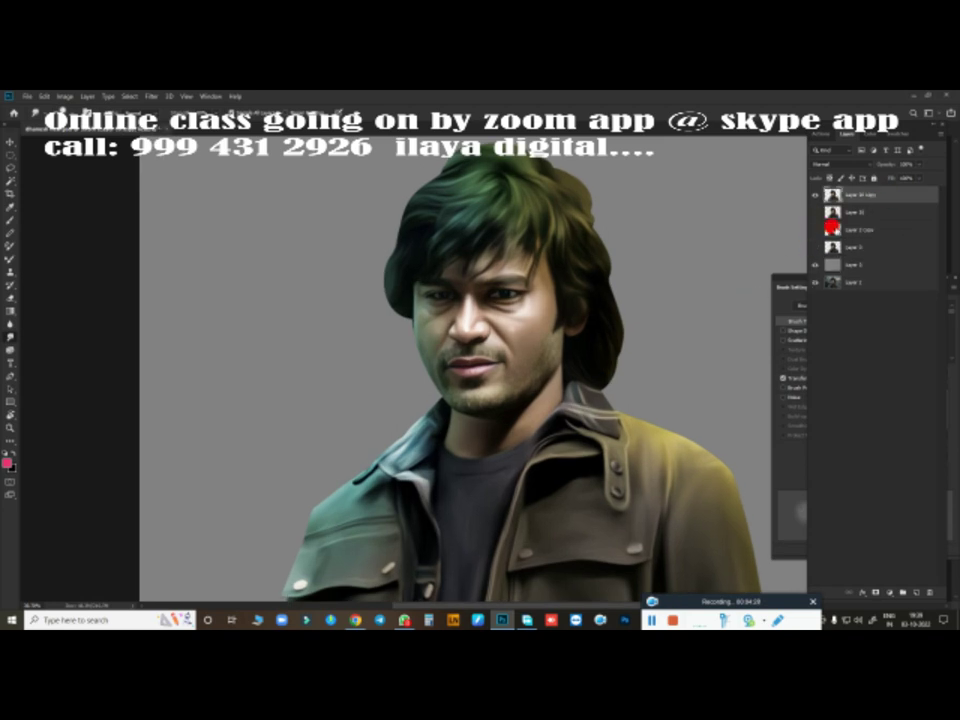
key(ctrl+u)
drag(771, 316, 795, 315)
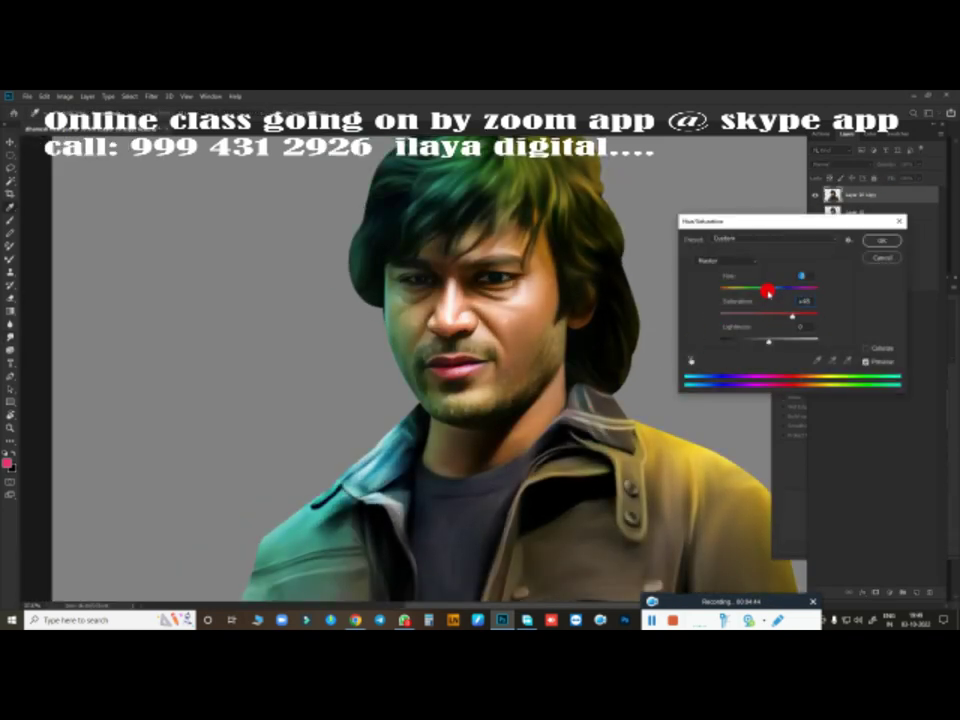
scroll(771, 291, down, 1)
scroll(559, 368, up, 1)
key(Return)
scroll(580, 379, up, 2)
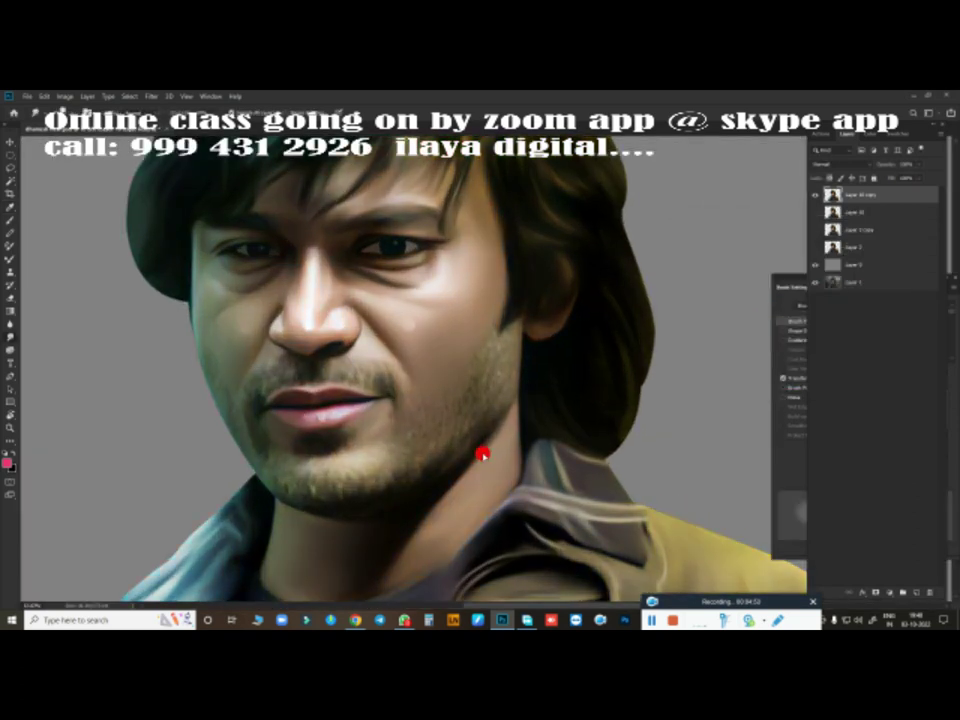
scroll(484, 454, up, 2)
scroll(578, 336, down, 3)
Step: Apply Color Balance to the portrait copy, then try a purple-green hue shift and undo it
key(ctrl+b)
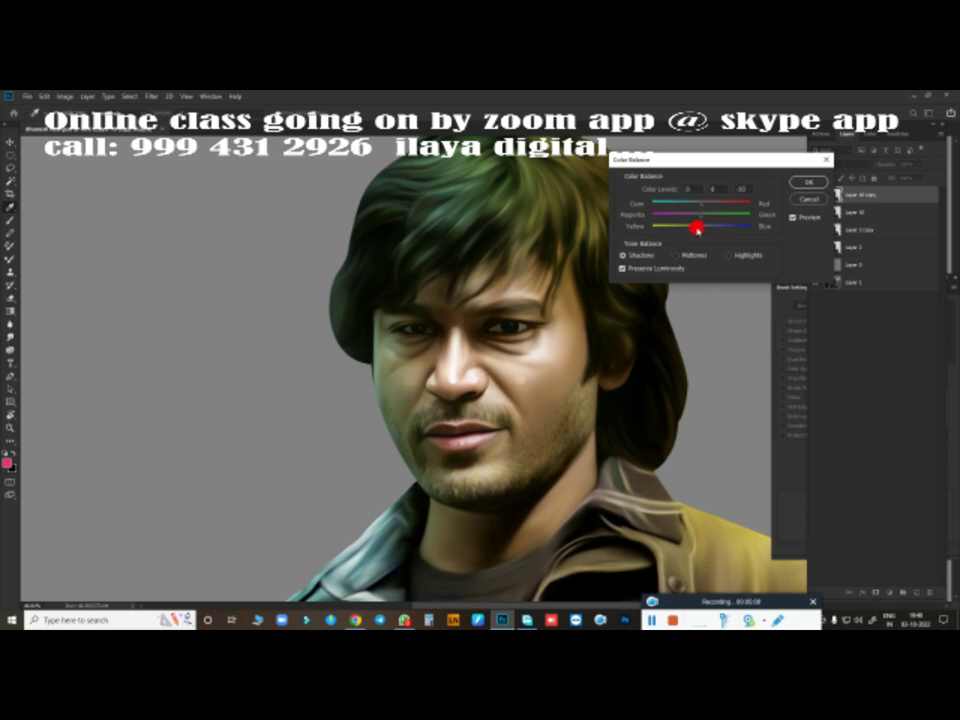
key(Return)
scroll(589, 274, down, 1)
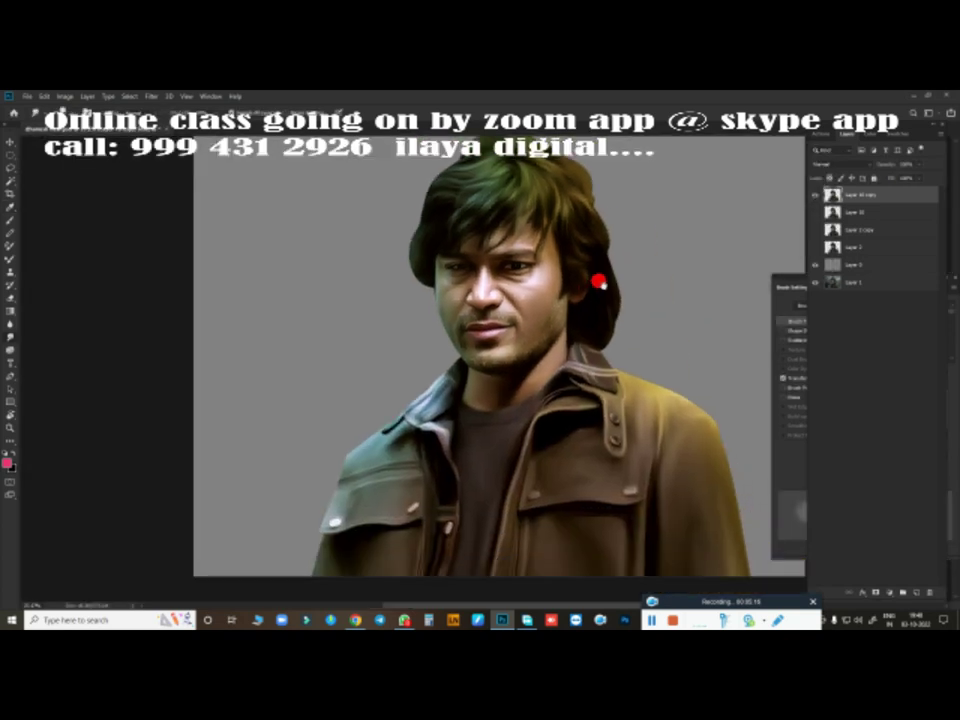
scroll(628, 358, up, 1)
key(ctrl+u)
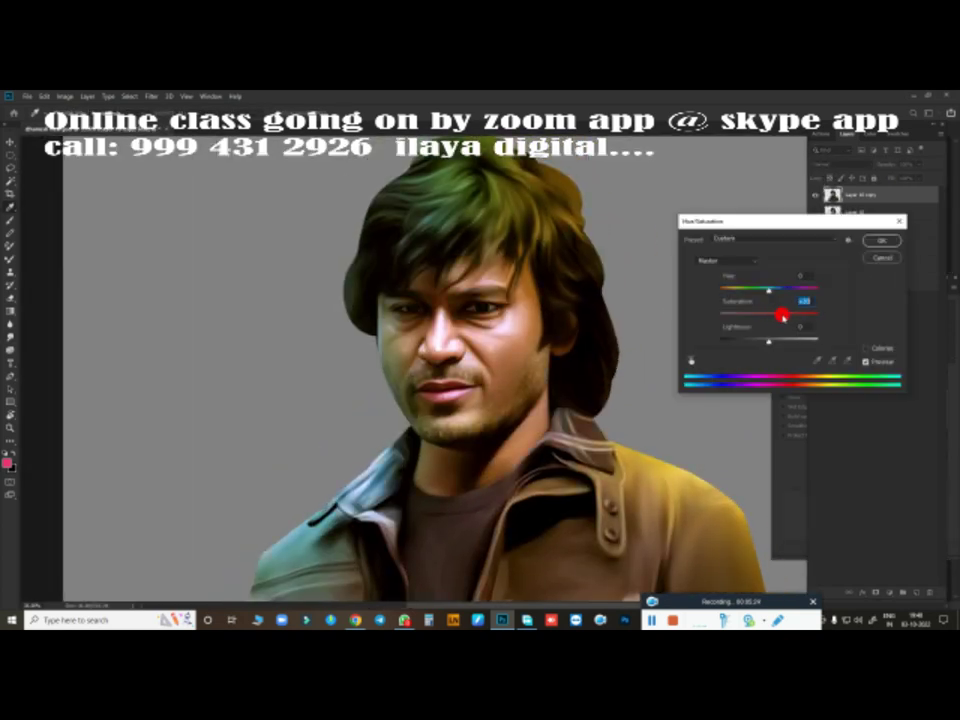
key(Return)
key(ctrl+u)
drag(768, 289, 800, 293)
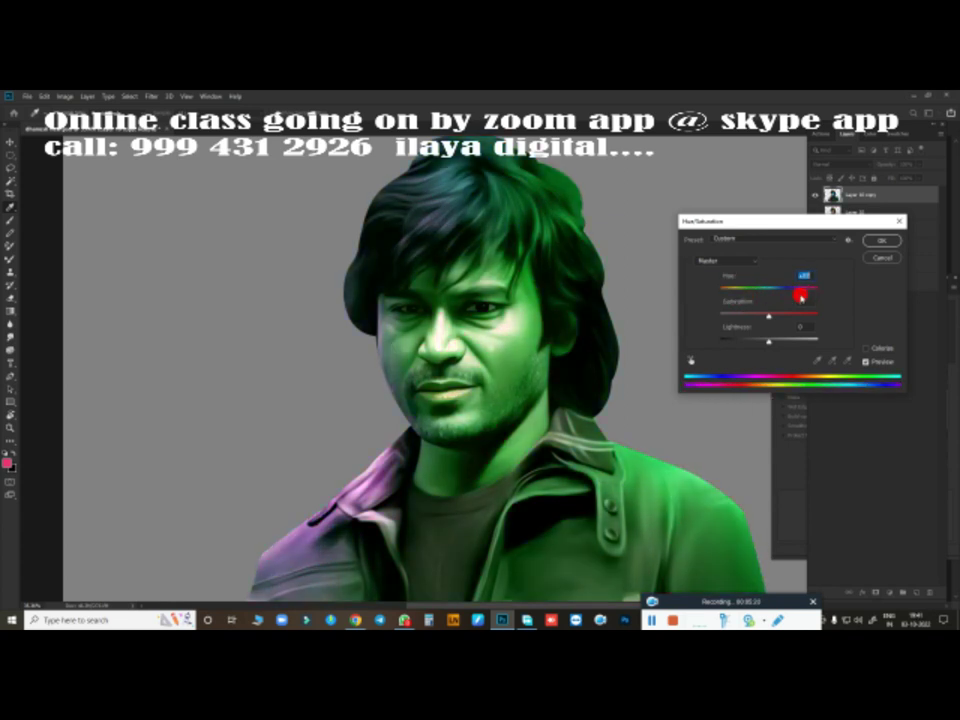
key(Return)
key(ctrl+z)
scroll(572, 328, down, 1)
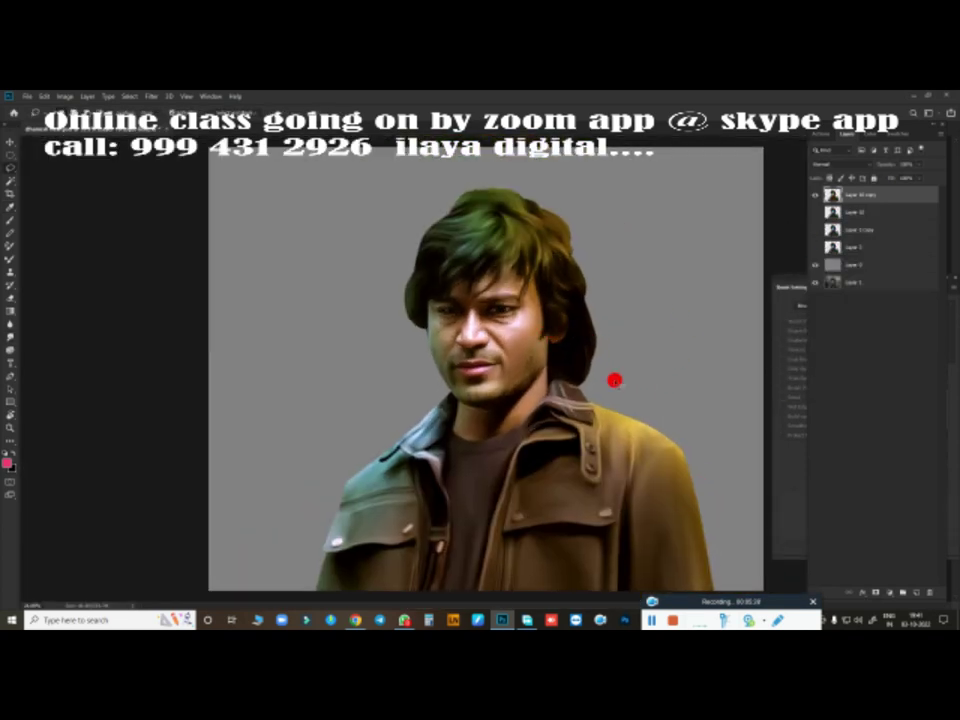
Step: Copy feathered selections of the figure's left side and right side onto new layers
mouse_move(418, 167)
mouse_down()
mouse_move(253, 504)
mouse_move(450, 343)
mouse_move(476, 231)
mouse_up()
key(shift+F6)
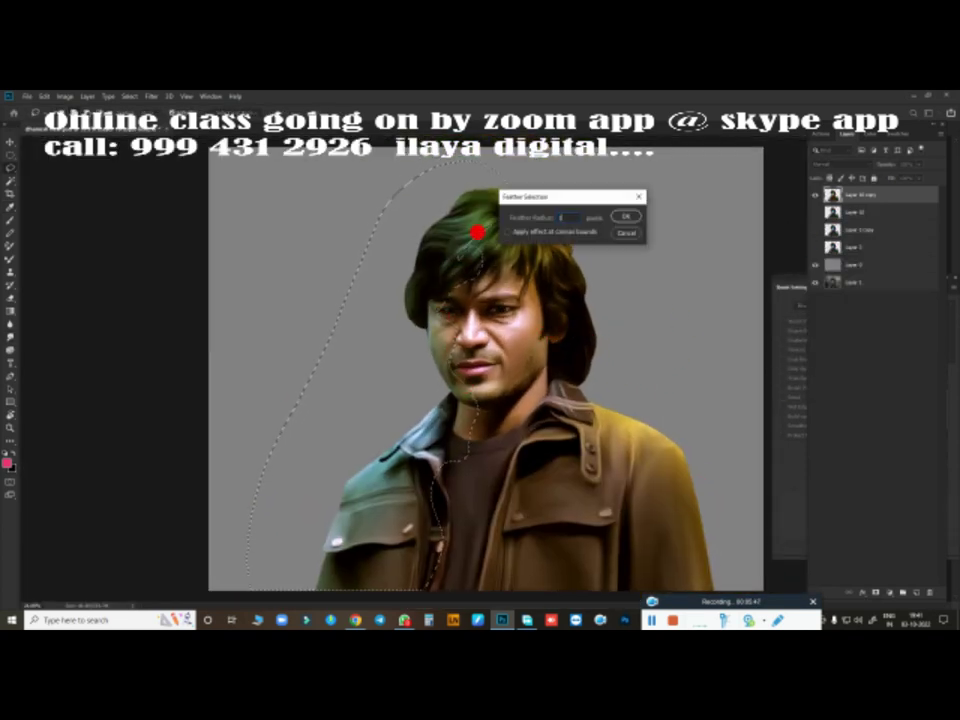
key(Return)
key(ctrl+j)
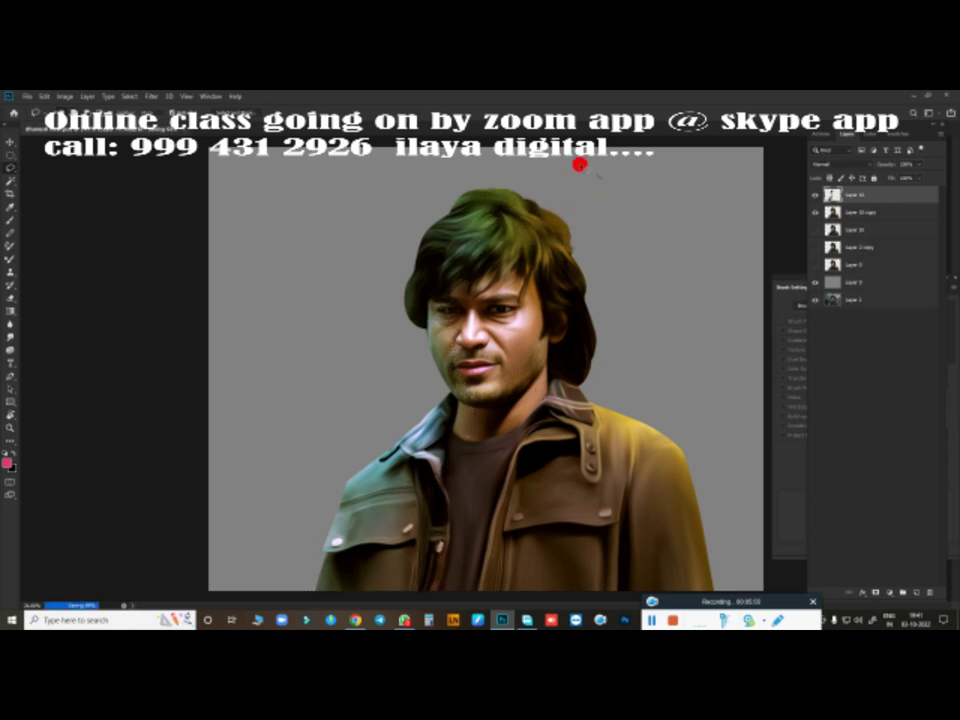
mouse_move(521, 311)
mouse_down()
mouse_move(688, 212)
mouse_move(596, 157)
mouse_up()
key(shift+F6)
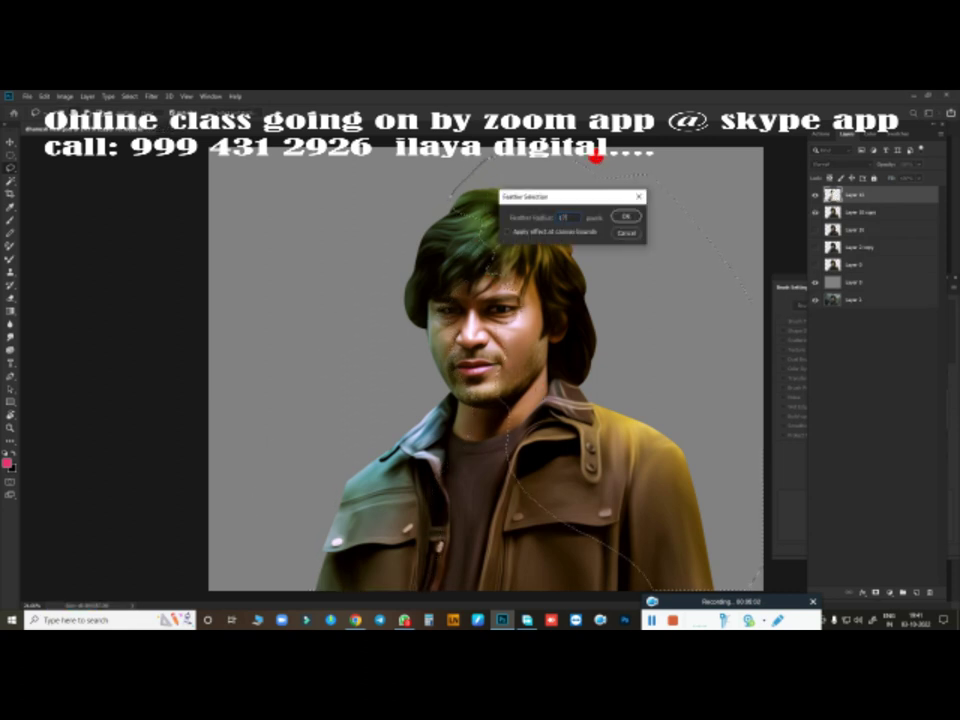
key(Return)
key(ctrl+j)
Step: Shift the hue and adjust the colour balance of the right-side piece
key(ctrl+u)
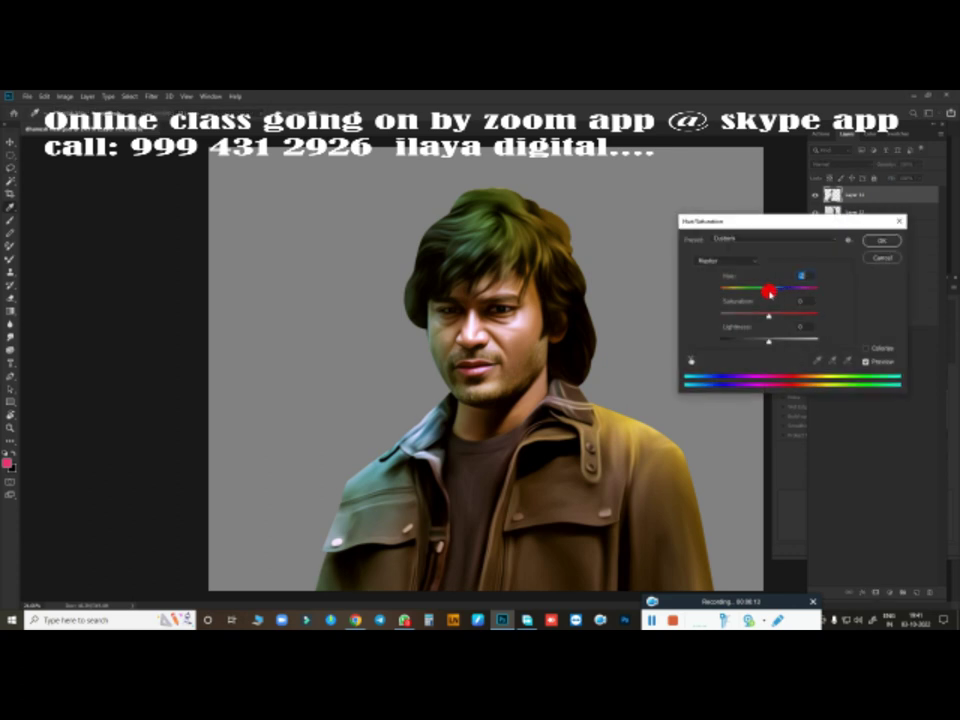
mouse_move(768, 292)
mouse_down()
mouse_move(816, 285)
mouse_move(722, 293)
mouse_up()
key(Escape)
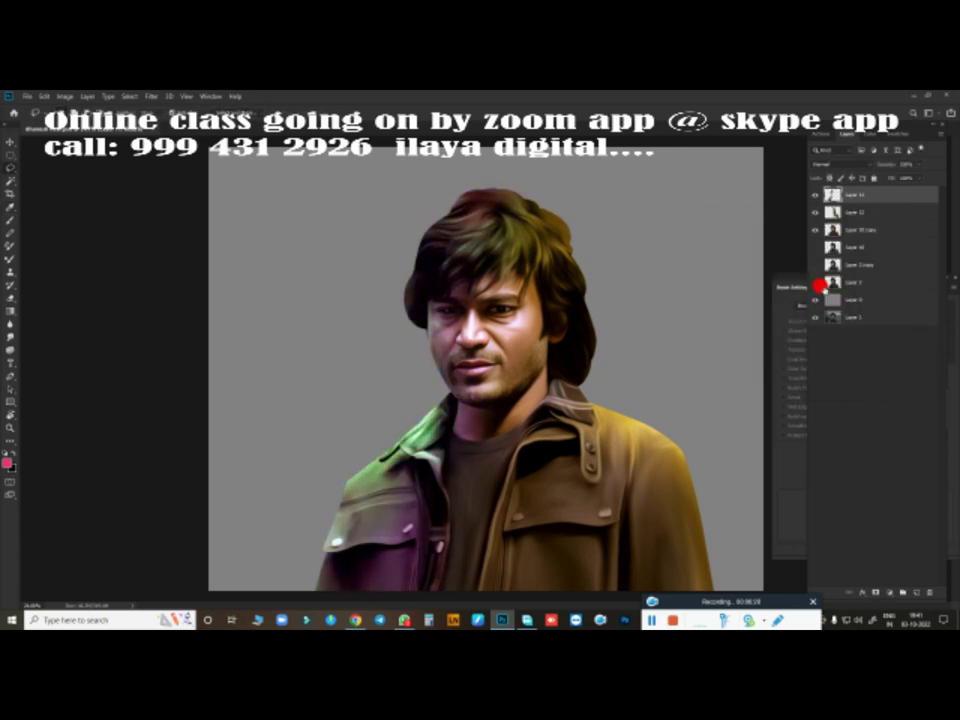
key(ctrl+b)
key(Escape)
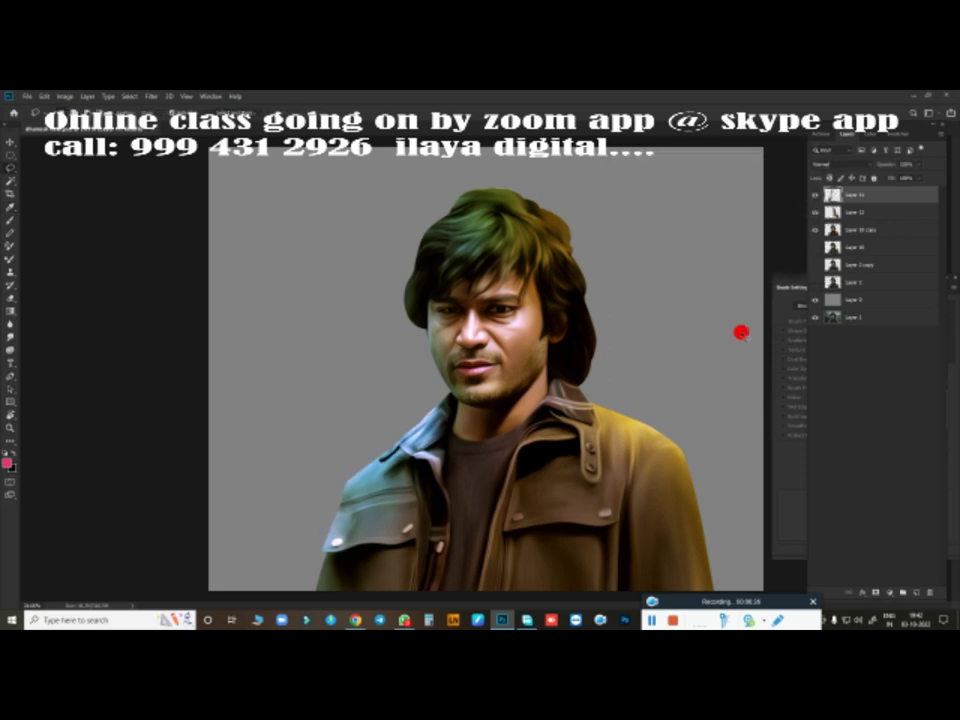
Step: Warm up Layer 12 with a Color Balance adjustment
click(850, 212)
key(ctrl+b)
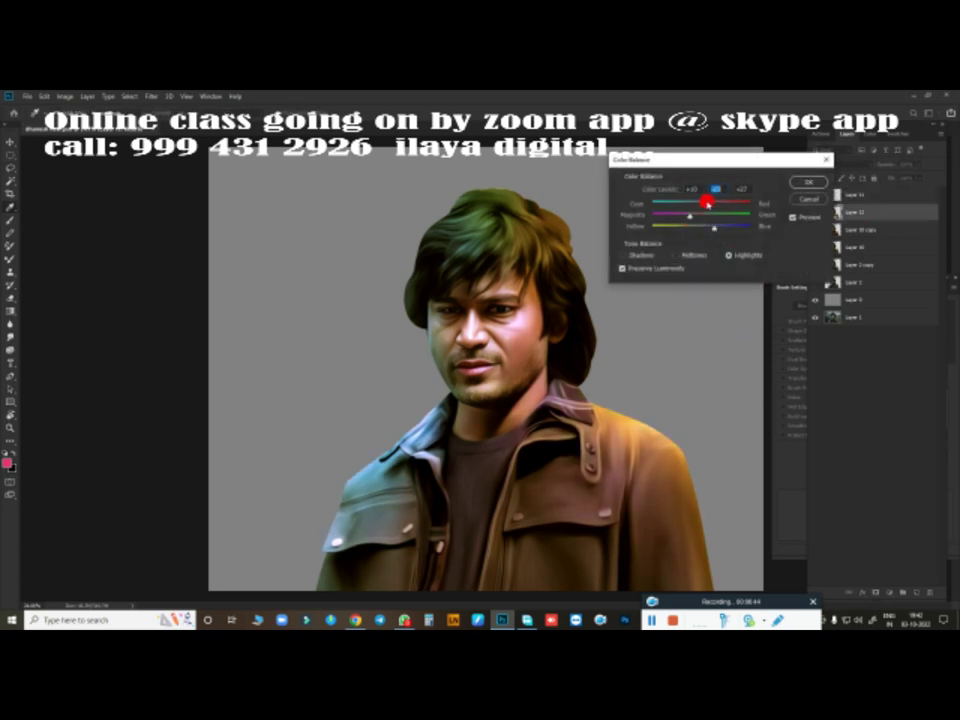
key(Escape)
key(ctrl+u)
key(Escape)
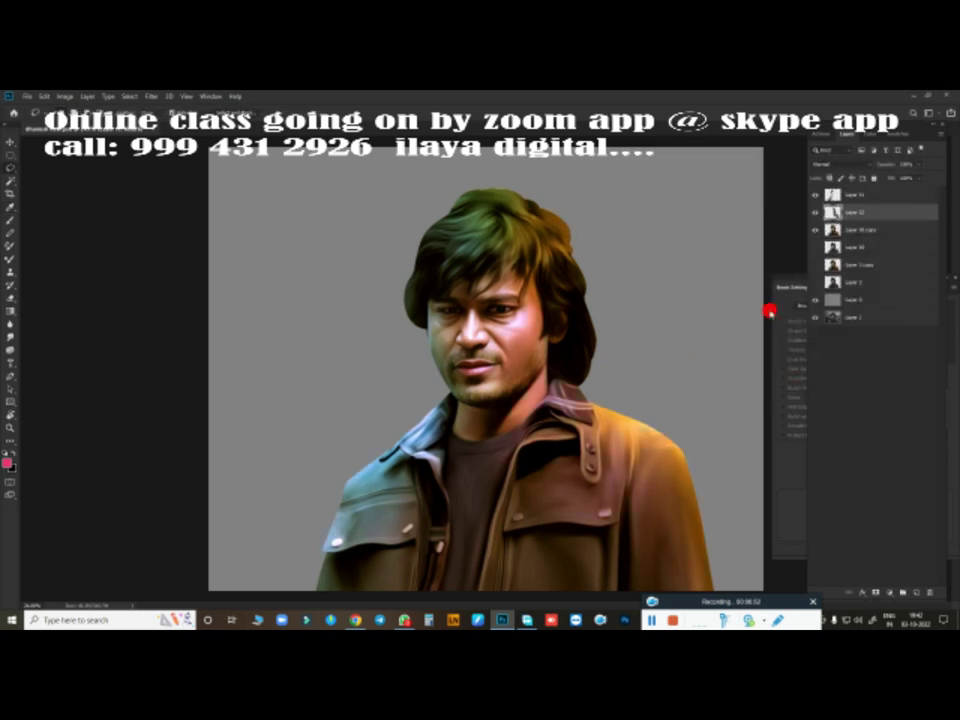
scroll(663, 351, up, 4)
scroll(601, 399, down, 3)
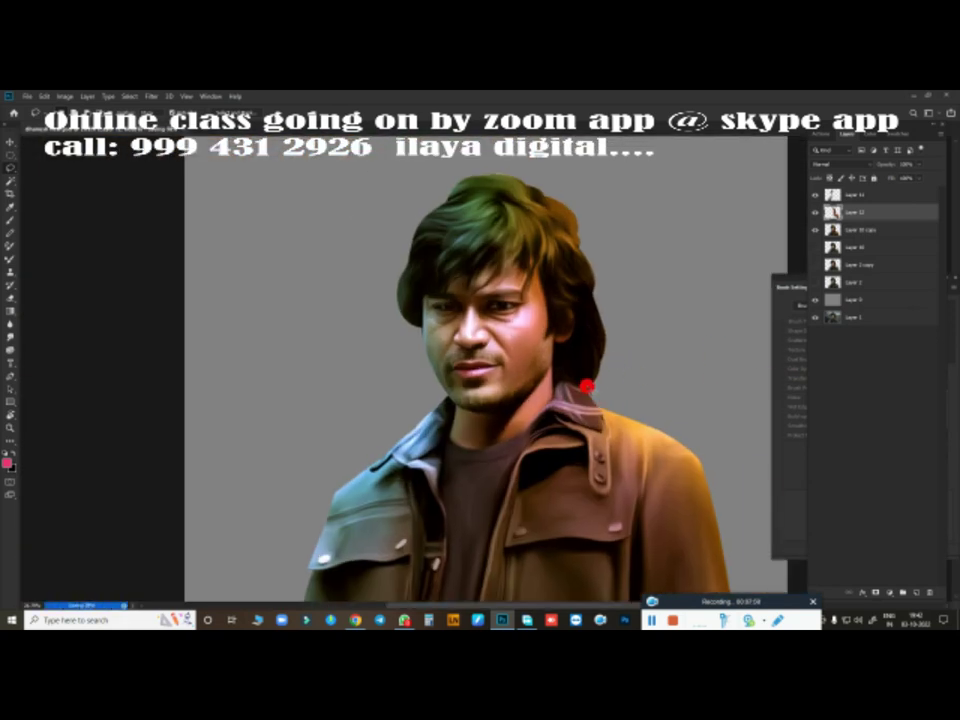
Step: Hide the top graded layers to compare, duplicate Layer 10 copy, then show all layers again
click(815, 195)
click(815, 212)
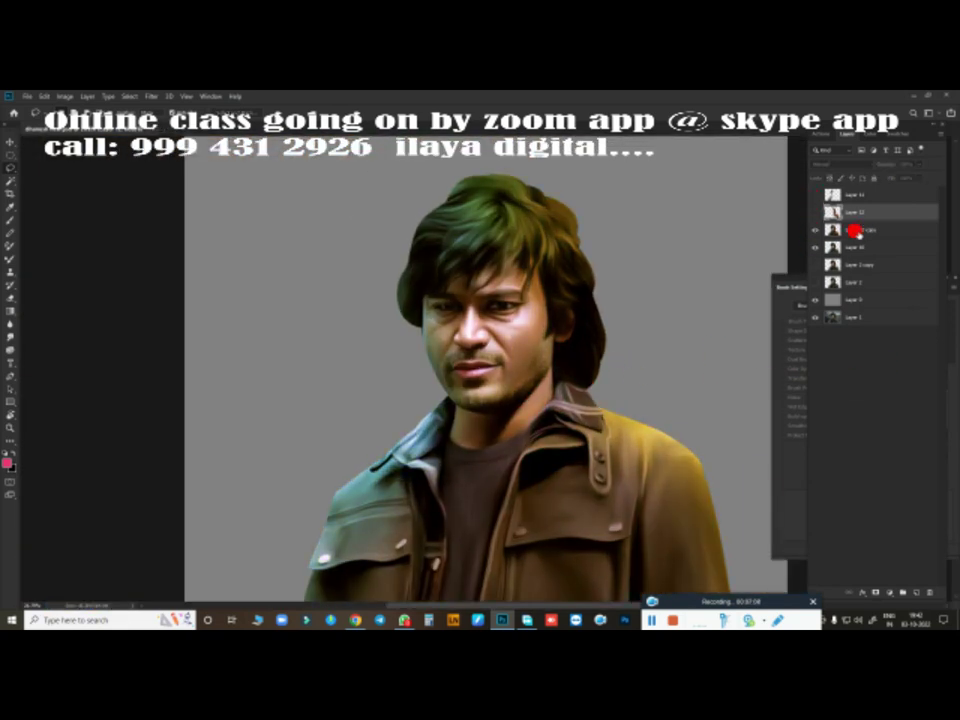
key(ctrl+j)
click(815, 212)
click(817, 194)
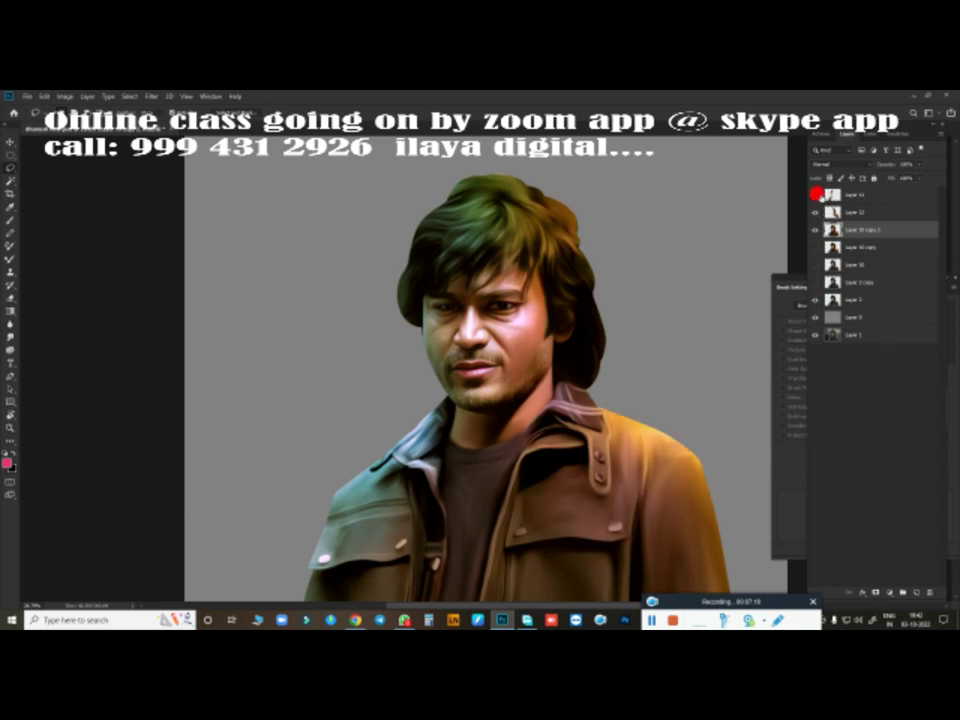
click(811, 212)
click(811, 212)
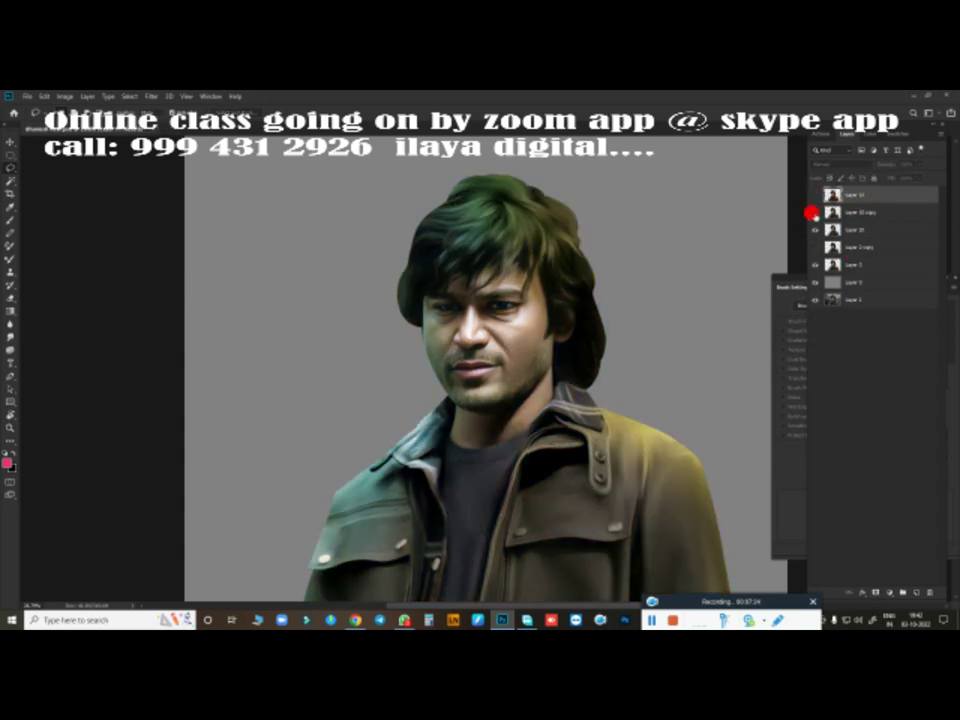
drag(811, 212, 817, 258)
Step: Add a new empty layer and pick a new brush tip, undoing a test stroke
key(ctrl+shift+alt+n)
scroll(602, 294, up, 3)
scroll(546, 317, down, 3)
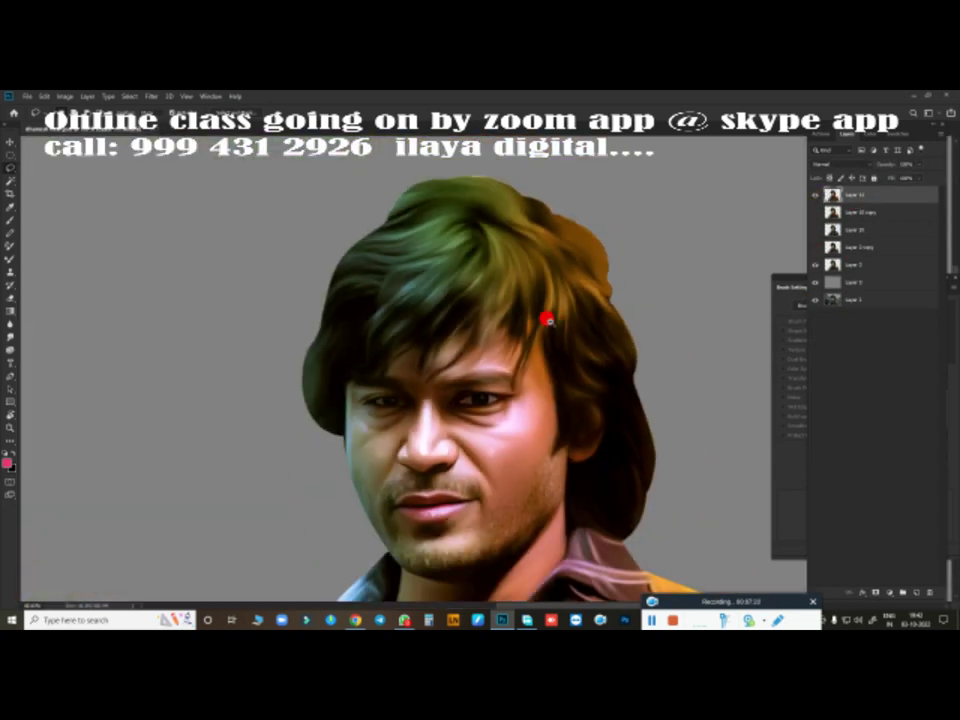
scroll(510, 302, up, 1)
scroll(545, 286, up, 2)
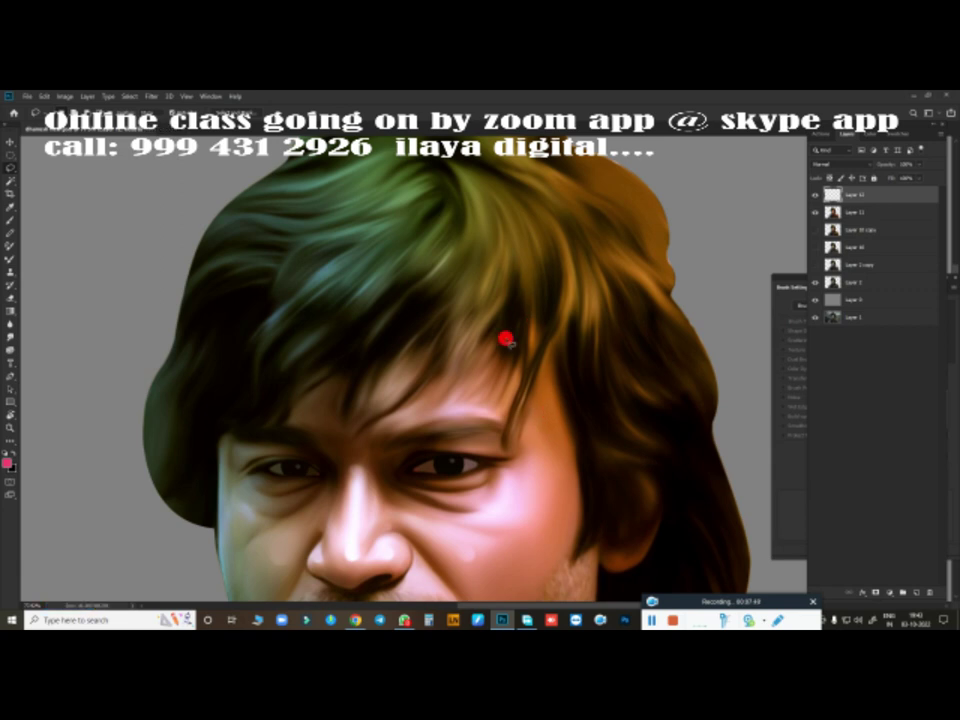
right_click(495, 390)
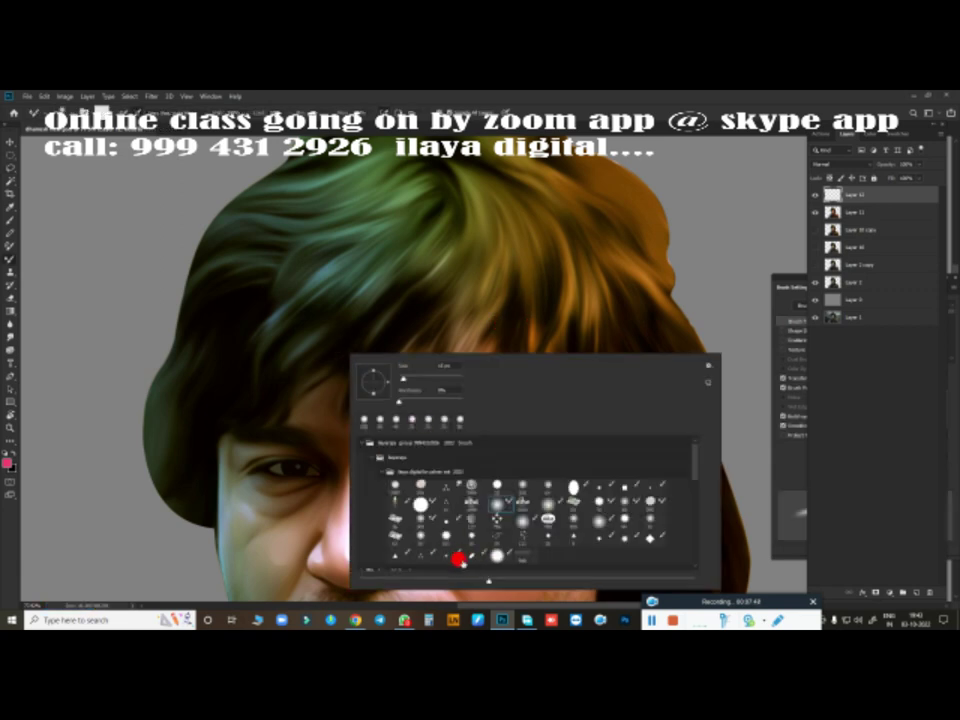
click(460, 560)
drag(445, 255, 497, 401)
key(ctrl+z)
Step: Set the foreground colour to light teal and enable Shape Dynamics and Transfer on the brush
right_click(381, 354)
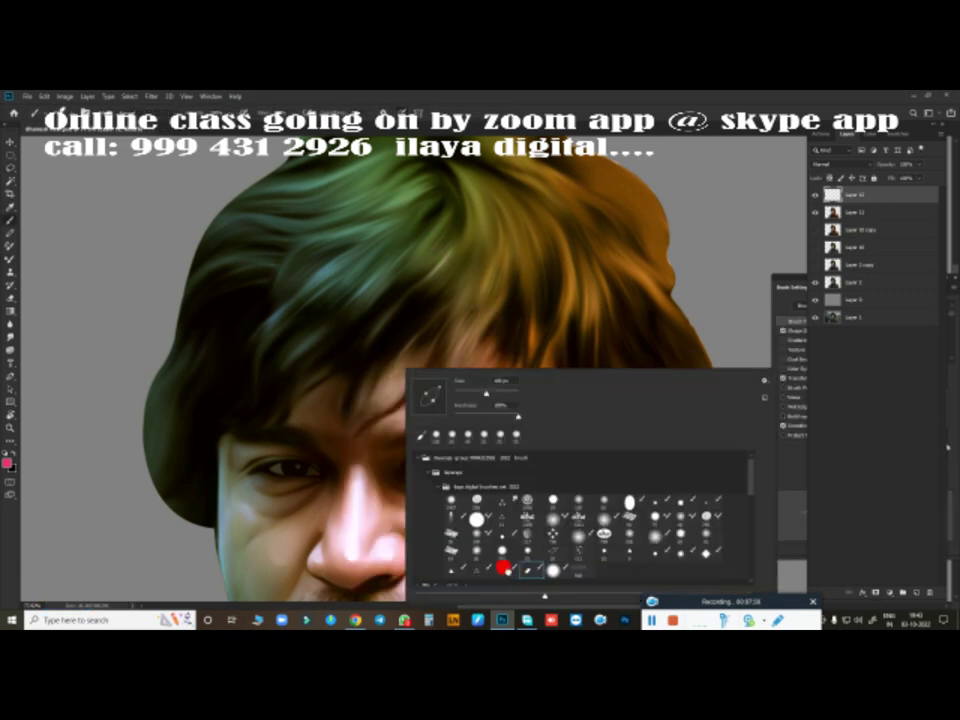
click(502, 567)
click(7, 462)
click(398, 242)
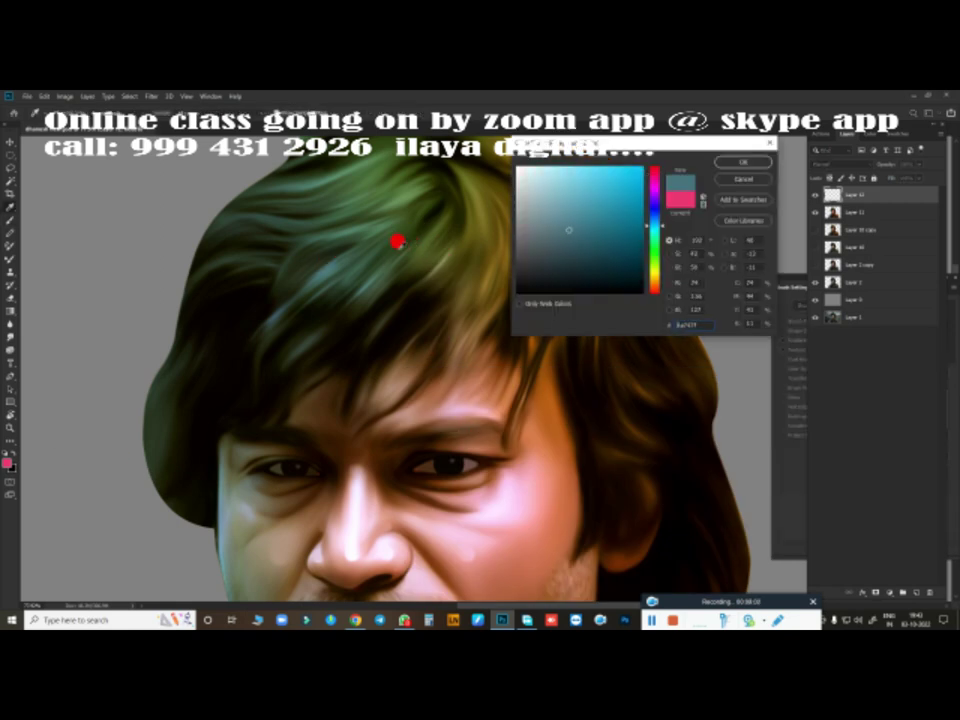
click(745, 163)
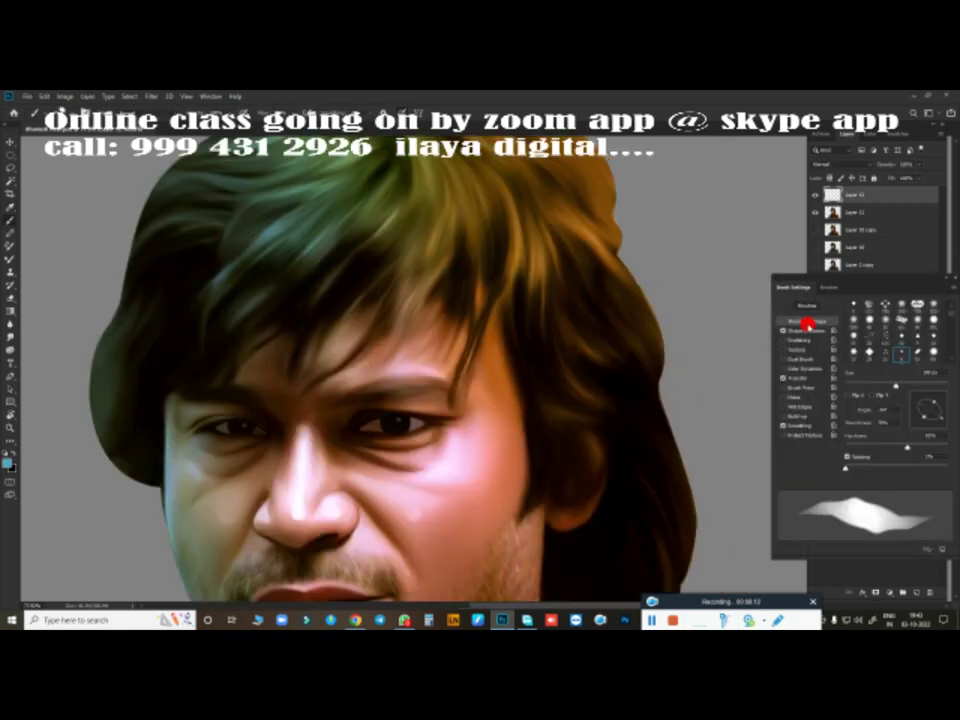
click(806, 329)
click(815, 377)
scroll(422, 332, up, 2)
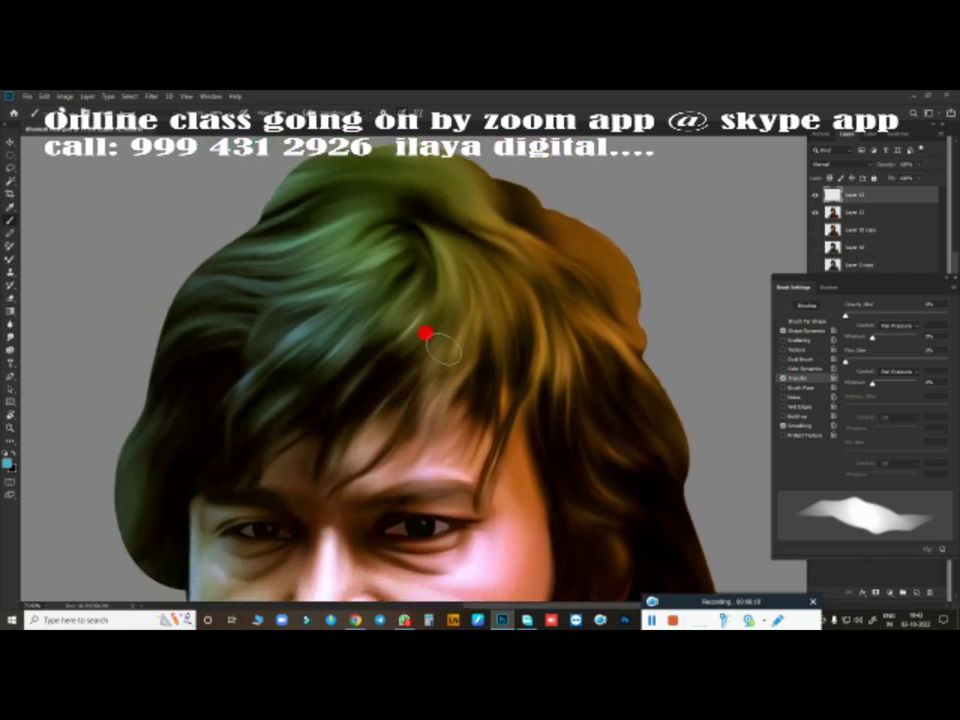
scroll(422, 347, up, 2)
scroll(448, 357, up, 2)
Step: Paint teal strands along the lower hair edge, rotating the view to follow it
key(ctrl+z)
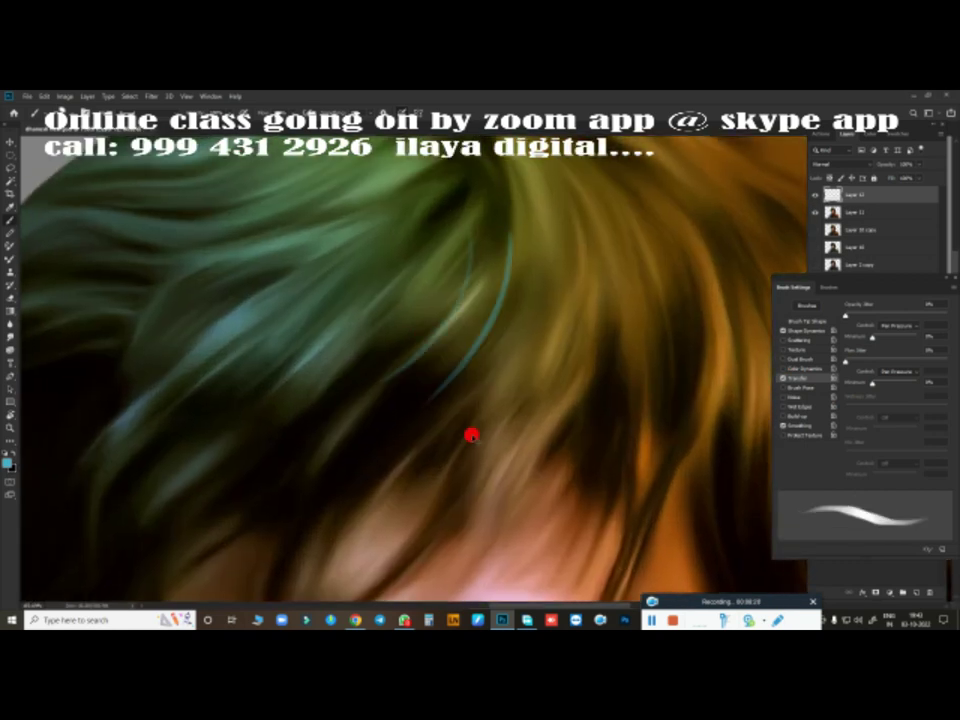
scroll(528, 437, up, 1)
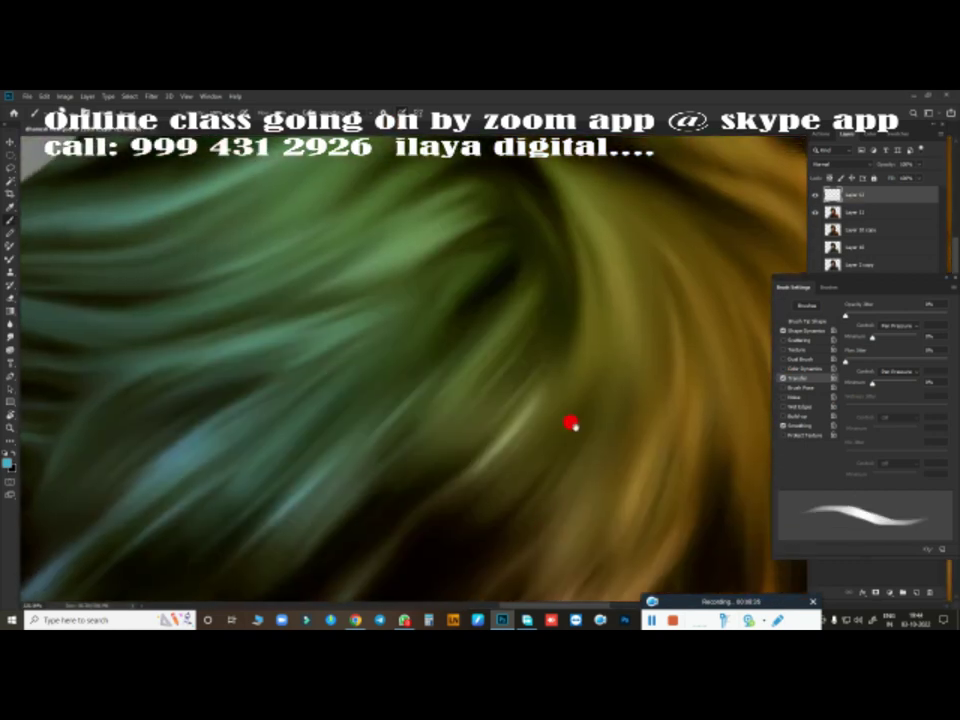
scroll(572, 424, down, 3)
scroll(501, 332, up, 1)
mouse_move(531, 274)
mouse_down()
mouse_move(396, 486)
mouse_move(461, 471)
mouse_move(467, 422)
mouse_move(448, 456)
mouse_move(594, 371)
mouse_up()
scroll(555, 476, up, 2)
scroll(315, 429, down, 2)
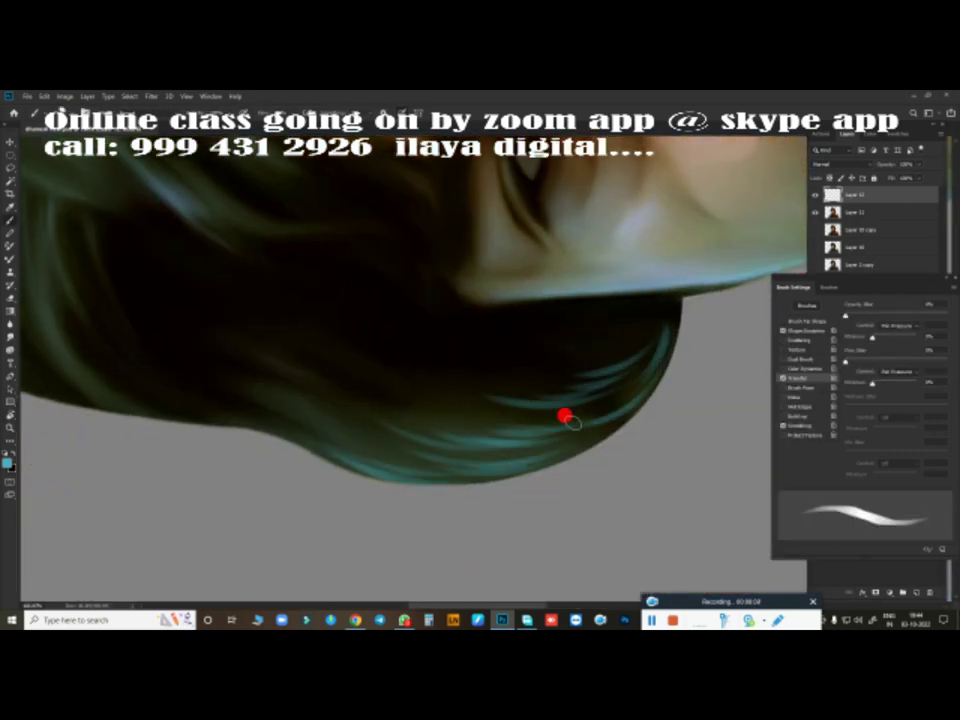
mouse_move(388, 420)
mouse_down()
mouse_move(533, 362)
mouse_move(520, 442)
mouse_up()
drag(412, 463, 523, 420)
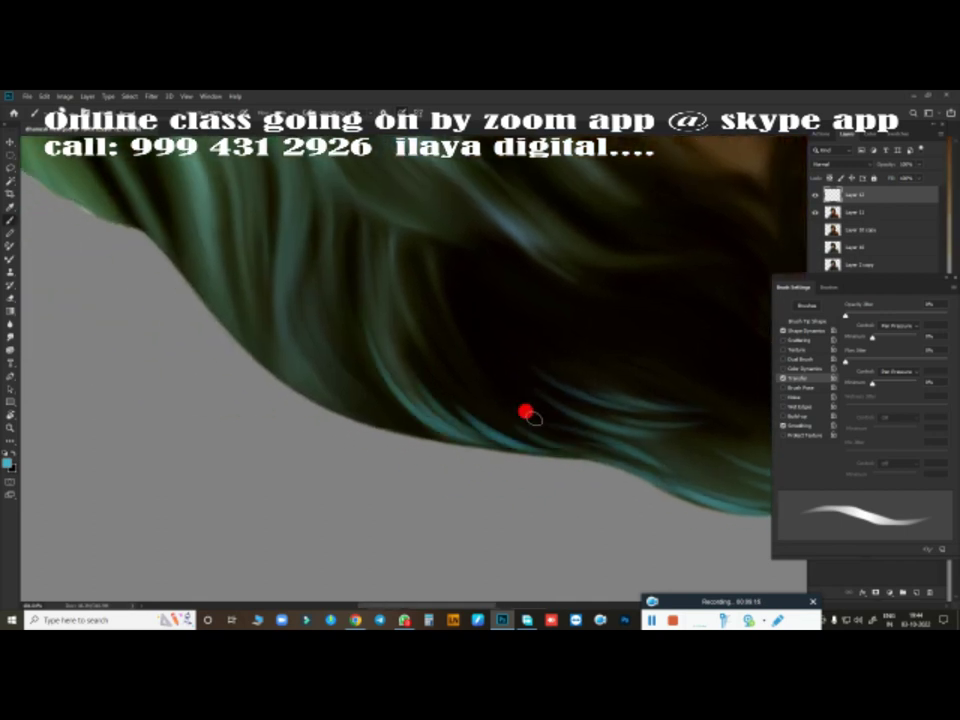
mouse_move(330, 402)
mouse_down()
mouse_move(476, 418)
mouse_move(338, 366)
mouse_move(338, 389)
mouse_up()
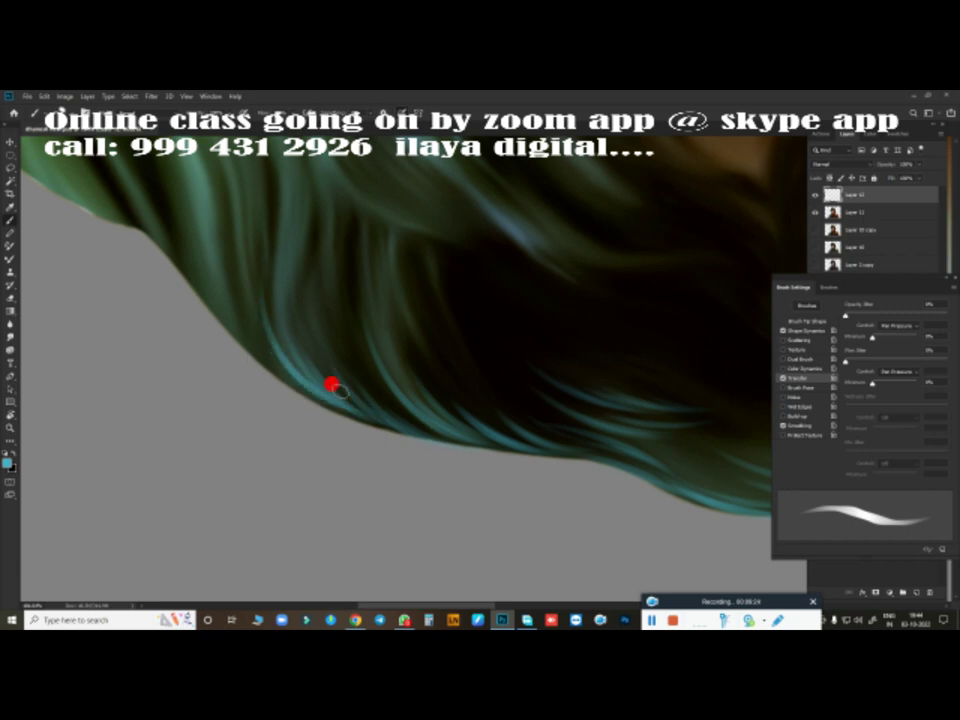
Step: Paint brighter teal highlights through the hair around the eyes and hairline, undoing a straight stroke
mouse_move(493, 445)
mouse_down()
mouse_move(401, 259)
mouse_move(437, 422)
mouse_move(461, 399)
mouse_move(178, 423)
mouse_move(450, 272)
mouse_move(516, 199)
mouse_move(156, 456)
mouse_move(336, 310)
mouse_move(244, 336)
mouse_move(291, 327)
mouse_up()
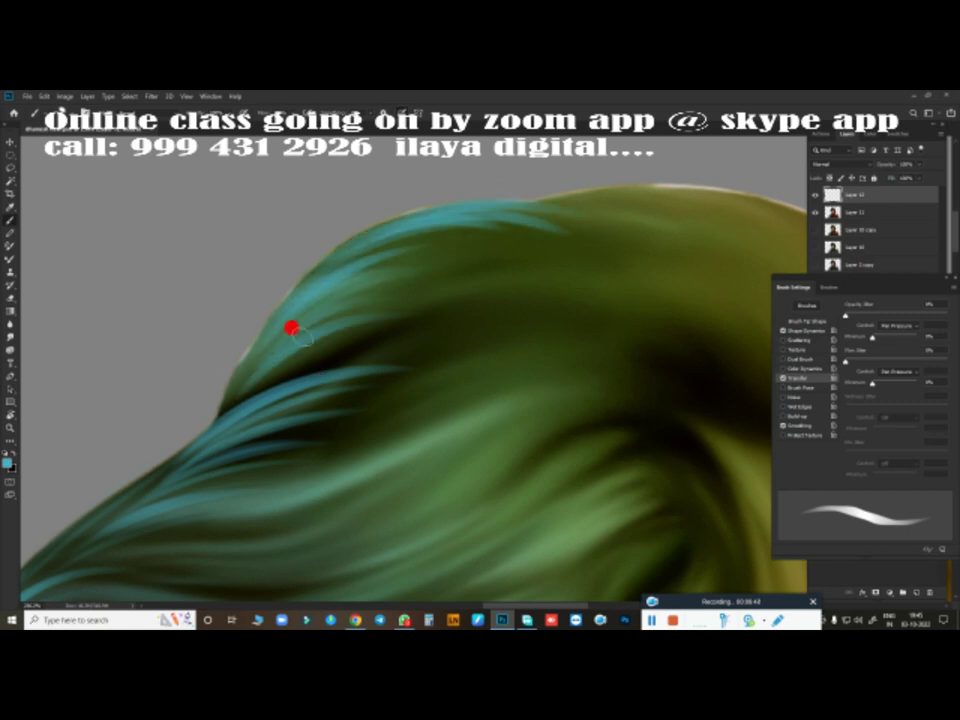
mouse_move(457, 200)
mouse_down()
mouse_move(429, 315)
mouse_move(272, 289)
mouse_move(178, 527)
mouse_move(445, 396)
mouse_move(328, 317)
mouse_move(544, 195)
mouse_move(375, 255)
mouse_move(431, 424)
mouse_move(332, 306)
mouse_move(568, 236)
mouse_move(513, 272)
mouse_move(529, 210)
mouse_move(306, 317)
mouse_move(439, 279)
mouse_move(373, 230)
mouse_up()
mouse_move(341, 288)
mouse_down()
mouse_move(216, 345)
mouse_move(401, 219)
mouse_move(336, 317)
mouse_move(439, 360)
mouse_move(291, 321)
mouse_move(251, 411)
mouse_move(414, 402)
mouse_move(459, 334)
mouse_move(538, 446)
mouse_move(484, 369)
mouse_move(498, 407)
mouse_move(564, 379)
mouse_move(544, 293)
mouse_up()
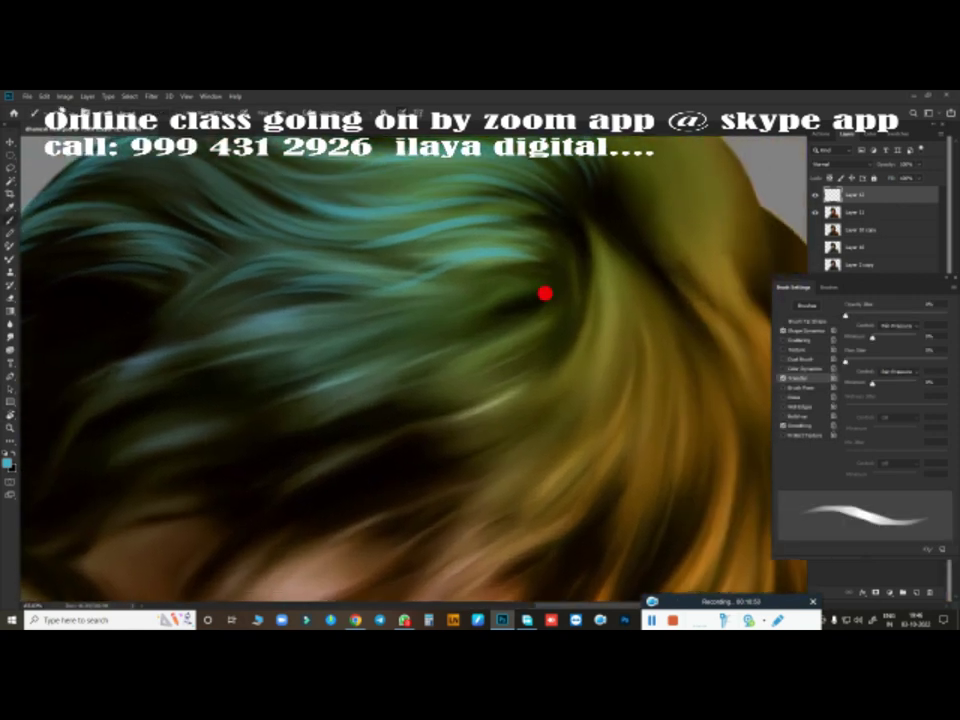
drag(406, 291, 222, 402)
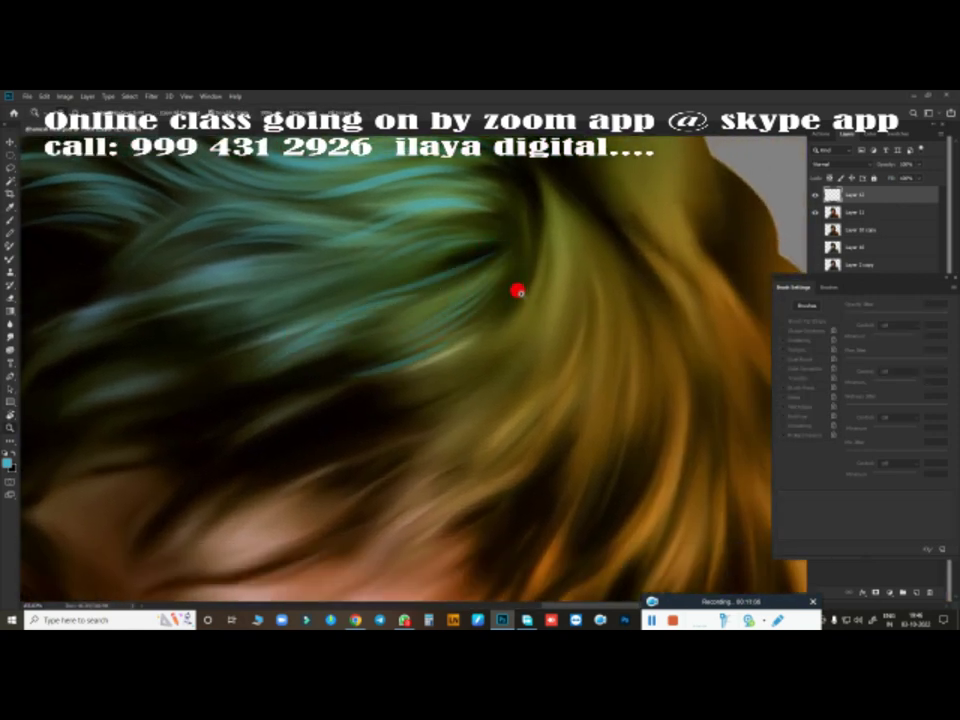
mouse_move(503, 240)
mouse_down()
mouse_move(499, 364)
mouse_move(263, 358)
mouse_up()
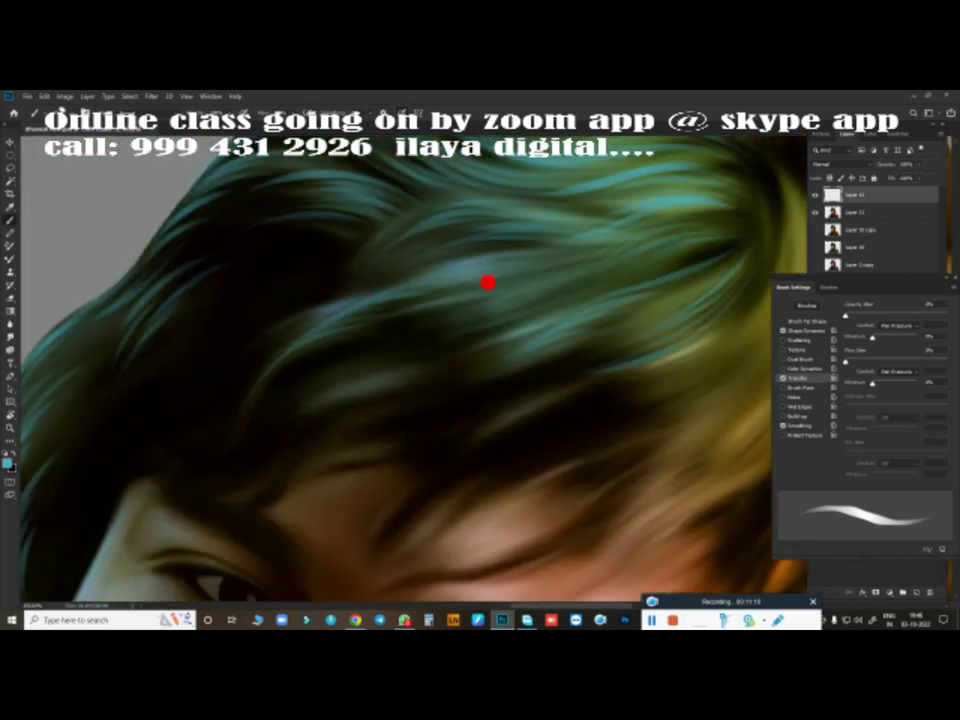
drag(270, 283, 241, 320)
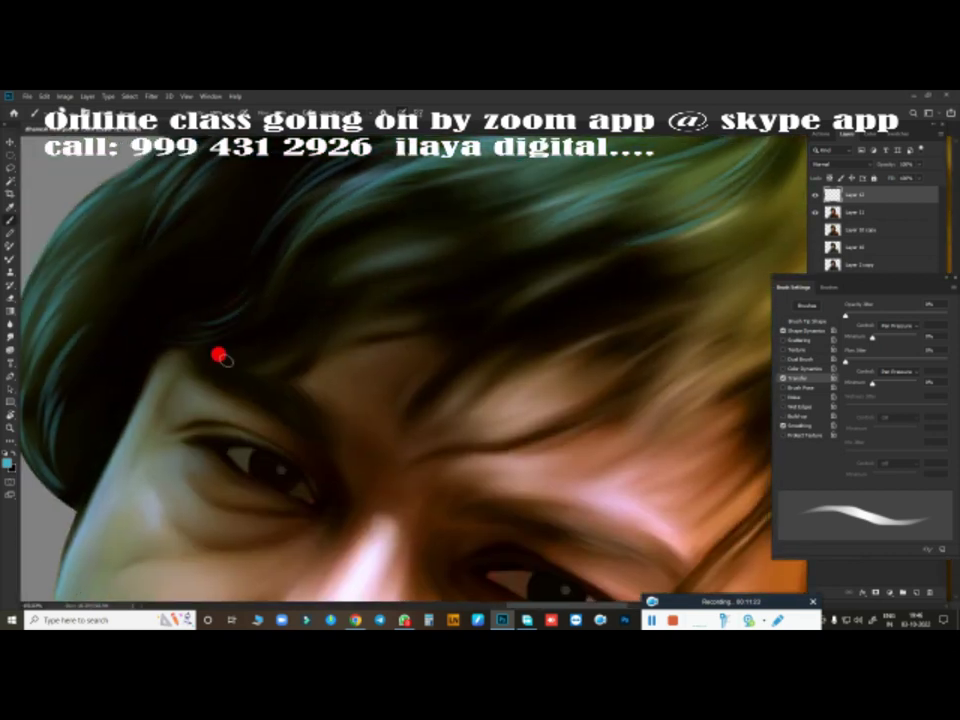
drag(291, 273, 378, 303)
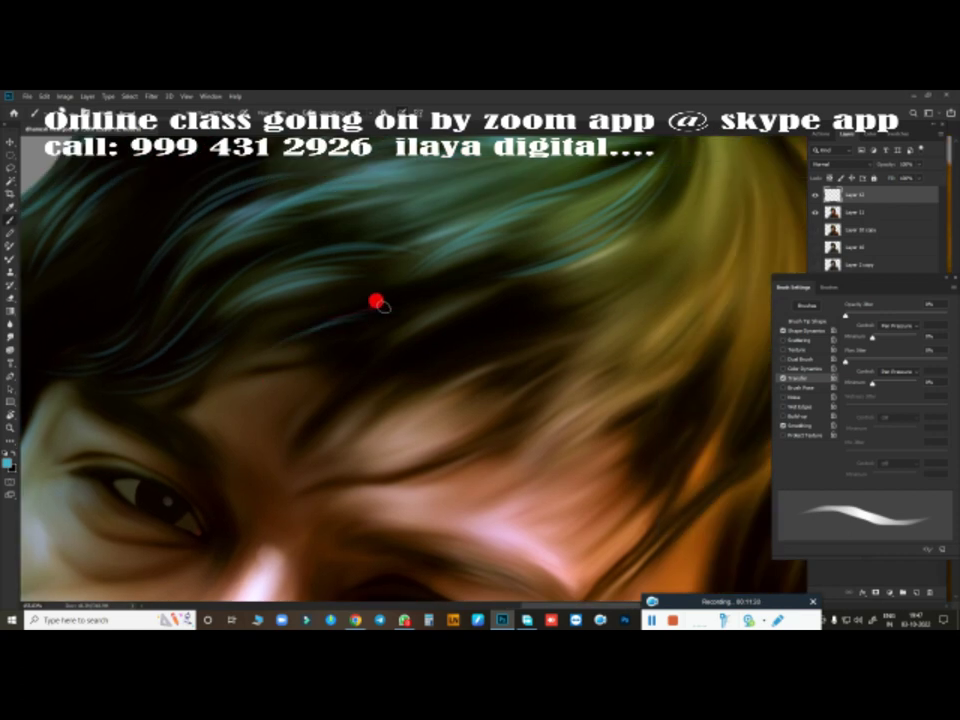
drag(476, 215, 105, 346)
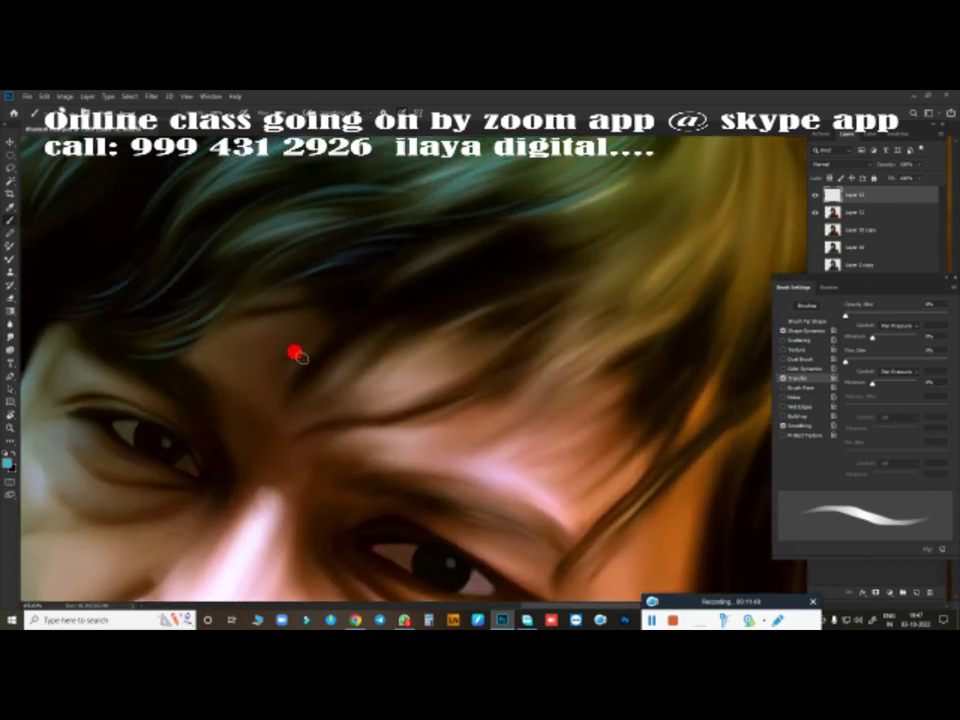
mouse_move(370, 260)
mouse_down()
mouse_move(255, 342)
mouse_move(276, 349)
mouse_up()
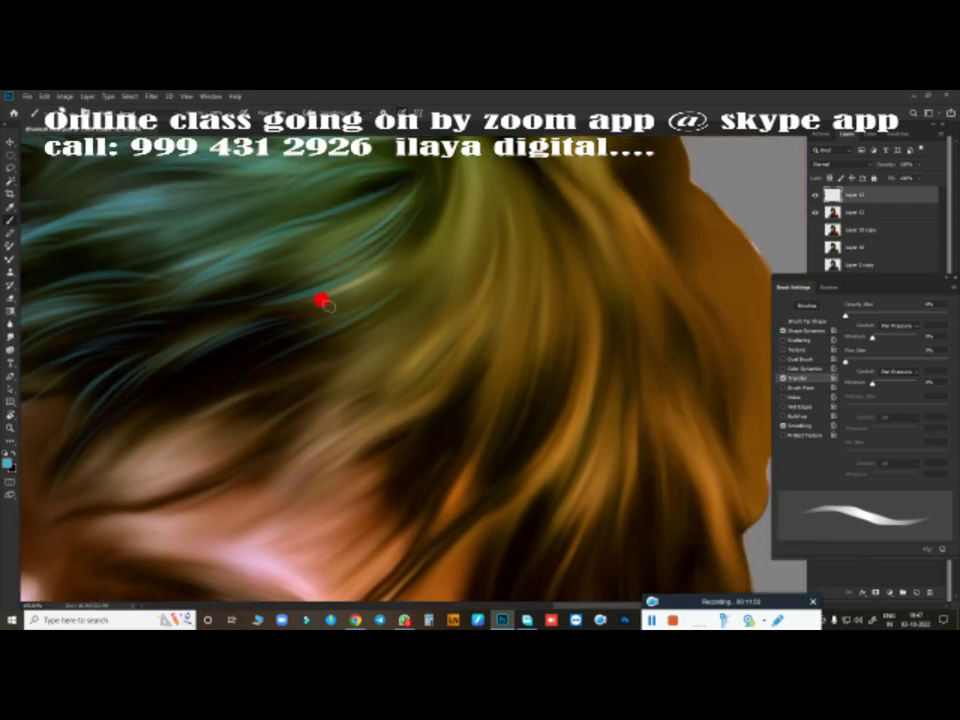
drag(420, 266, 311, 323)
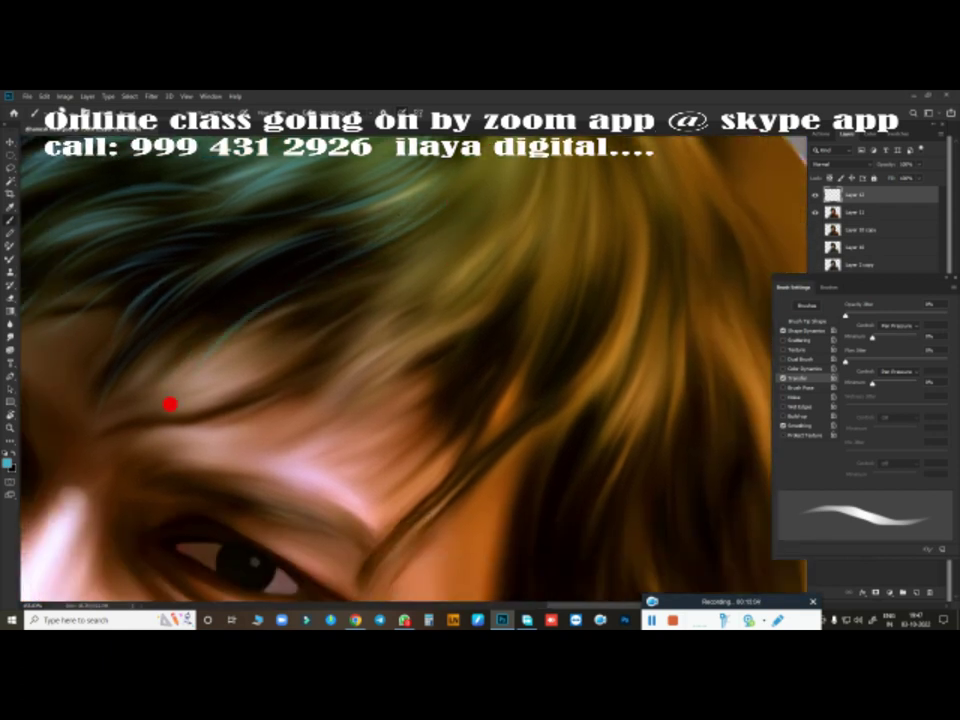
drag(245, 370, 425, 258)
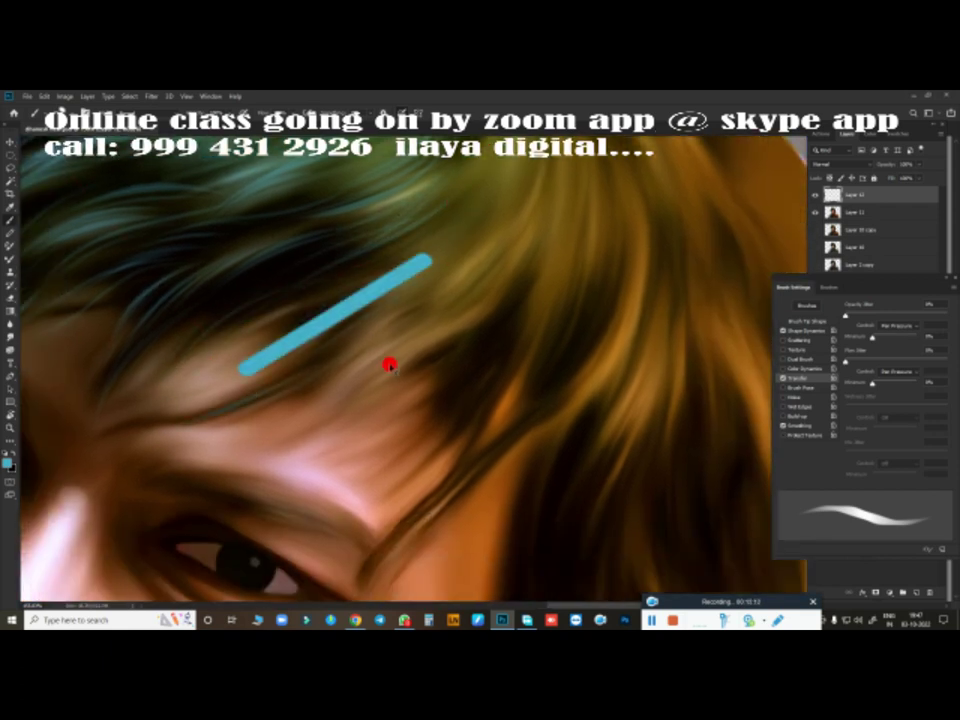
key(ctrl+z)
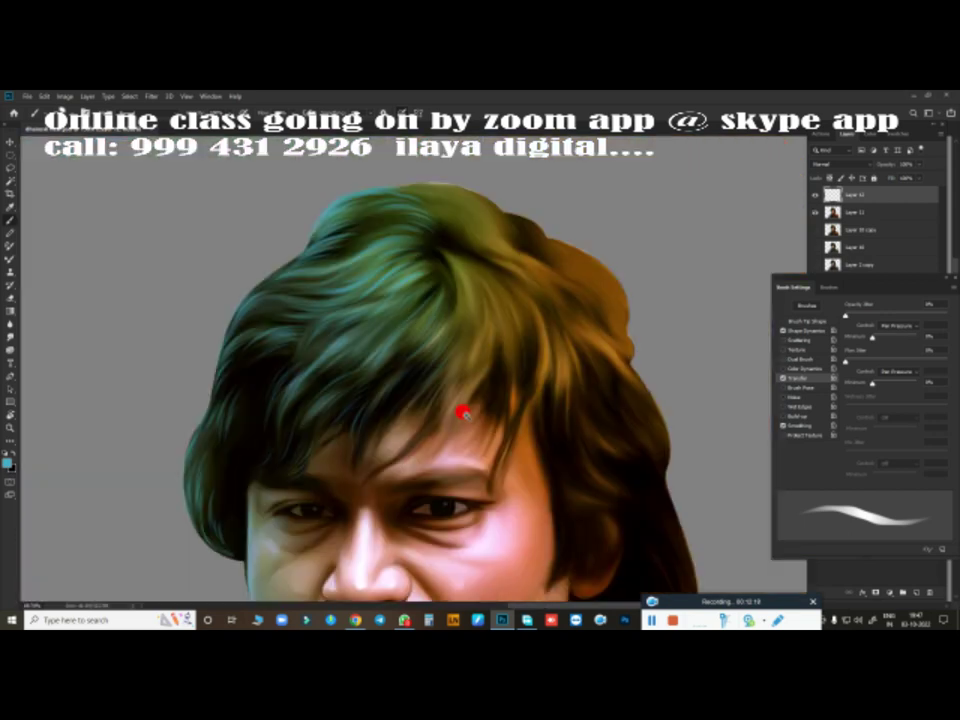
Step: Paint cyan strands across the upper hair, rotating the canvas to follow the strand angles
drag(504, 325, 360, 443)
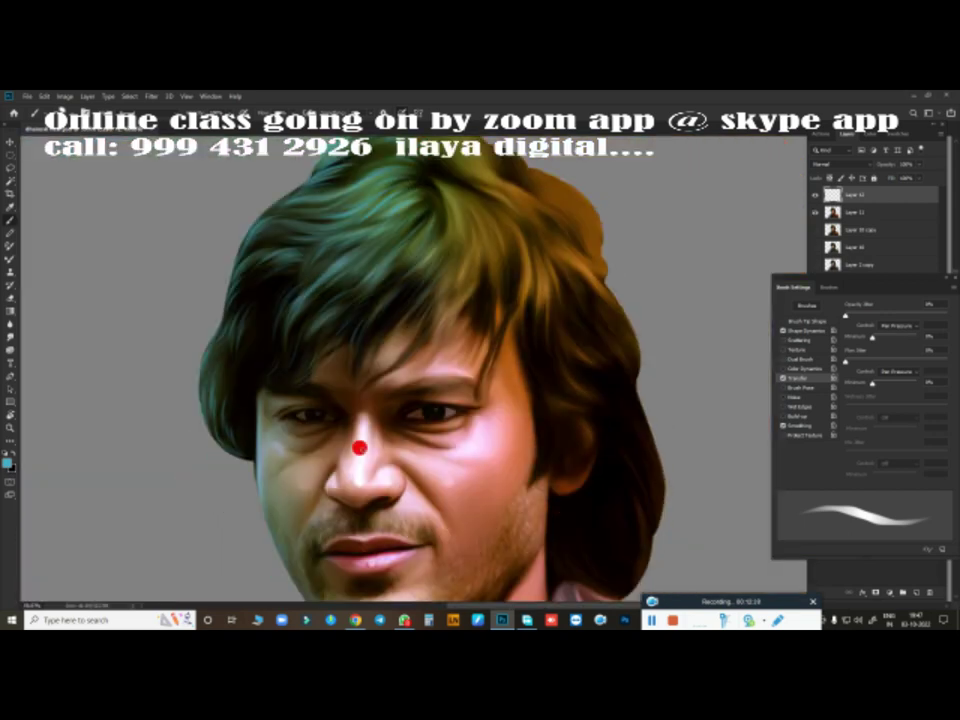
mouse_move(488, 369)
mouse_down()
mouse_move(510, 450)
mouse_move(521, 396)
mouse_up()
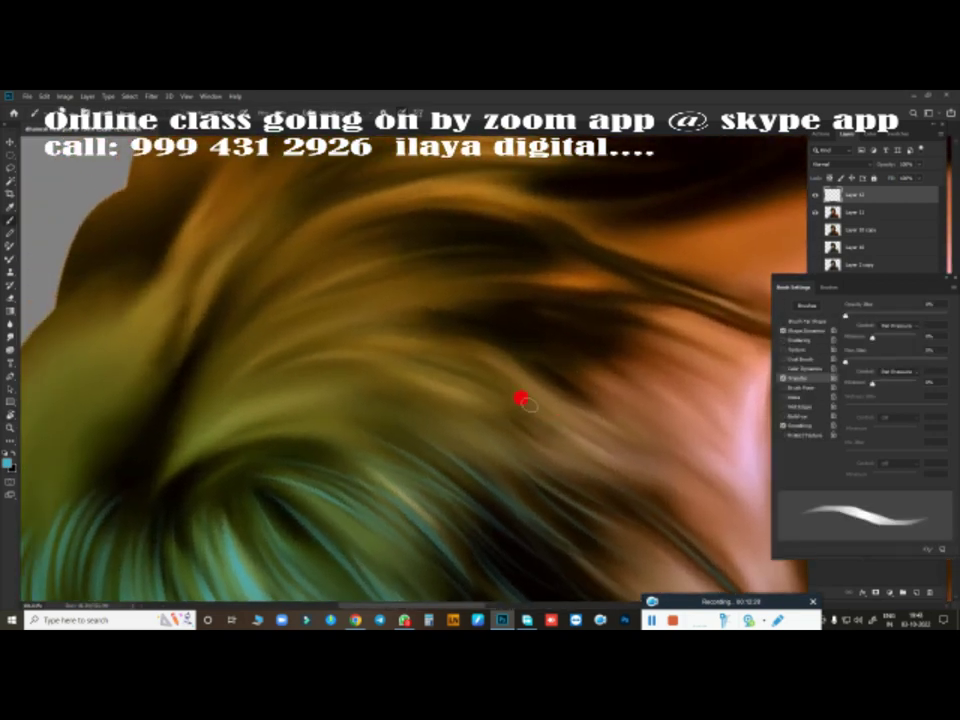
drag(407, 270, 589, 242)
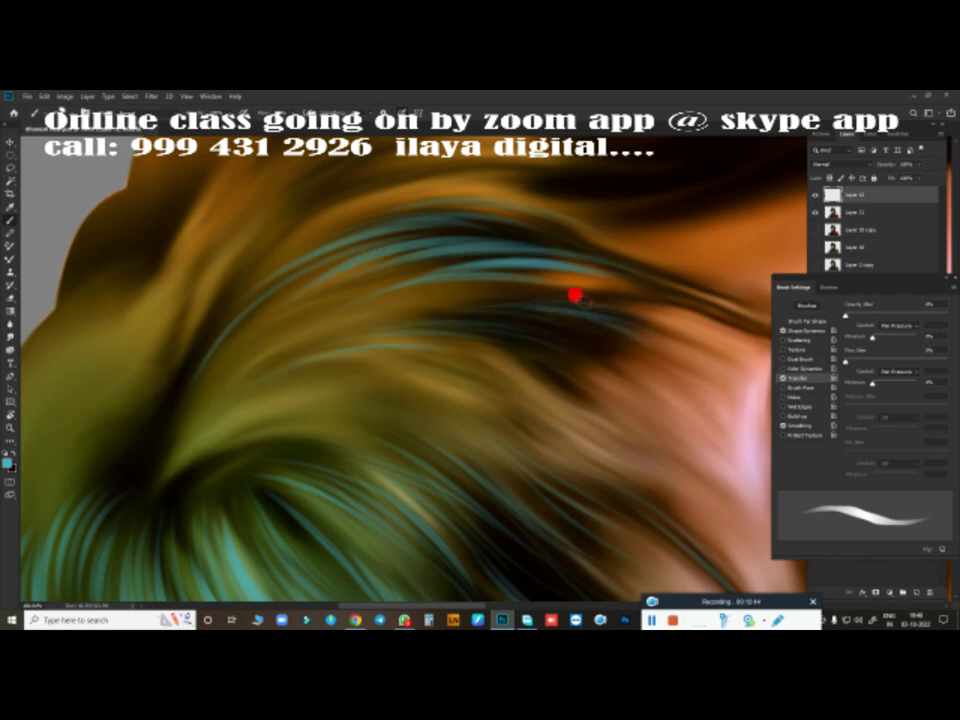
drag(498, 410, 212, 315)
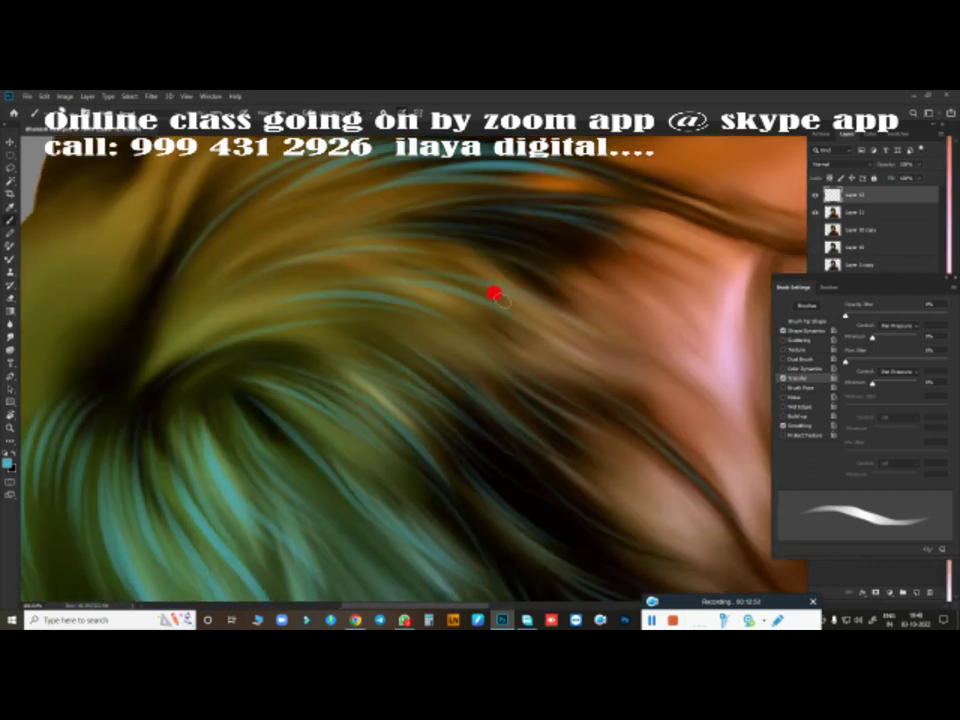
drag(494, 294, 536, 231)
mouse_move(669, 204)
mouse_down()
mouse_move(343, 437)
mouse_move(297, 324)
mouse_up()
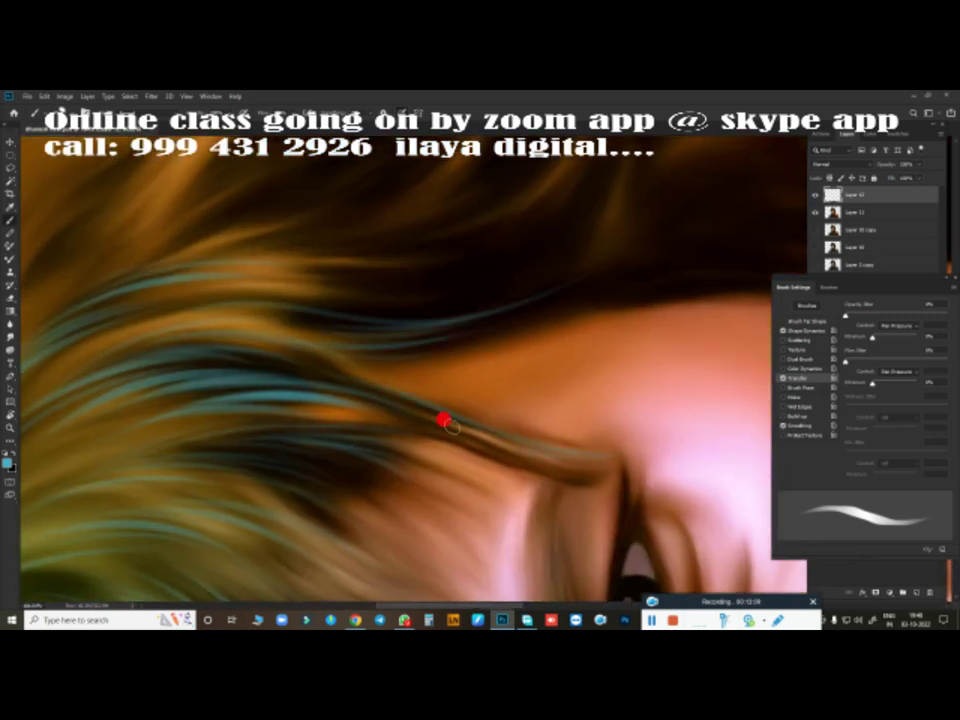
drag(444, 418, 459, 316)
drag(173, 333, 405, 270)
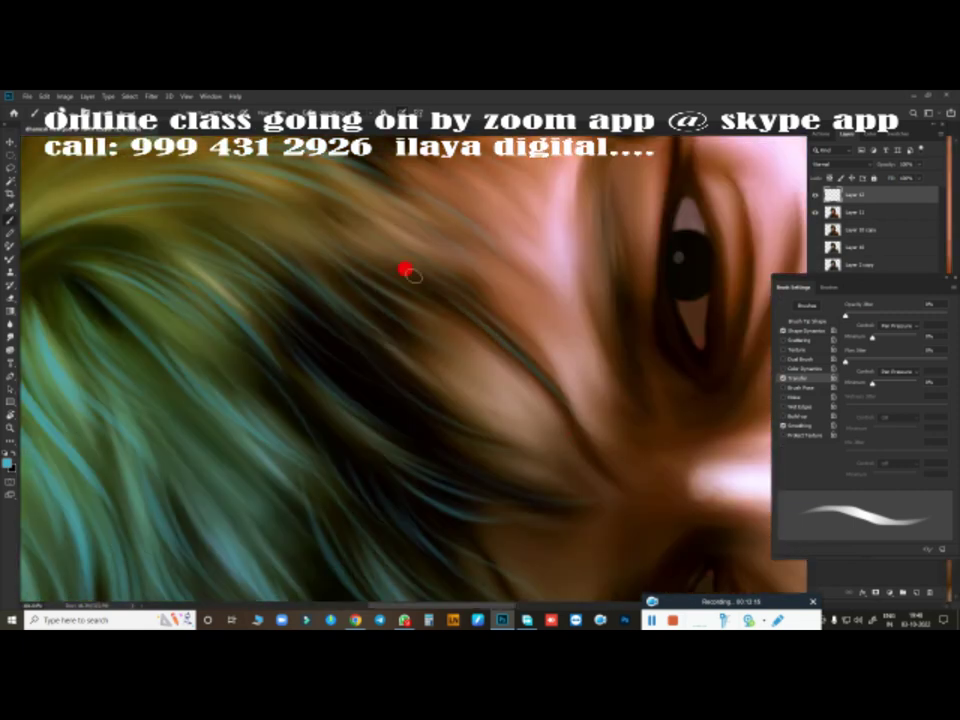
mouse_move(527, 378)
mouse_down()
mouse_move(587, 381)
mouse_move(564, 454)
mouse_move(386, 455)
mouse_move(375, 369)
mouse_move(536, 414)
mouse_up()
Step: Sweep thin cyan strands across the top of the crown and along its right edge
key(b)
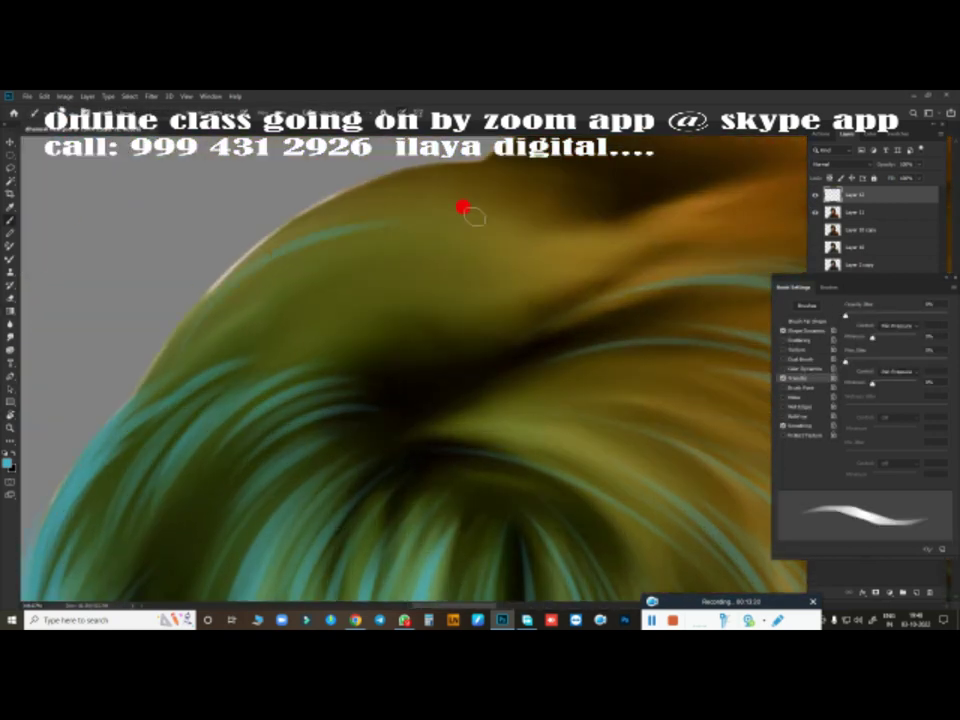
drag(429, 178, 240, 200)
mouse_move(320, 230)
mouse_down()
mouse_move(150, 260)
mouse_move(230, 270)
mouse_up()
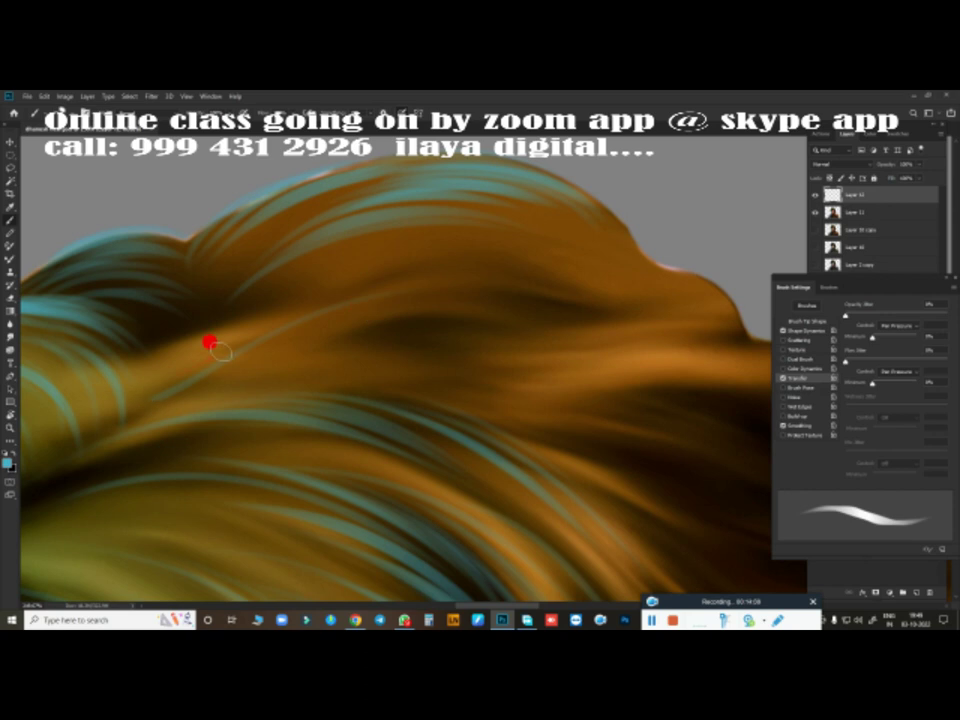
drag(221, 351, 593, 273)
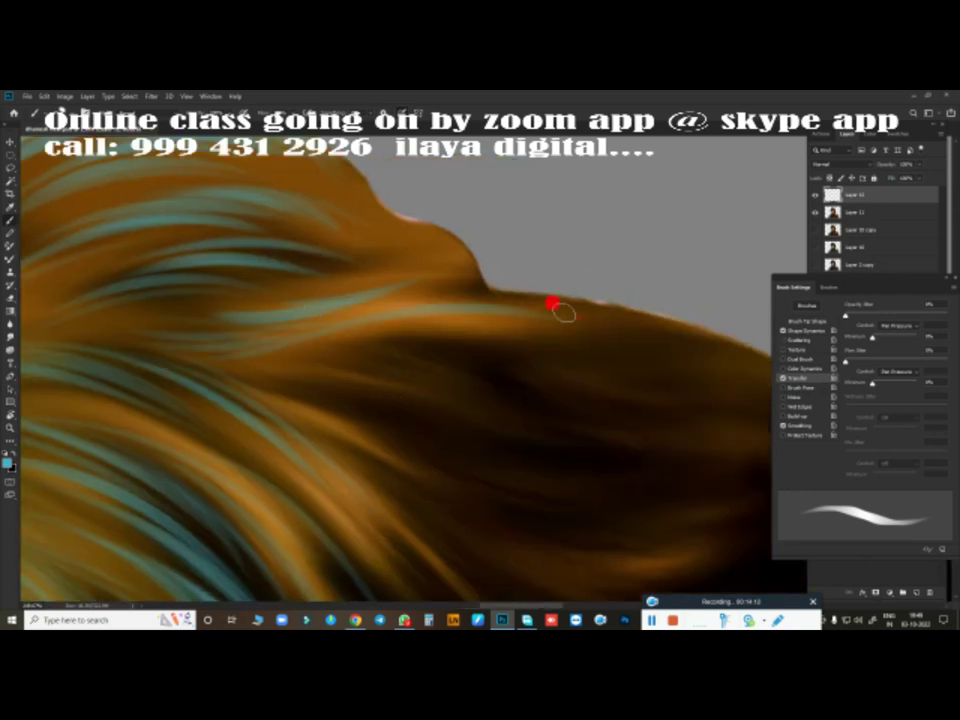
drag(551, 302, 344, 331)
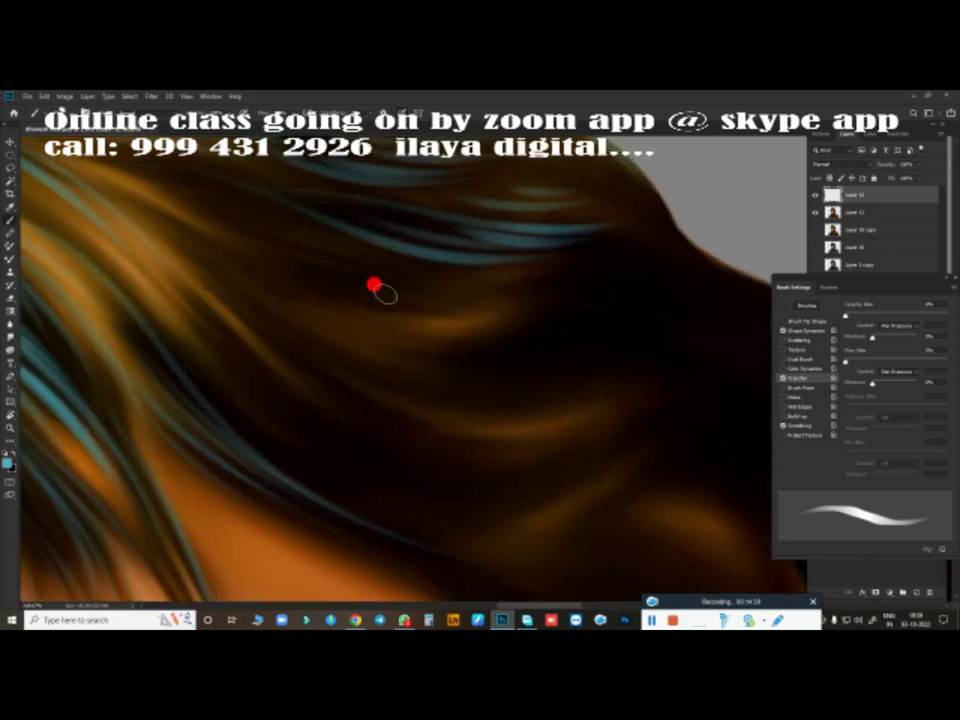
mouse_move(374, 285)
mouse_down()
mouse_move(504, 315)
mouse_move(549, 253)
mouse_move(302, 369)
mouse_move(625, 378)
mouse_up()
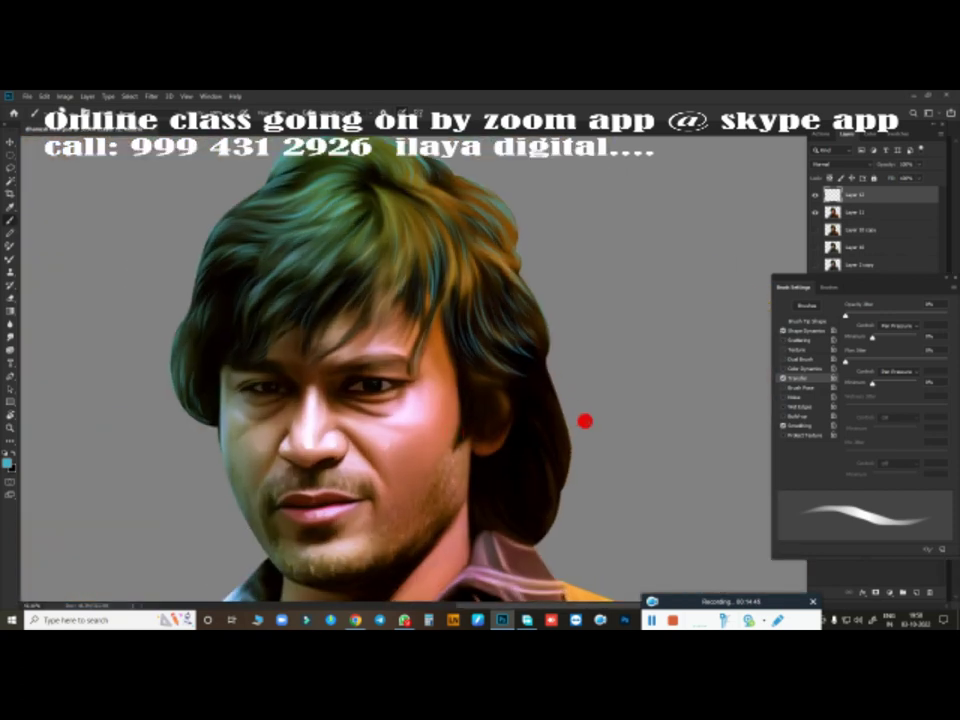
Step: Brush cyan strands into the dark upper hair from rotated views, then reset to an upright fit view
drag(585, 421, 463, 440)
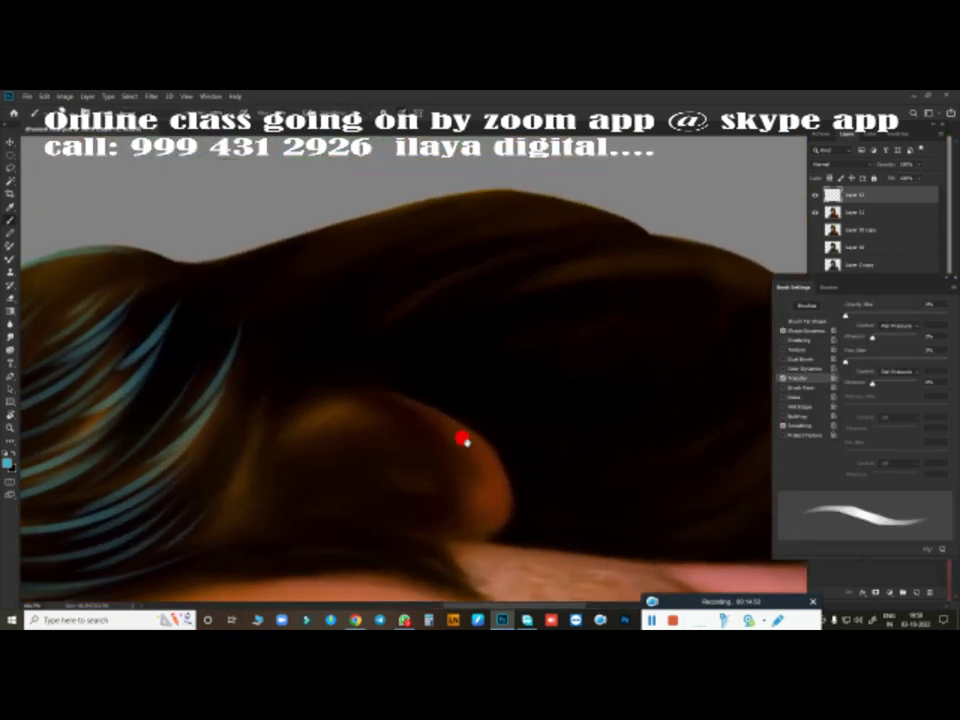
mouse_move(294, 257)
mouse_down()
mouse_move(624, 223)
mouse_move(429, 259)
mouse_move(344, 225)
mouse_move(199, 332)
mouse_up()
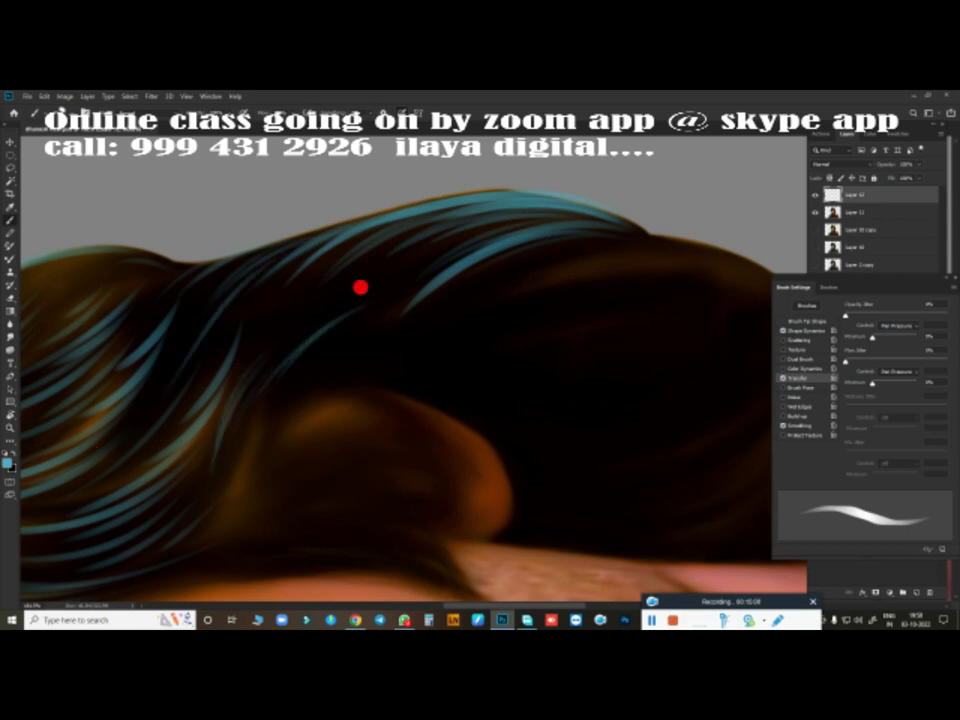
mouse_move(517, 337)
mouse_down()
mouse_move(456, 315)
mouse_move(647, 244)
mouse_move(531, 253)
mouse_move(383, 398)
mouse_move(452, 349)
mouse_up()
mouse_move(495, 289)
mouse_down()
mouse_move(491, 328)
mouse_move(508, 401)
mouse_move(544, 467)
mouse_move(414, 234)
mouse_move(493, 409)
mouse_move(566, 358)
mouse_up()
drag(462, 295, 506, 350)
mouse_move(644, 462)
mouse_down()
mouse_move(507, 379)
mouse_move(480, 430)
mouse_up()
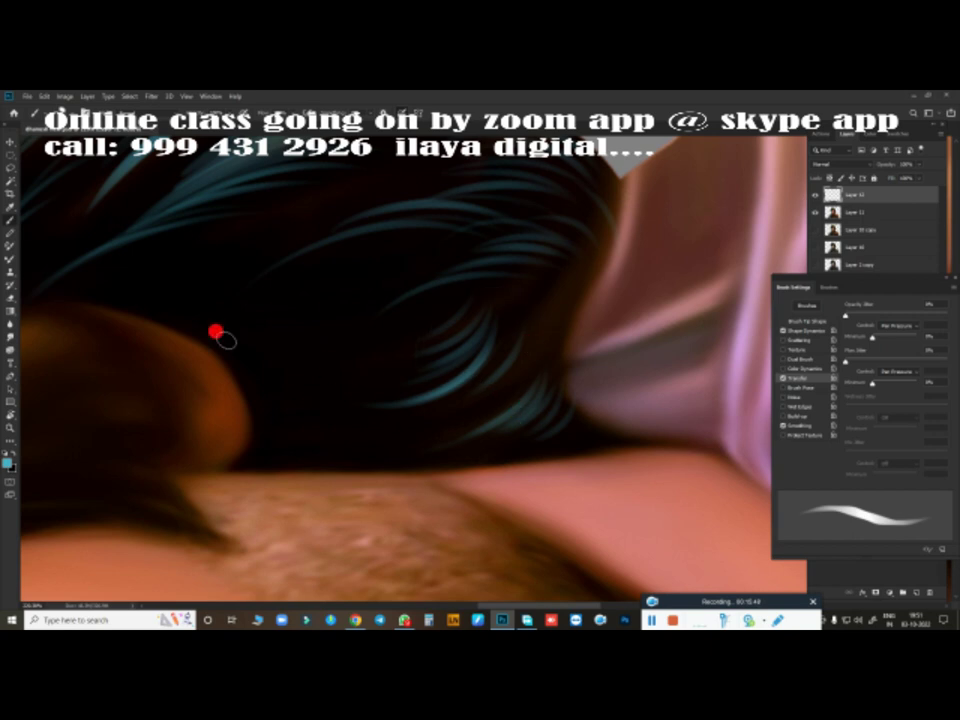
key(ctrl+0)
Step: Zoom and pan to frame the fringe, eyes and hair above the eye
scroll(476, 489, up, 3)
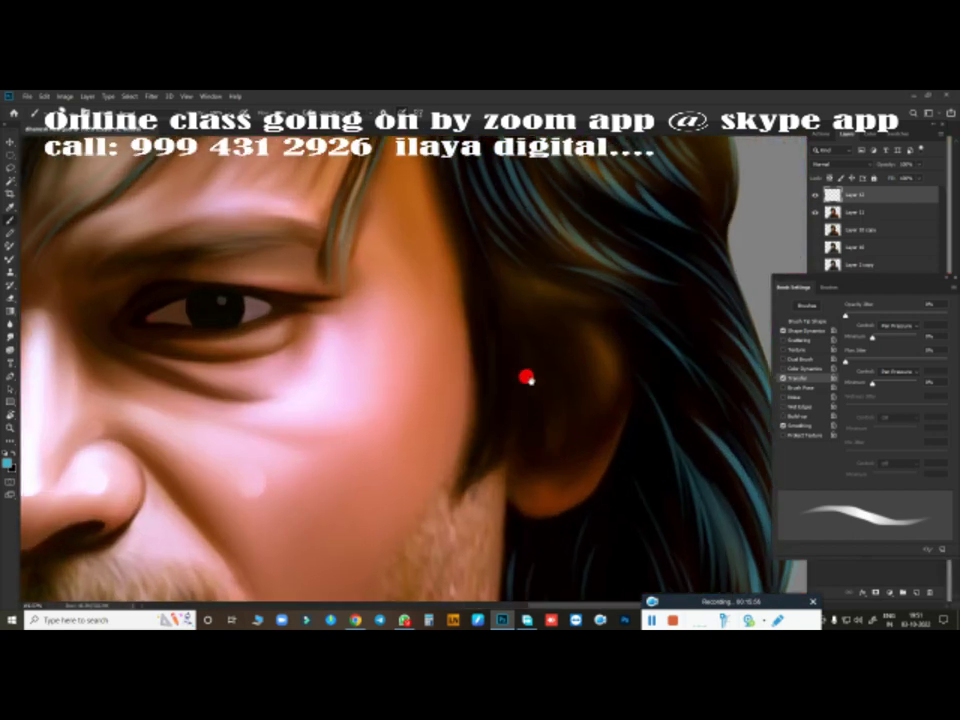
scroll(525, 377, up, 2)
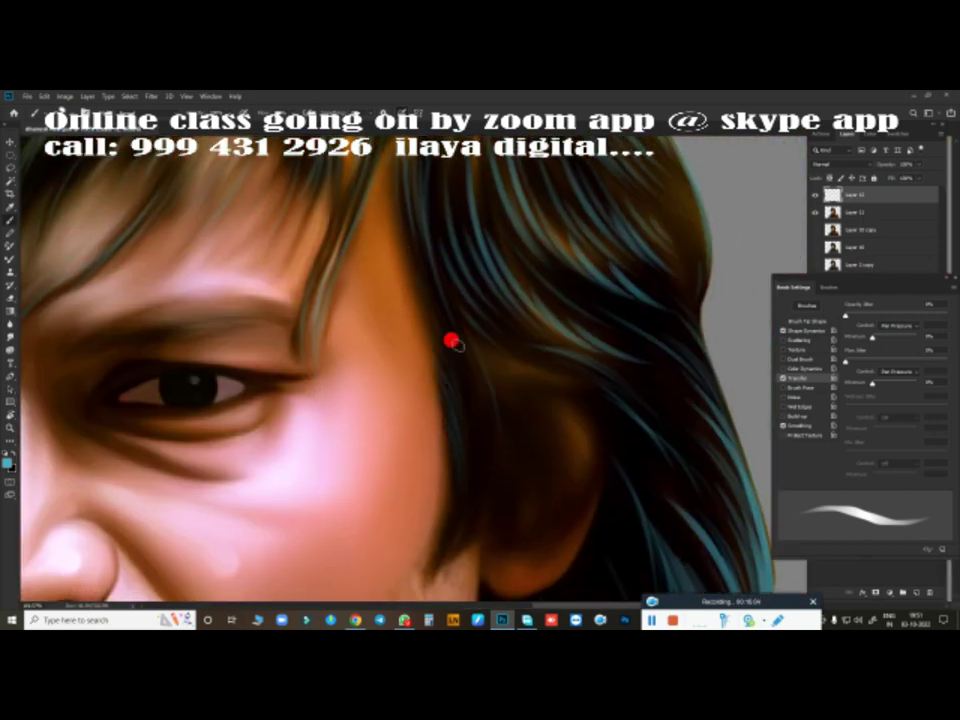
scroll(428, 345, down, 4)
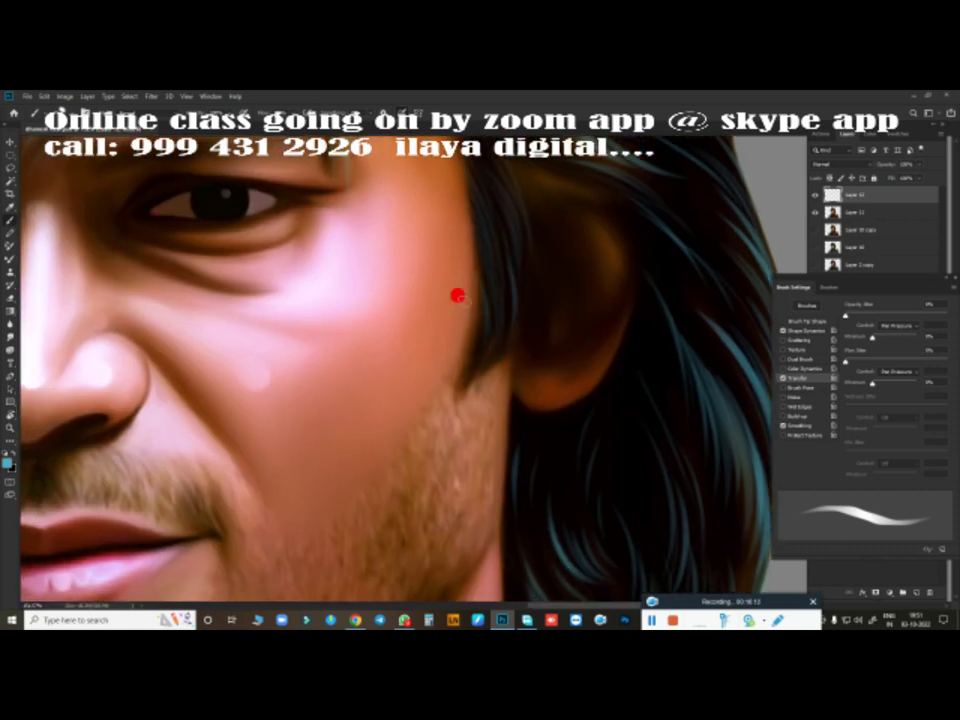
drag(490, 336, 462, 495)
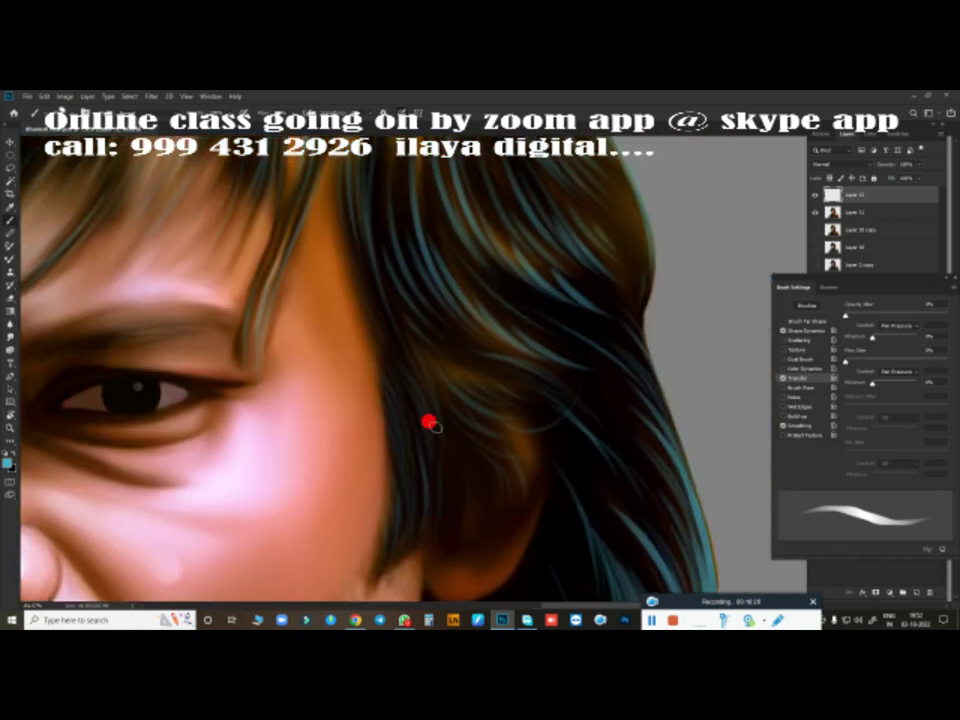
drag(428, 422, 478, 607)
scroll(486, 197, down, 3)
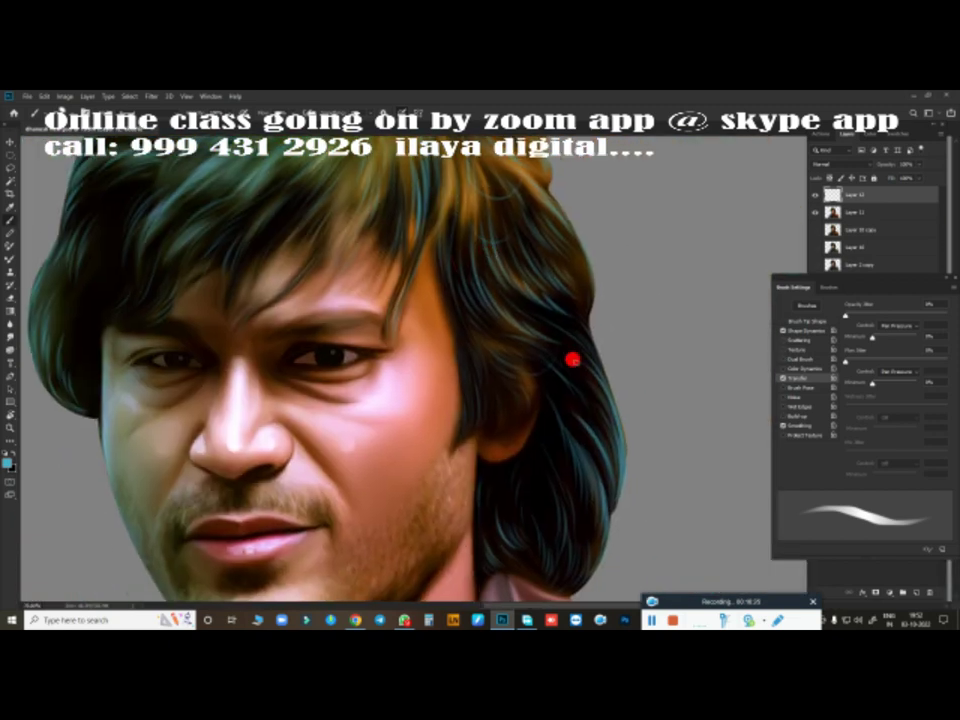
drag(203, 332, 418, 427)
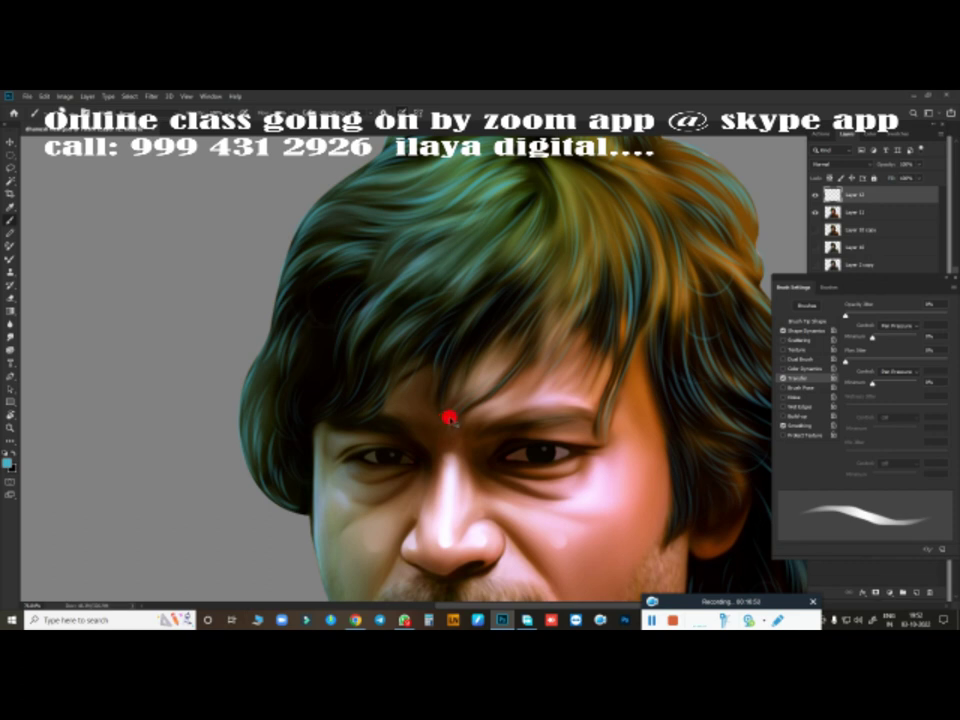
Step: Duplicate Layer 12 and paint over the top hair highlights to darken them
scroll(449, 418, up, 2)
scroll(437, 411, up, 3)
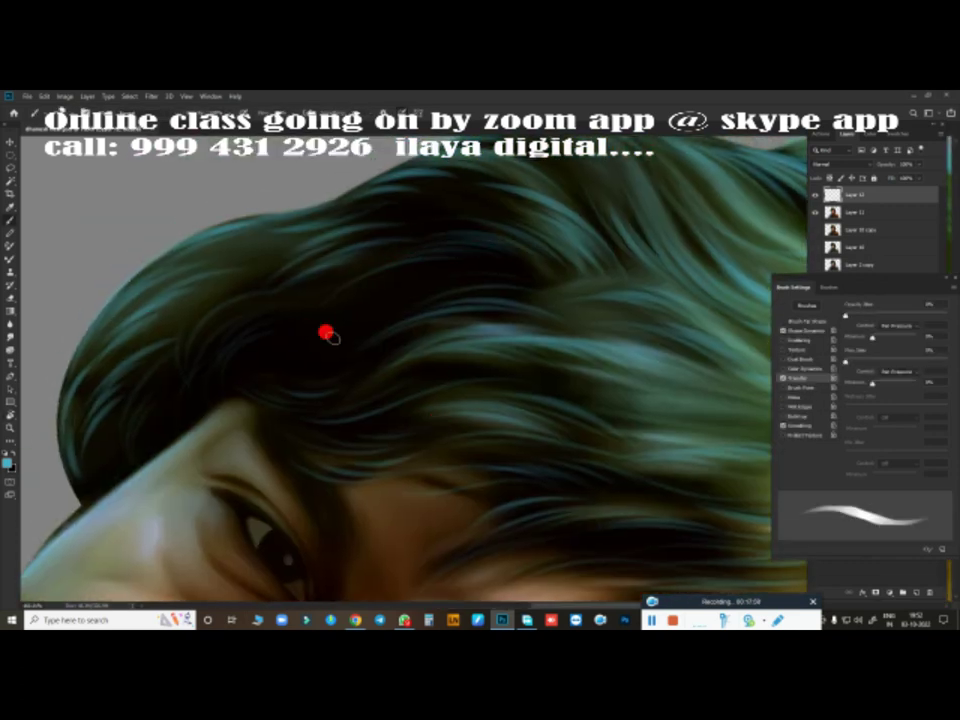
scroll(237, 299, down, 3)
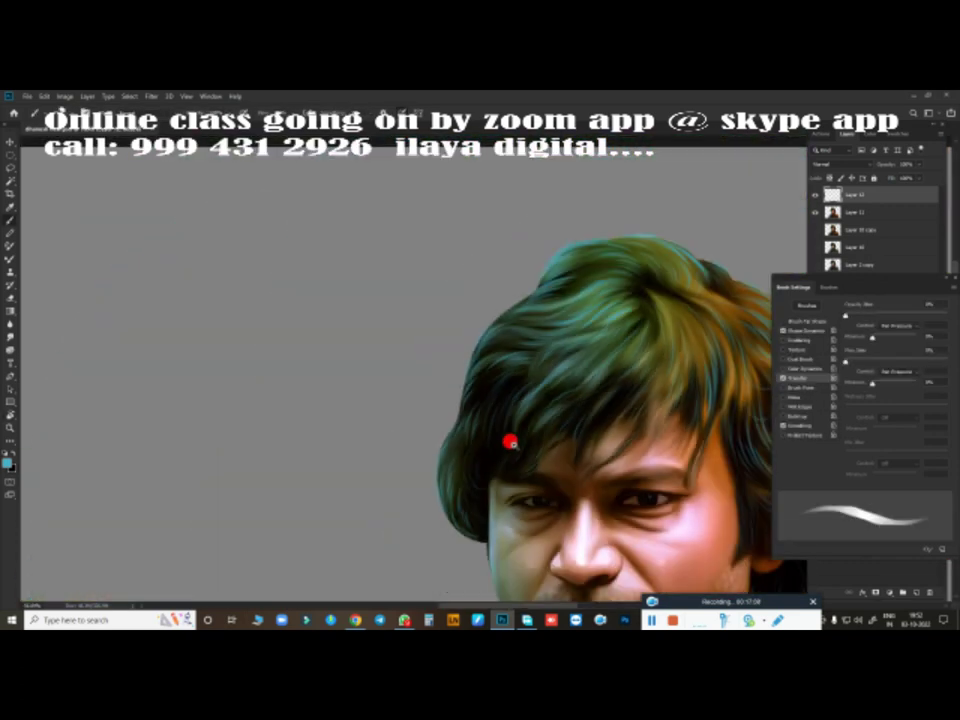
scroll(521, 426, up, 1)
scroll(560, 390, up, 1)
scroll(598, 360, up, 2)
scroll(598, 408, down, 2)
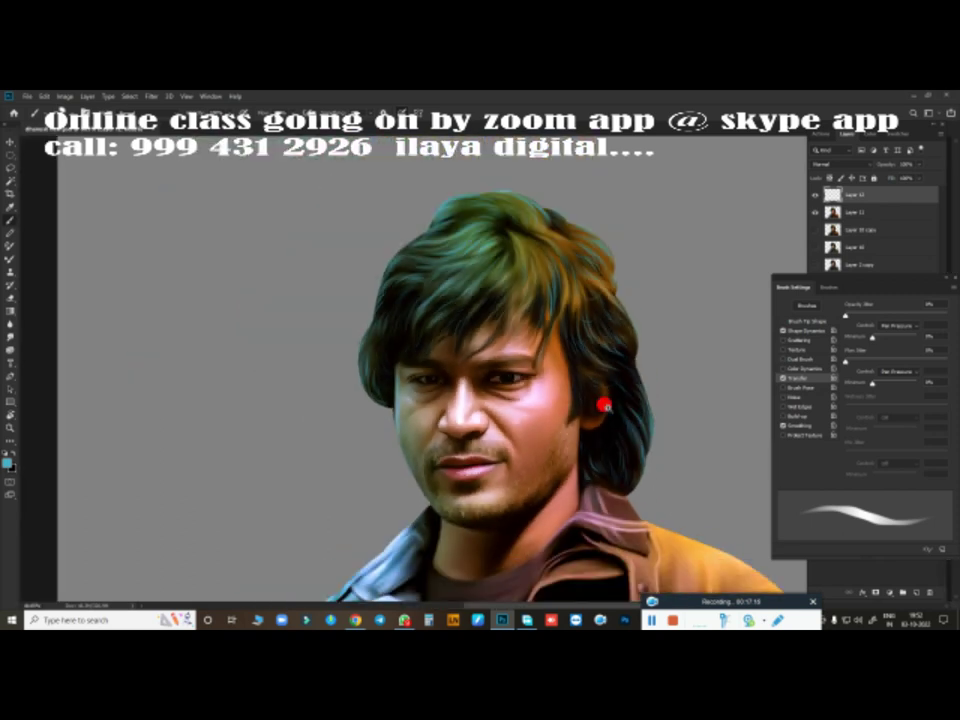
scroll(585, 399, up, 1)
key(ctrl+j)
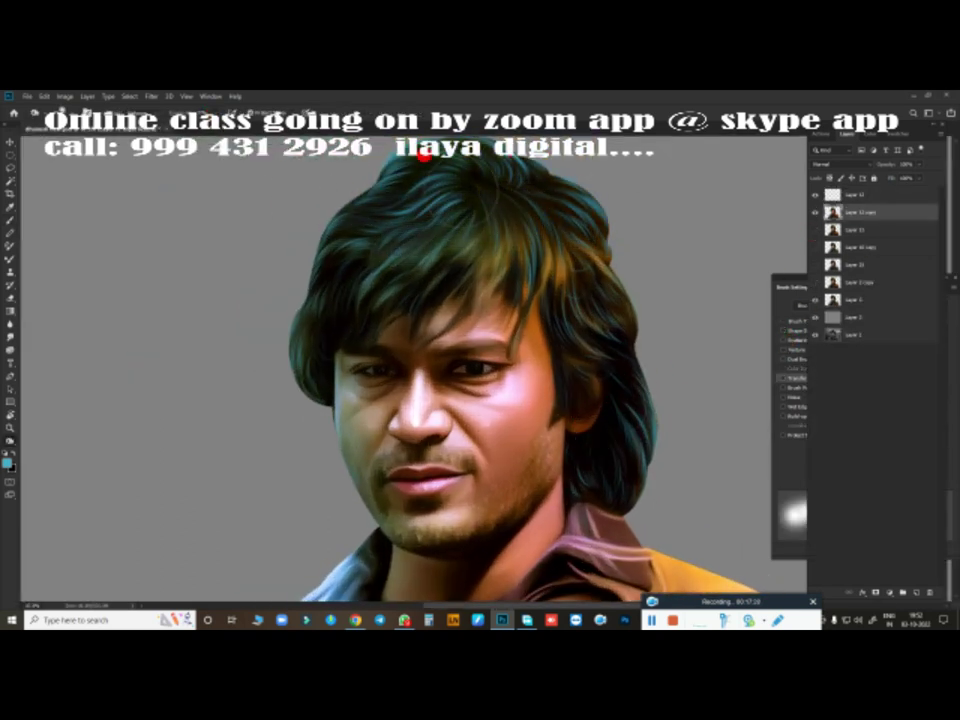
mouse_move(530, 163)
mouse_down()
mouse_move(463, 193)
mouse_move(347, 199)
mouse_move(549, 242)
mouse_up()
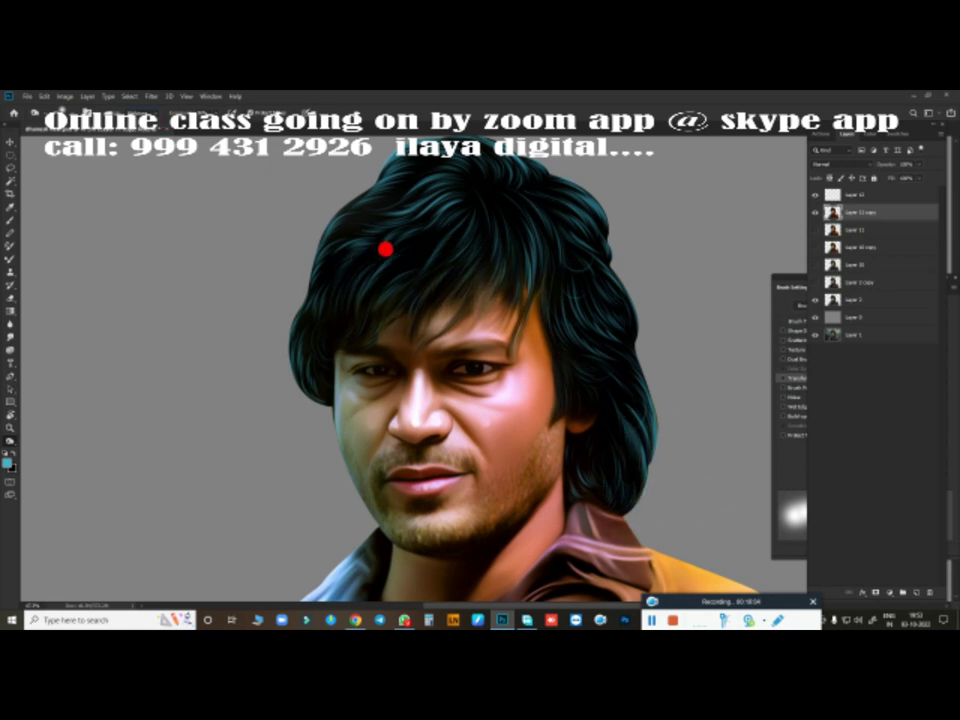
Step: Apply a Gaussian Blur of radius 2.7 to the hair layer
scroll(694, 401, down, 3)
scroll(668, 456, up, 4)
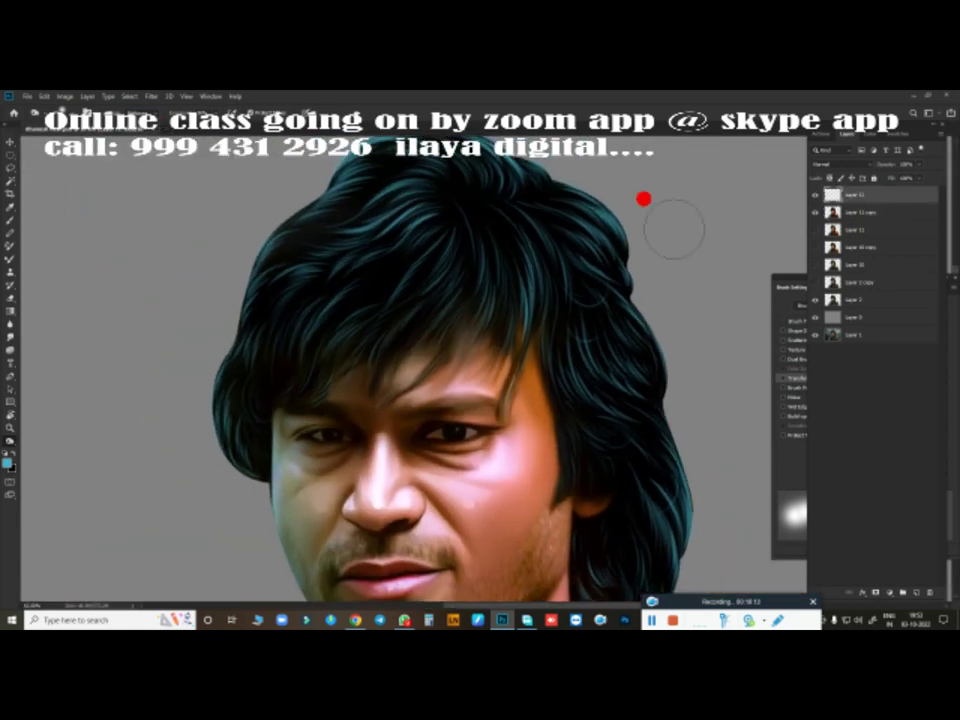
click(151, 96)
click(298, 246)
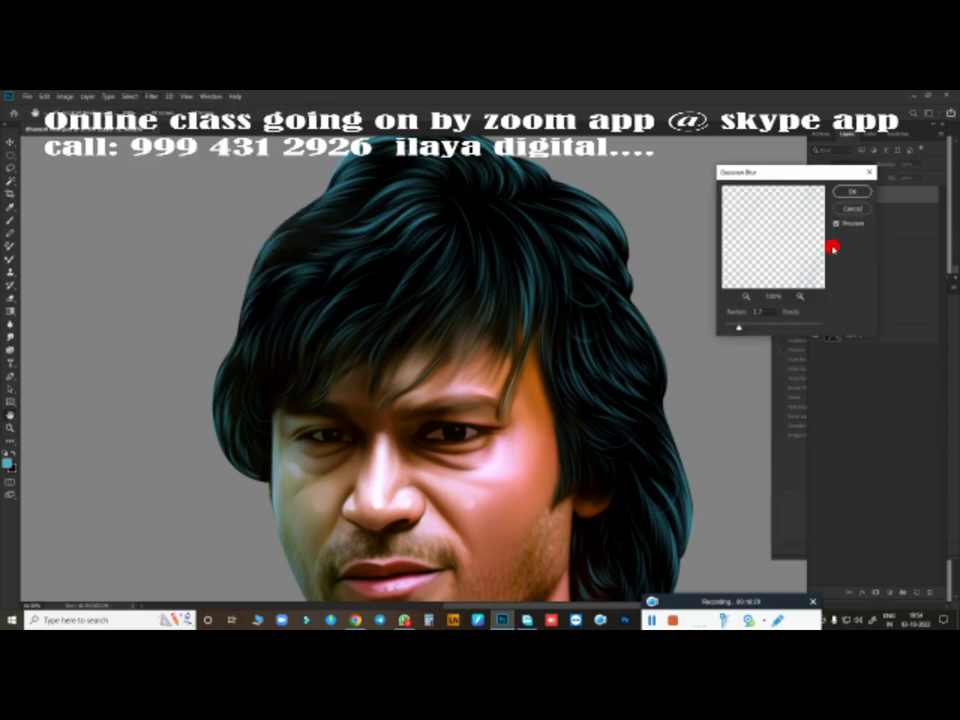
key(Return)
Step: Duplicate the blurred hair layer again and reapply the same Gaussian Blur
scroll(632, 279, down, 2)
scroll(568, 306, up, 3)
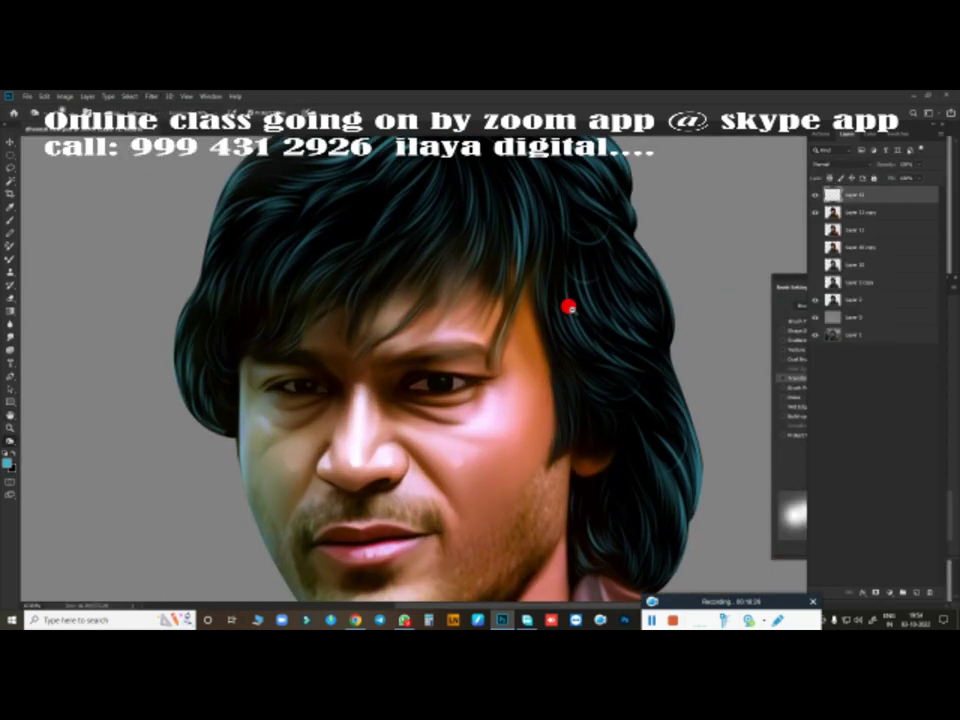
scroll(636, 339, down, 1)
key(ctrl+j)
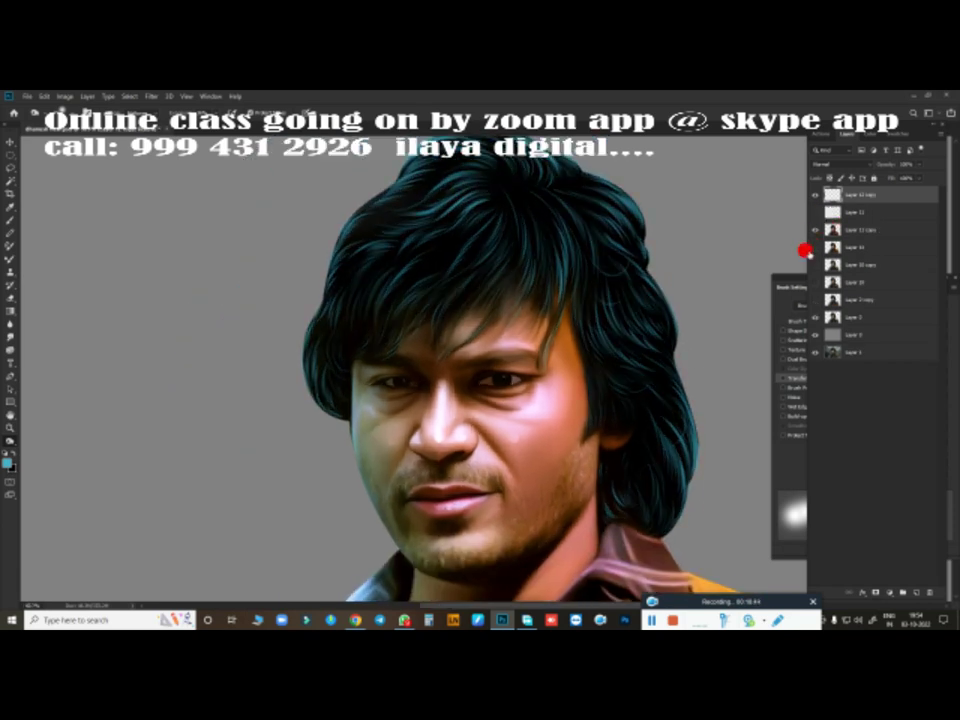
click(151, 96)
click(170, 111)
key(ctrl+minus)
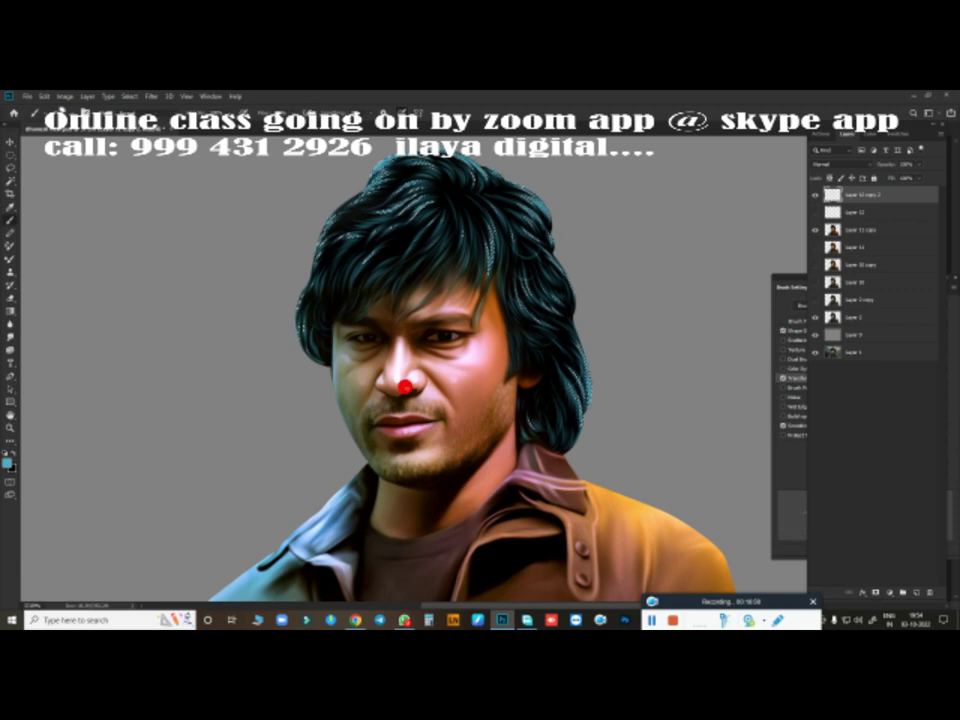
Step: Switch to a different brush tip and set pink as the paint colour
right_click(402, 360)
double_click(653, 521)
click(8, 465)
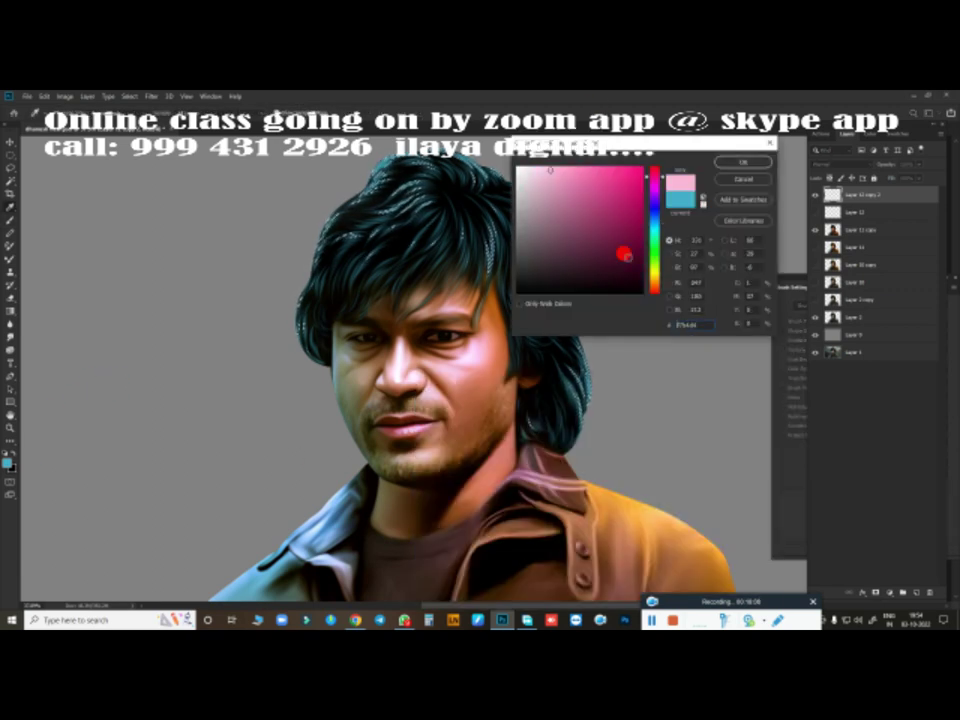
click(624, 253)
click(741, 159)
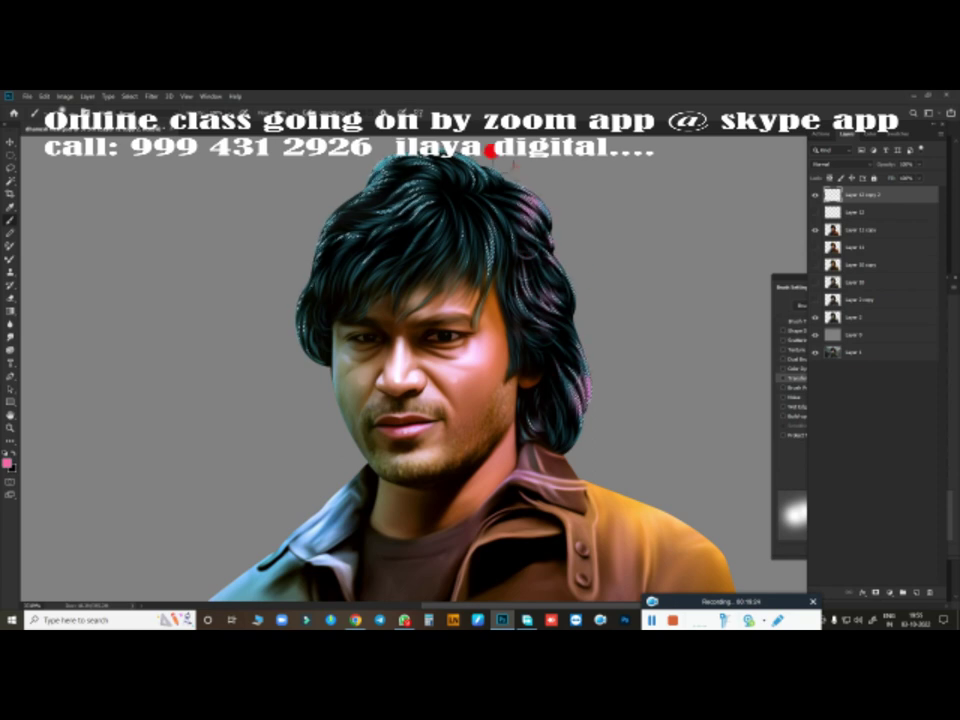
Step: Cycle the paint colour through light orange, green and light cyan-blue for hair highlights
click(8, 465)
click(654, 175)
click(596, 167)
click(741, 159)
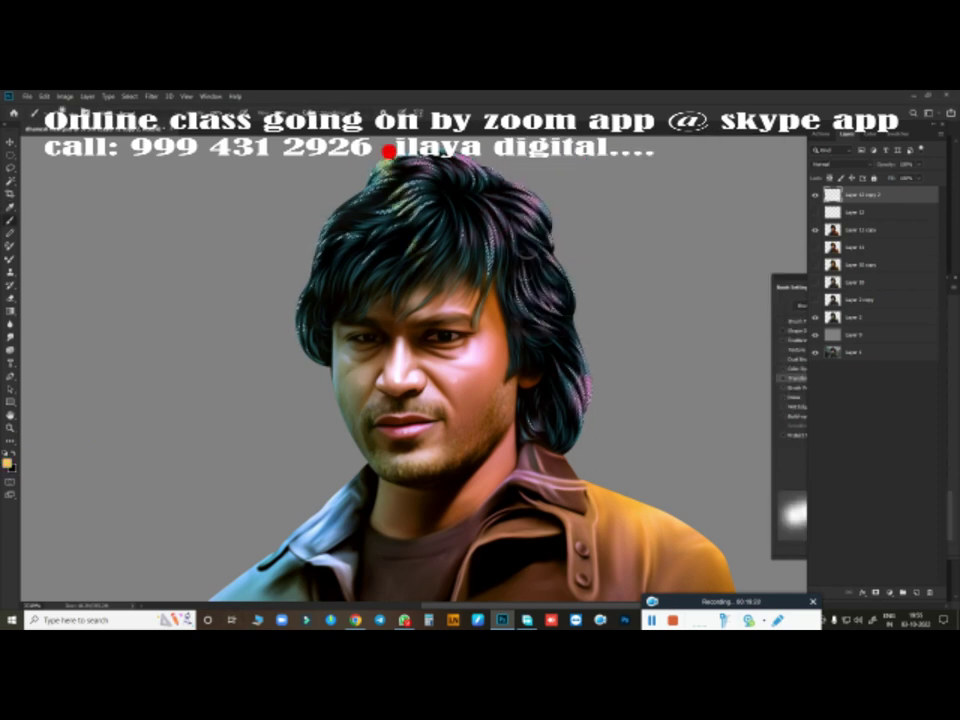
click(8, 465)
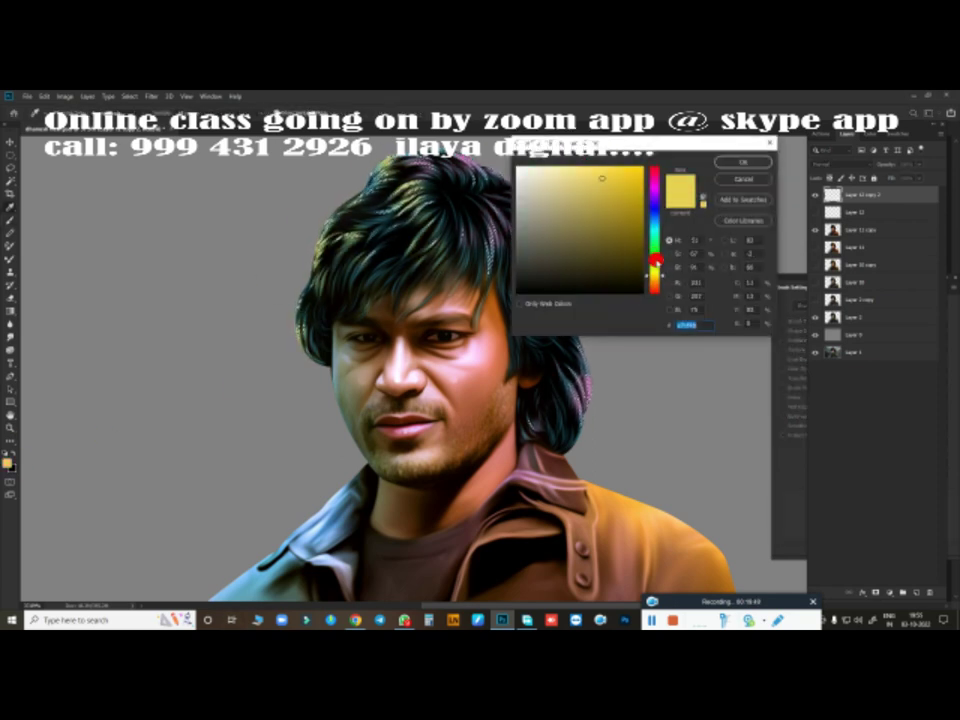
click(654, 250)
click(741, 159)
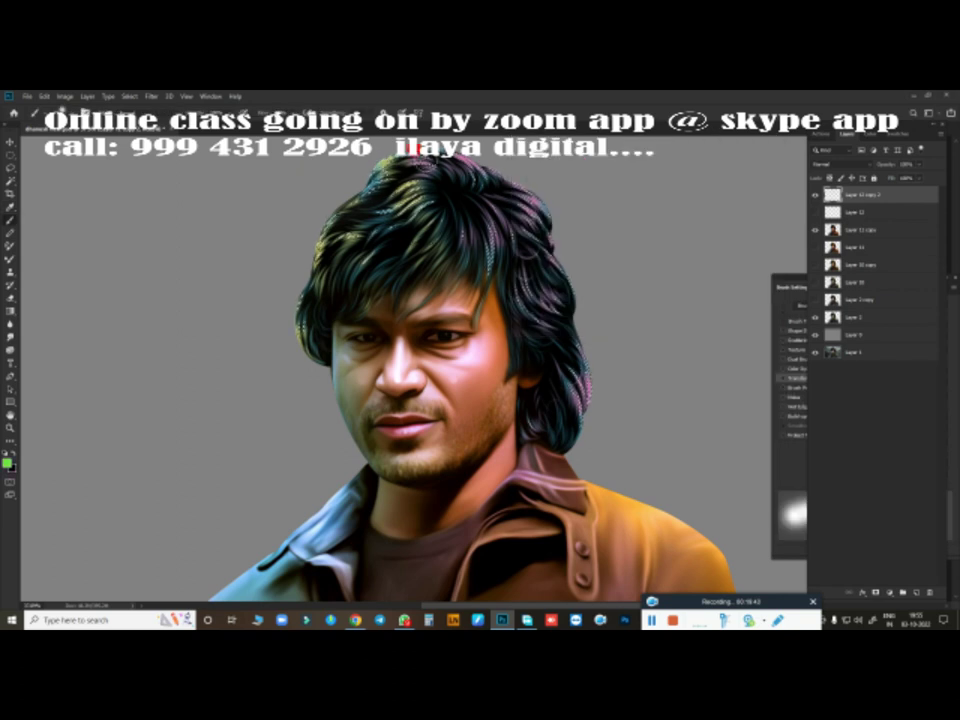
click(8, 465)
click(654, 262)
click(741, 159)
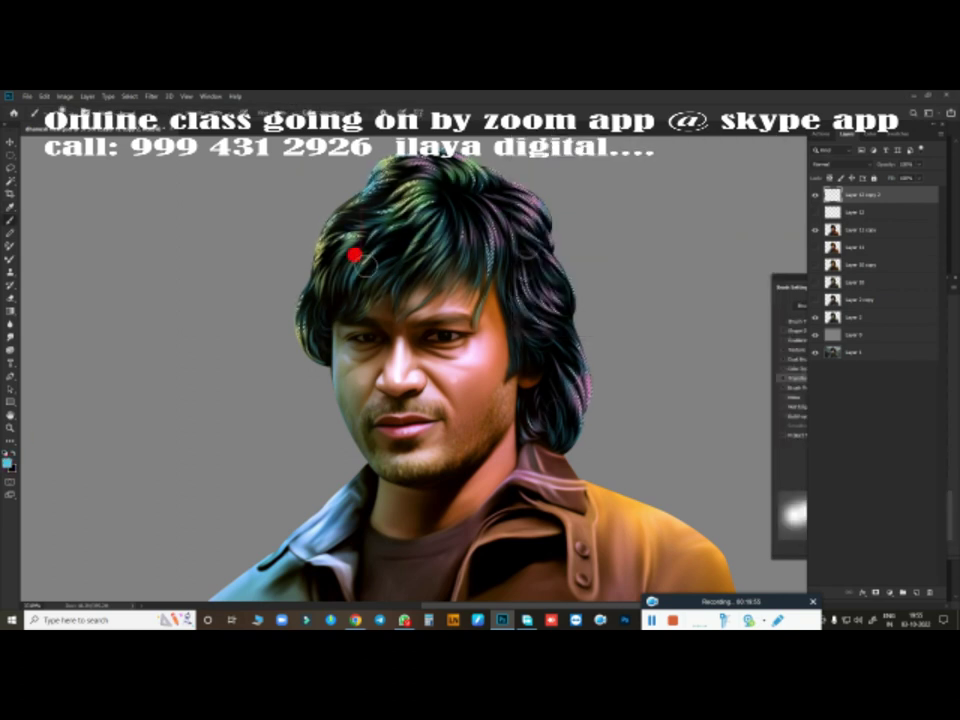
Step: Soften the highlight strokes with Gaussian Blur and lower the highlight layer's fill
scroll(563, 398, down, 3)
scroll(563, 398, up, 4)
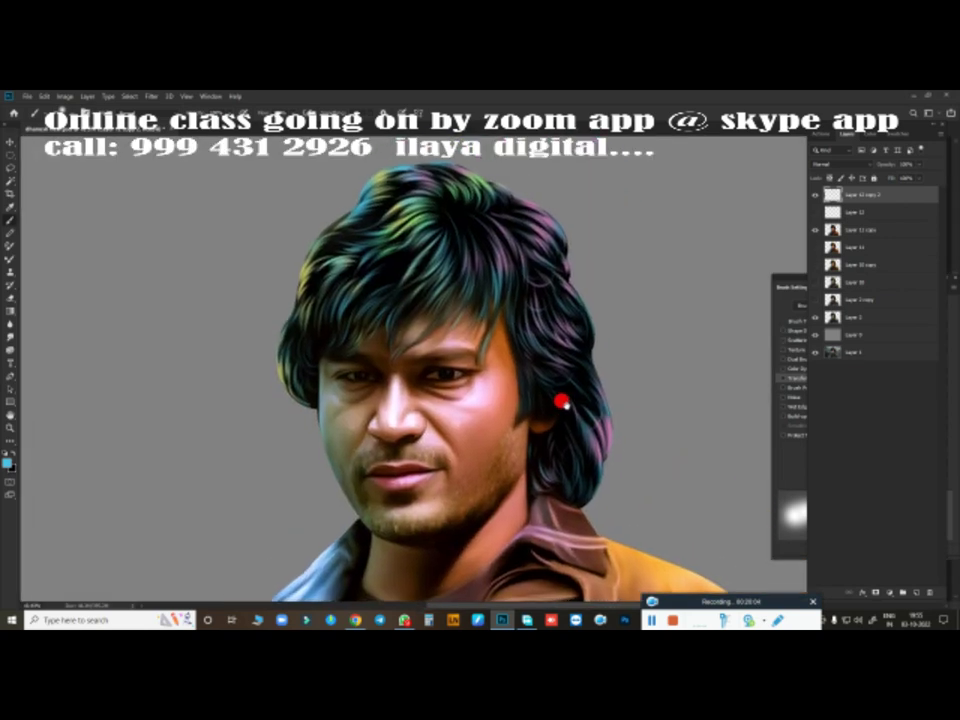
click(151, 96)
click(171, 118)
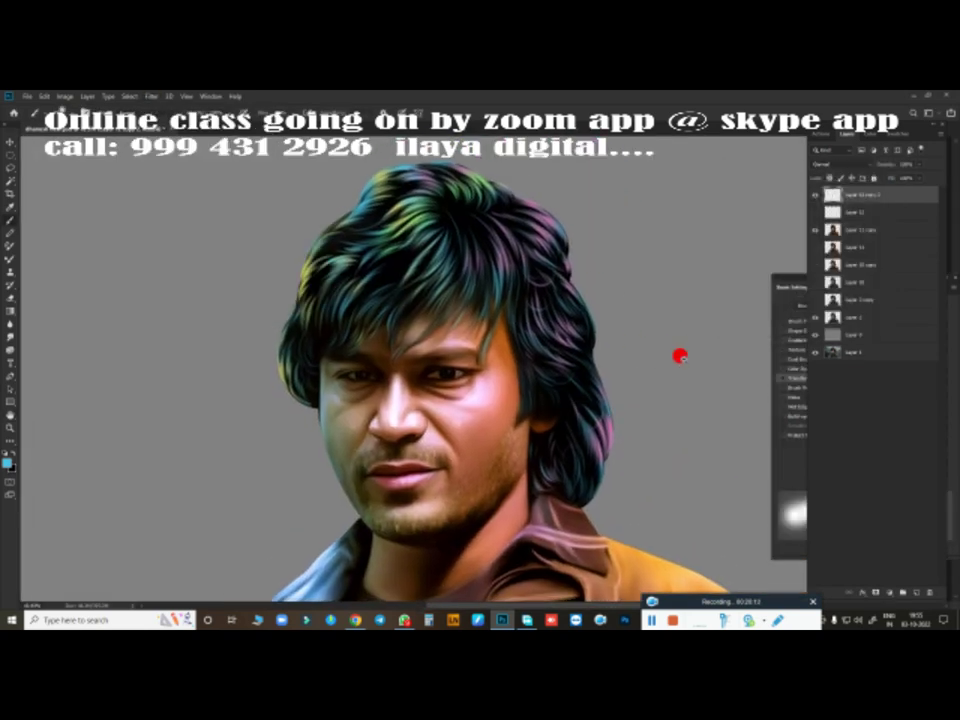
scroll(625, 368, up, 2)
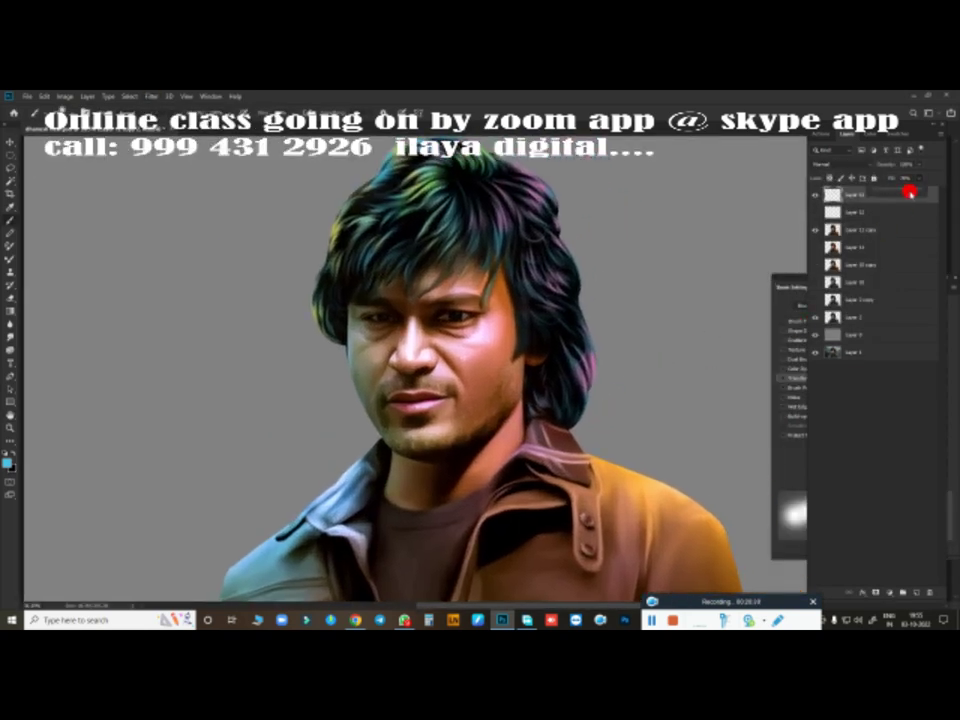
drag(901, 190, 909, 192)
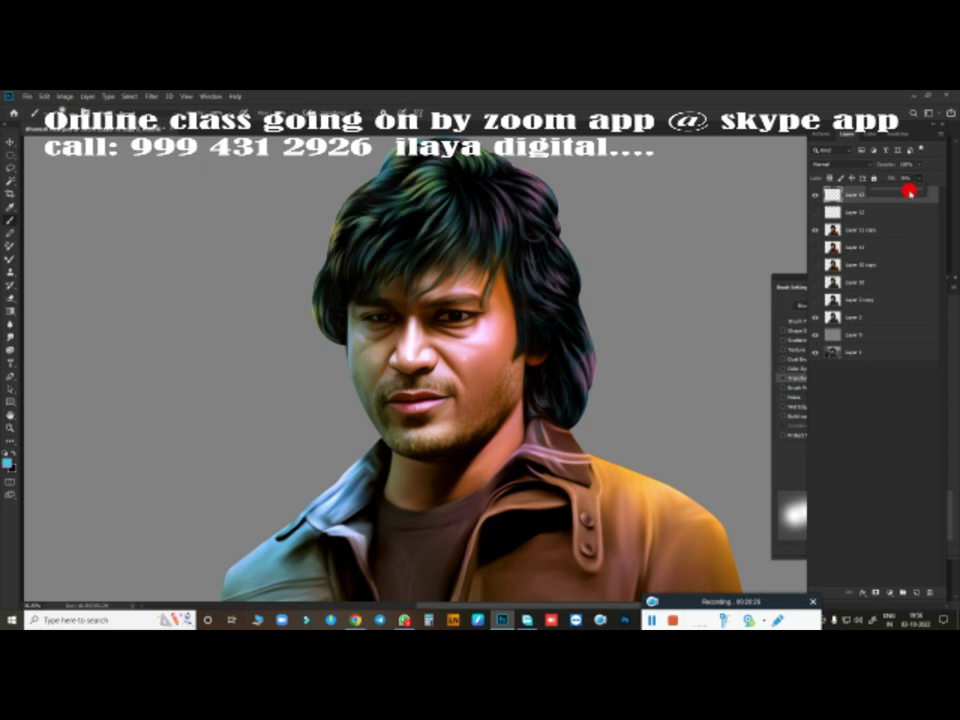
Step: Set a very light blue as the paint colour
click(7, 461)
click(525, 172)
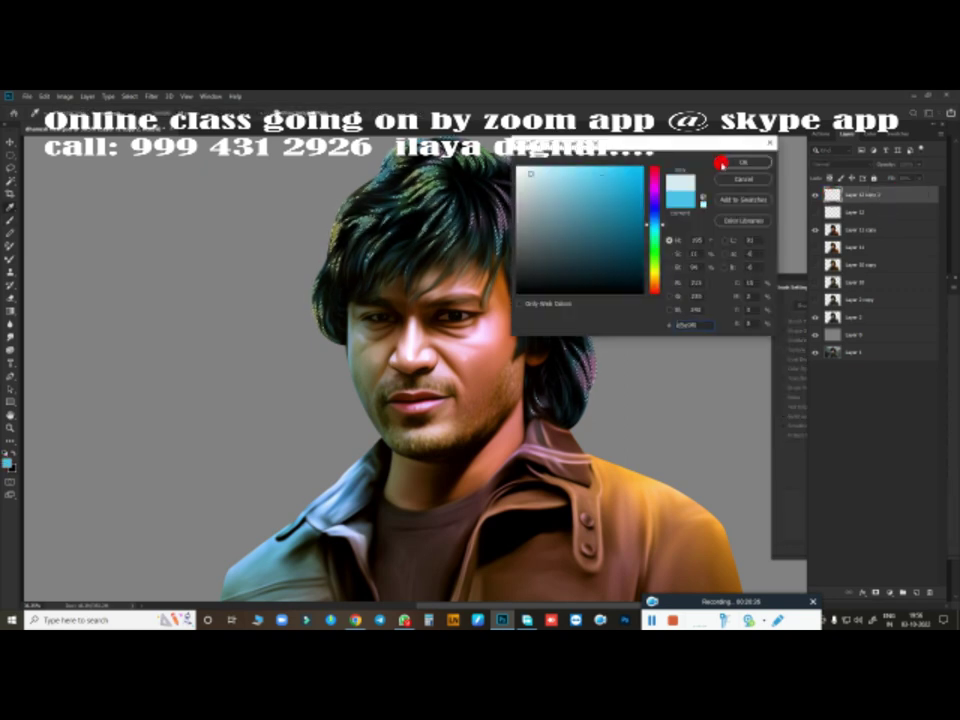
click(741, 161)
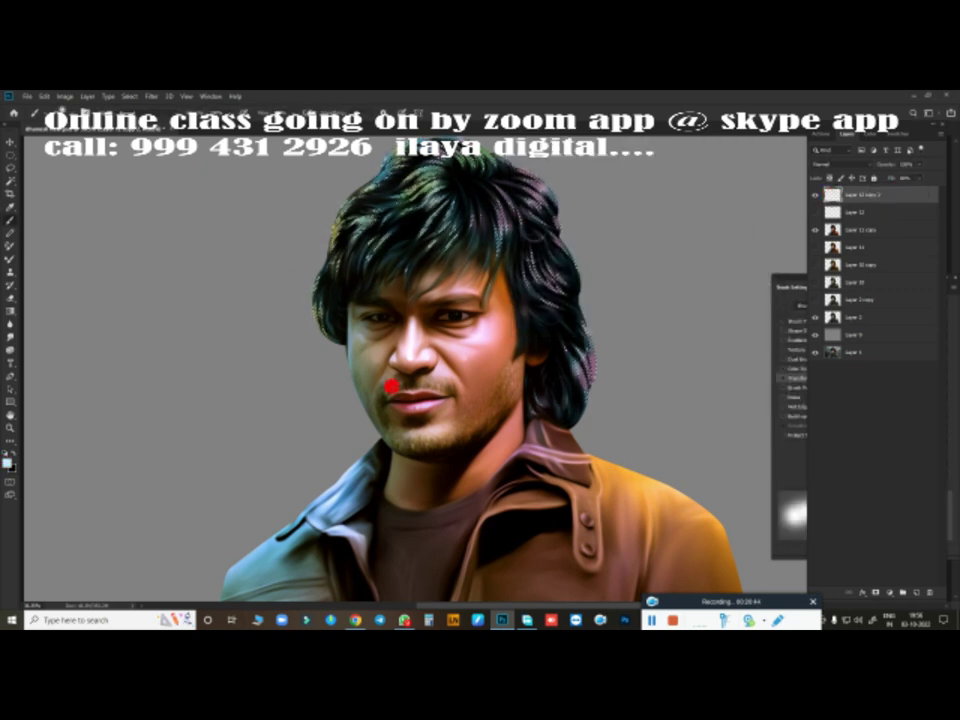
scroll(597, 425, down, 3)
scroll(636, 433, up, 2)
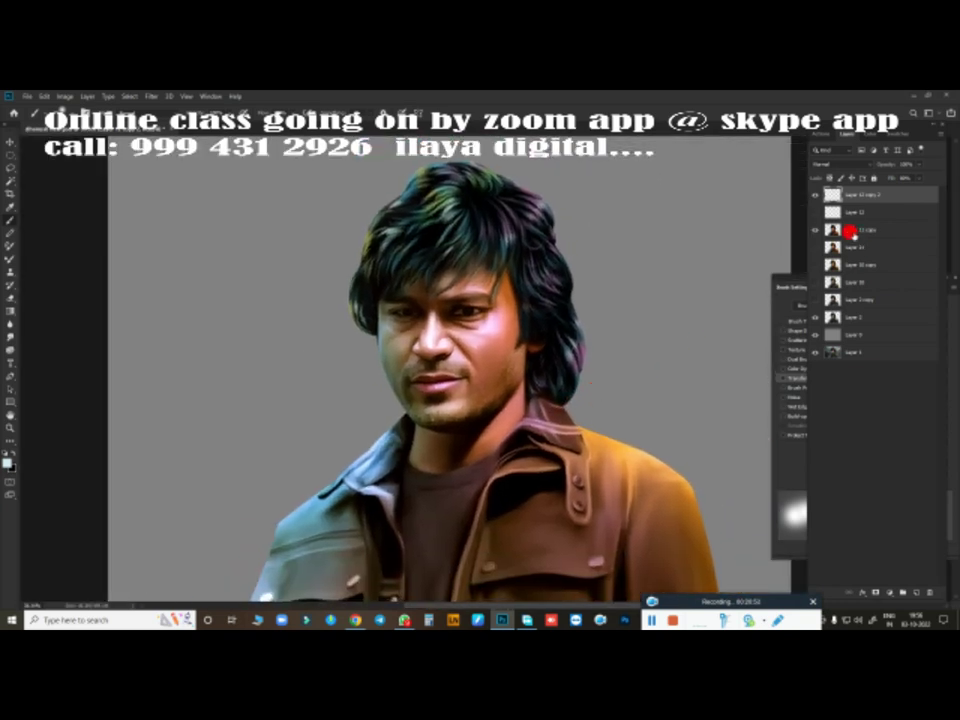
Step: Toggle Layer 12's visibility and select the layers from Layer 12 down to Layer 2 copy
click(809, 212)
click(860, 212)
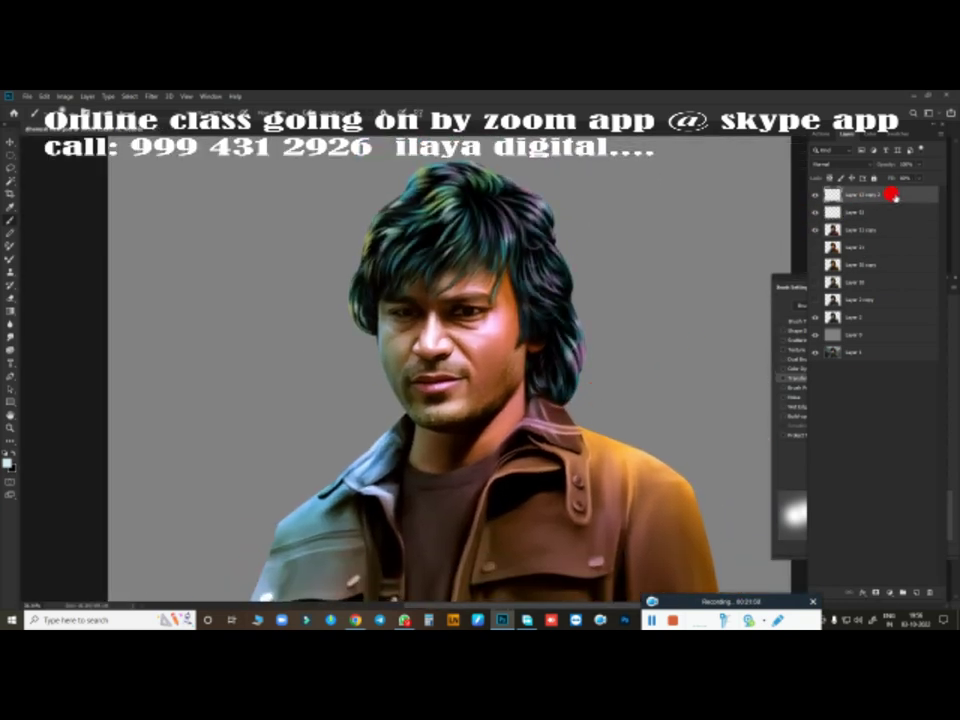
click(857, 197)
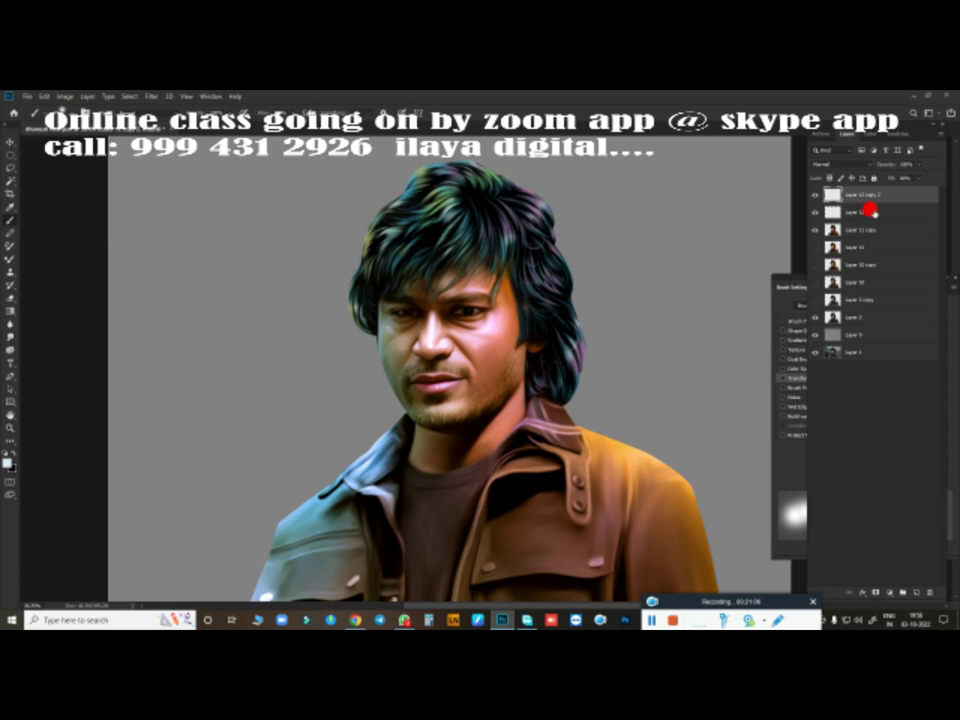
shift+click(863, 302)
Step: Group the layers, stamp a merged copy, and shift its right side toward magenta and blue
key(ctrl+g)
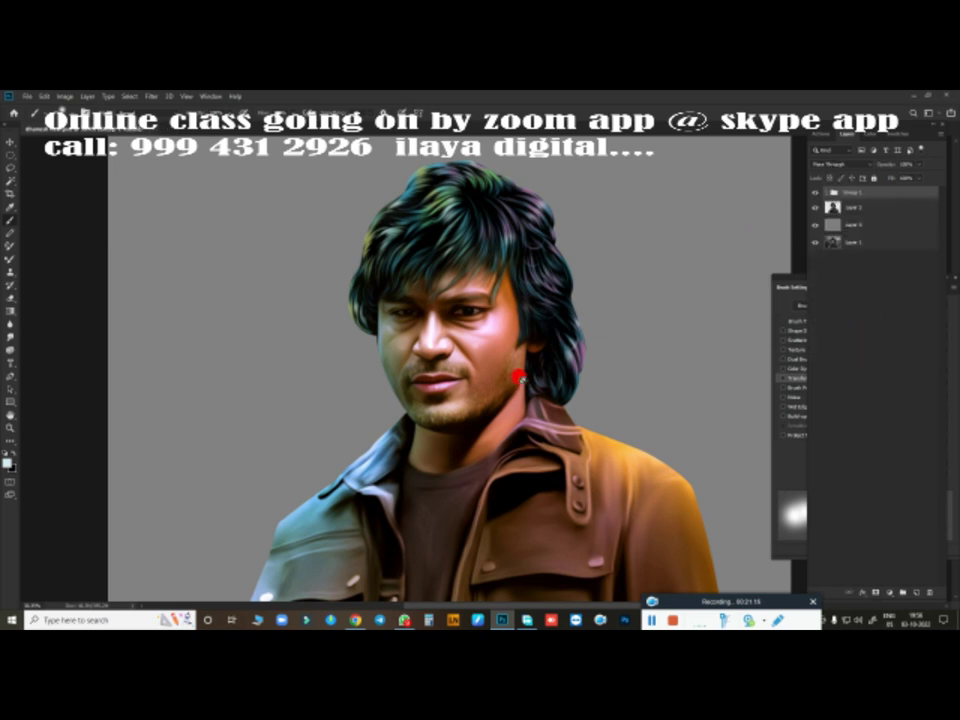
key(ctrl+alt+e)
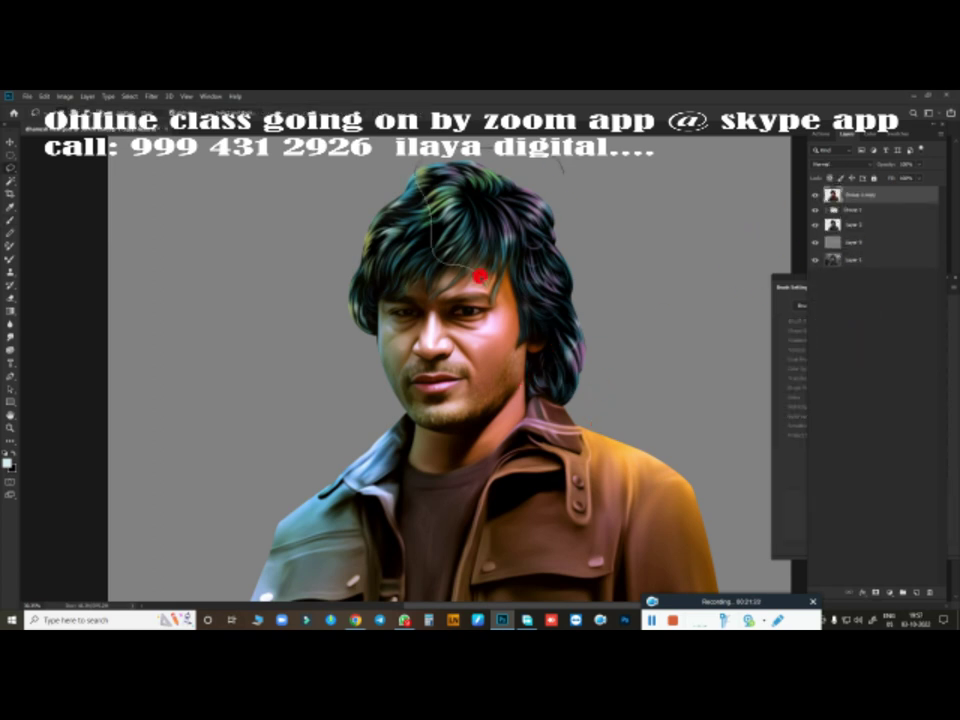
drag(430, 175, 560, 166)
key(ctrl+b)
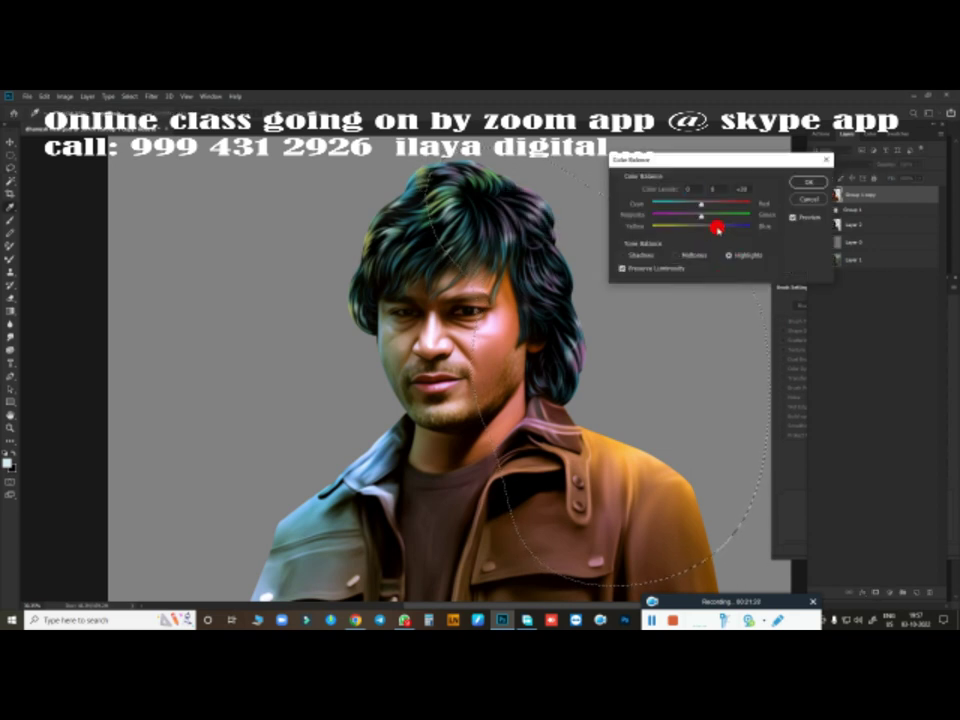
mouse_move(722, 227)
mouse_down()
mouse_move(693, 233)
mouse_move(701, 216)
mouse_up()
click(789, 194)
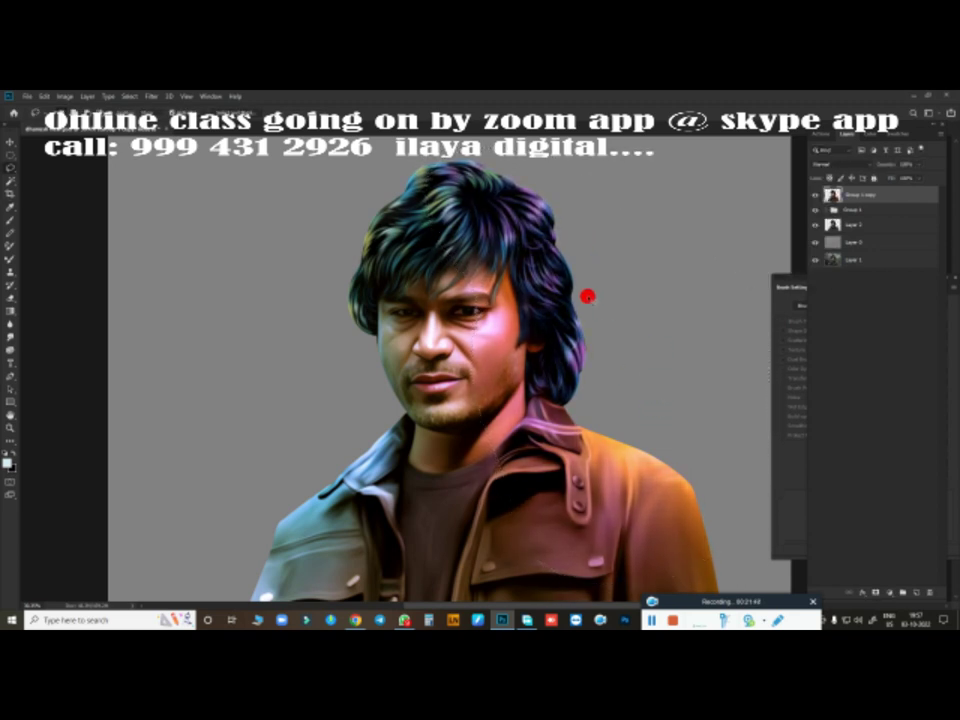
key(ctrl+d)
key(ctrl+minus)
Step: Lasso the left side and push its highlights toward cyan with Color Balance
drag(457, 380, 326, 195)
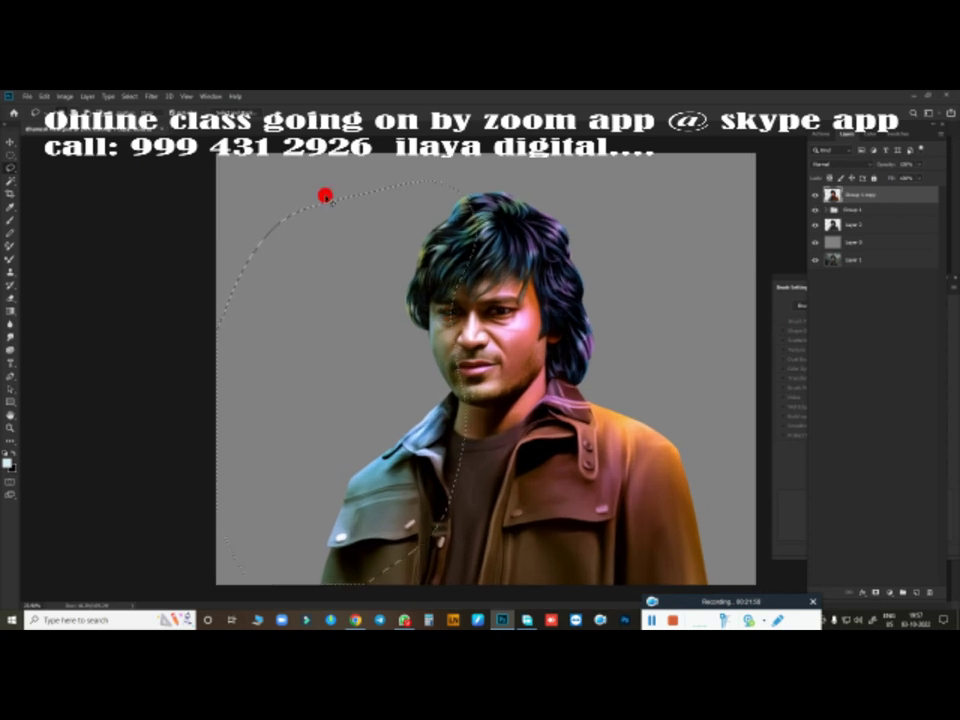
key(ctrl+b)
click(729, 256)
drag(713, 203, 690, 203)
click(622, 255)
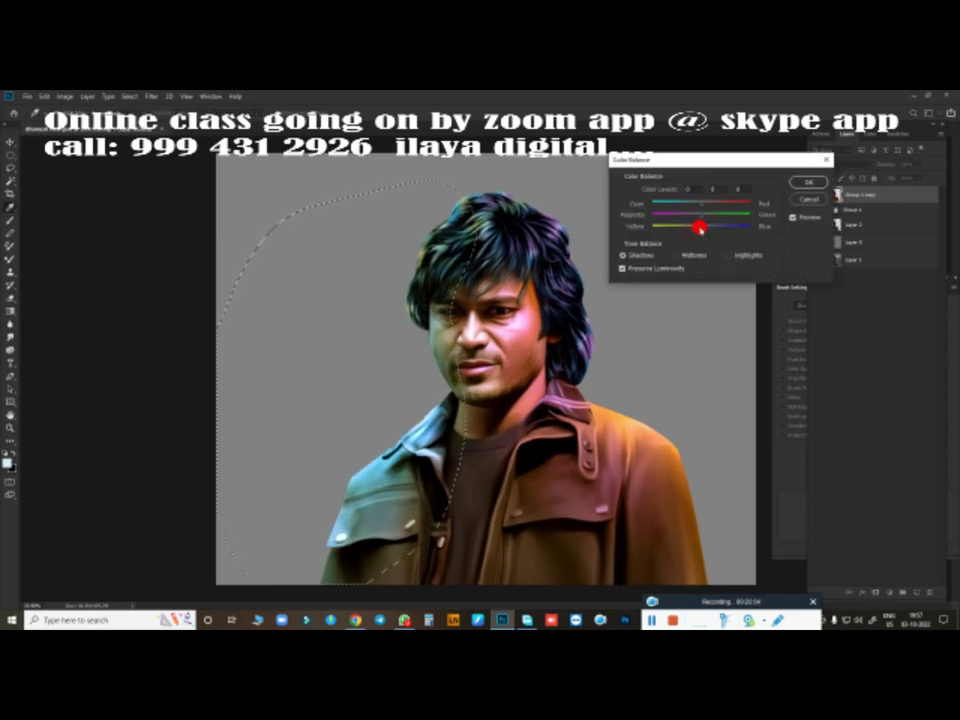
click(805, 183)
key(ctrl+d)
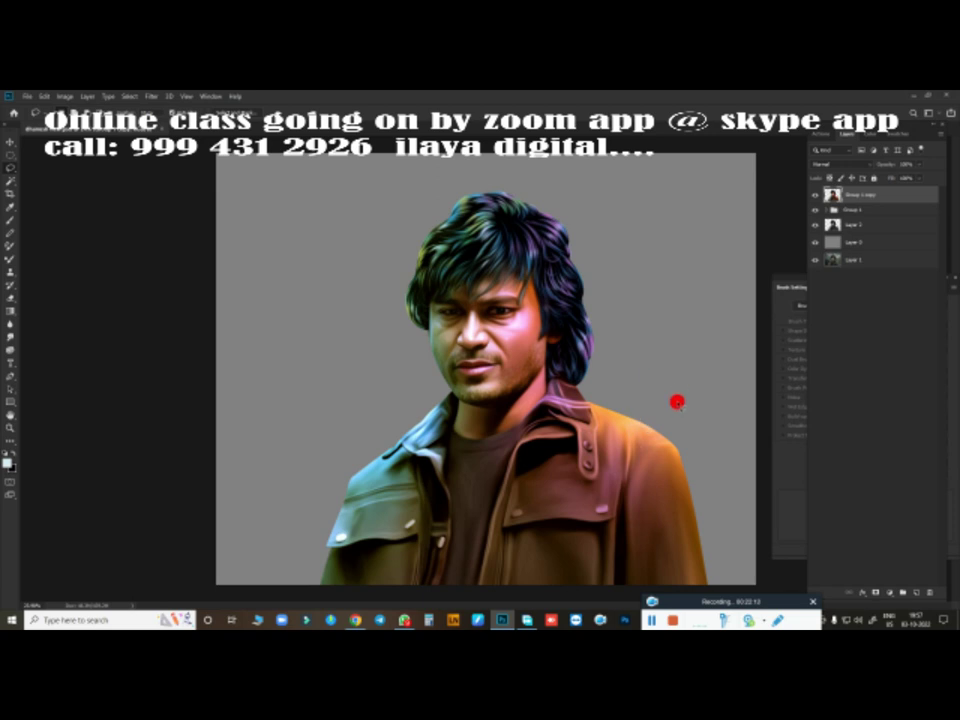
Step: Add a new empty layer on top and choose a soft brush preset
scroll(677, 402, up, 3)
key(ctrl+shift+alt+n)
scroll(509, 415, up, 2)
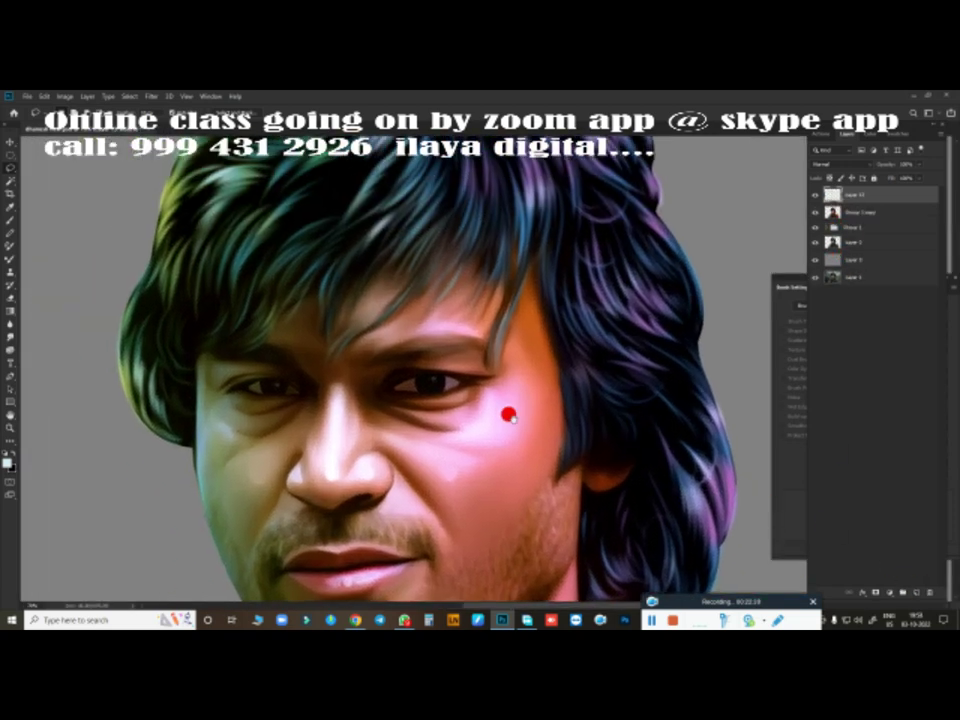
right_click(514, 421)
double_click(634, 579)
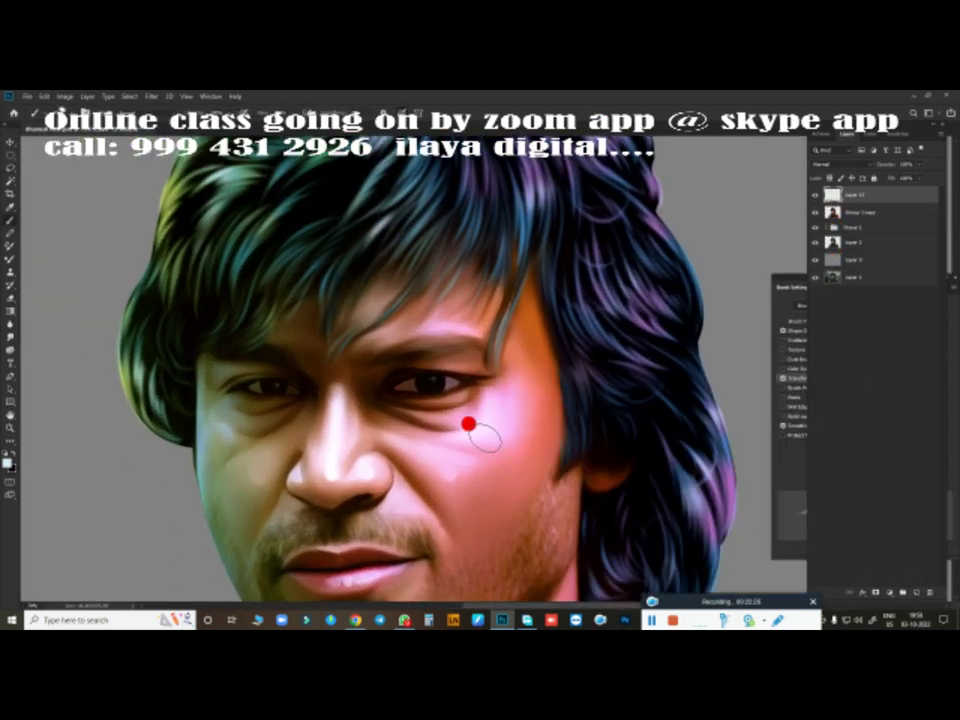
scroll(486, 409, up, 2)
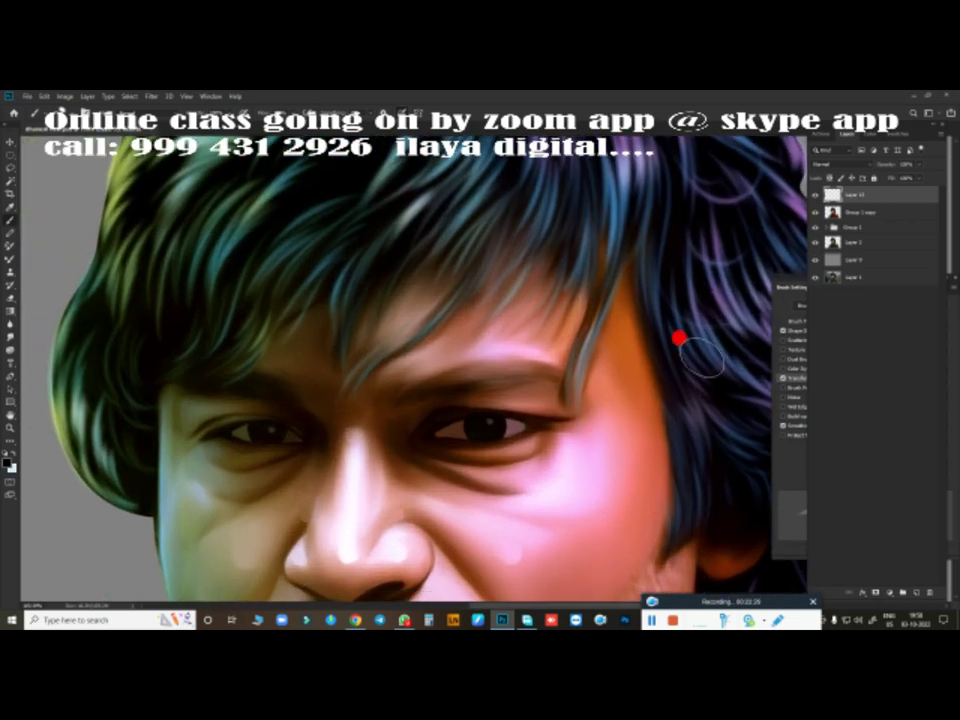